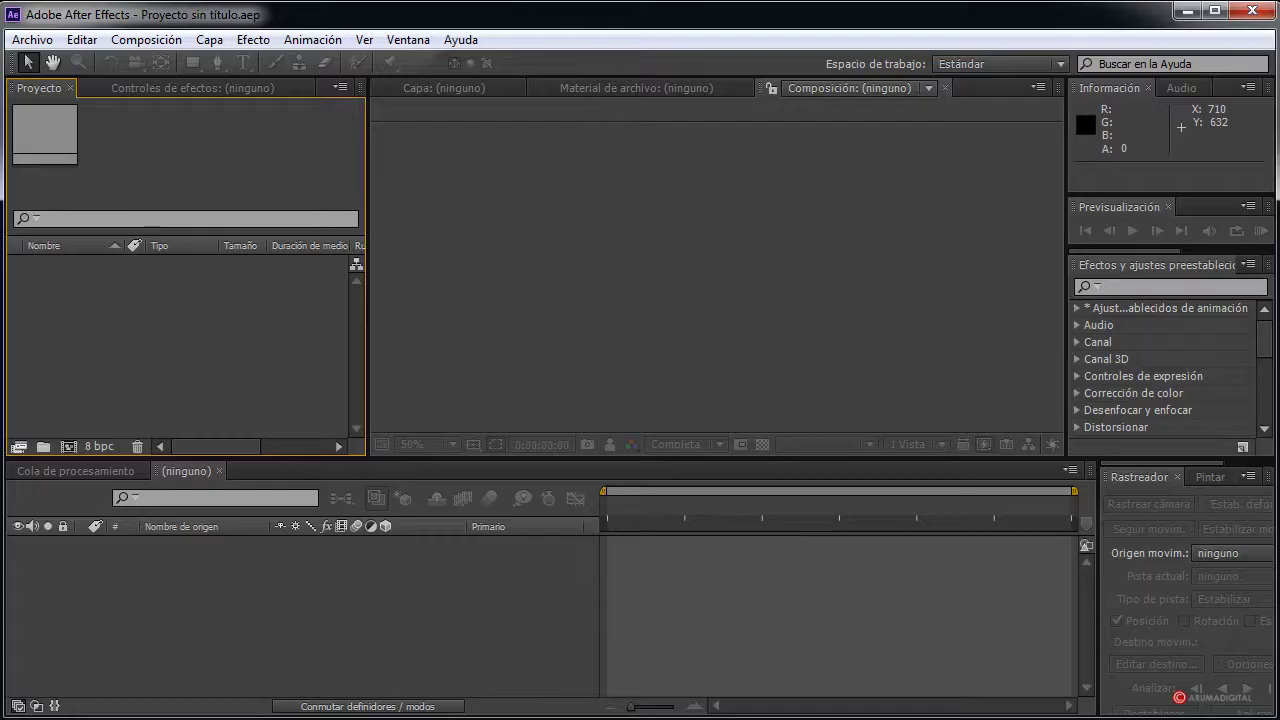
# Create Comp 1 using the HDV/HDTV 720 25 preset at 25 fps (1280x720, 6 seconds)
pyautogui.click(145, 40)
pyautogui.click(165, 60)
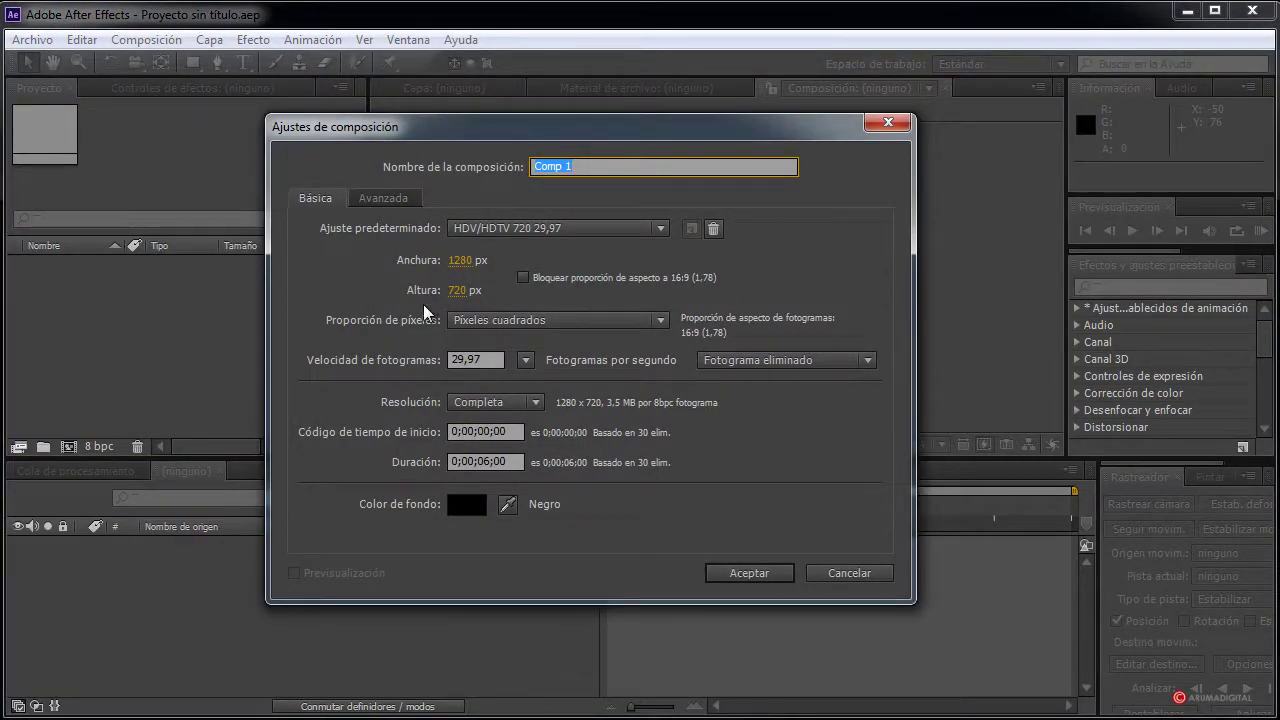
pyautogui.moveTo(488, 363); pyautogui.dragTo(435, 363)
pyautogui.write('25')
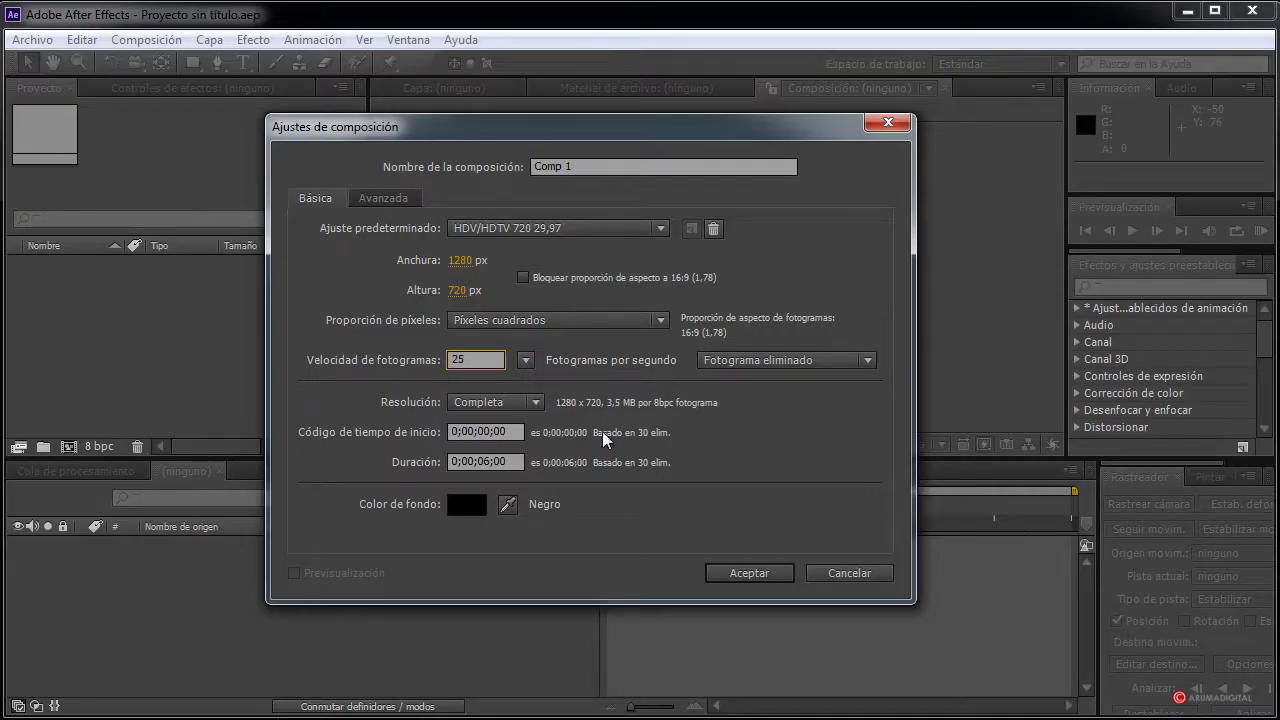
pyautogui.click(662, 226)
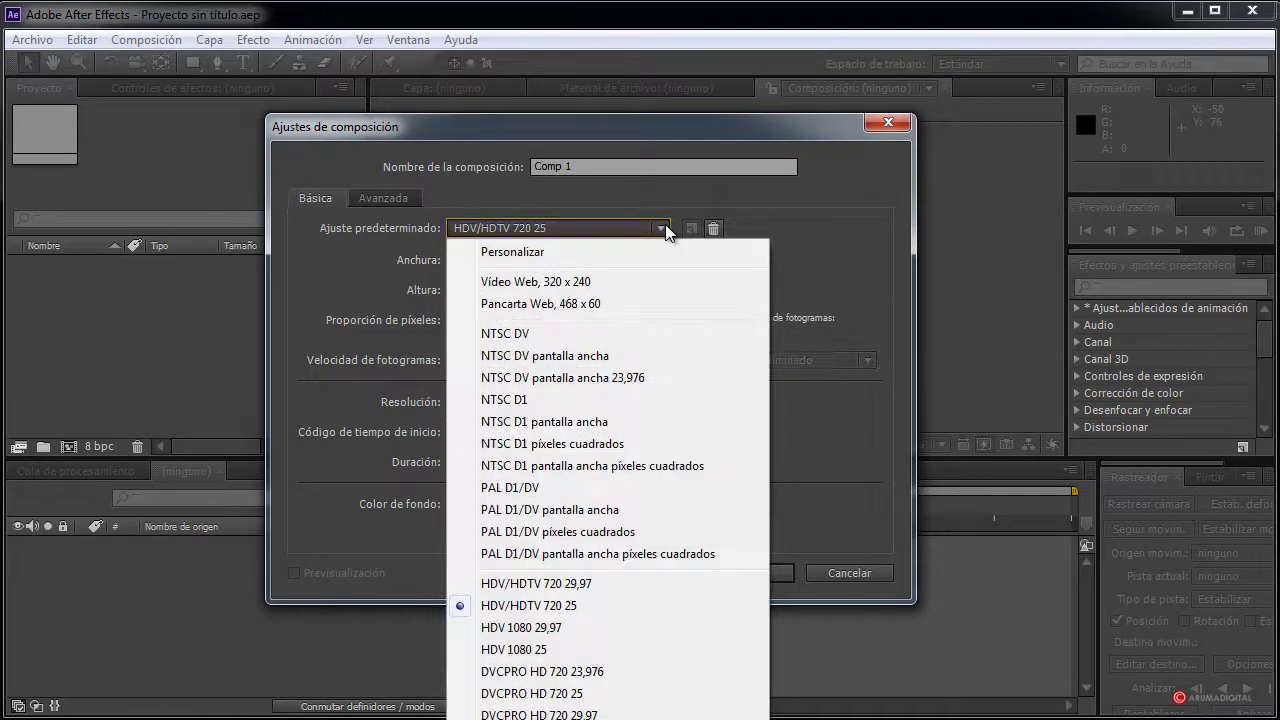
pyautogui.click(552, 606)
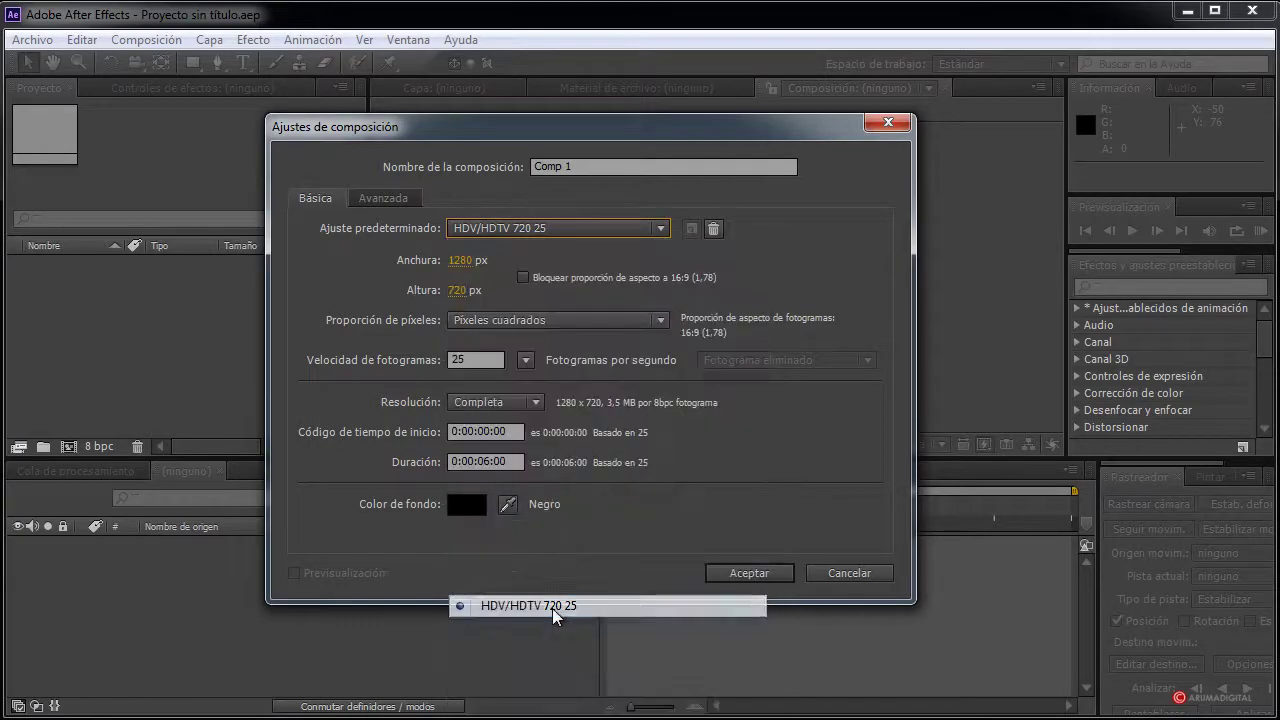
pyautogui.click(766, 574)
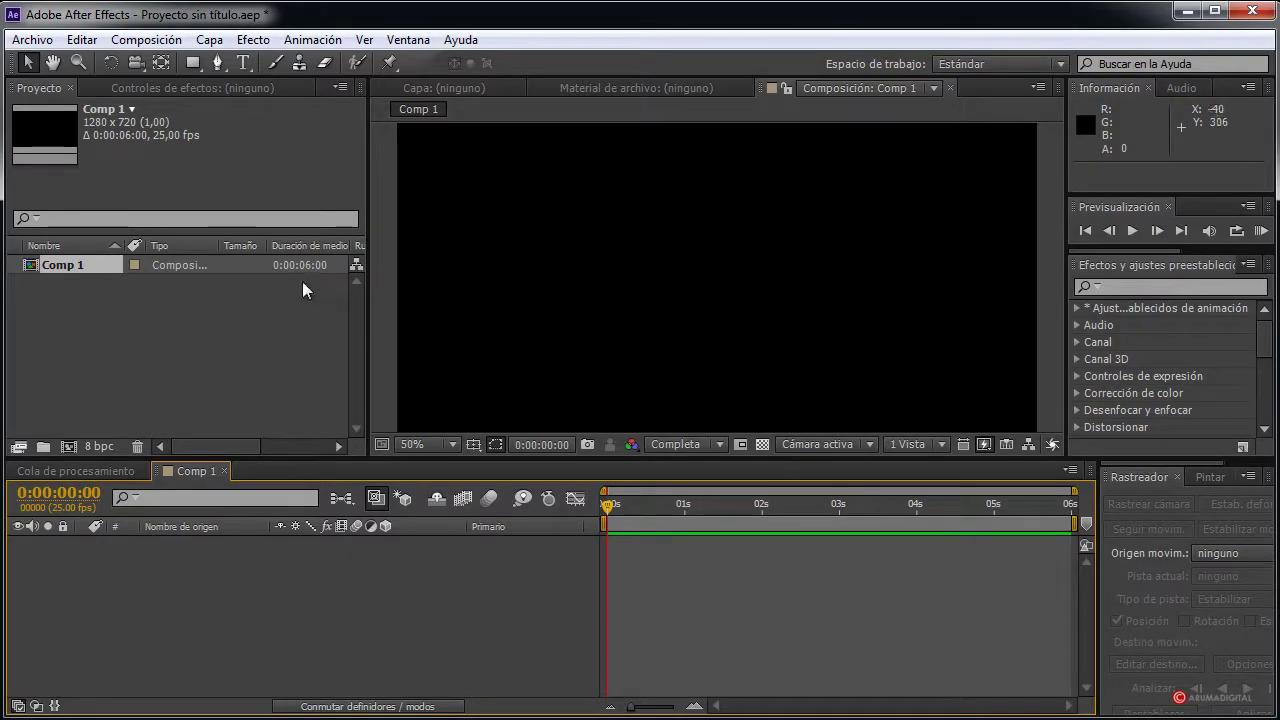
# Create a second composition, Comp 2, with width and height both 300
pyautogui.click(148, 40)
pyautogui.click(165, 62)
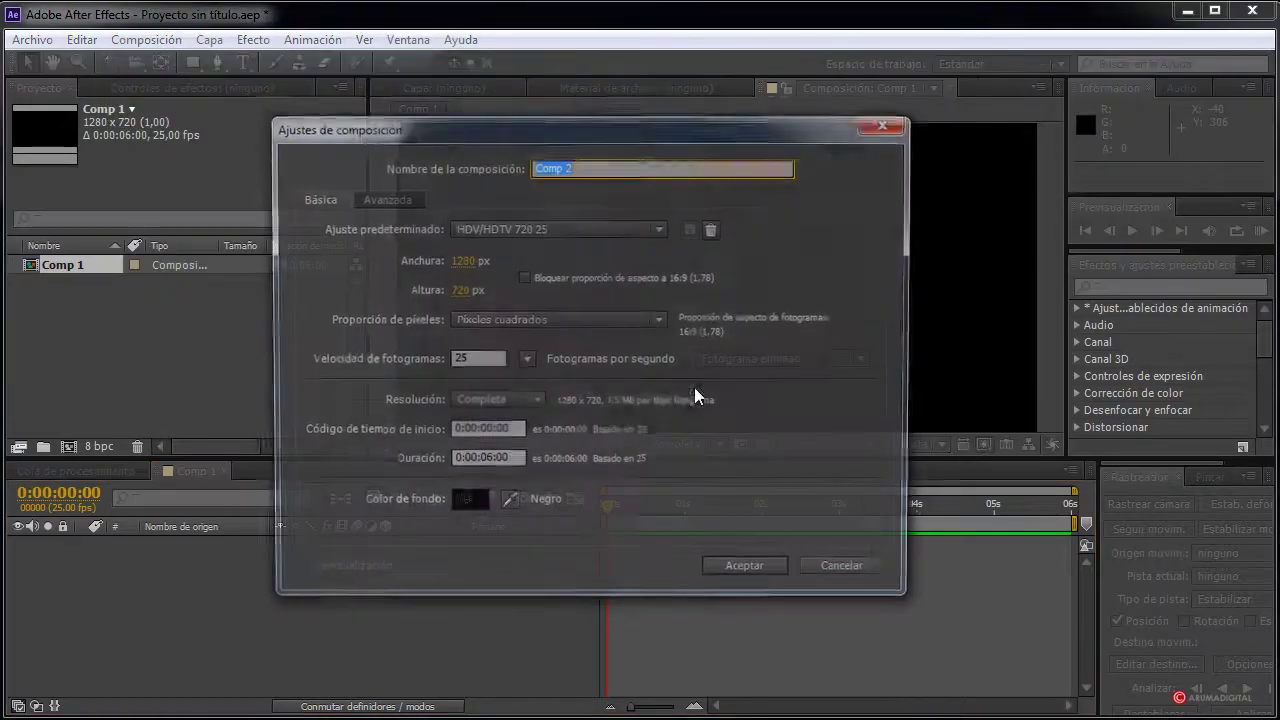
pyautogui.press('Tab')
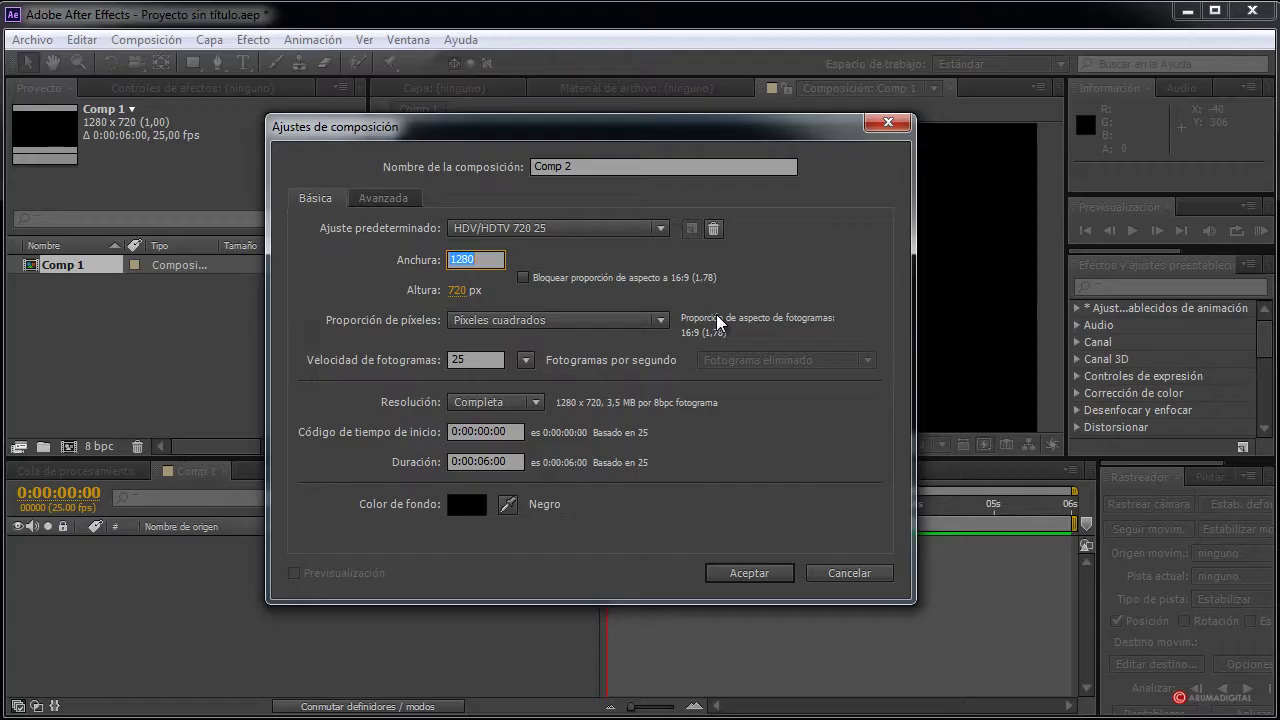
pyautogui.write('300')
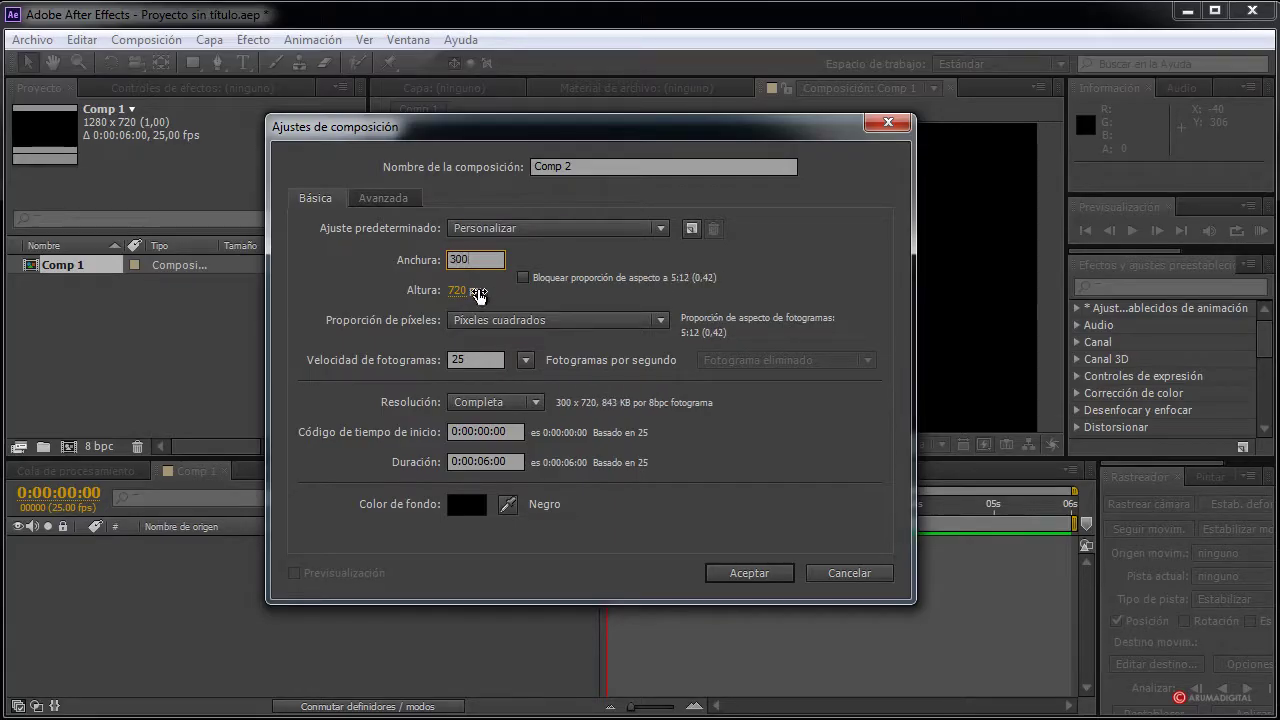
pyautogui.click(476, 292)
pyautogui.write('300')
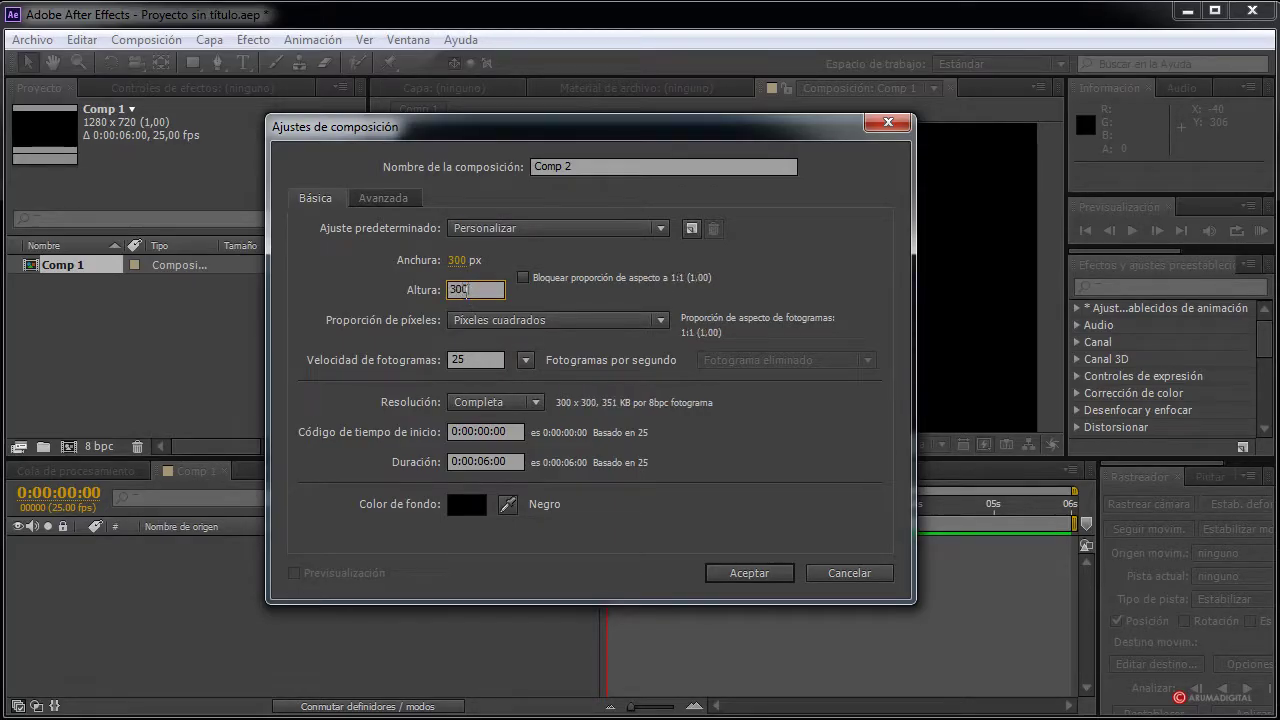
pyautogui.click(780, 573)
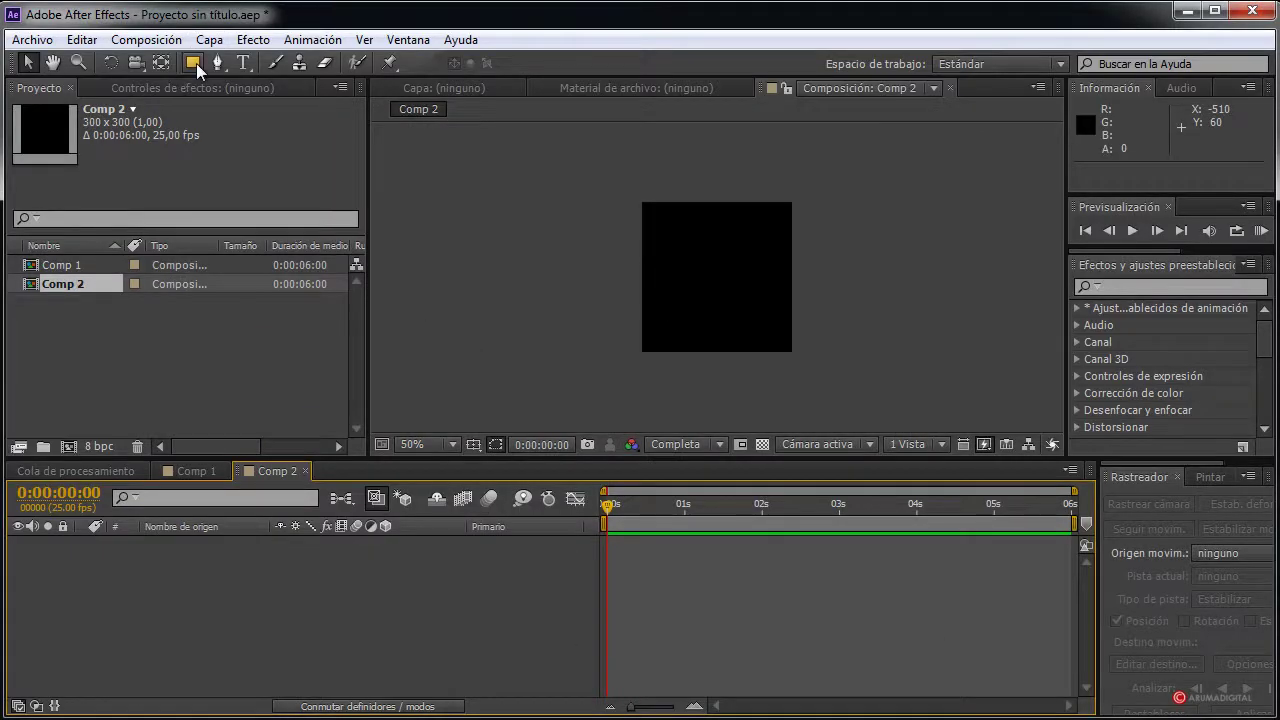
# Add an ellipse shape layer that fills the whole Comp 2 frame
pyautogui.moveTo(196, 63); pyautogui.dragTo(249, 109)
pyautogui.click(249, 109)
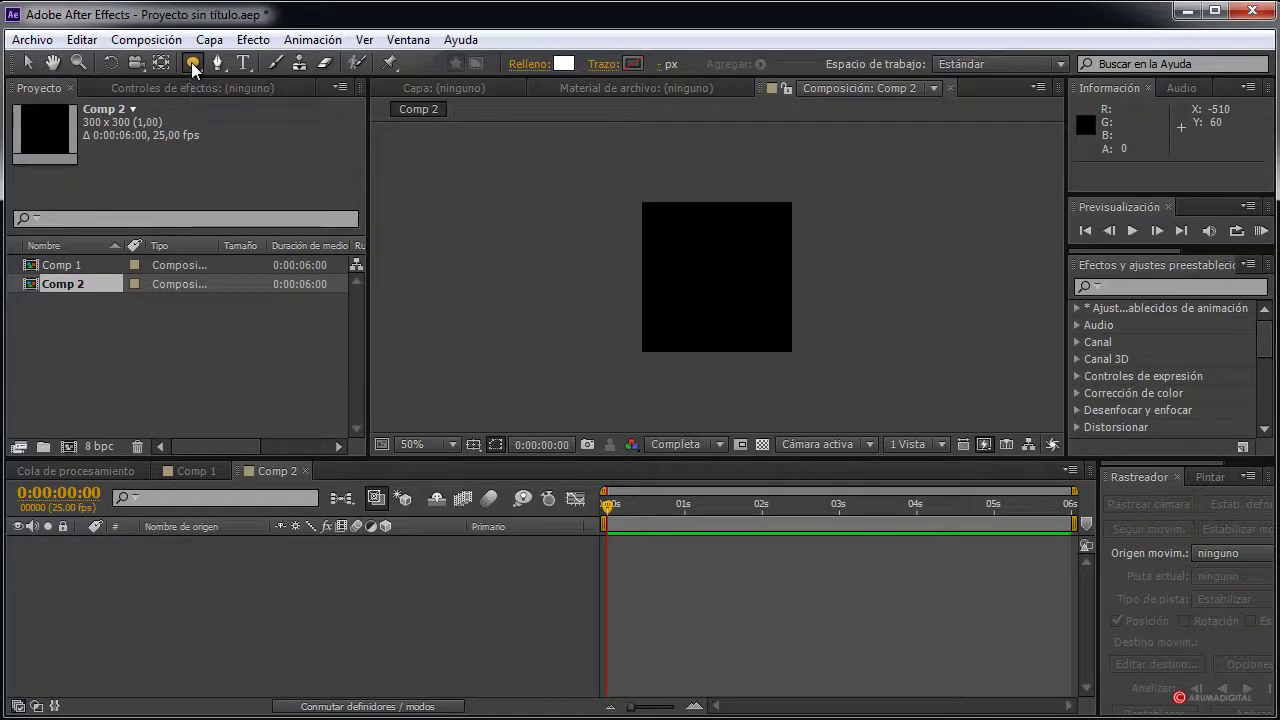
pyautogui.doubleClick(191, 62)
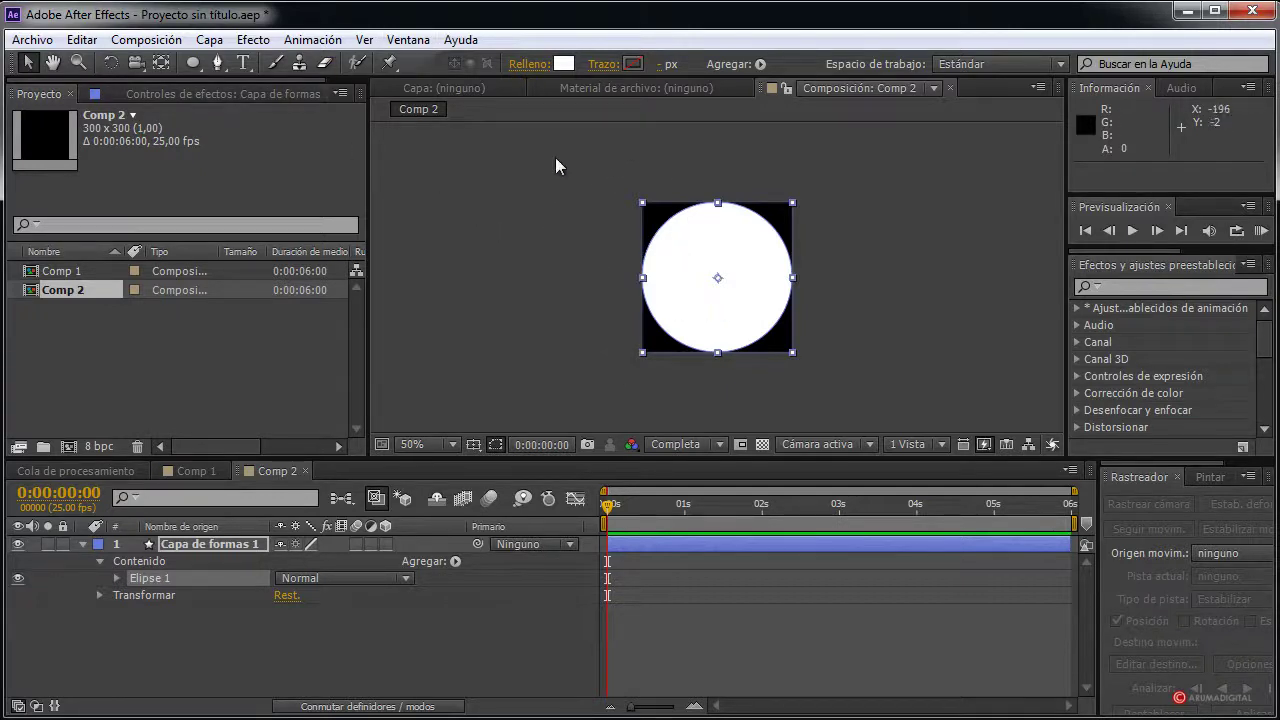
# Give the circle a radial gradient fill with its end point at 210,0, 12,0
pyautogui.click(530, 64)
pyautogui.click(483, 474)
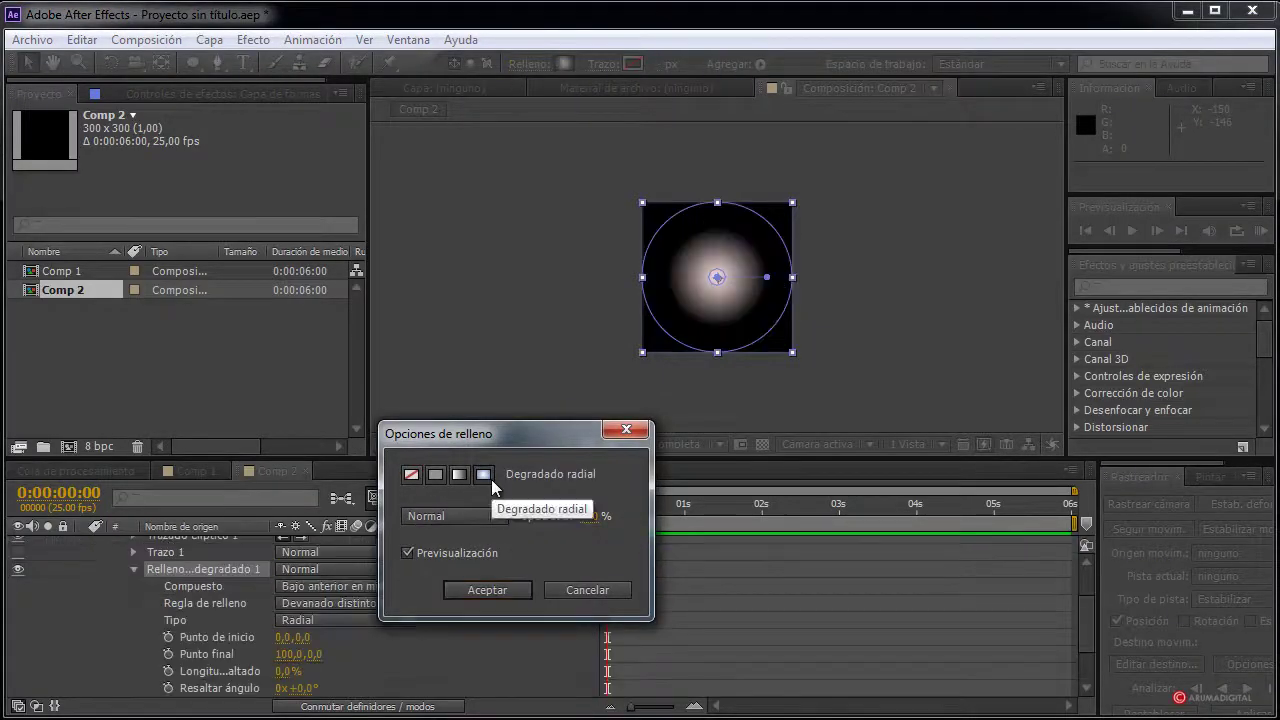
pyautogui.click(501, 590)
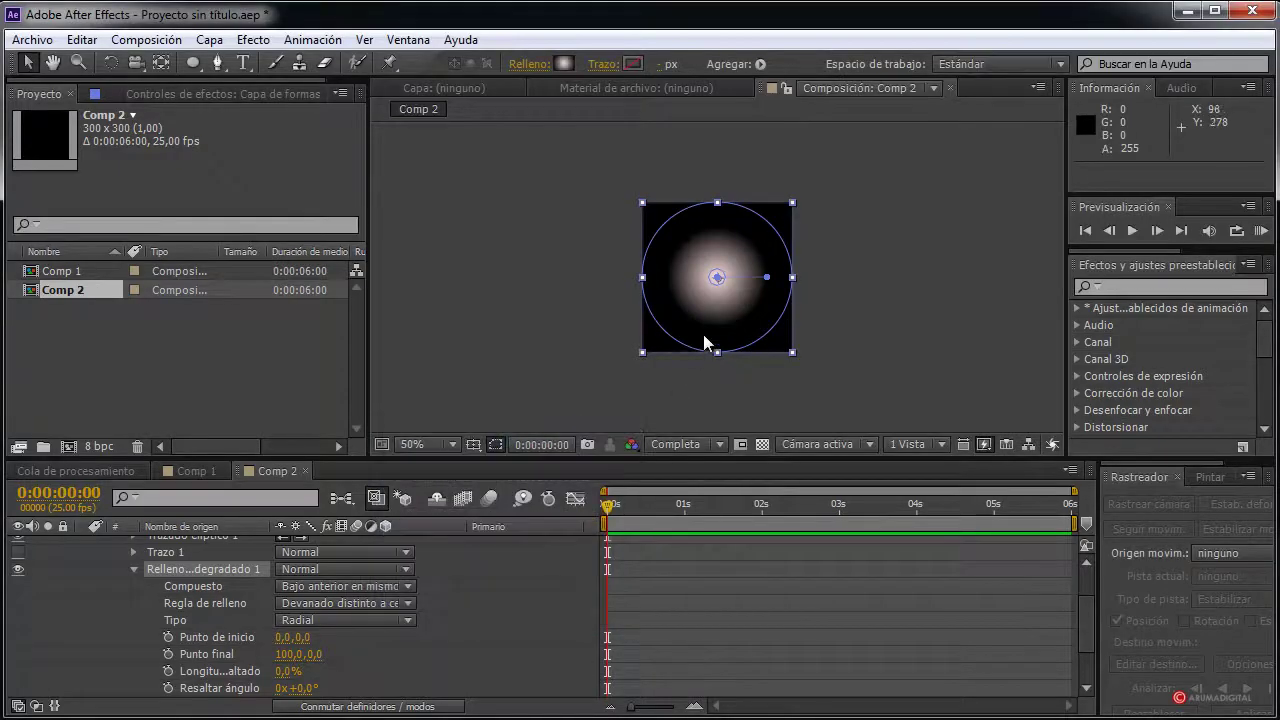
pyautogui.moveTo(767, 278); pyautogui.dragTo(818, 287)
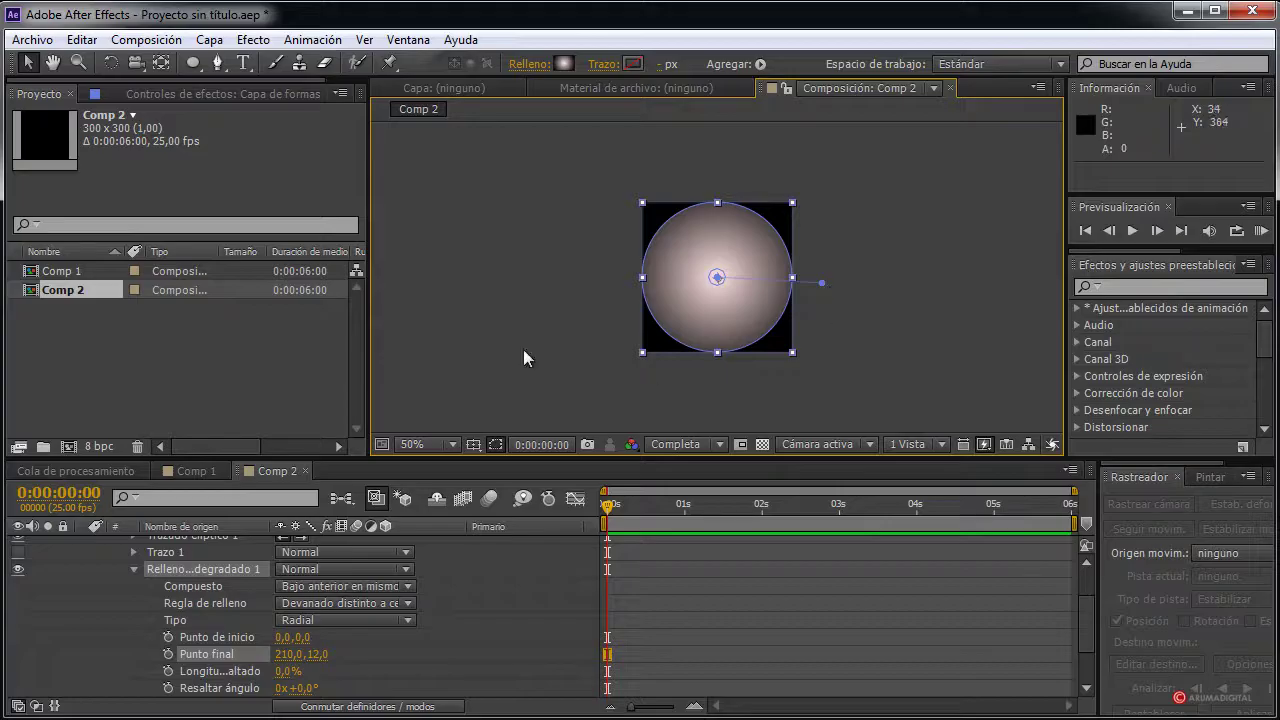
pyautogui.scroll(-2, 151, 656)
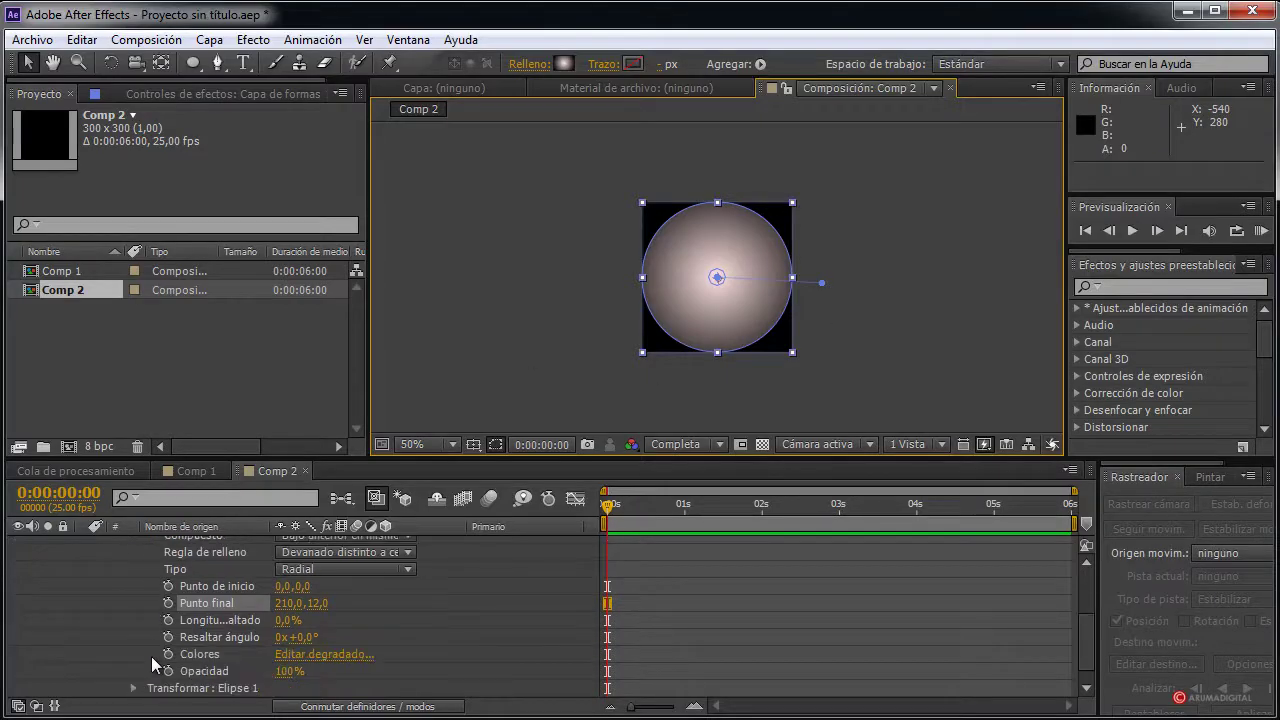
pyautogui.scroll(2, 151, 656)
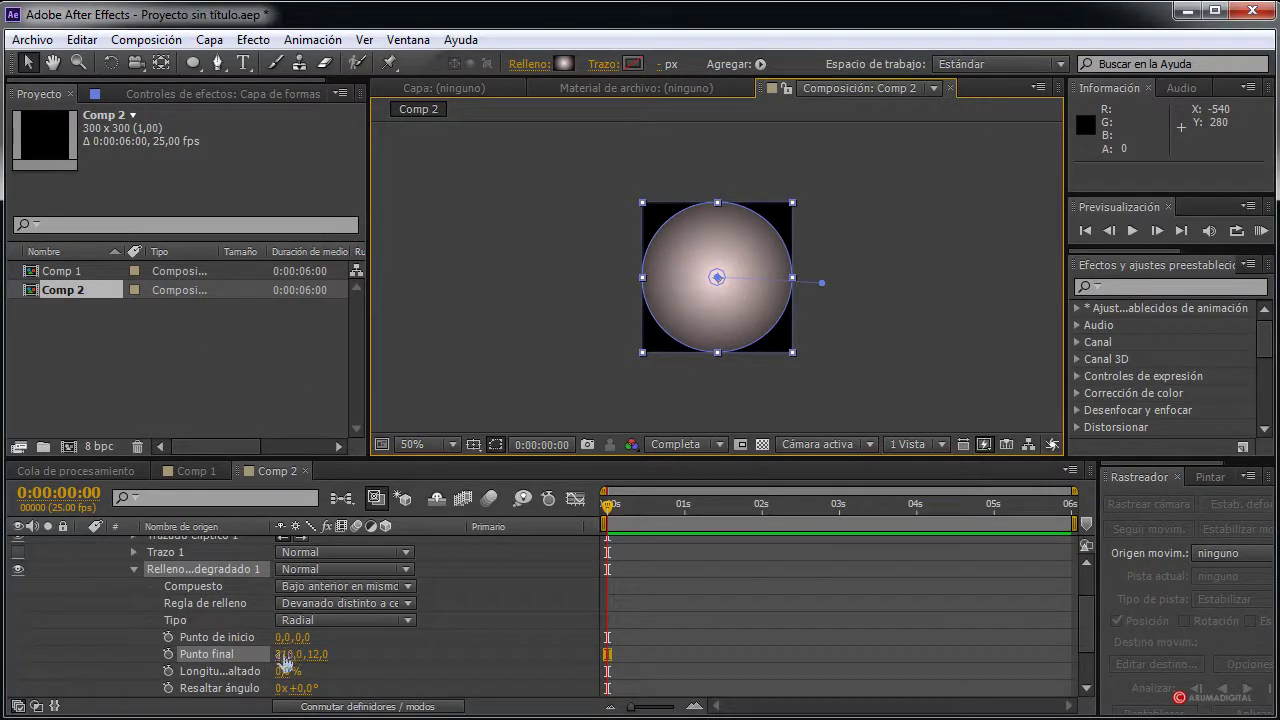
pyautogui.scroll(-2, 373, 622)
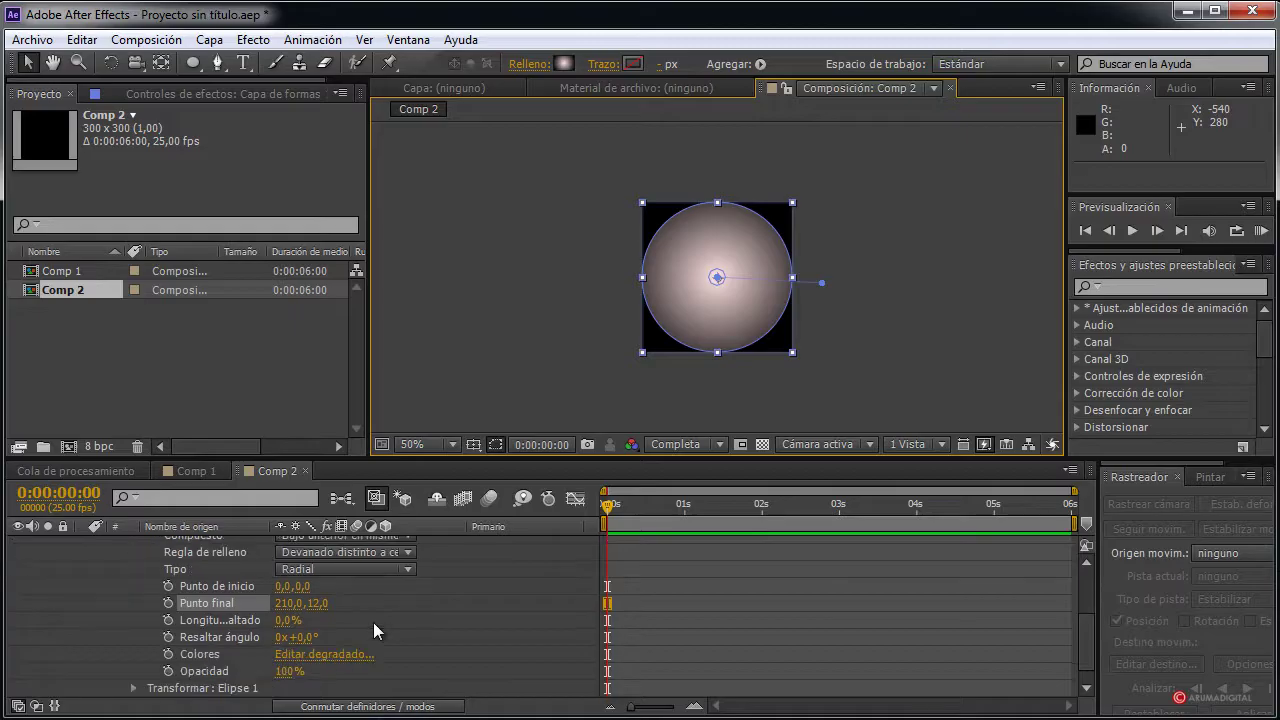
pyautogui.scroll(2, 373, 622)
pyautogui.scroll(-2, 373, 622)
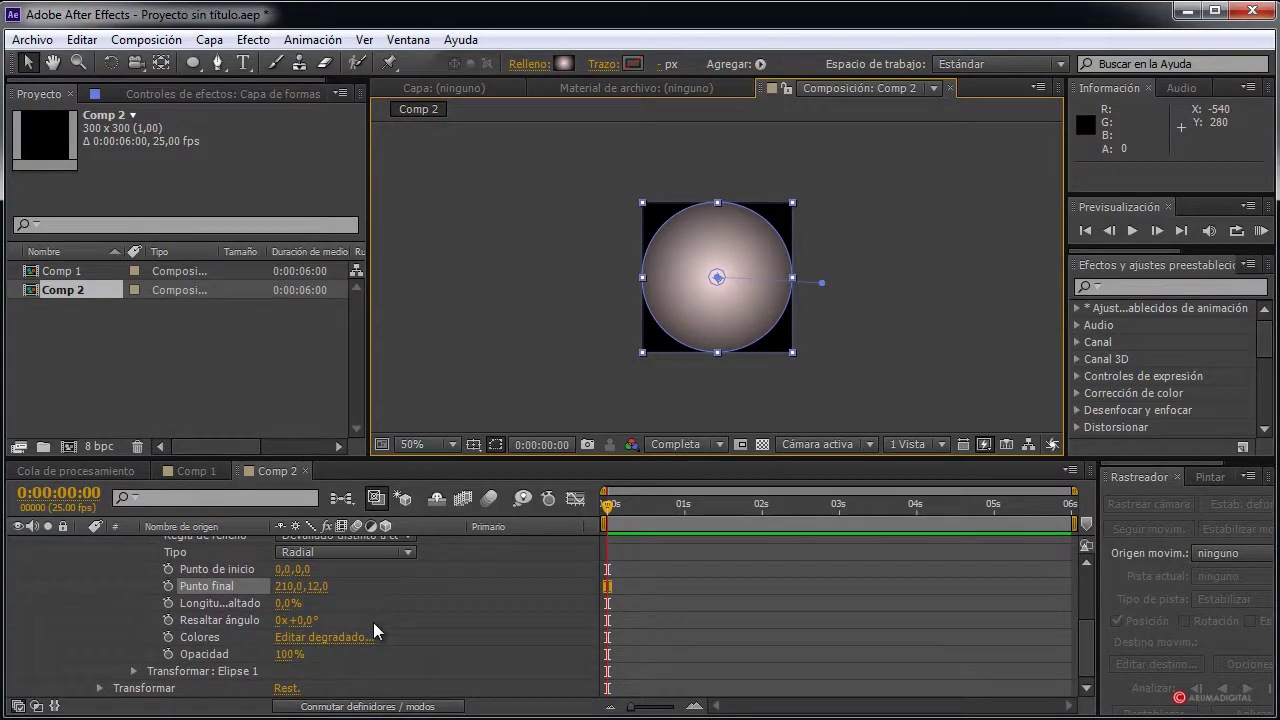
# In the gradient editor, reverse the colour stops and make the start colour a neutral grey
pyautogui.click(315, 640)
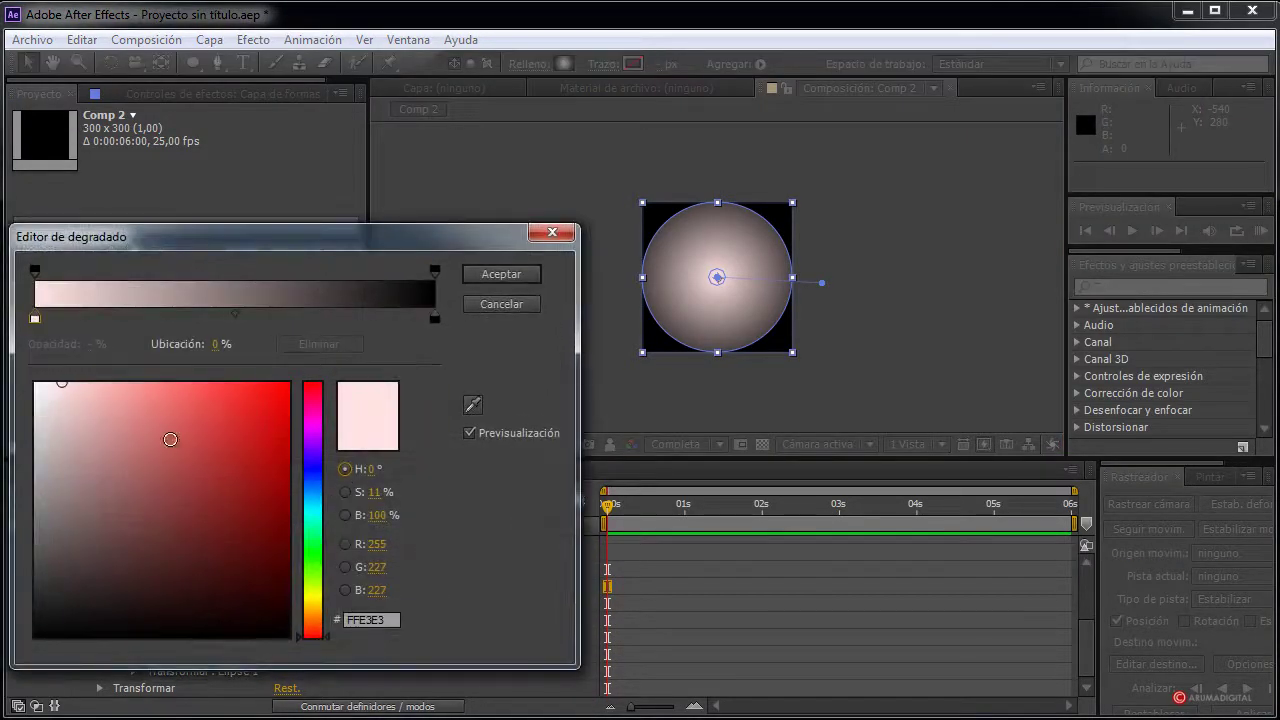
pyautogui.moveTo(434, 318); pyautogui.dragTo(160, 318)
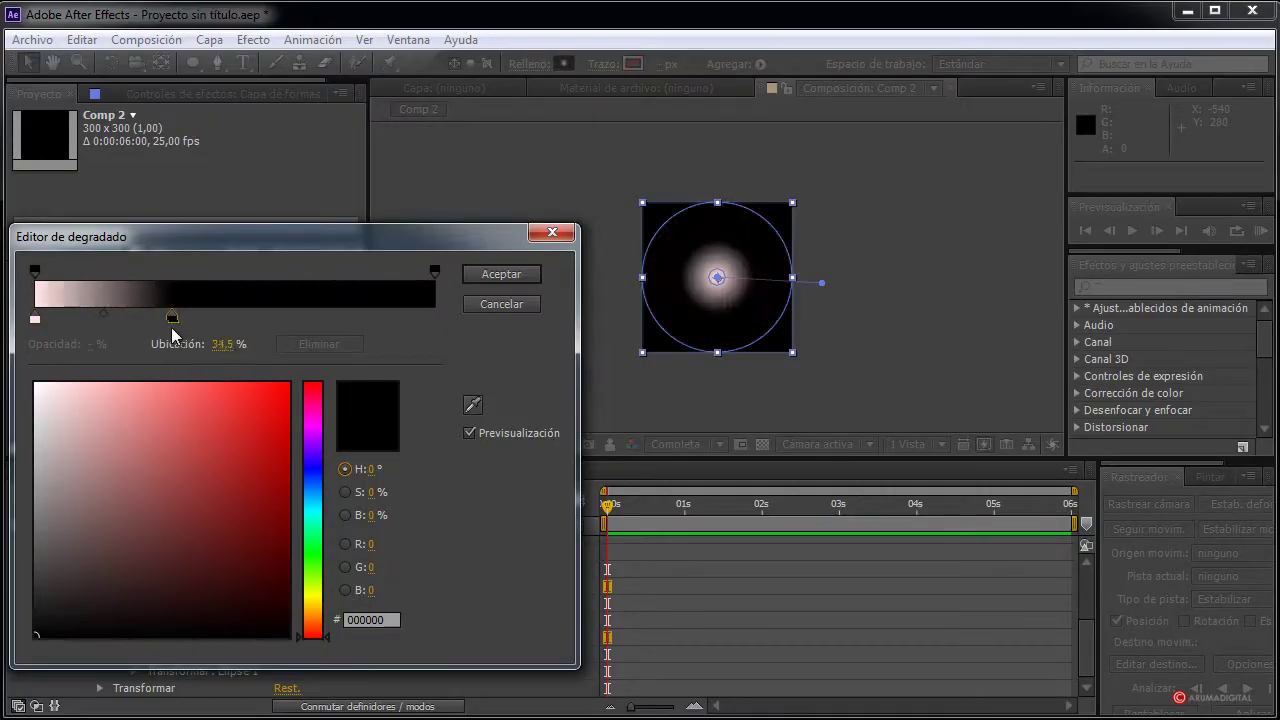
pyautogui.moveTo(37, 322); pyautogui.dragTo(440, 320)
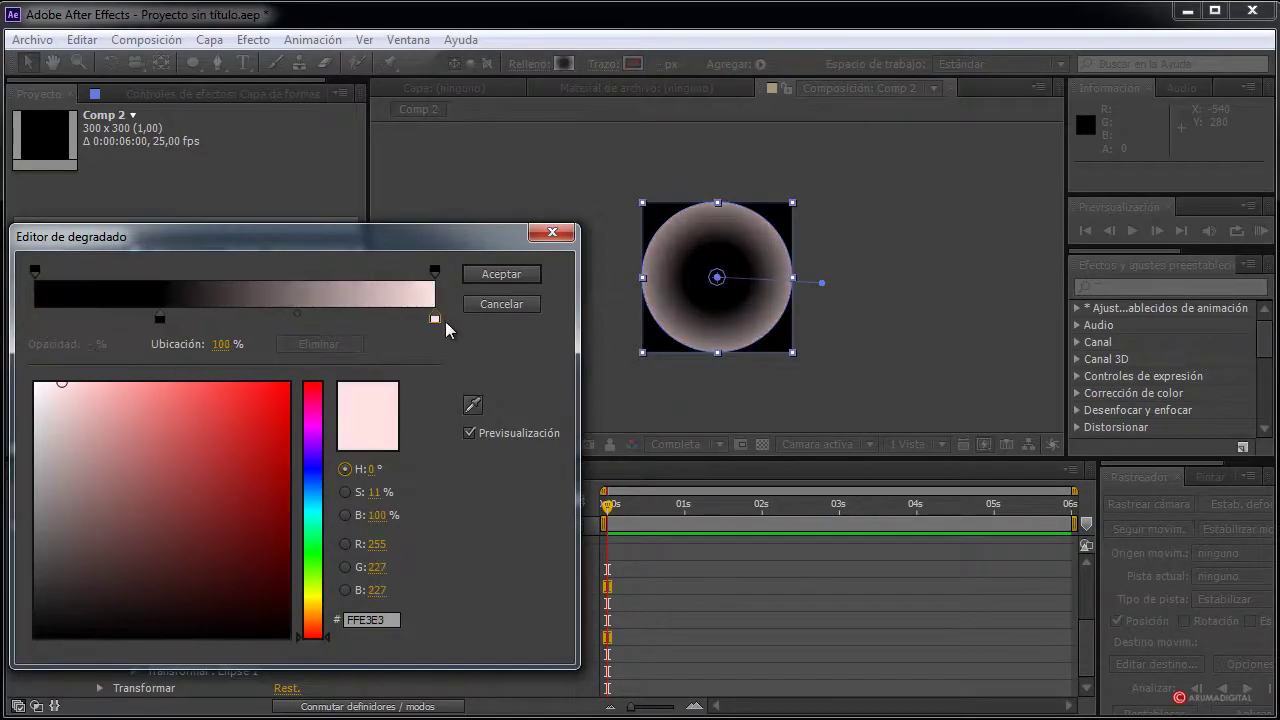
pyautogui.moveTo(160, 320); pyautogui.dragTo(5, 326)
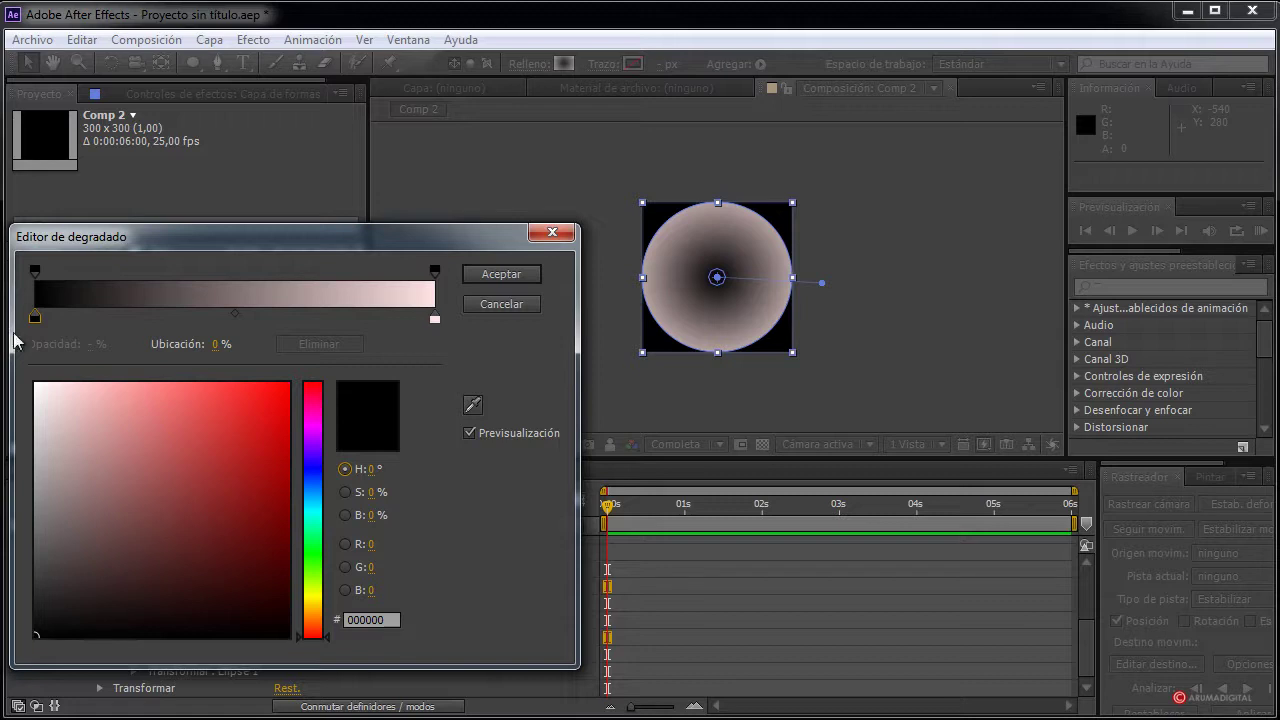
pyautogui.click(65, 512)
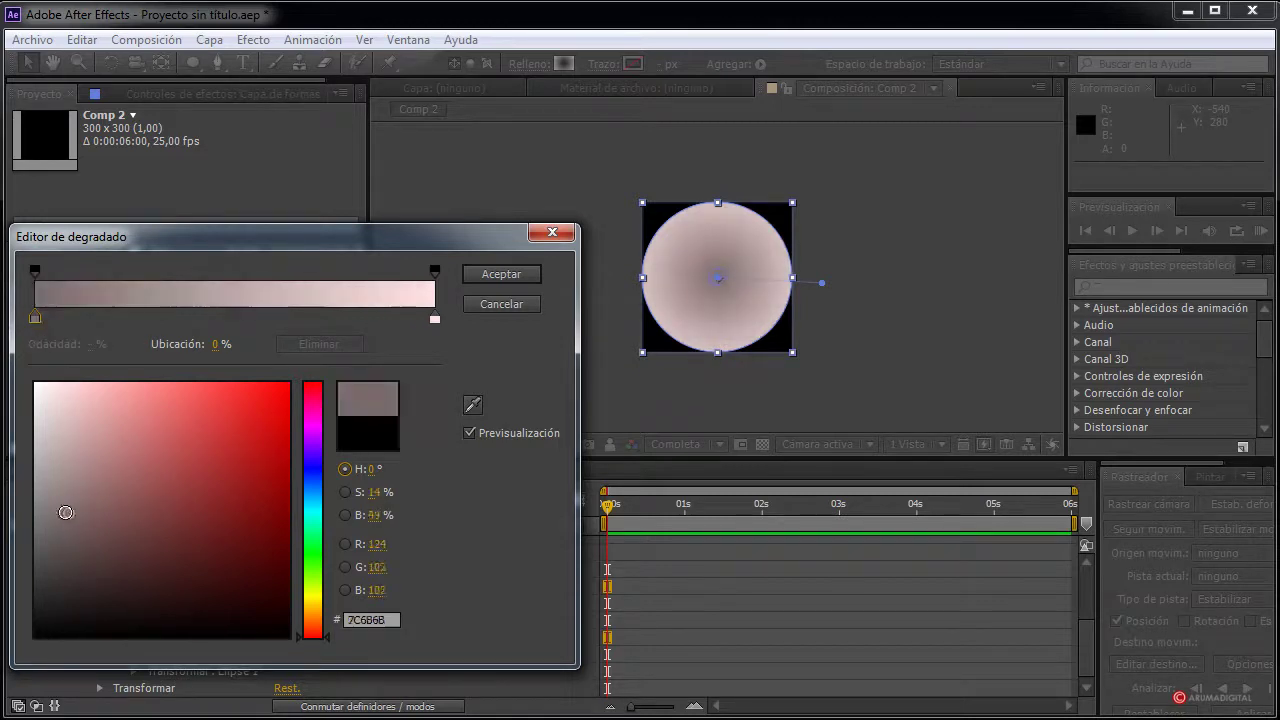
pyautogui.moveTo(65, 512); pyautogui.dragTo(27, 444)
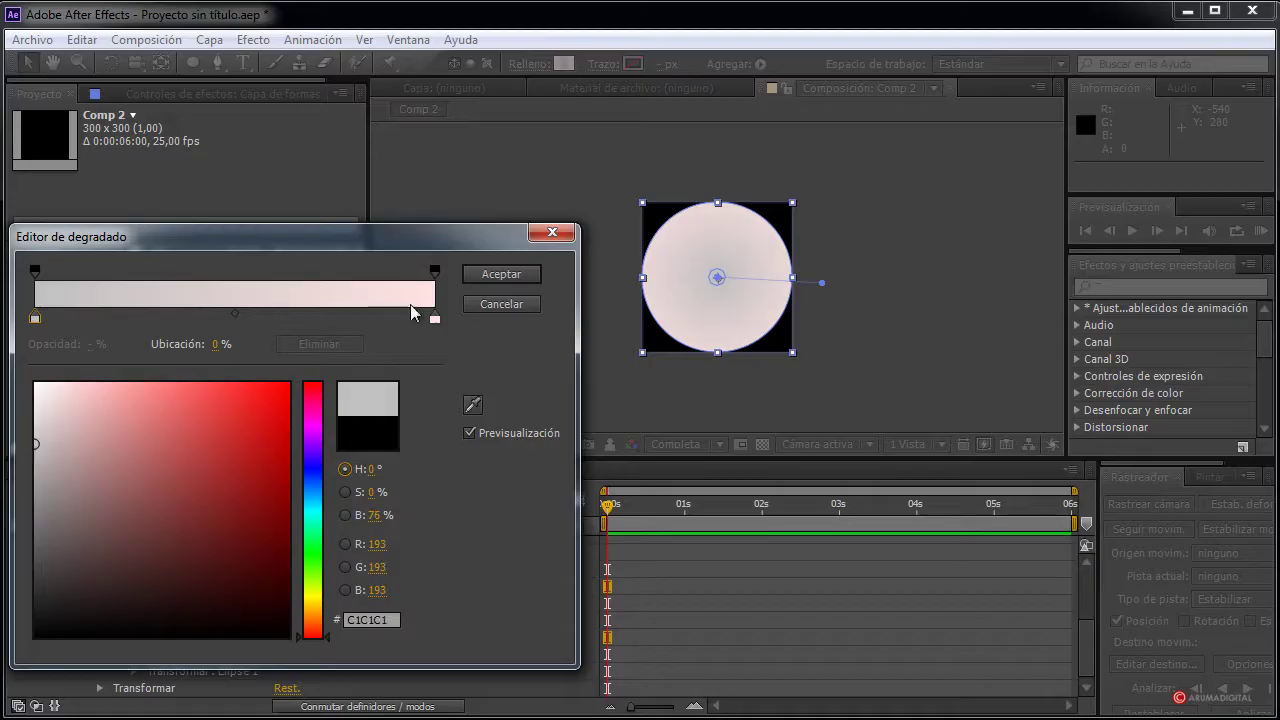
# Add a near-white middle stop, make the end stop light grey, and apply the gradient
pyautogui.click(289, 319)
pyautogui.moveTo(289, 319); pyautogui.dragTo(241, 320)
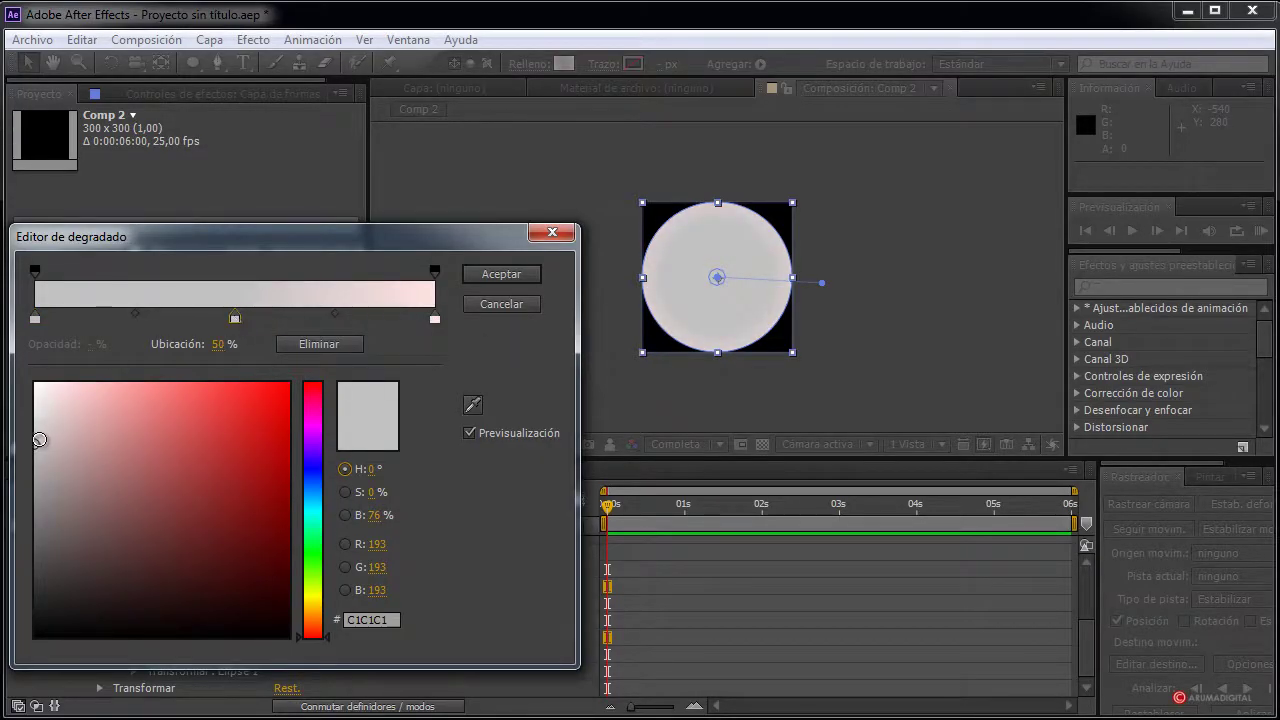
pyautogui.moveTo(38, 440); pyautogui.dragTo(39, 369)
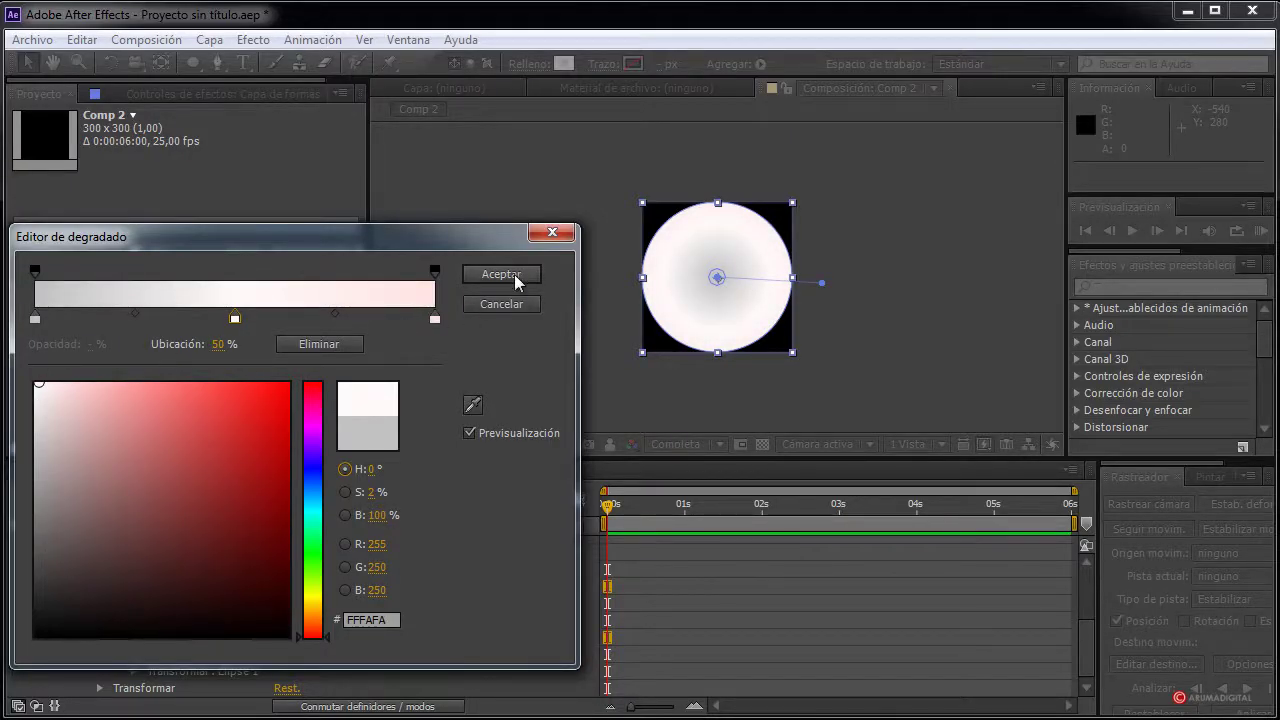
pyautogui.click(434, 318)
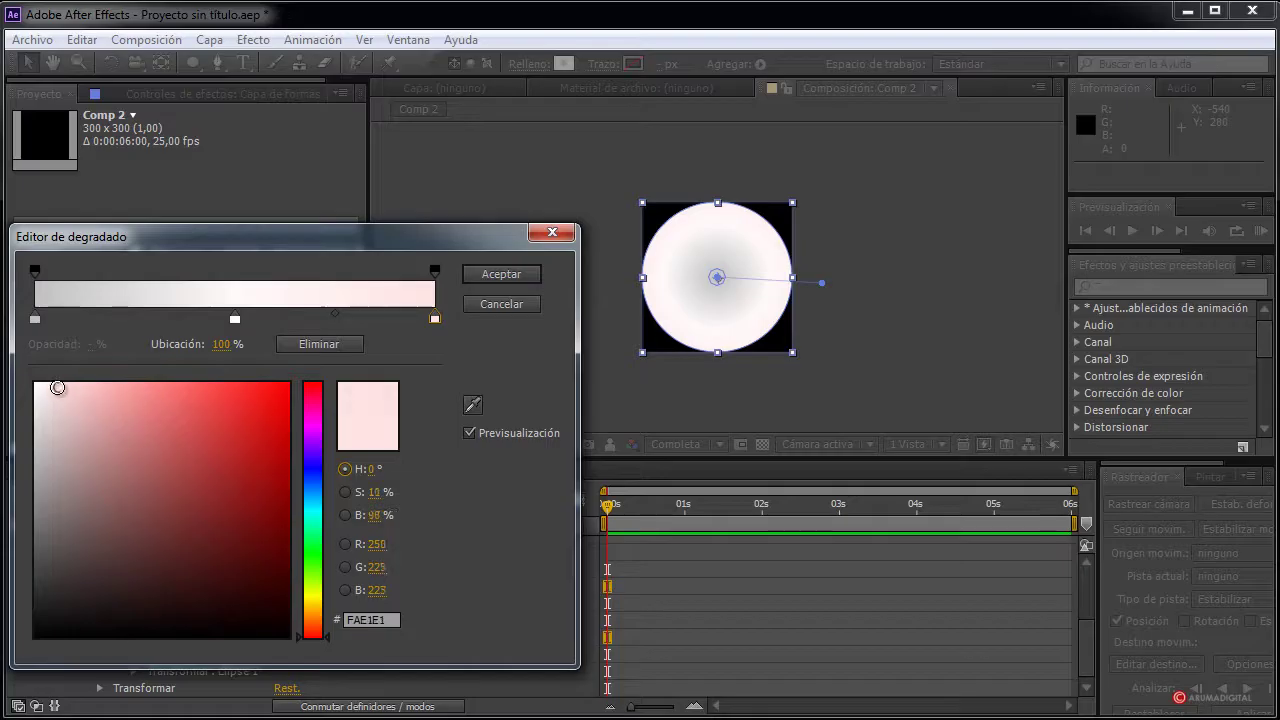
pyautogui.moveTo(57, 386)
pyautogui.mouseDown()
pyautogui.moveTo(19, 374)
pyautogui.moveTo(7, 480)
pyautogui.moveTo(8, 425)
pyautogui.mouseUp()
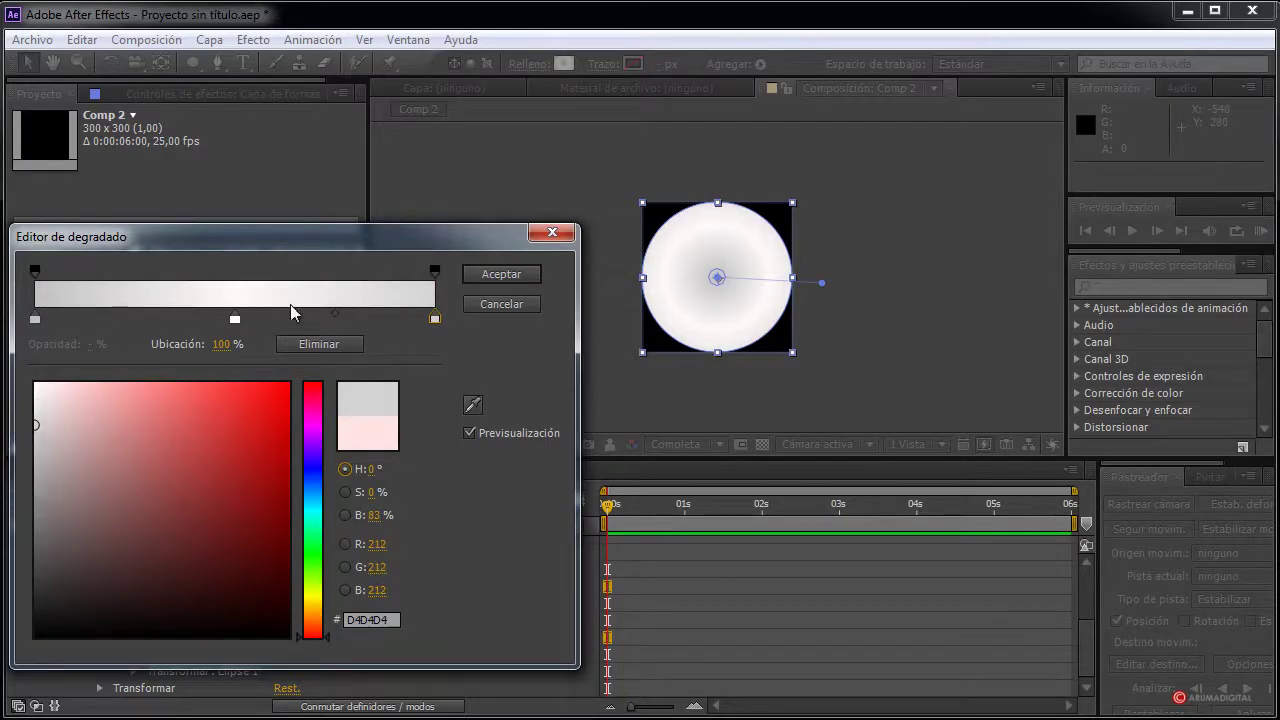
pyautogui.click(501, 274)
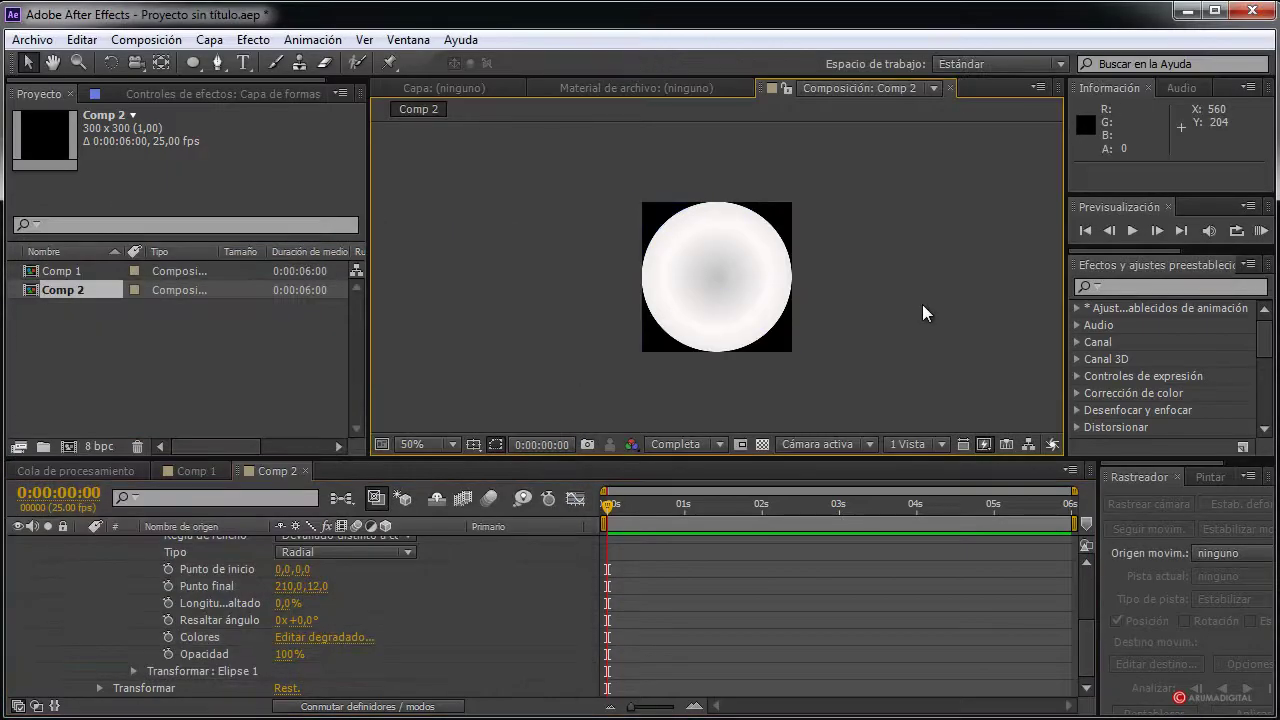
# Add an Inner Shadow (Sombra interior) layer style to the circle's shape layer
pyautogui.click(750, 300)
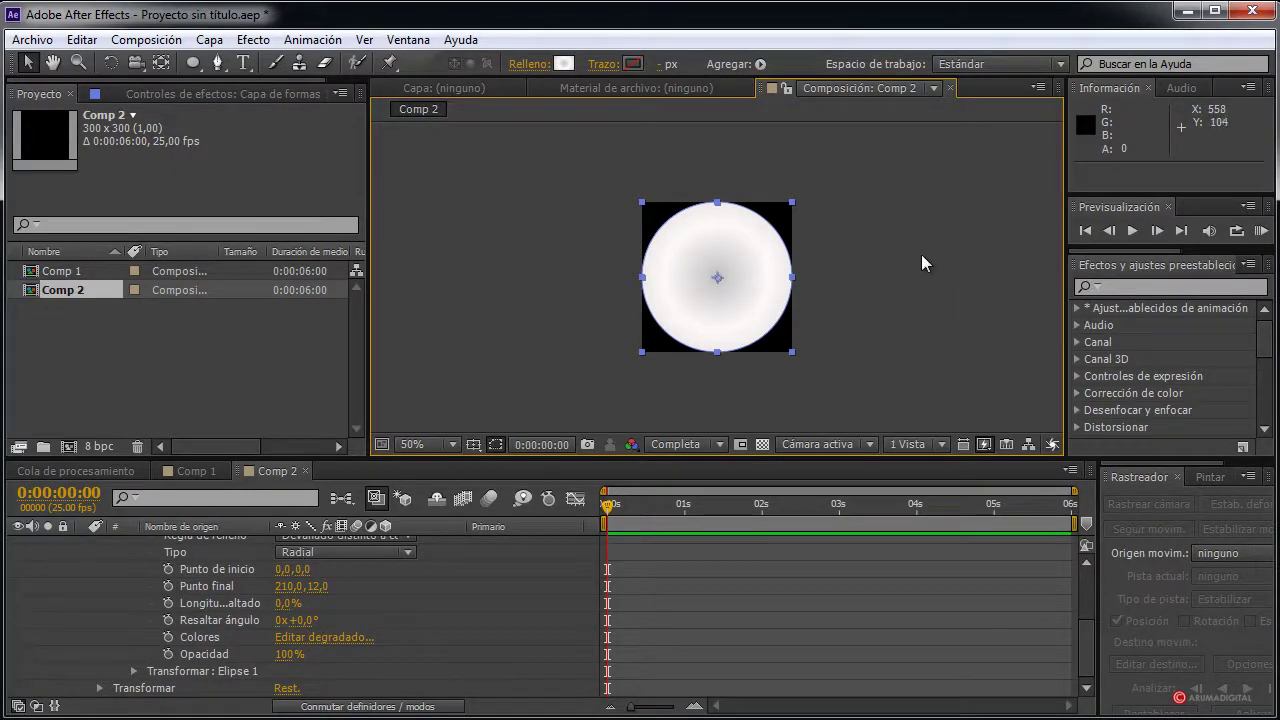
pyautogui.scroll(3, 205, 627)
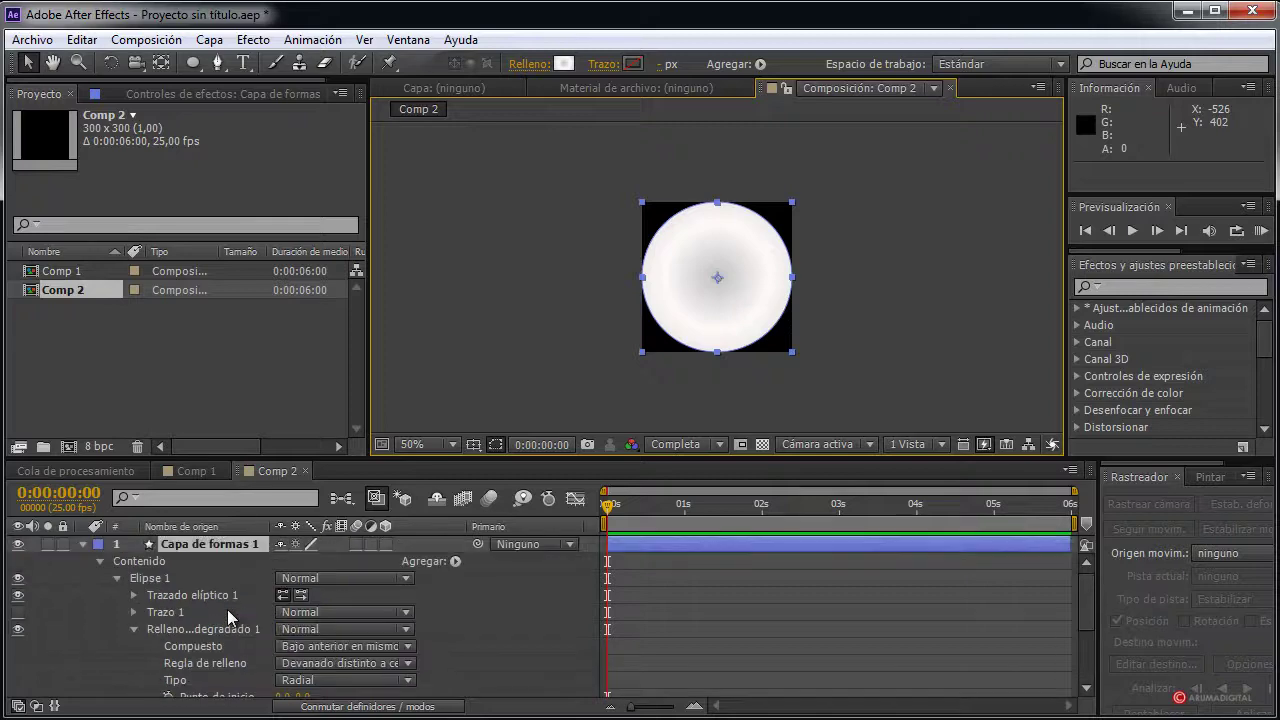
pyautogui.rightClick(210, 545)
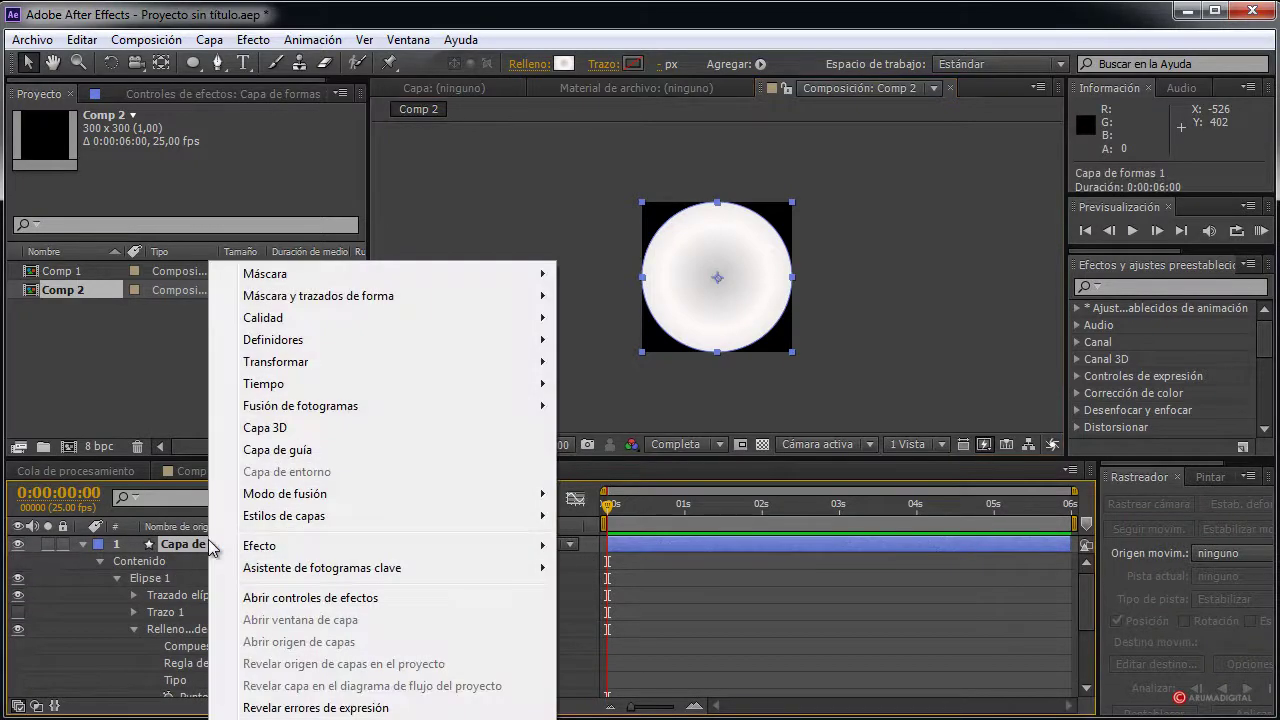
pyautogui.moveTo(325, 520)
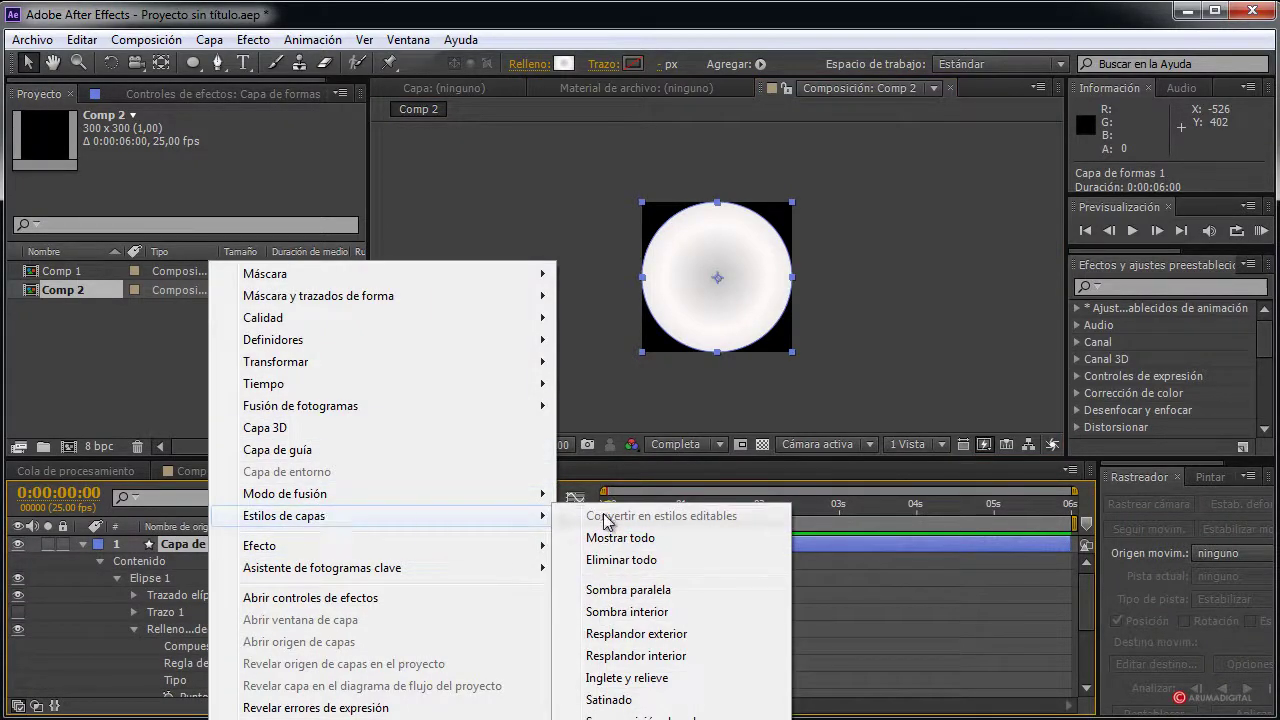
pyautogui.click(630, 612)
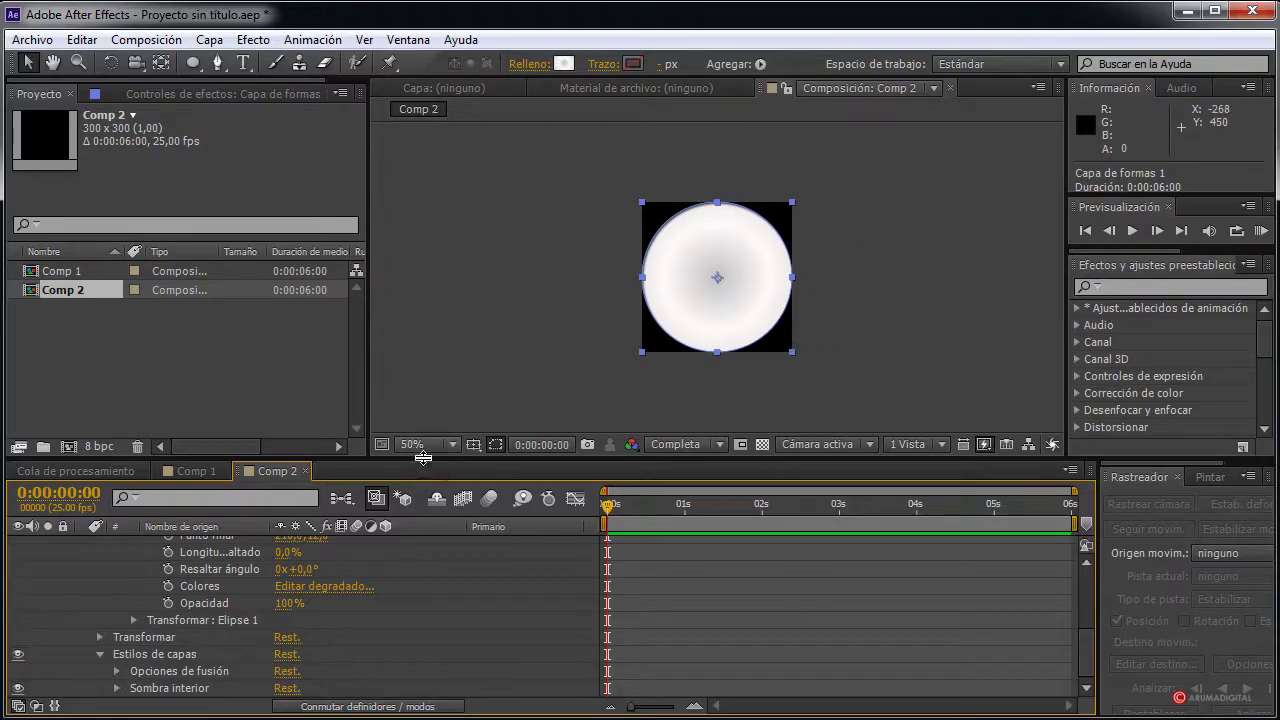
# Set the inner shadow's Distancia to 0 and Tamaño to 114, then collapse the layer
pyautogui.scroll(2, 272, 631)
pyautogui.scroll(-1, 272, 631)
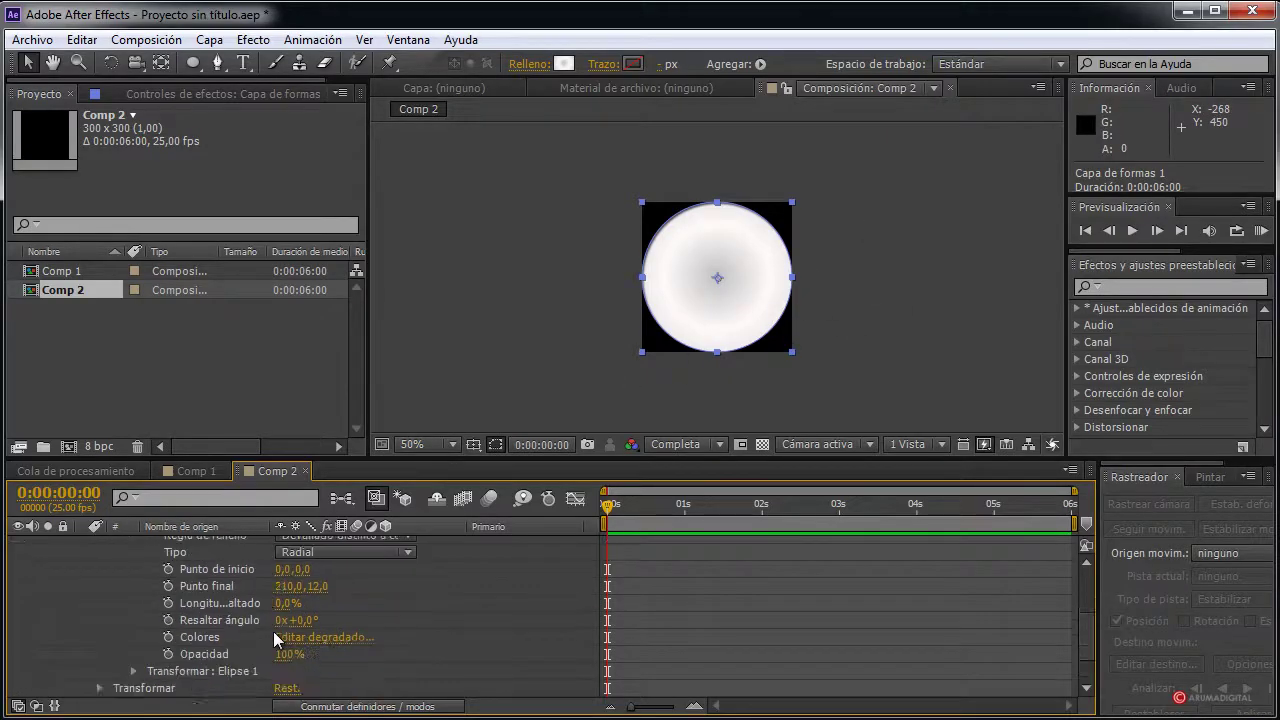
pyautogui.scroll(-1, 274, 635)
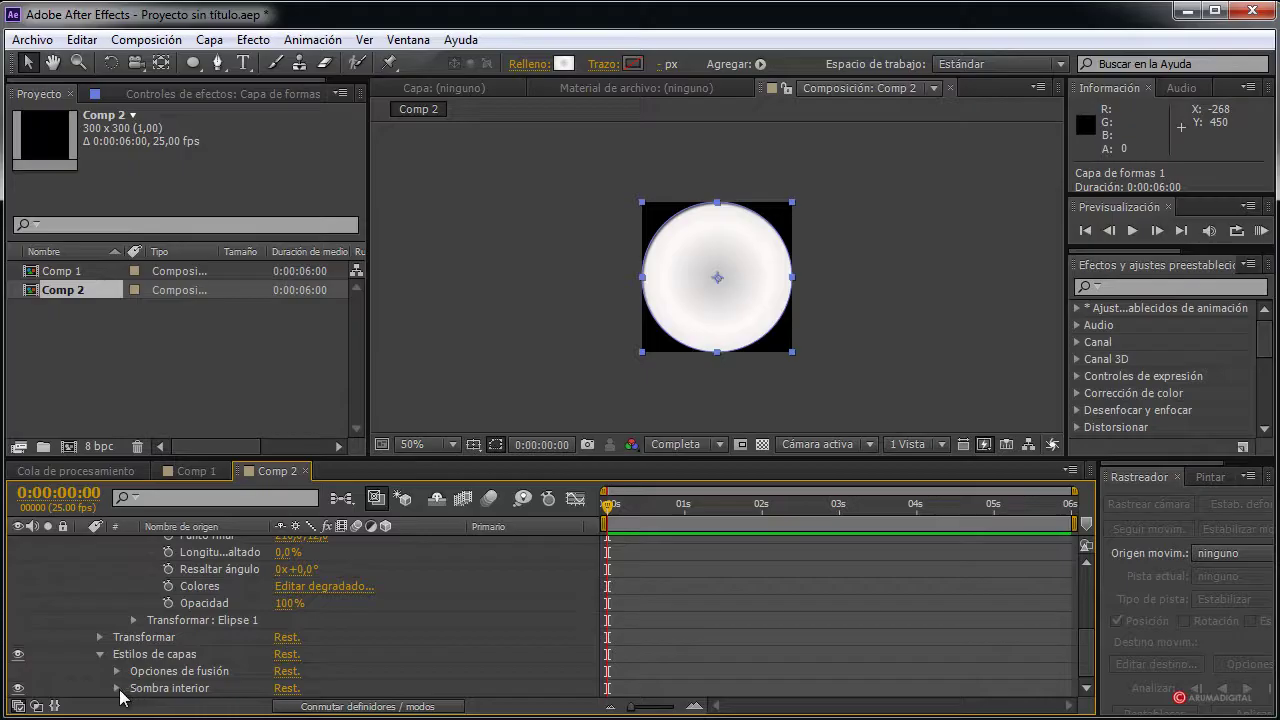
pyautogui.click(116, 688)
pyautogui.scroll(-3, 352, 650)
pyautogui.scroll(-1, 355, 646)
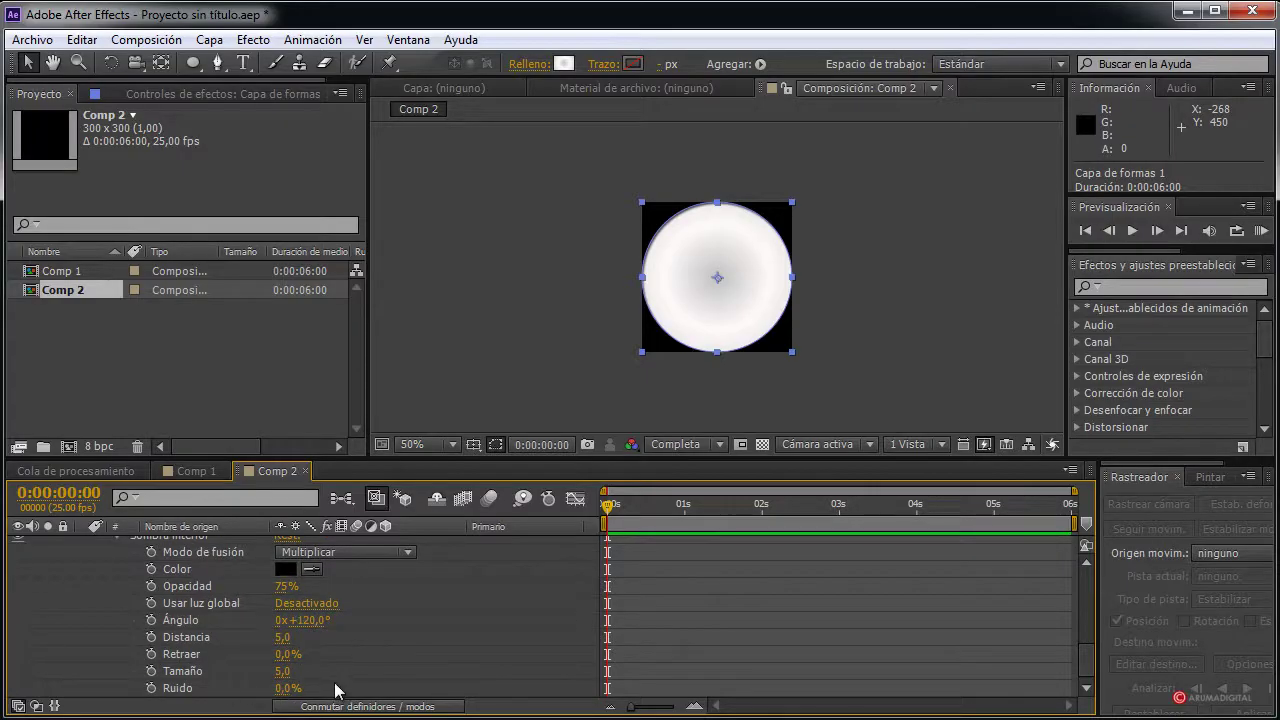
pyautogui.moveTo(280, 639)
pyautogui.mouseDown()
pyautogui.moveTo(236, 643)
pyautogui.moveTo(311, 668)
pyautogui.moveTo(382, 659)
pyautogui.mouseUp()
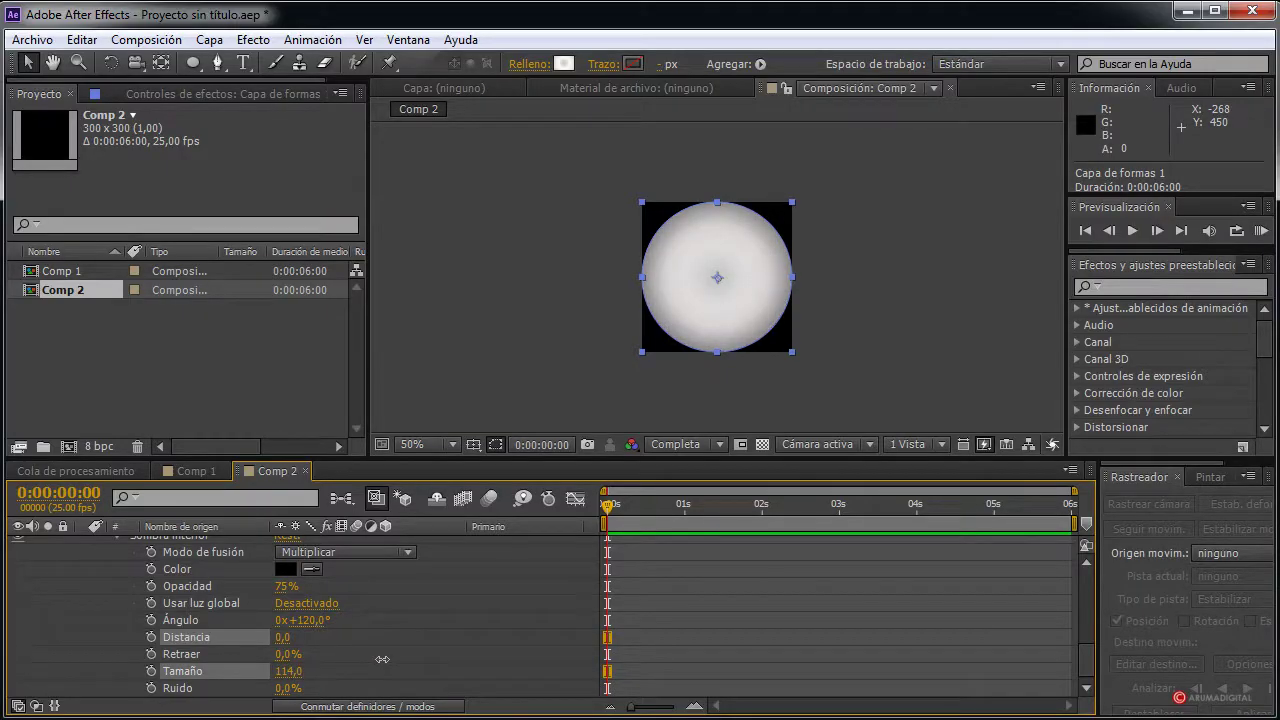
pyautogui.click(871, 359)
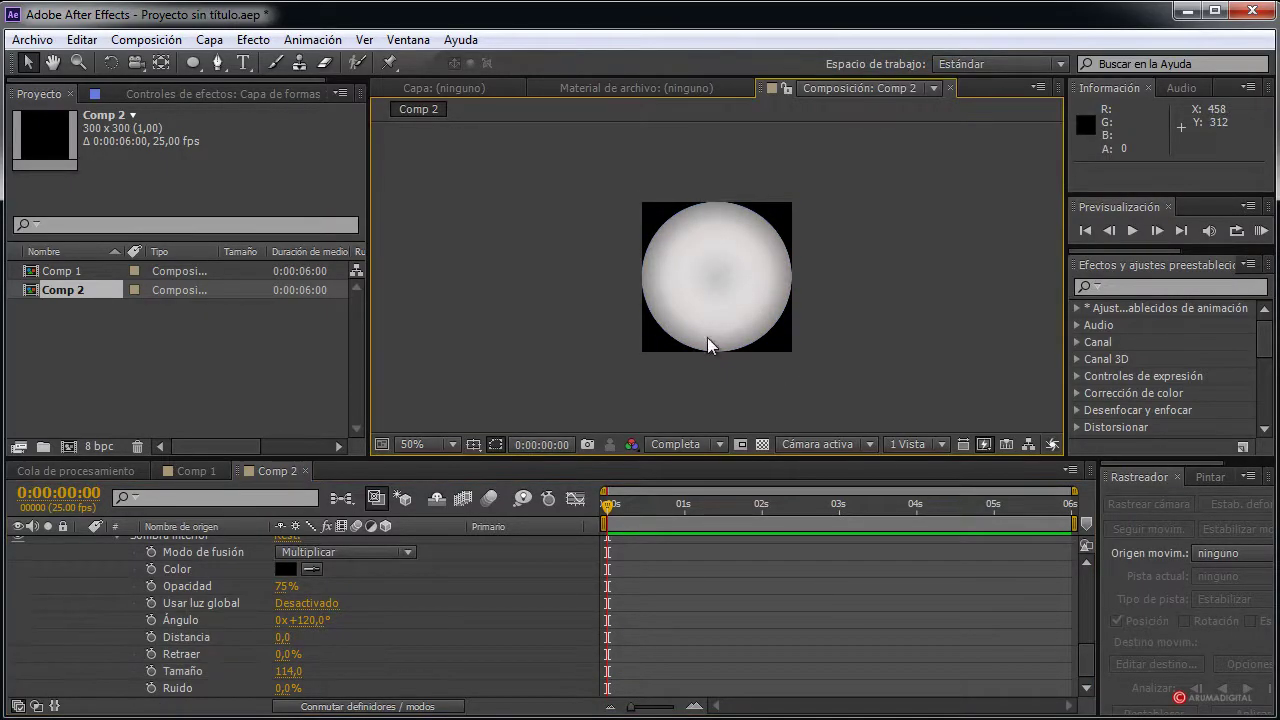
pyautogui.scroll(5, 300, 578)
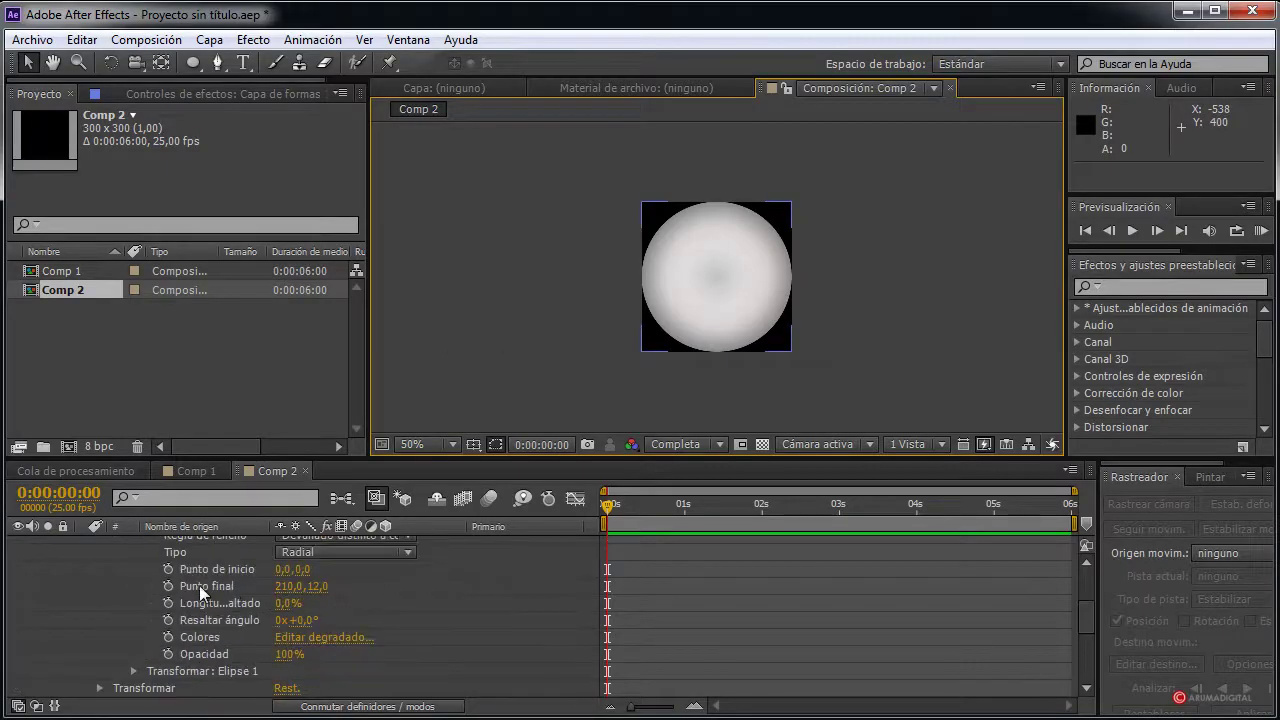
pyautogui.scroll(5, 199, 585)
pyautogui.click(85, 544)
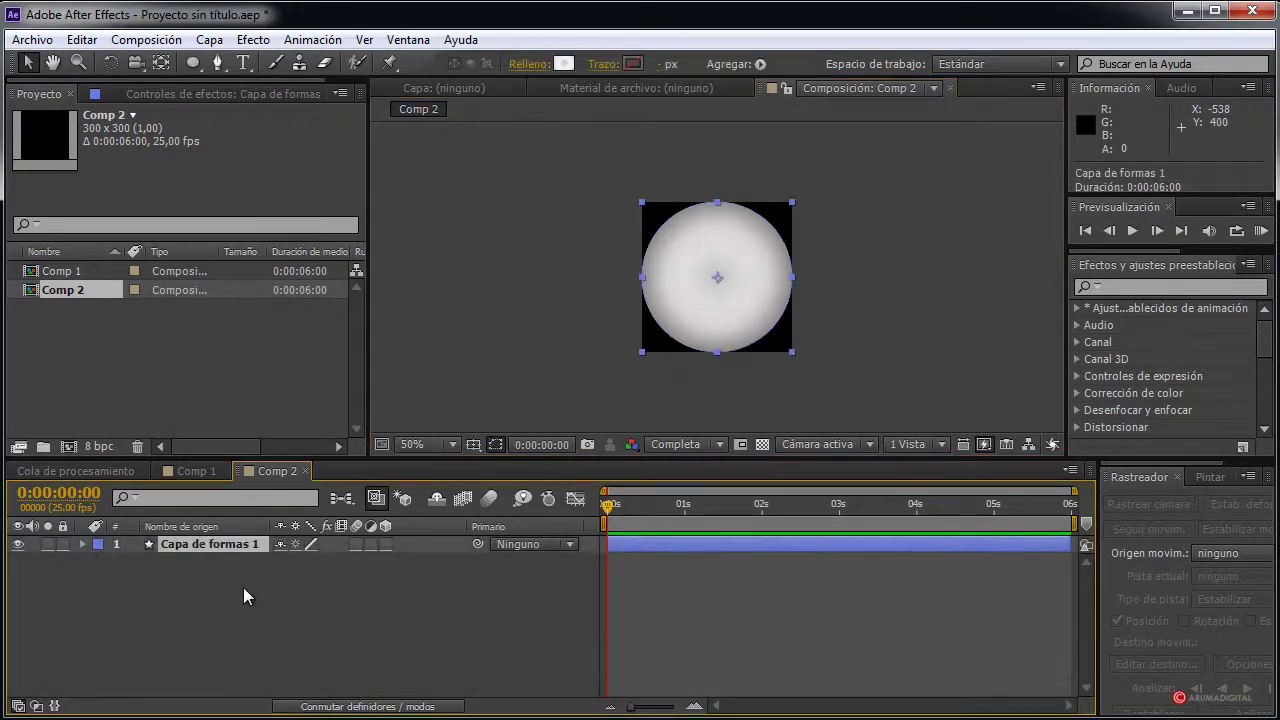
# Add a new text layer reading '10' over the circle and select its text
pyautogui.click(209, 39)
pyautogui.moveTo(241, 70)
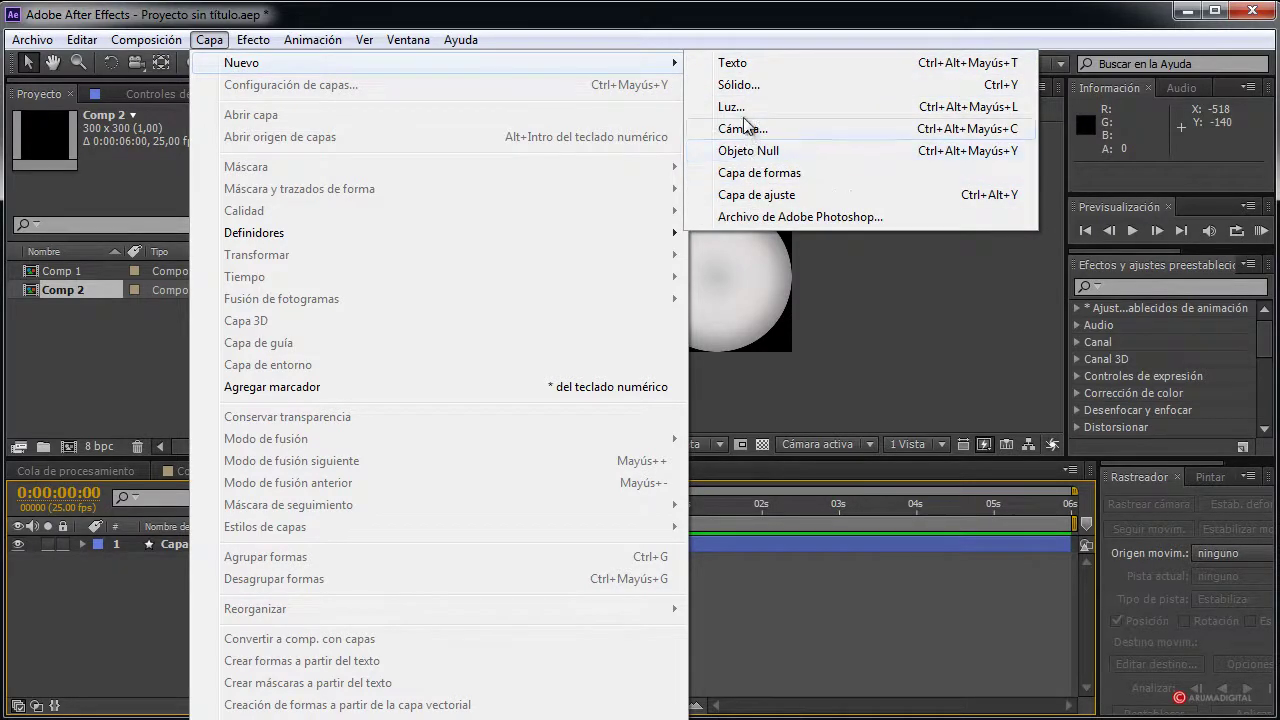
pyautogui.click(735, 63)
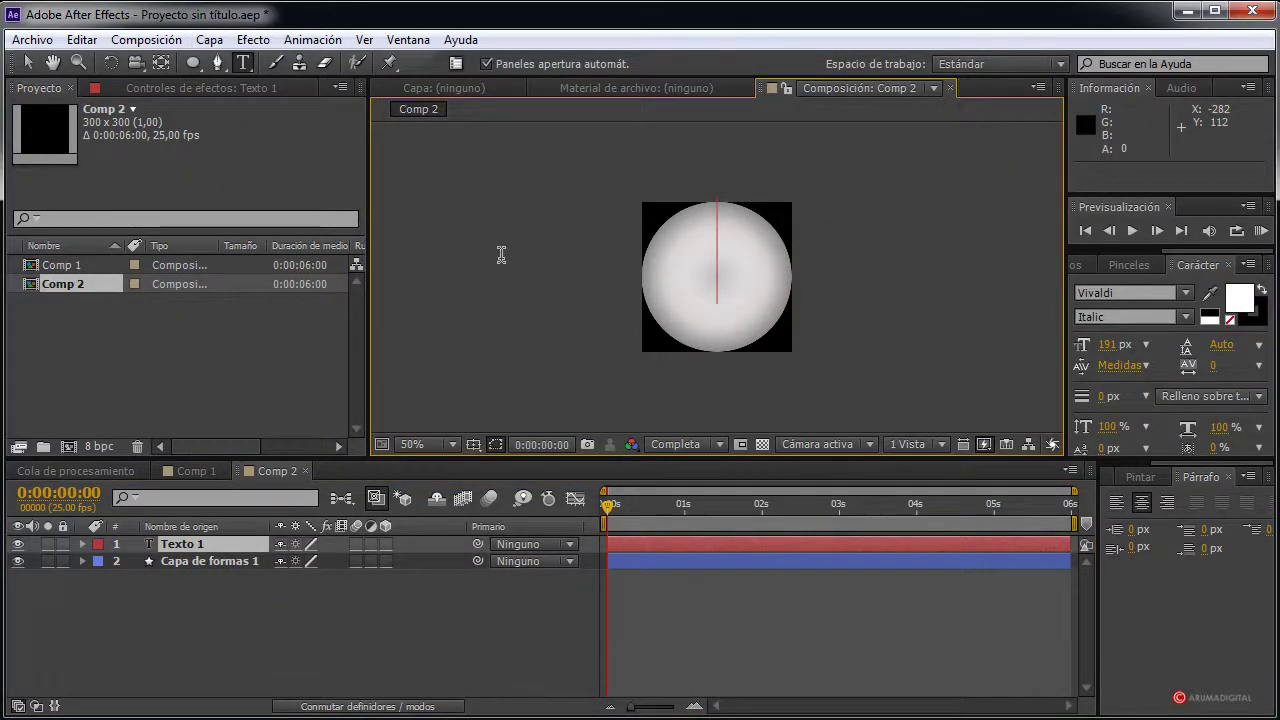
pyautogui.write('10')
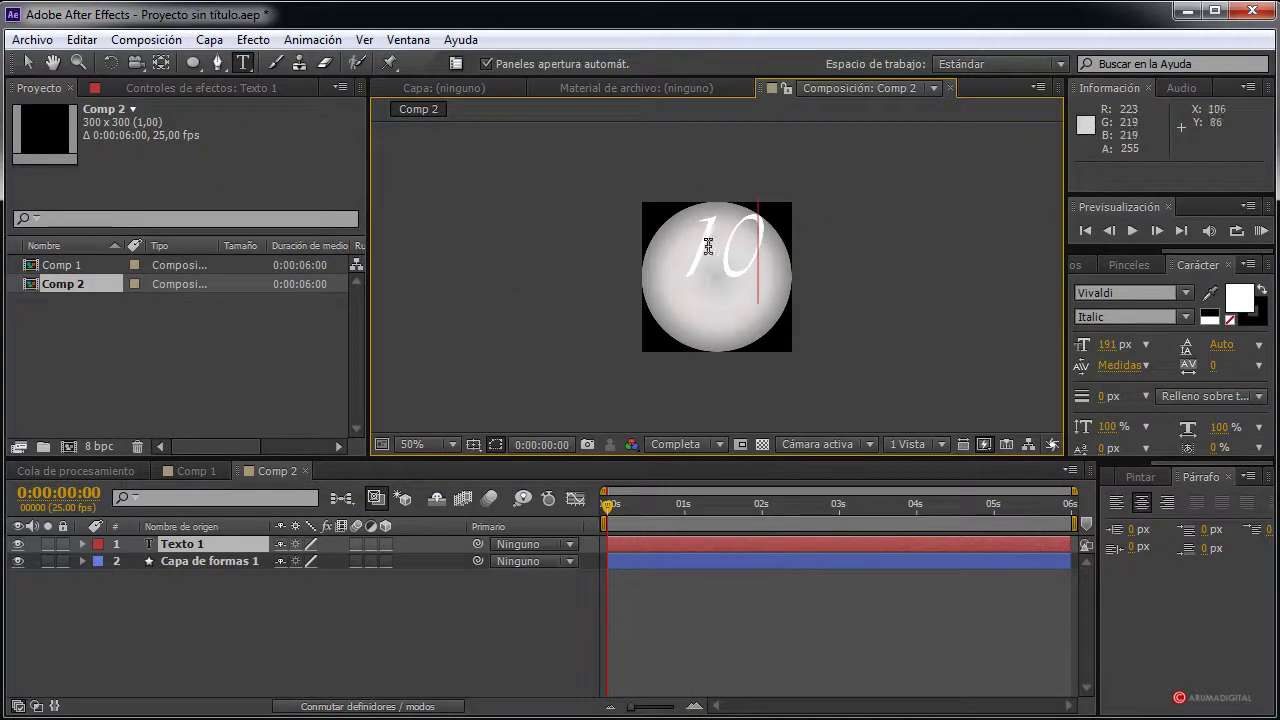
pyautogui.moveTo(757, 266); pyautogui.dragTo(614, 266)
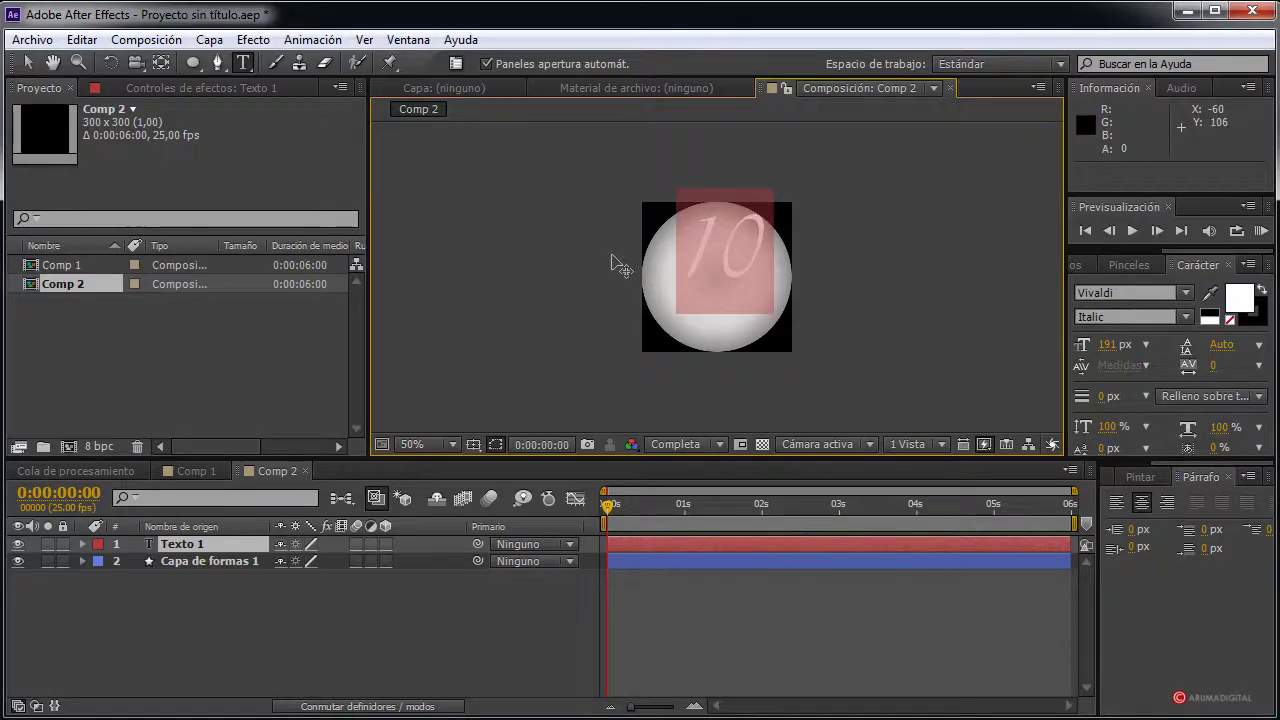
# Set the 10 to Algerian, try the next fonts, then move it down onto the circle
pyautogui.click(1189, 296)
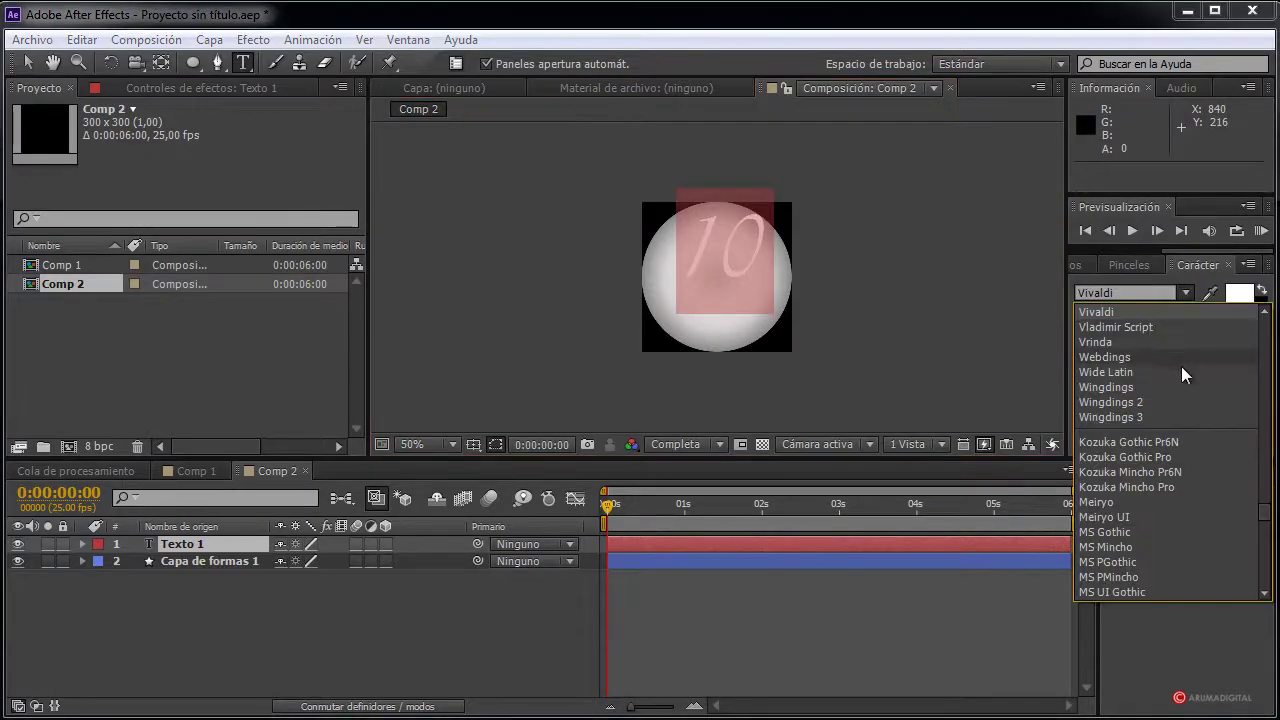
pyautogui.scroll(3, 1157, 463)
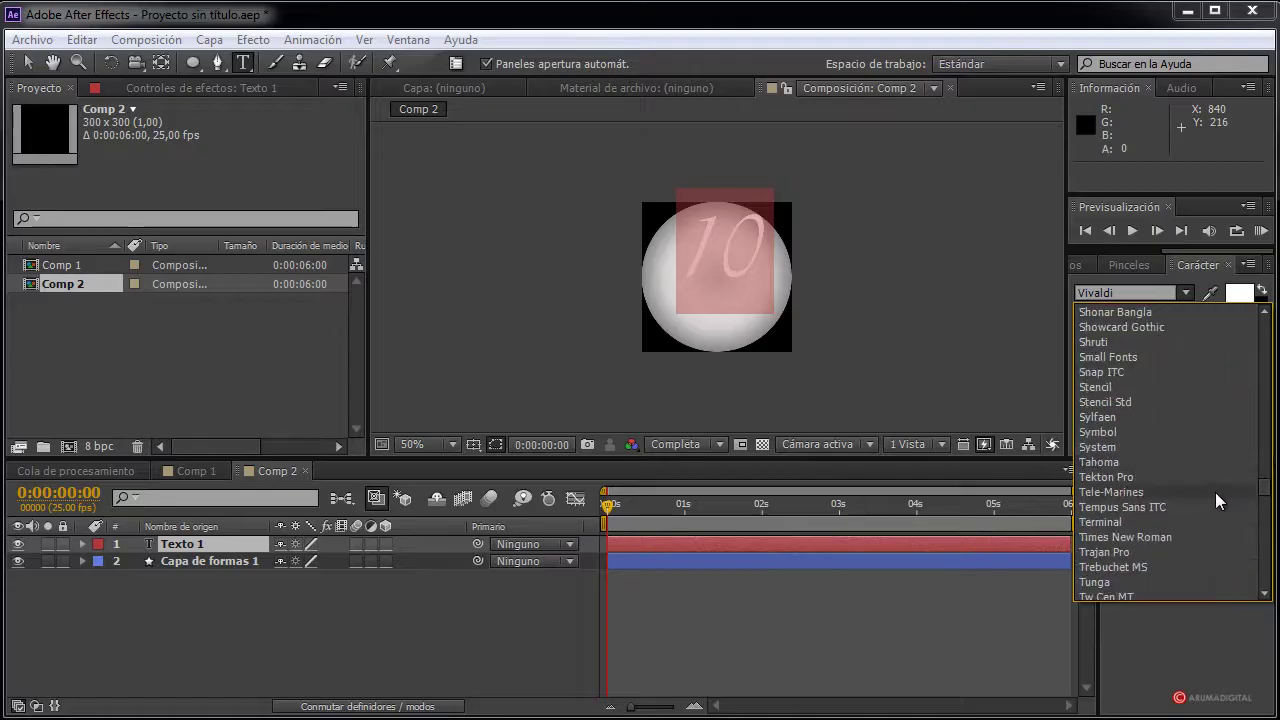
pyautogui.moveTo(1265, 488); pyautogui.dragTo(1265, 320)
pyautogui.click(1110, 327)
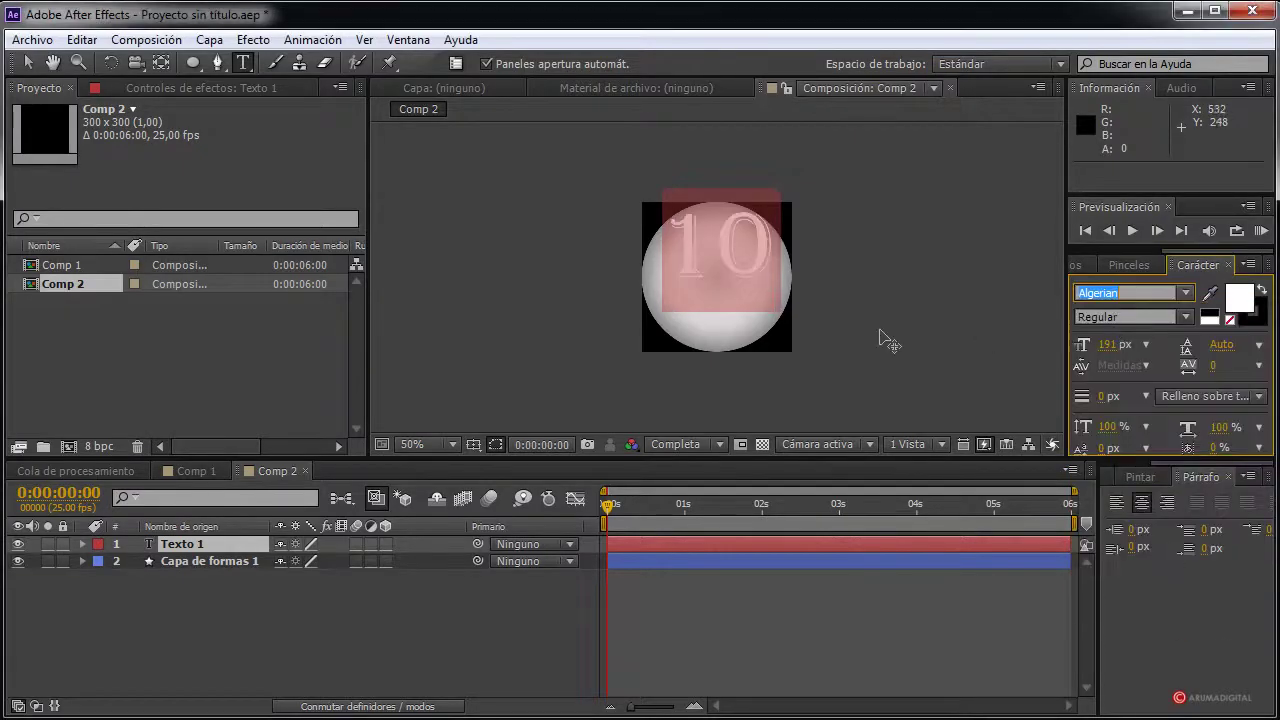
pyautogui.press('Down')
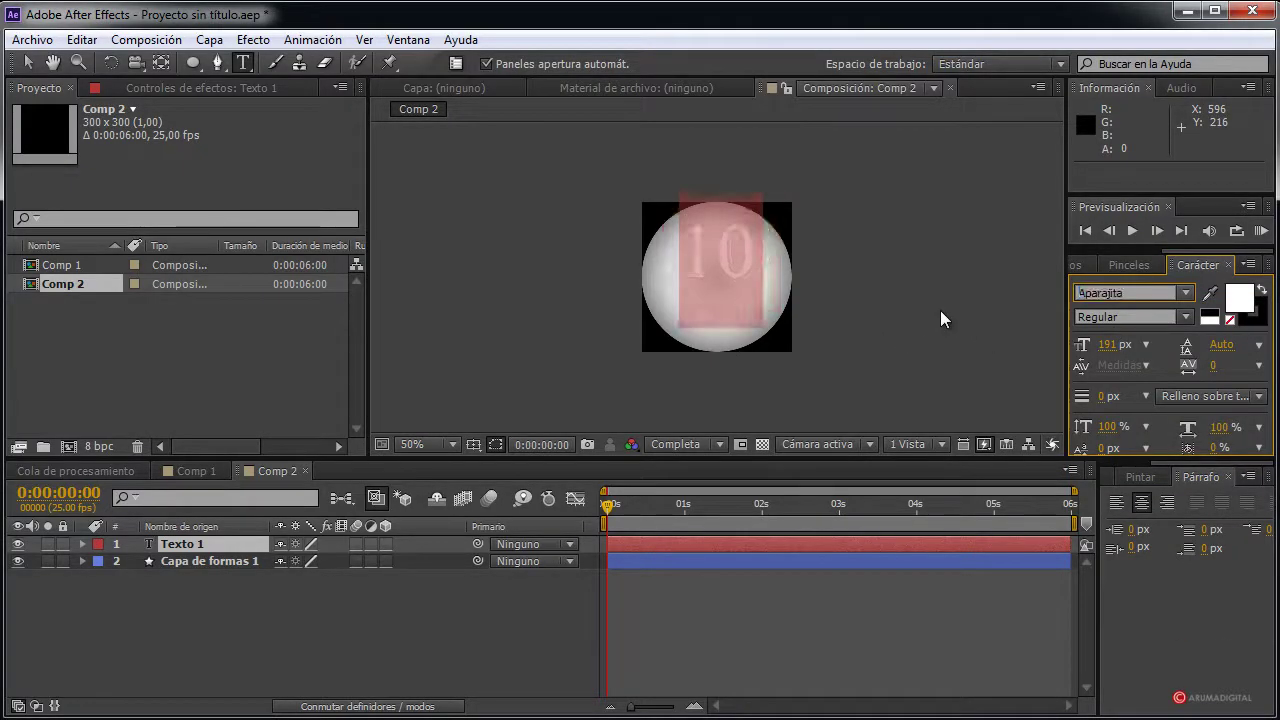
pyautogui.press('Down')
pyautogui.press('Down')
pyautogui.press('Down')
pyautogui.press('Down')
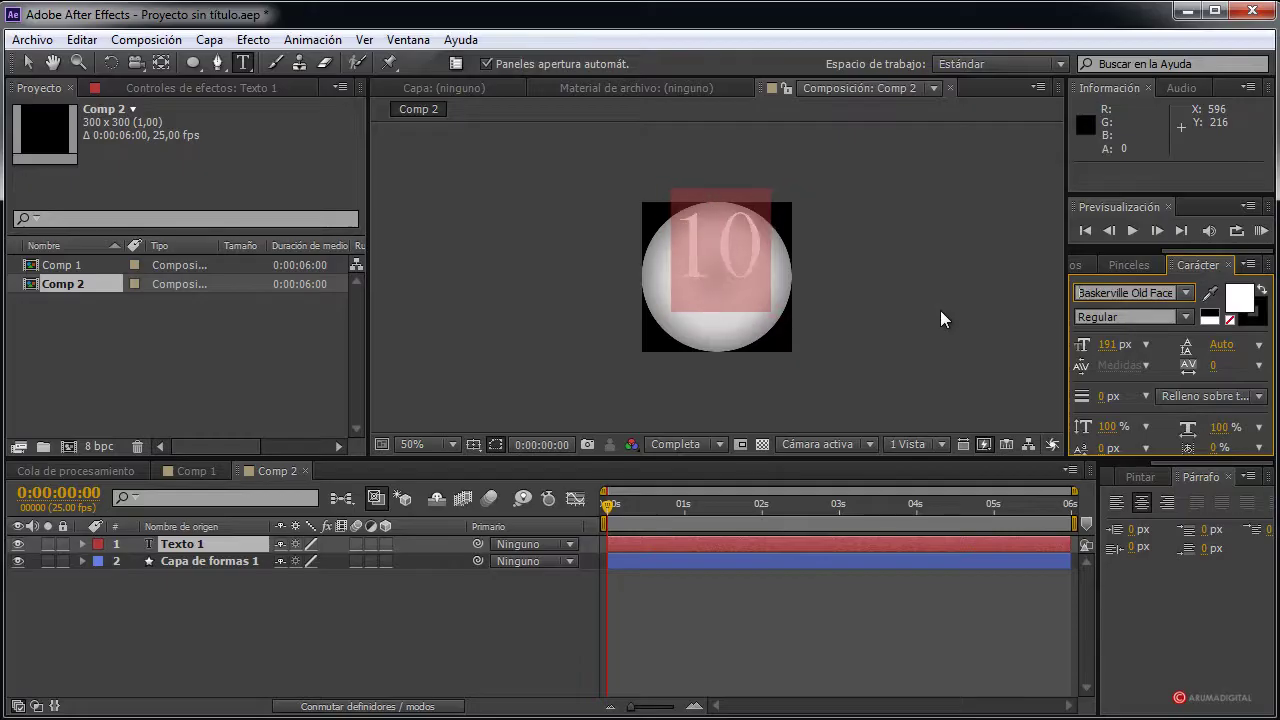
pyautogui.press('Down')
pyautogui.press('Down')
pyautogui.press('Down')
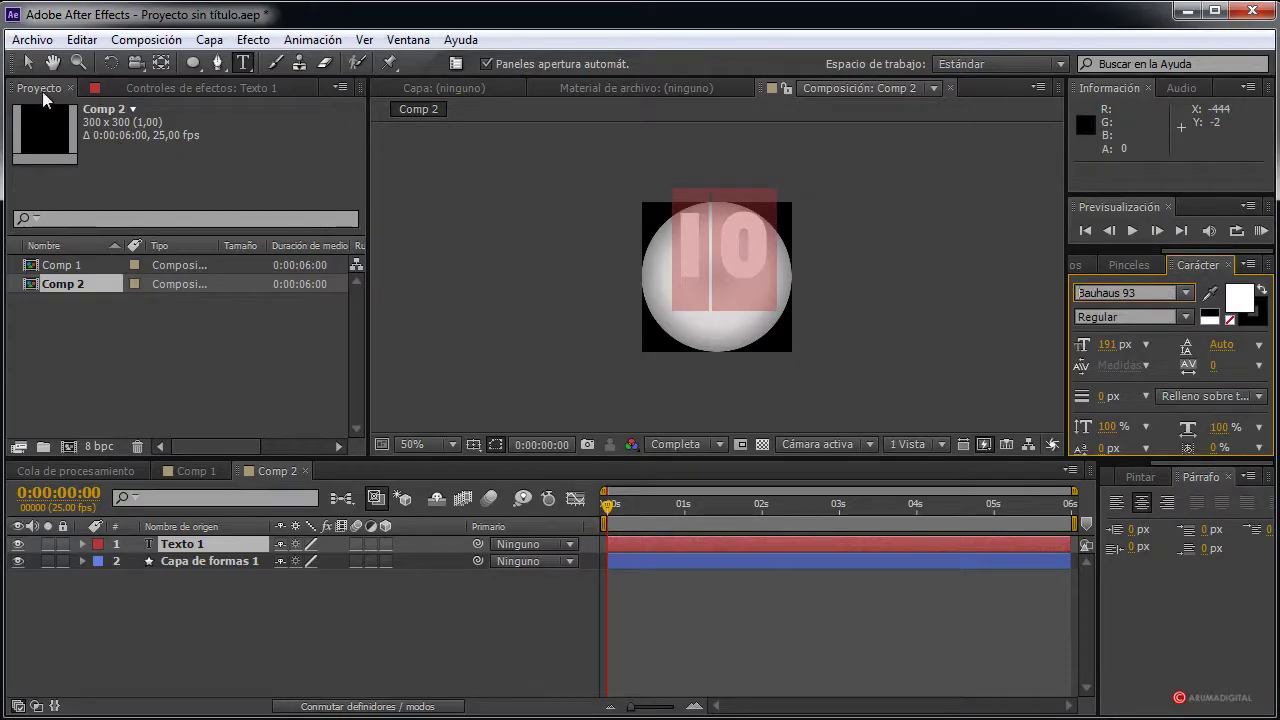
pyautogui.click(27, 62)
pyautogui.moveTo(758, 266); pyautogui.dragTo(752, 297)
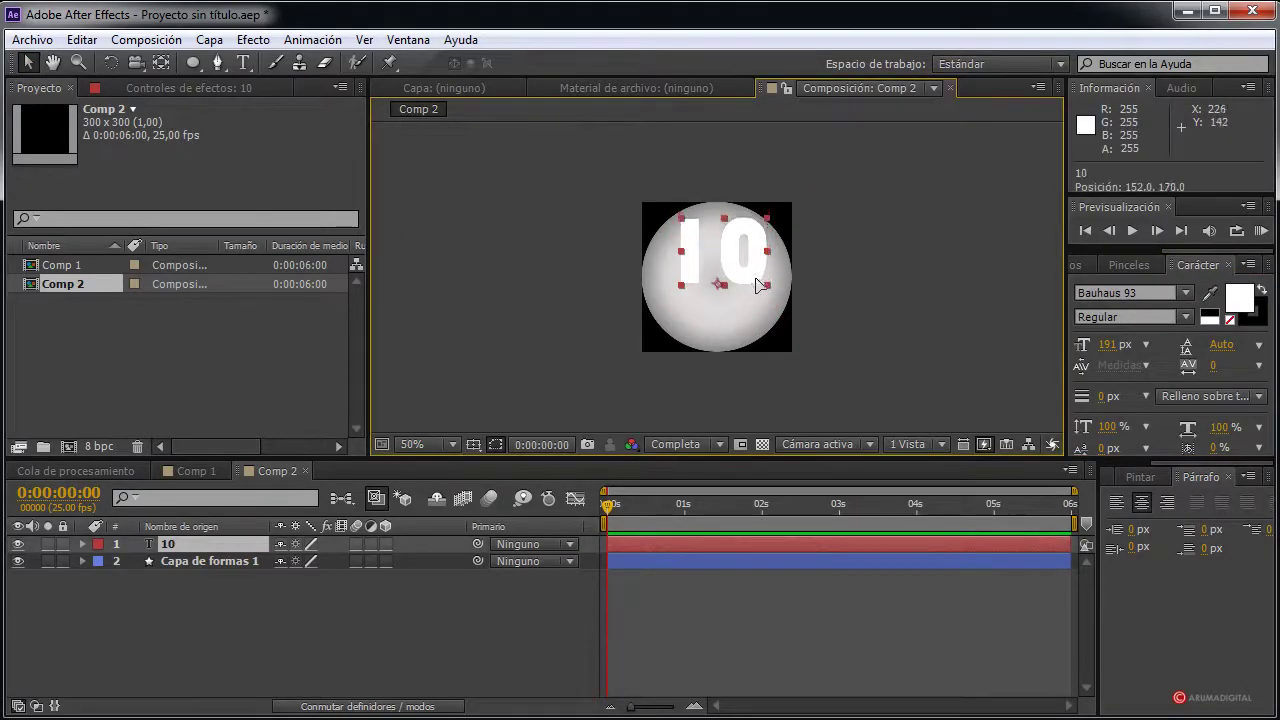
# Cycle the 10 layer's font with the arrow keys until it is Broadway
pyautogui.click(843, 307)
pyautogui.click(754, 286)
pyautogui.click(1158, 294)
pyautogui.press('Down')
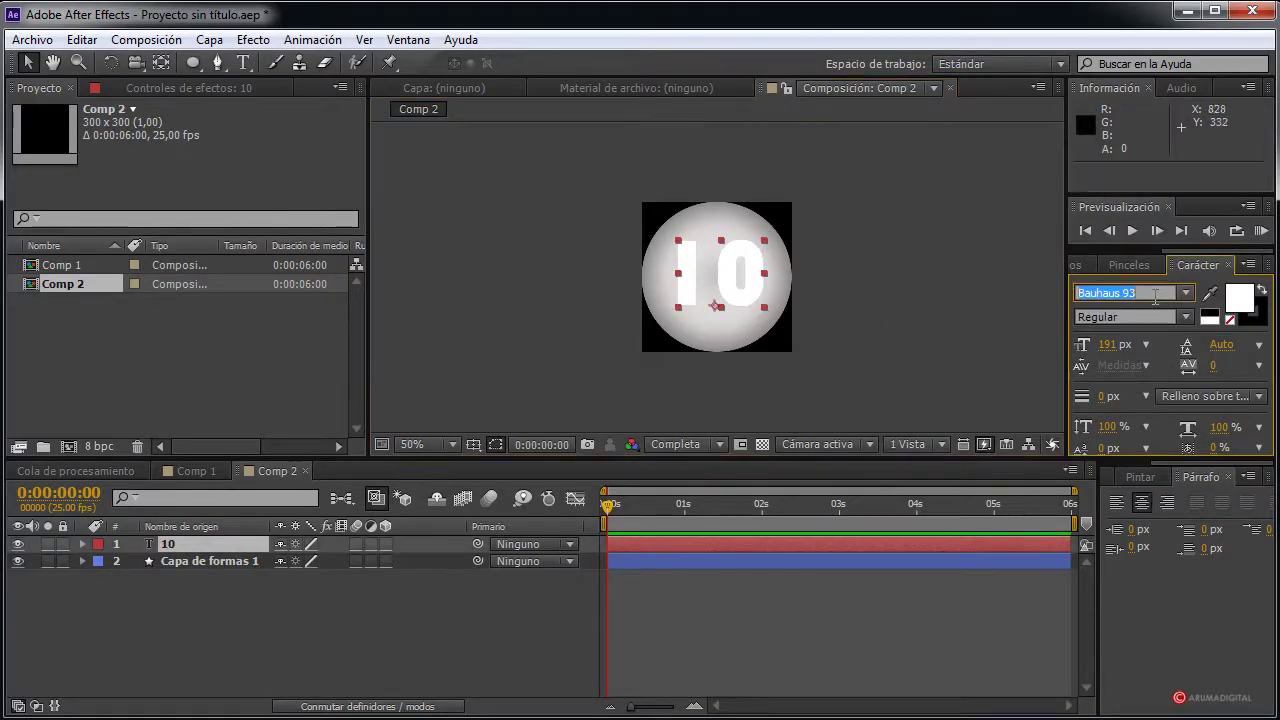
pyautogui.press('Down')
pyautogui.press('Down')
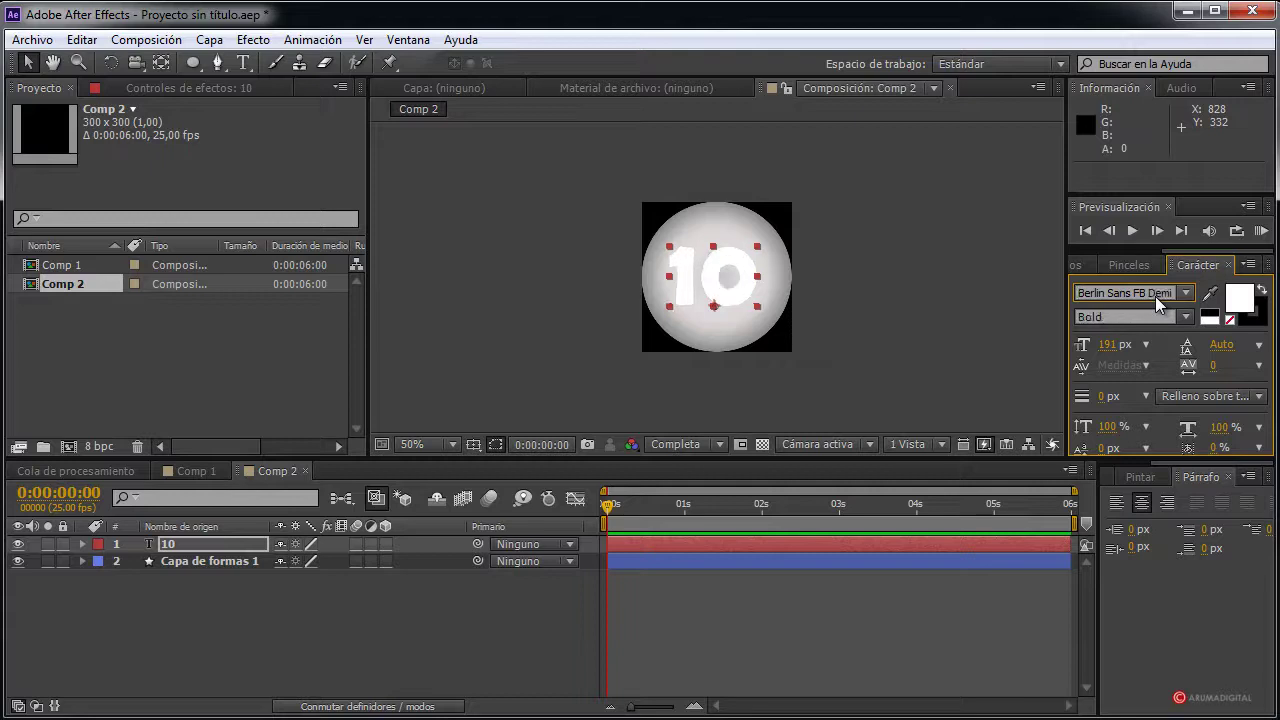
pyautogui.press('Down')
pyautogui.press('Up')
pyautogui.press('Down')
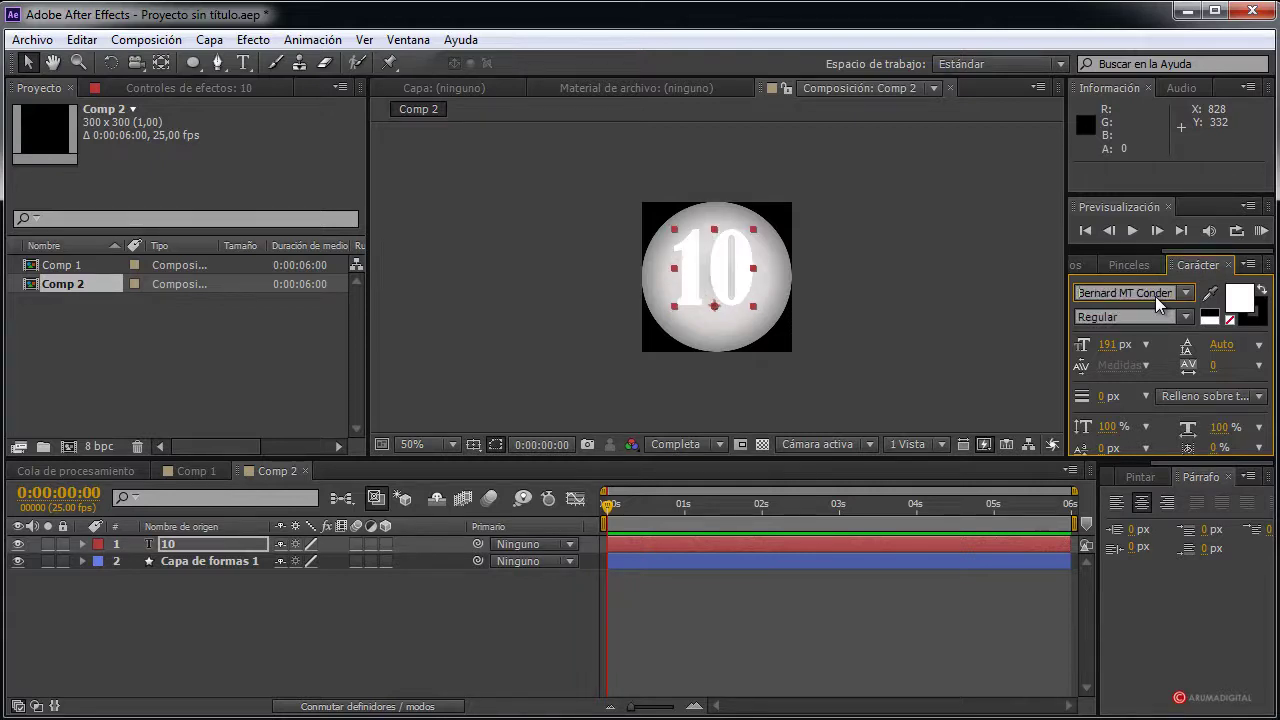
pyautogui.press('Down')
pyautogui.press('Down')
pyautogui.press('Down')
pyautogui.press('Down')
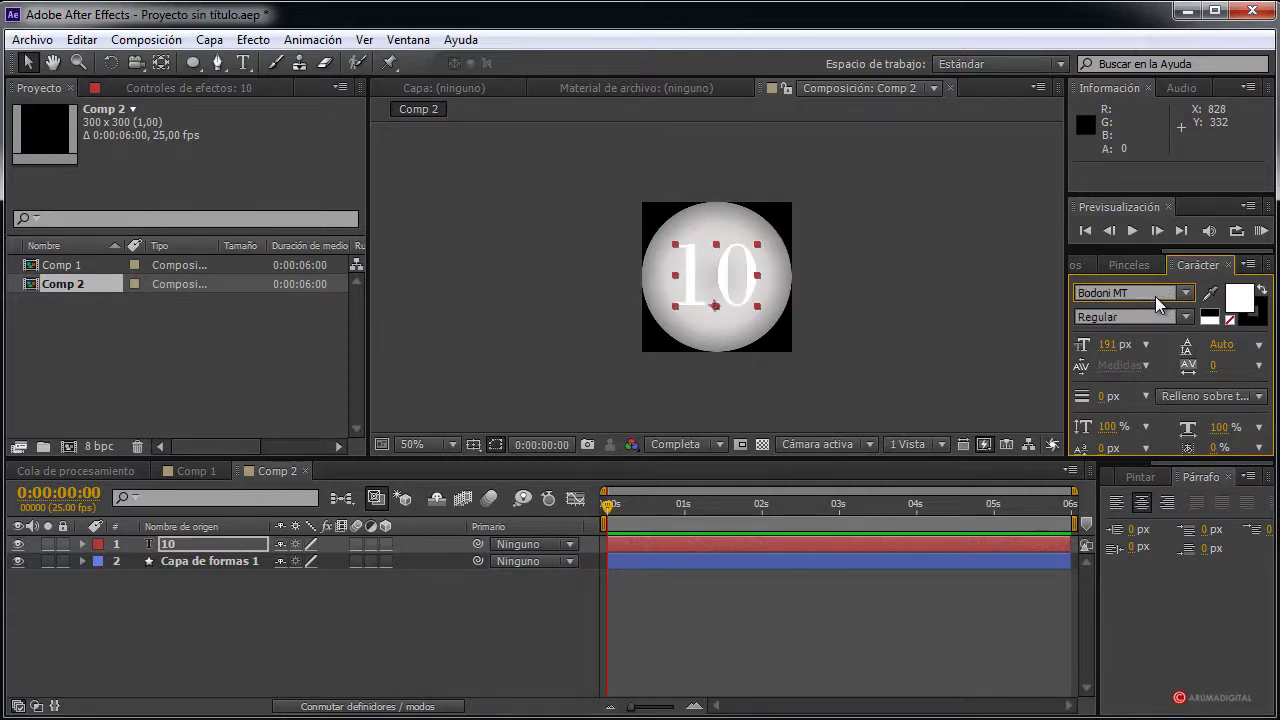
pyautogui.press('Down')
pyautogui.press('Down')
pyautogui.press('Down')
pyautogui.press('Down')
pyautogui.press('Down')
pyautogui.press('Down')
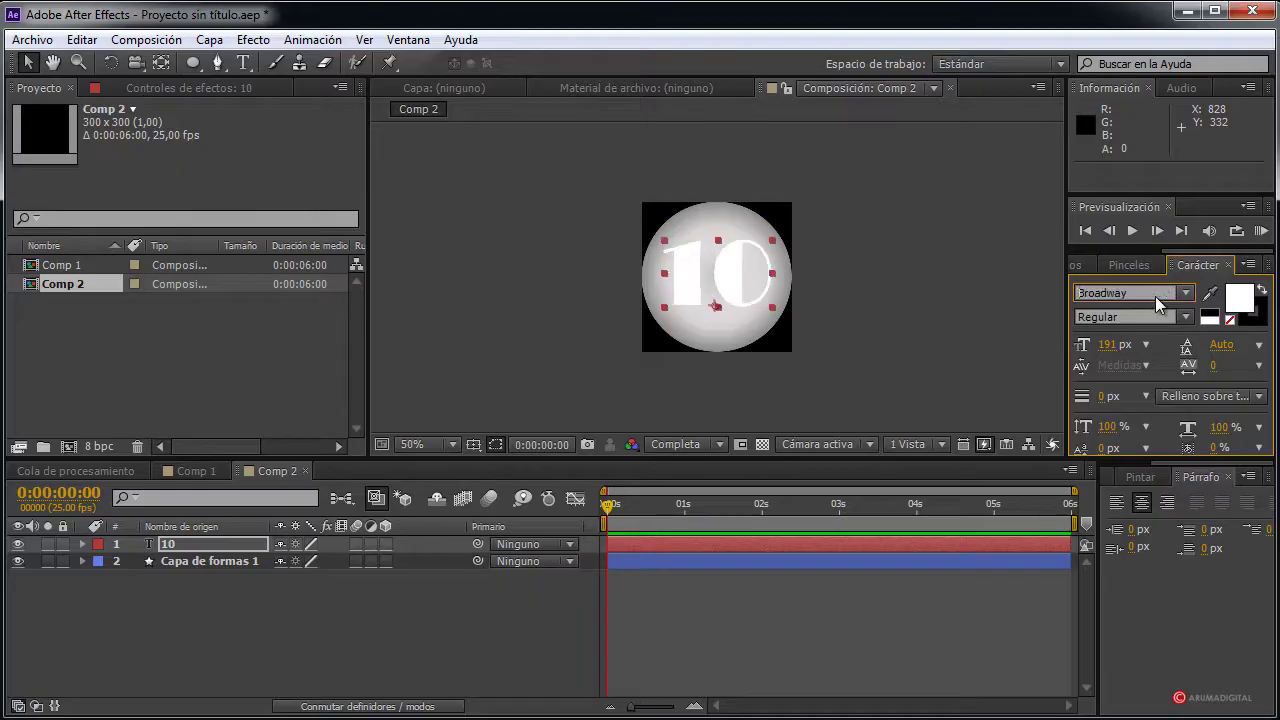
# Scale the 10 down so it sits centred inside the circle
pyautogui.click(823, 270)
pyautogui.click(743, 286)
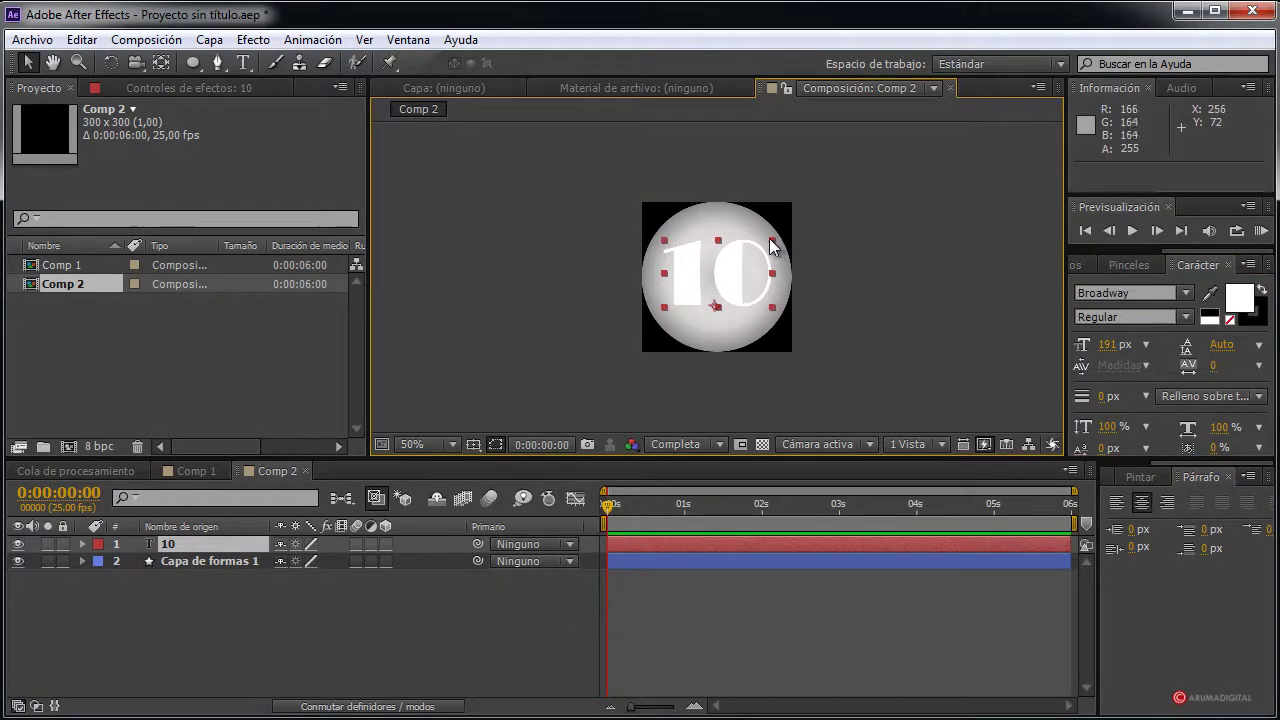
pyautogui.moveTo(775, 245); pyautogui.dragTo(735, 275)
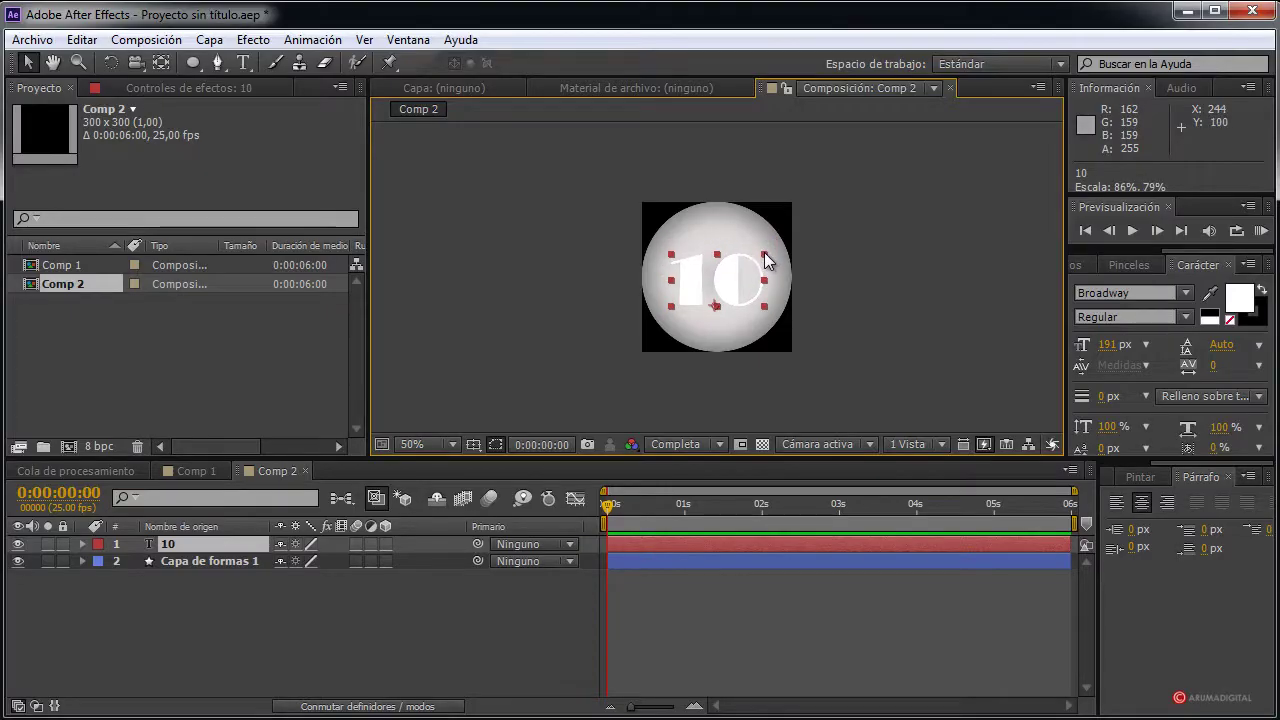
pyautogui.click(851, 278)
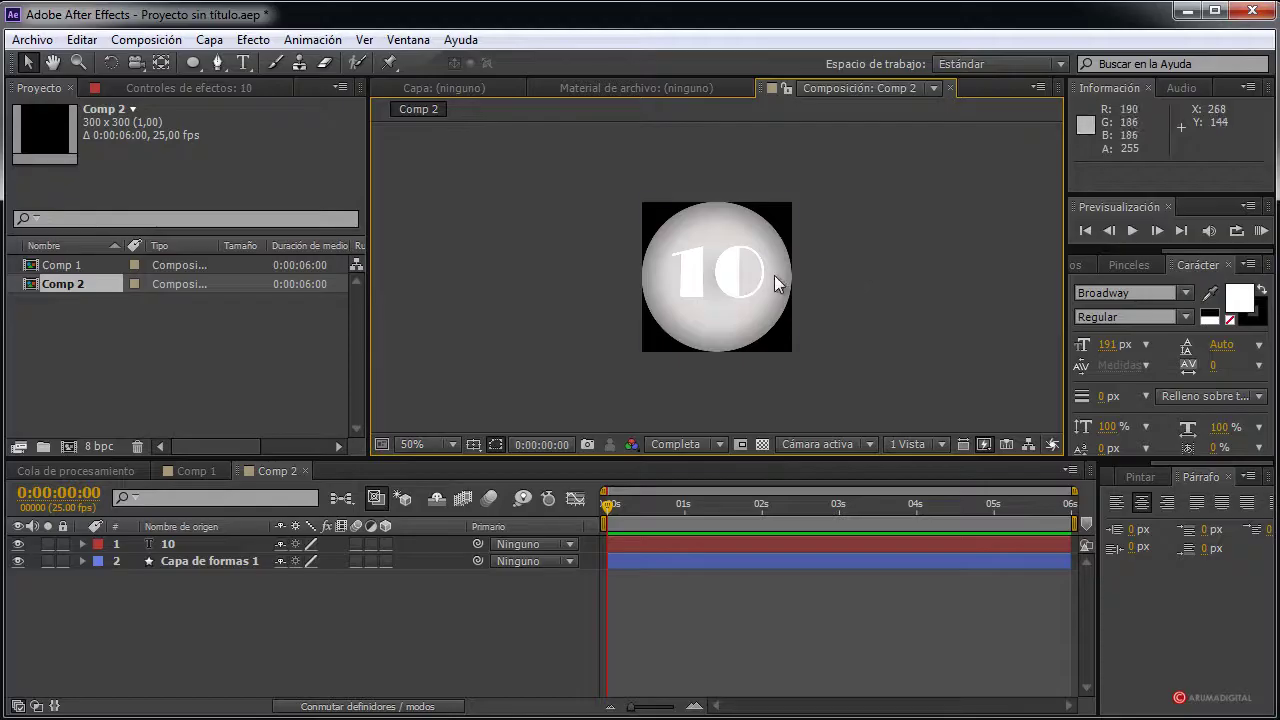
# Add an Inglete y relieve (Bevel and Emboss) style to the 10 with direction Abajo
pyautogui.click(745, 285)
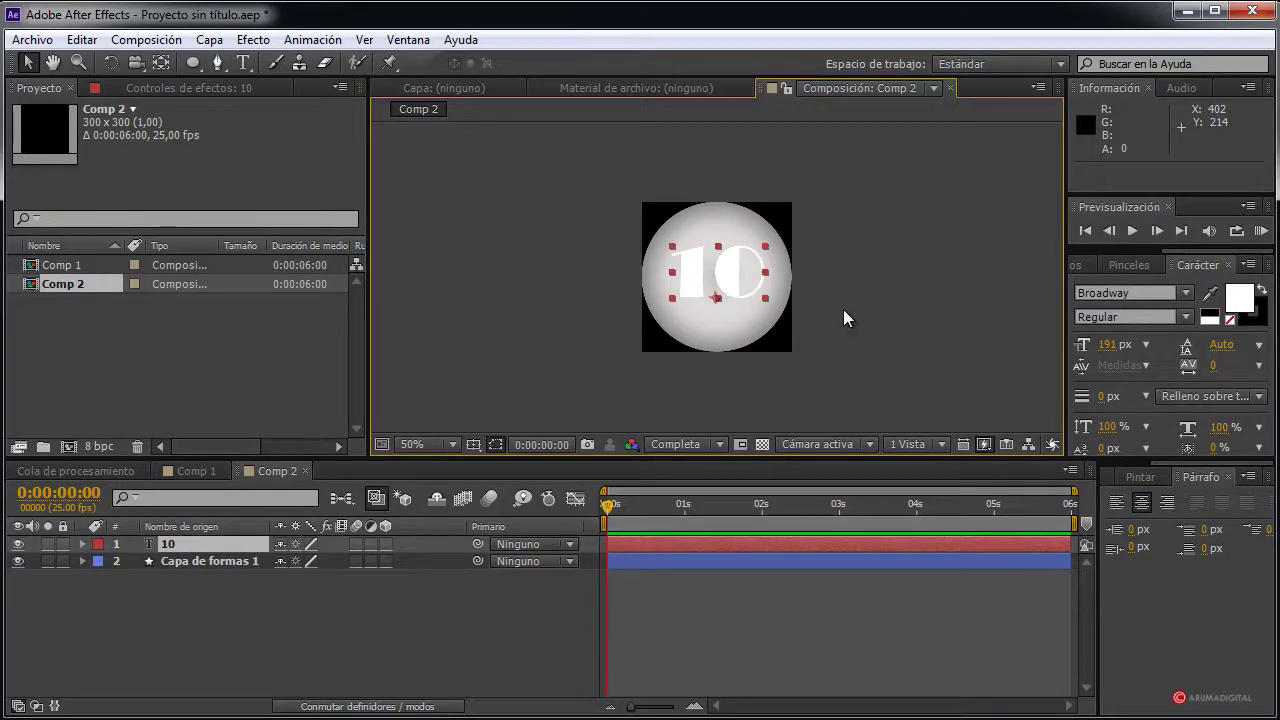
pyautogui.rightClick(194, 540)
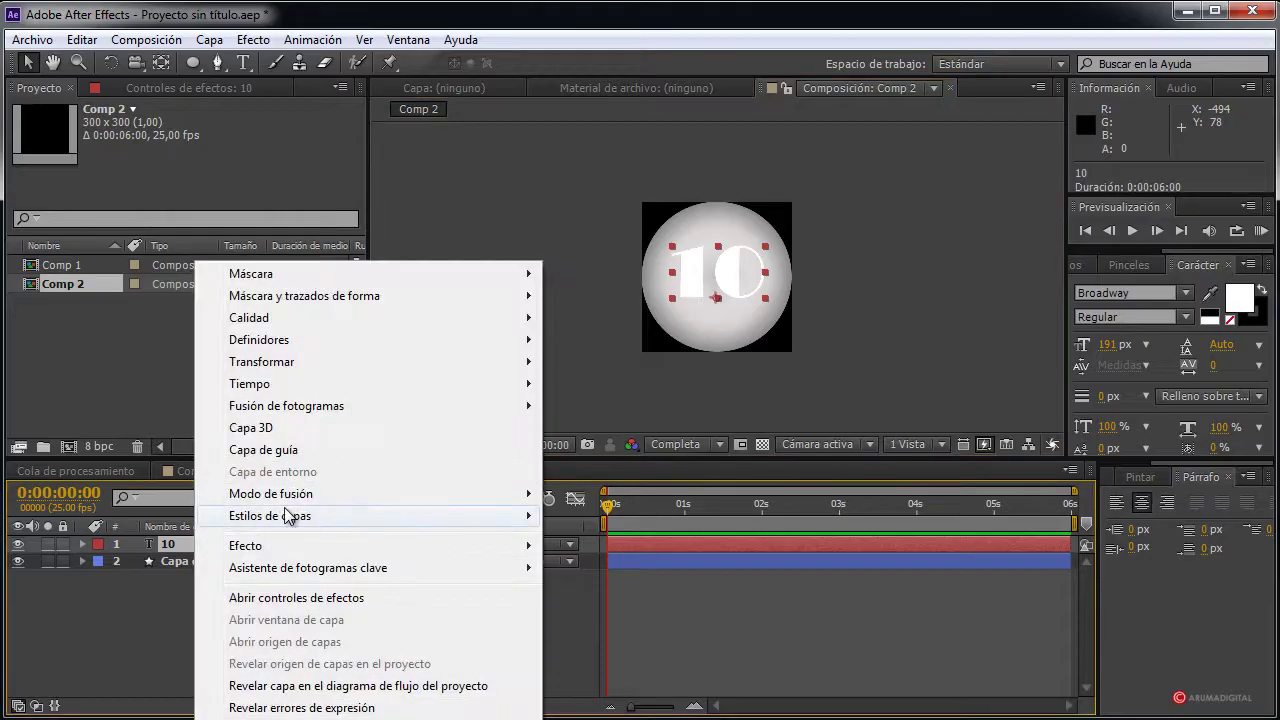
pyautogui.moveTo(290, 516)
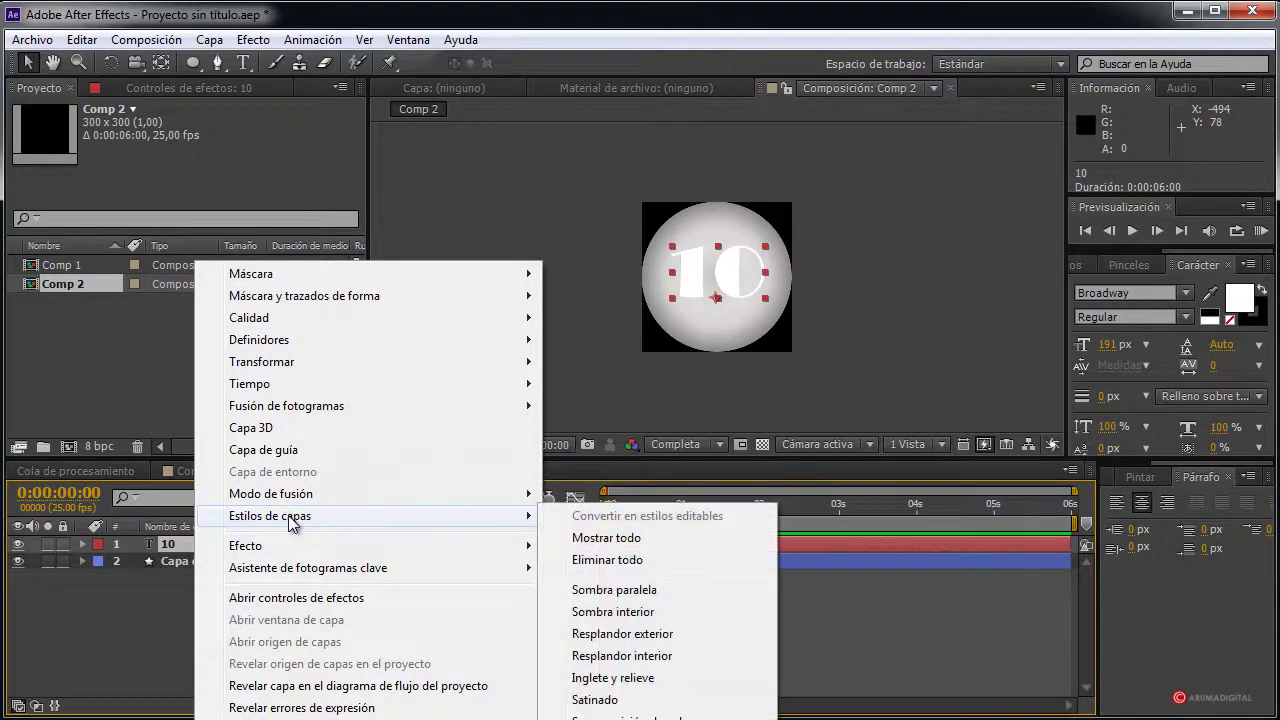
pyautogui.click(635, 679)
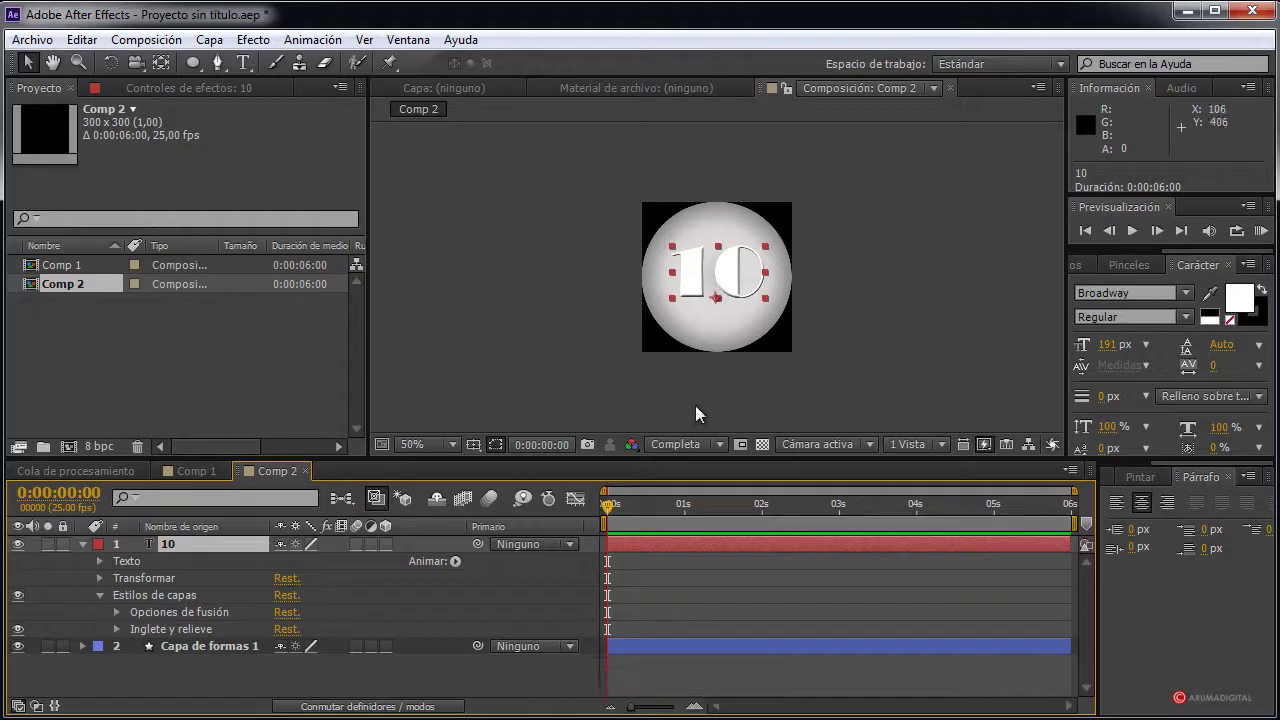
pyautogui.click(117, 628)
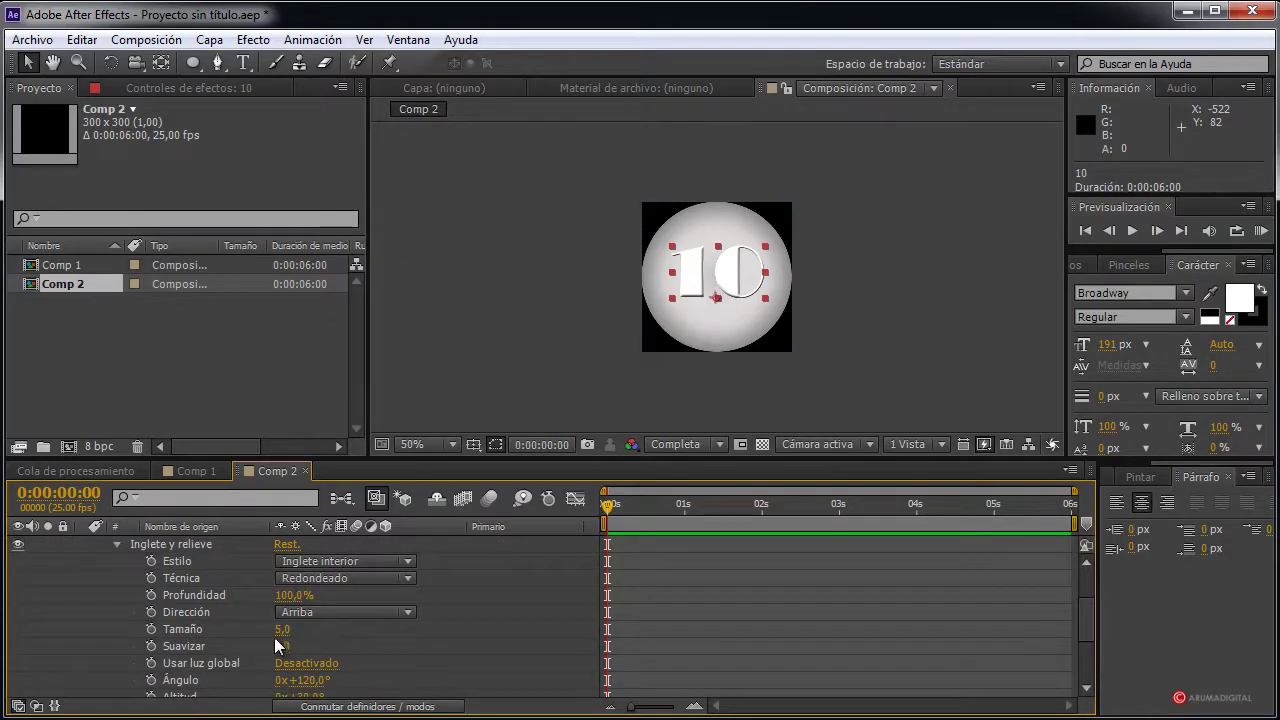
pyautogui.click(329, 613)
pyautogui.click(333, 660)
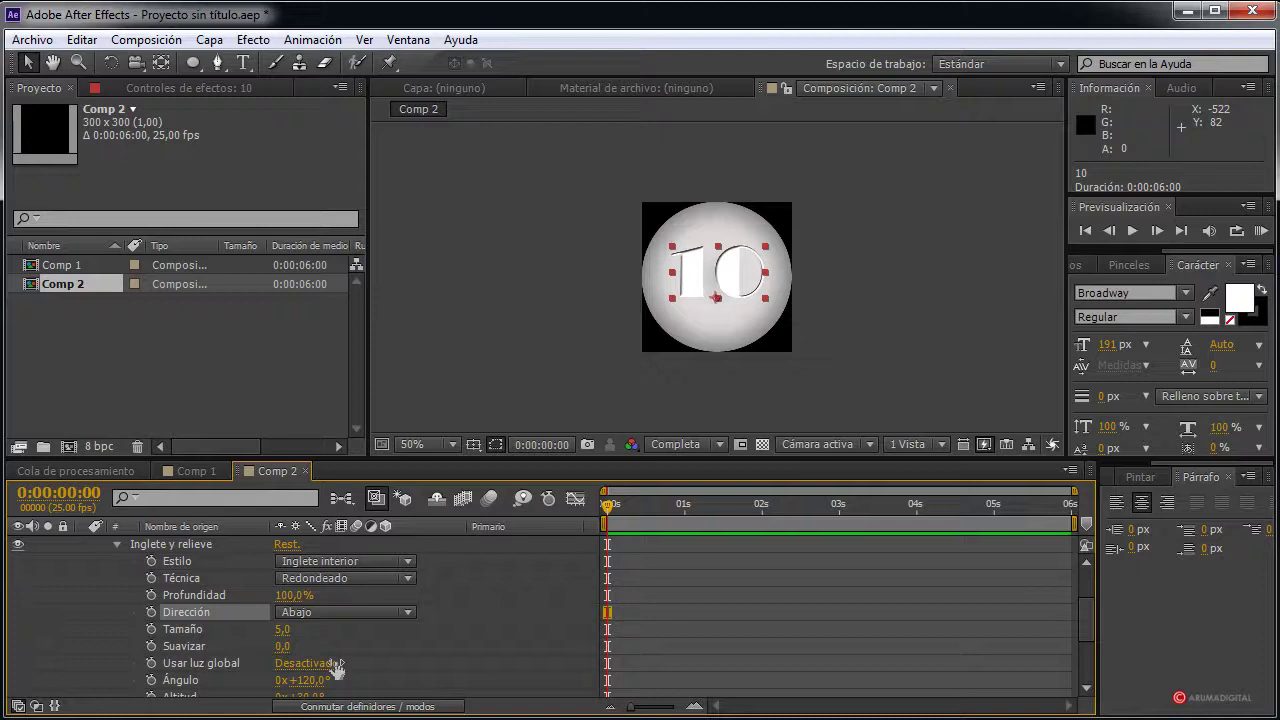
pyautogui.click(920, 295)
# Set the bevel's size to 1,0 and soften to 3,1
pyautogui.scroll(4, 902, 311)
pyautogui.scroll(-2, 902, 311)
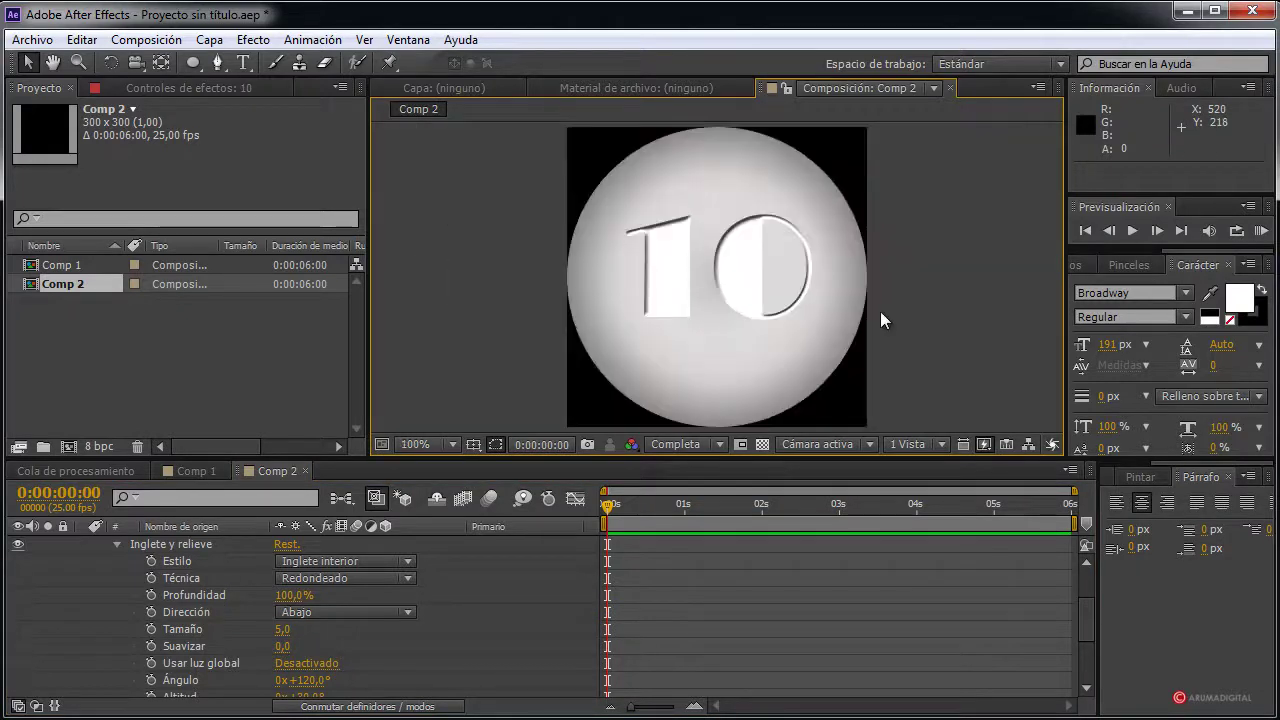
pyautogui.click(640, 230)
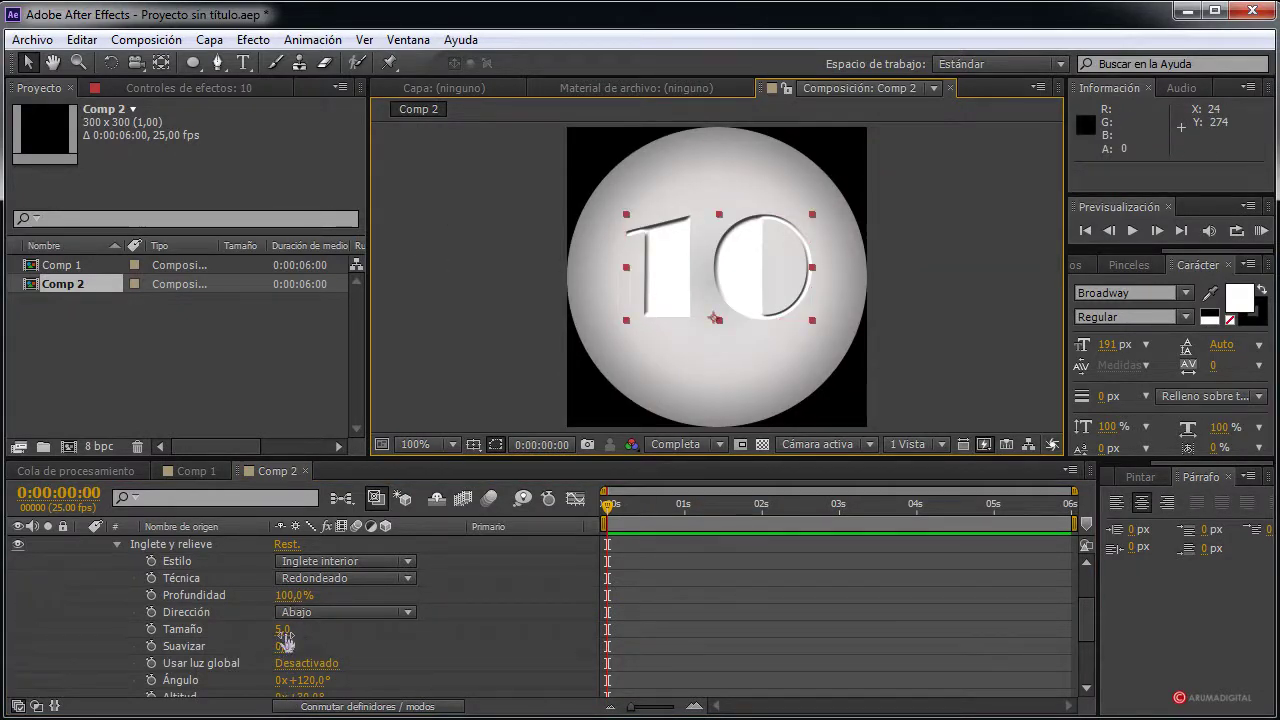
pyautogui.moveTo(283, 631); pyautogui.dragTo(271, 629)
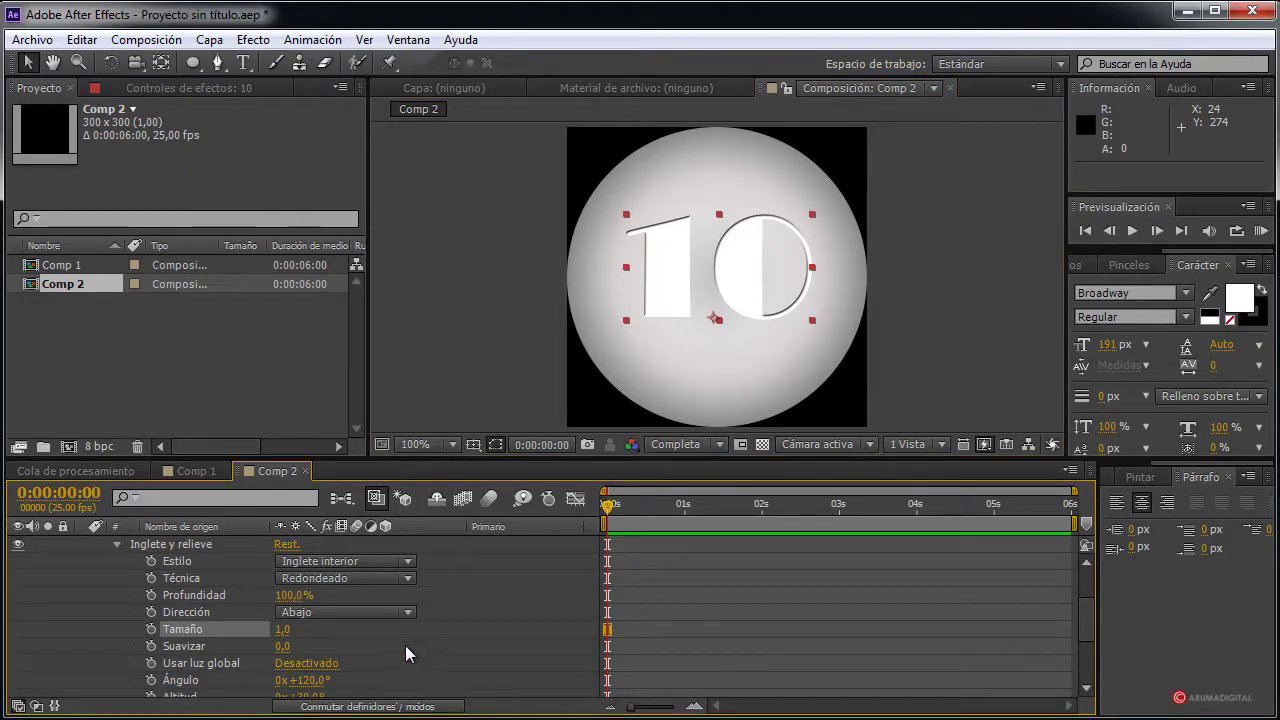
pyautogui.moveTo(283, 646); pyautogui.dragTo(318, 650)
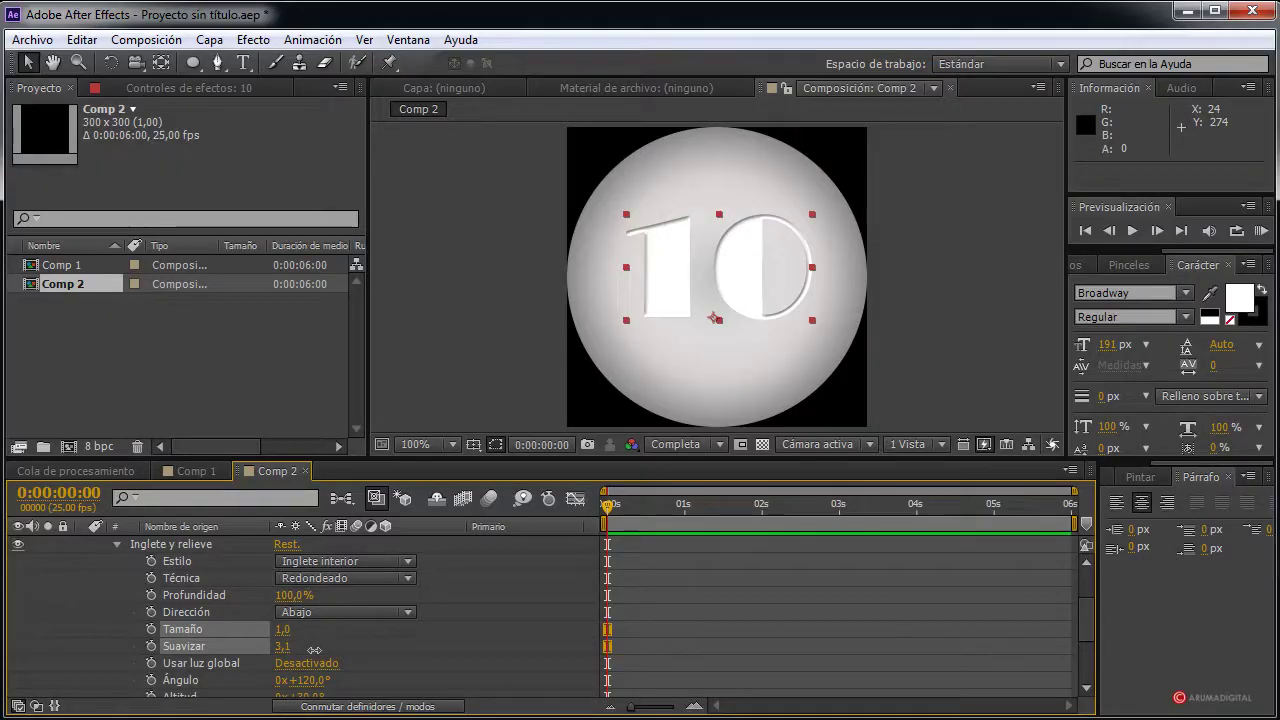
pyautogui.click(507, 281)
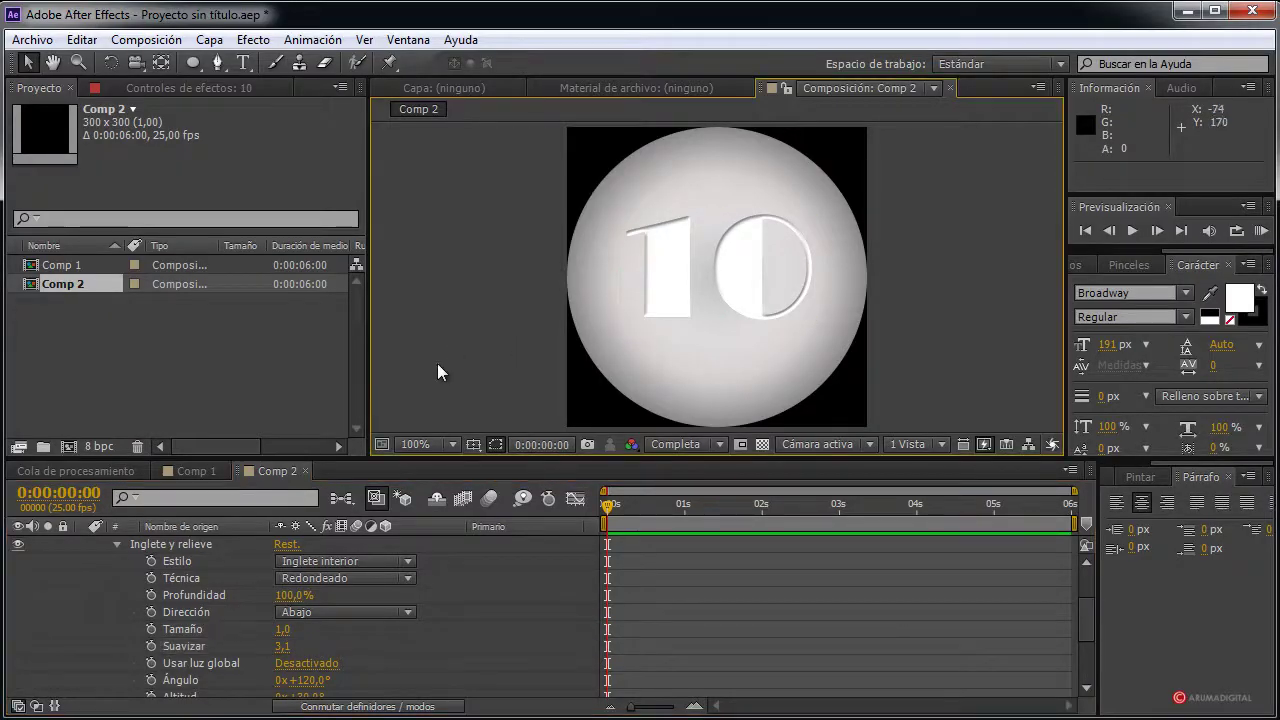
# Collapse the 10 layer's styles and select and expand the circle shape layer
pyautogui.click(118, 544)
pyautogui.click(100, 595)
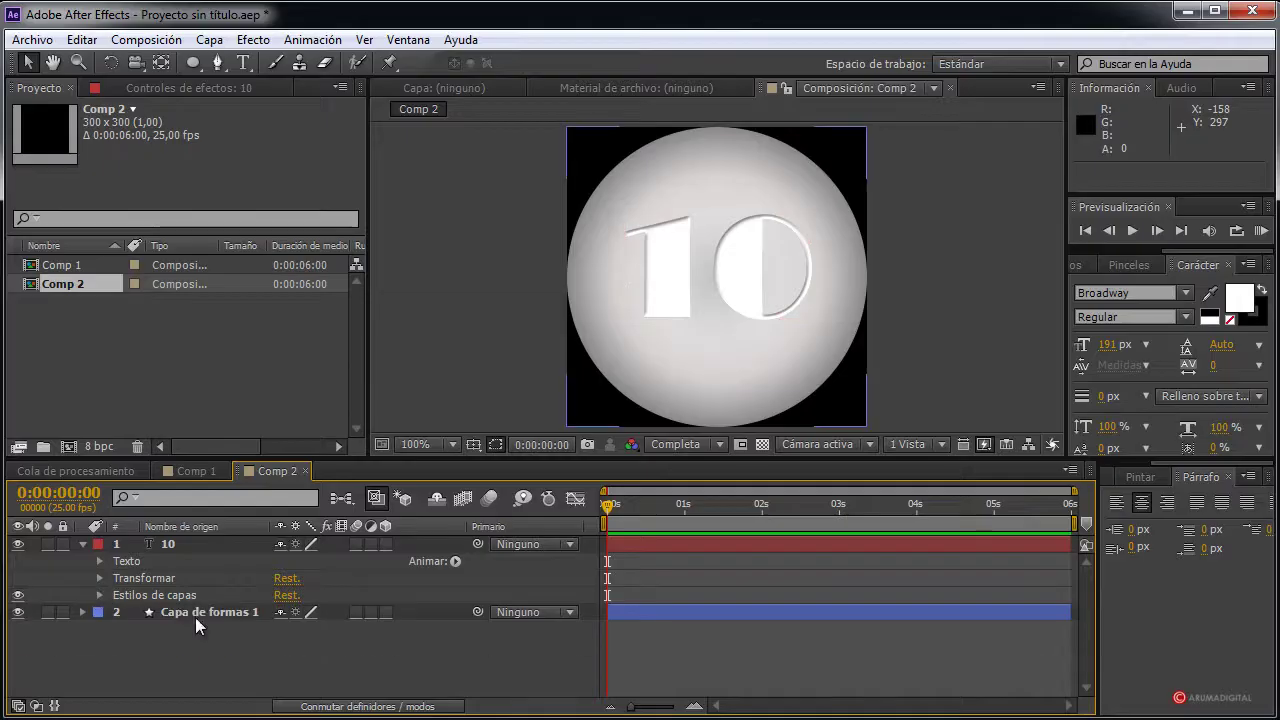
pyautogui.click(195, 612)
pyautogui.click(82, 612)
pyautogui.scroll(-5, 151, 655)
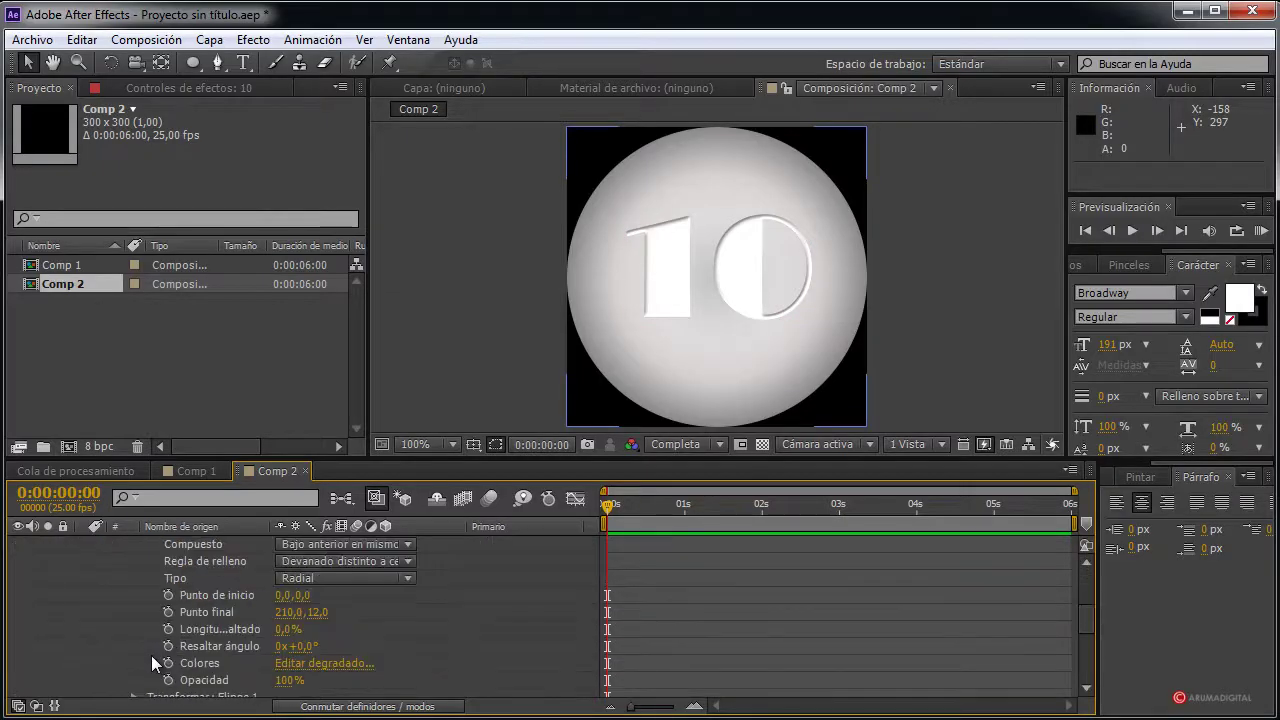
pyautogui.scroll(1, 151, 655)
pyautogui.scroll(-1, 151, 655)
pyautogui.scroll(5, 151, 655)
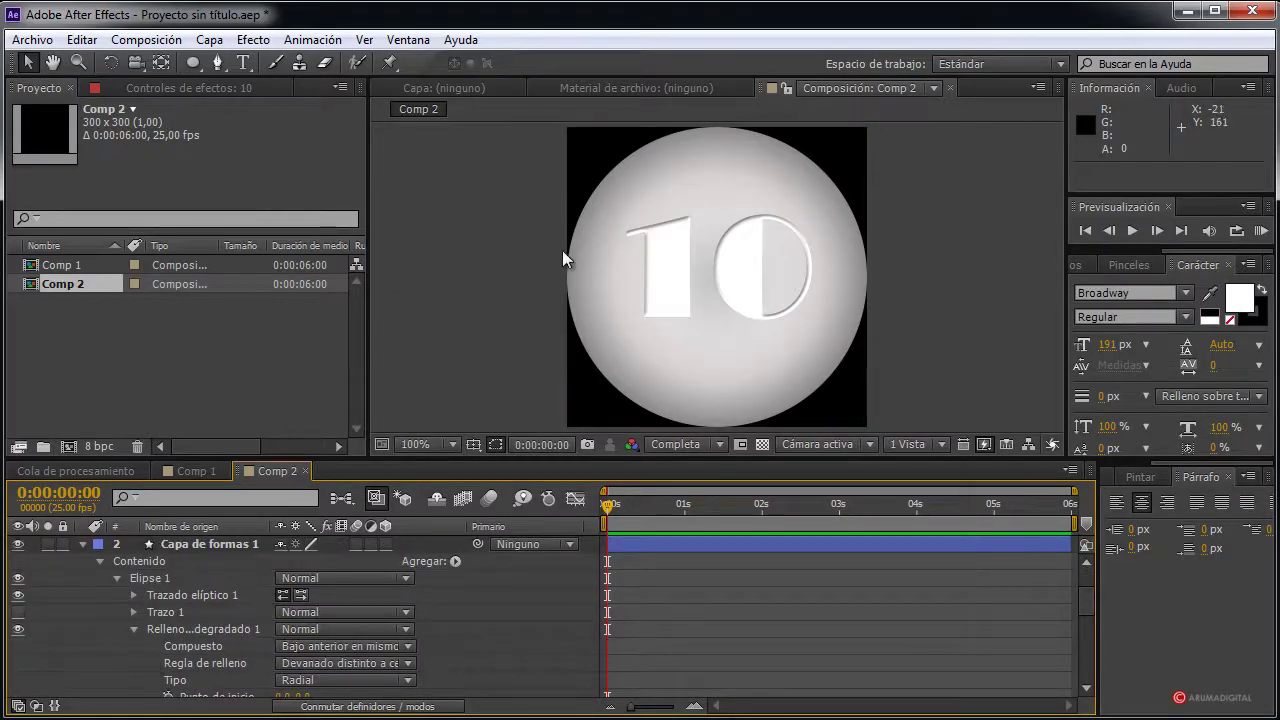
# Switch the circle's fill from radial gradient to Color sólido, then collapse its contents
pyautogui.click(596, 270)
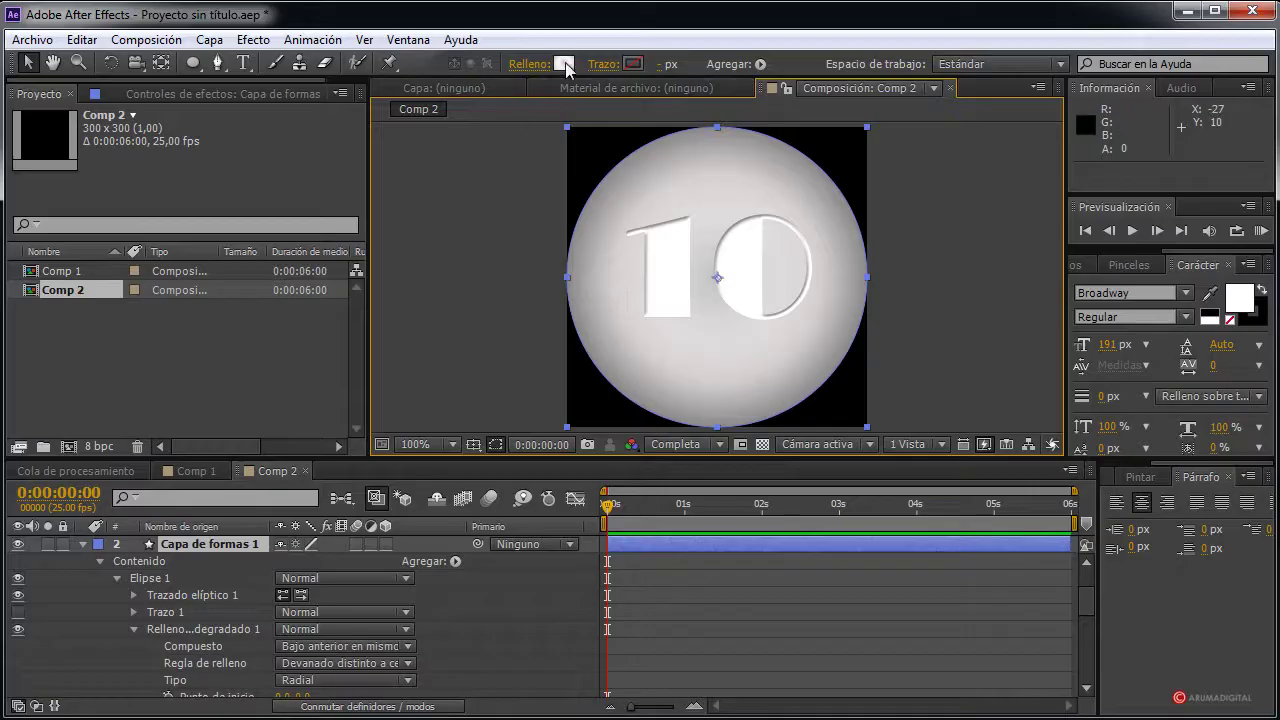
pyautogui.click(535, 64)
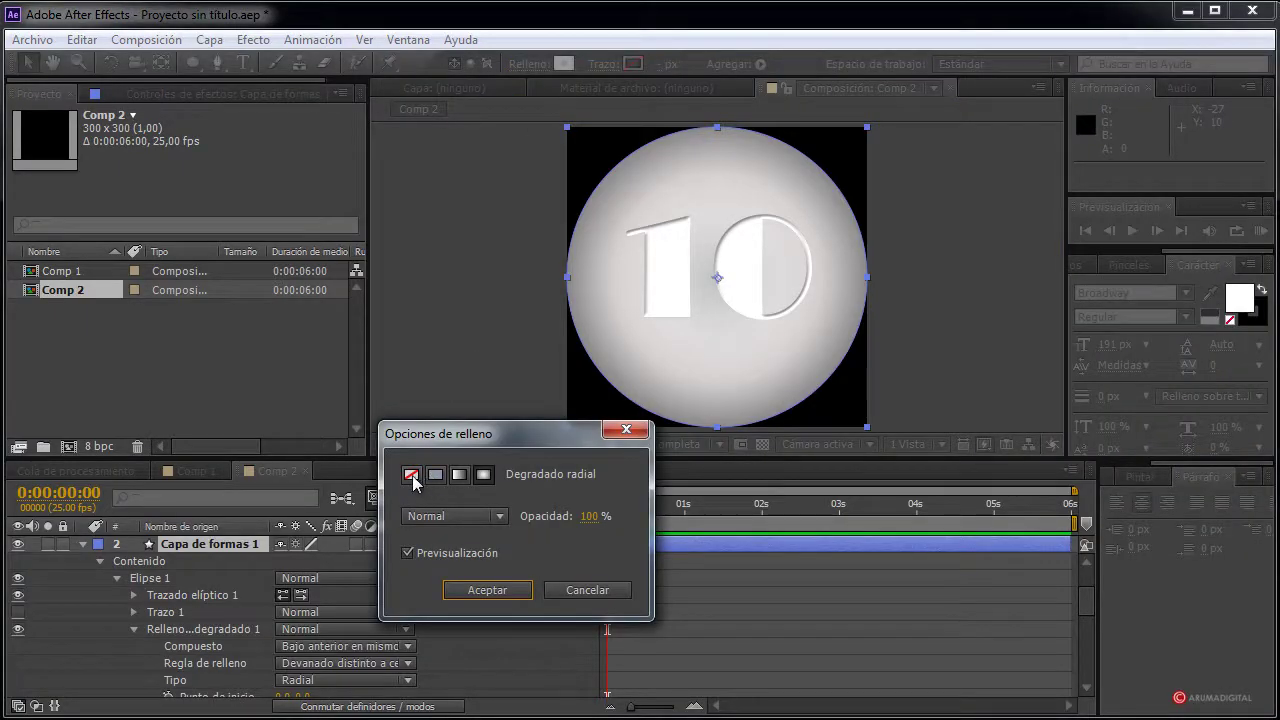
pyautogui.click(436, 475)
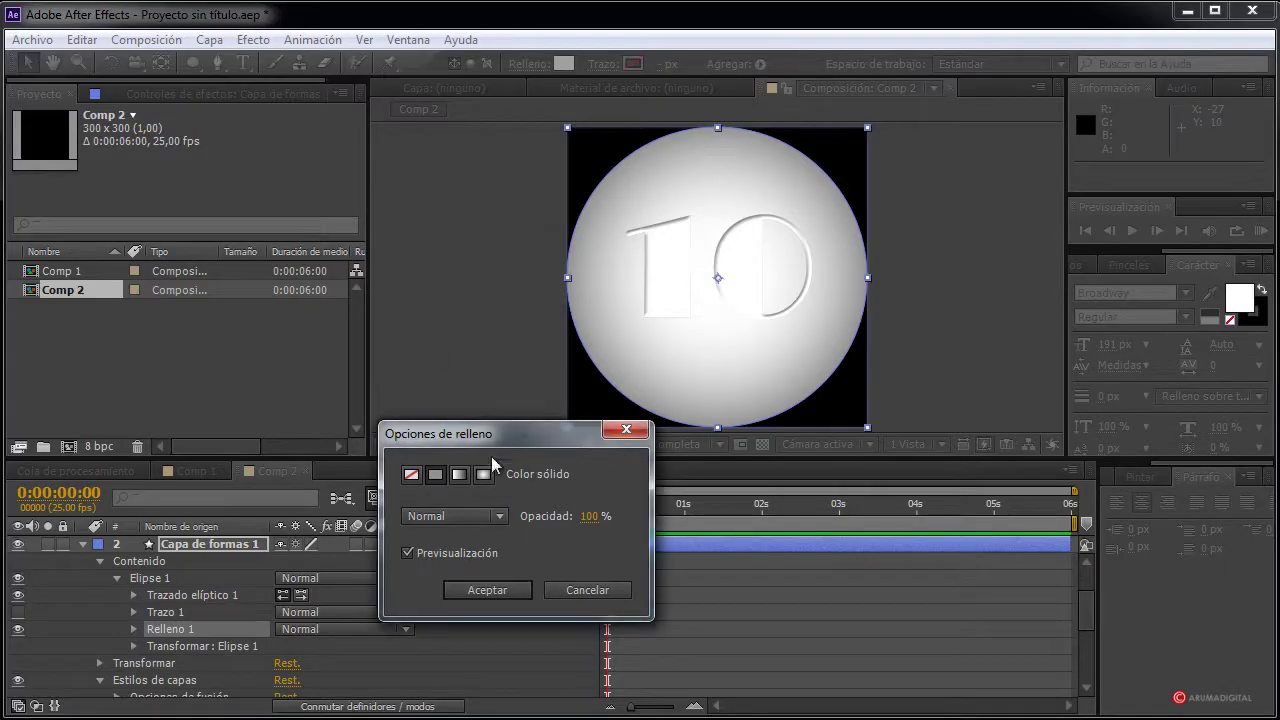
pyautogui.click(488, 590)
pyautogui.click(657, 303)
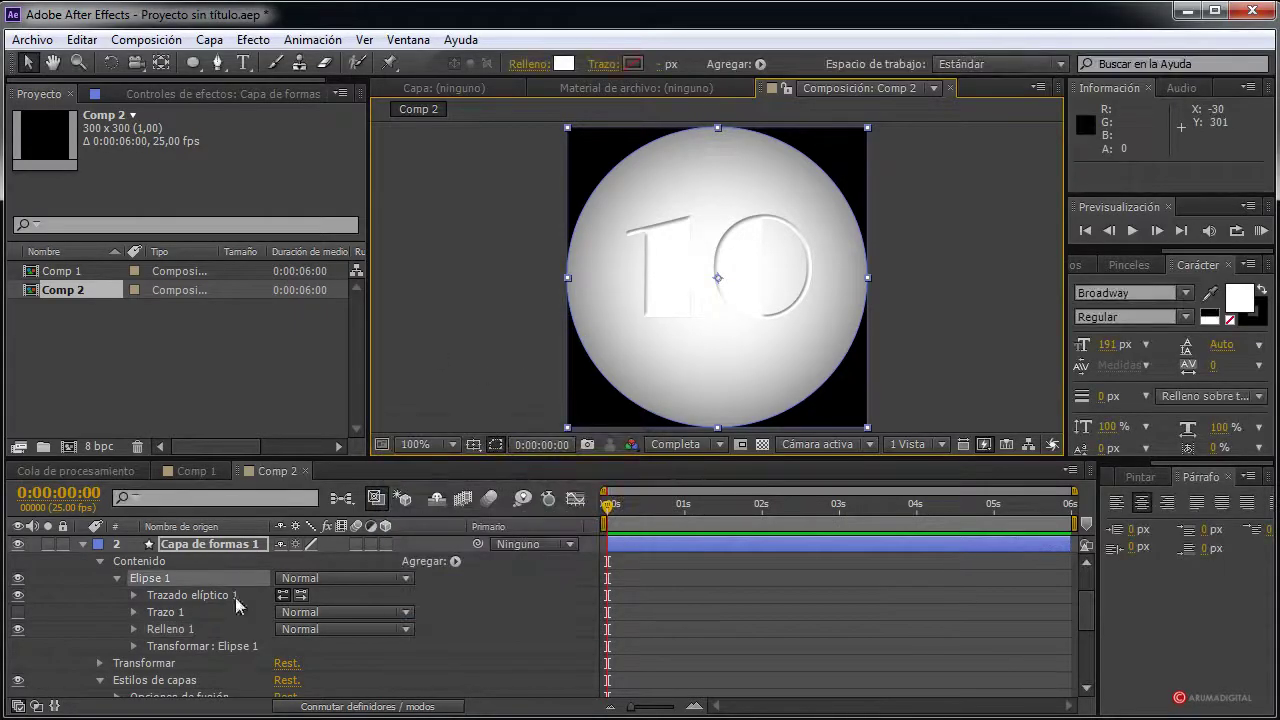
pyautogui.scroll(2, 240, 606)
pyautogui.click(86, 613)
# Change the 10 text colour to light grey E1E1E1 and collapse its layer
pyautogui.click(127, 561)
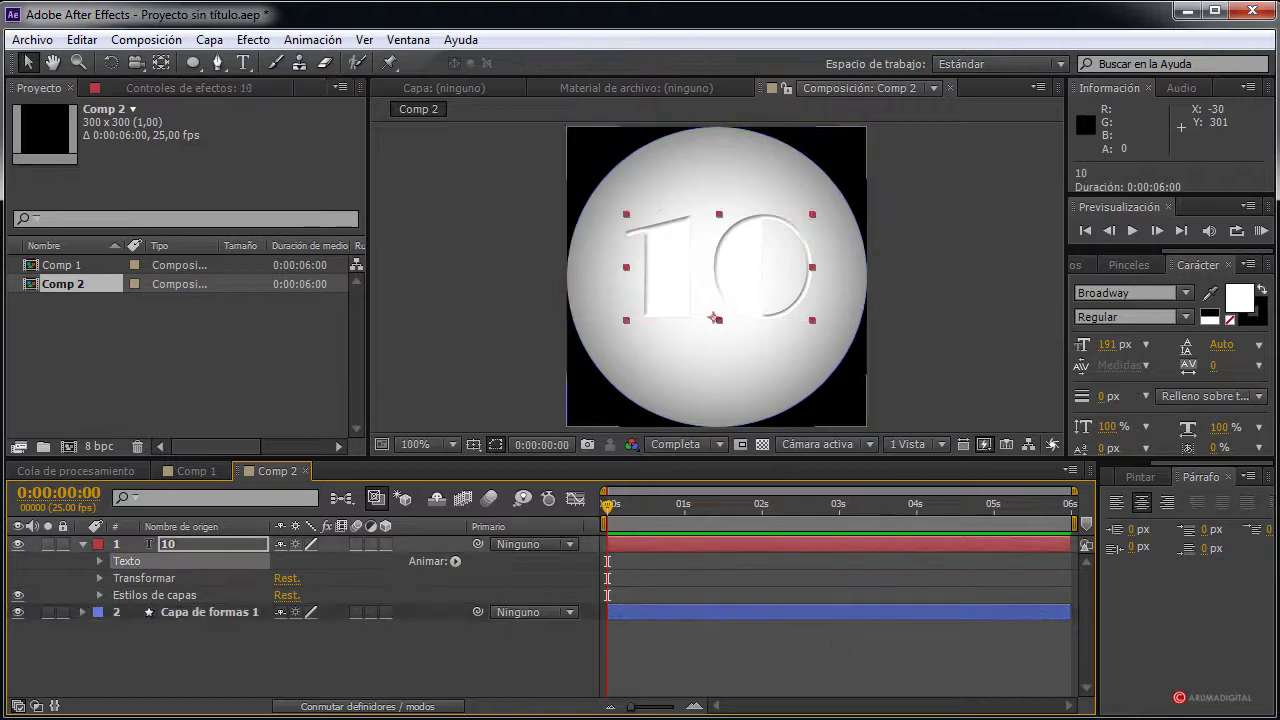
pyautogui.moveTo(253, 487)
pyautogui.mouseDown()
pyautogui.moveTo(252, 508)
pyautogui.moveTo(249, 495)
pyautogui.mouseUp()
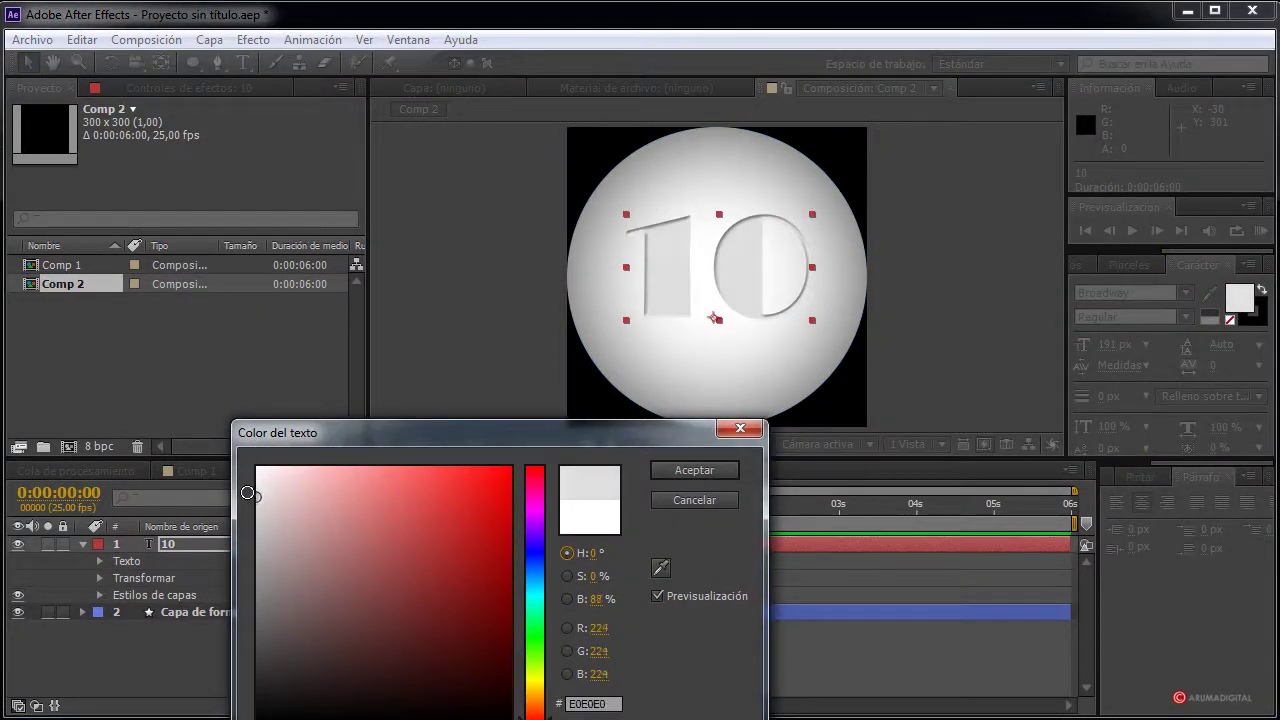
pyautogui.click(694, 470)
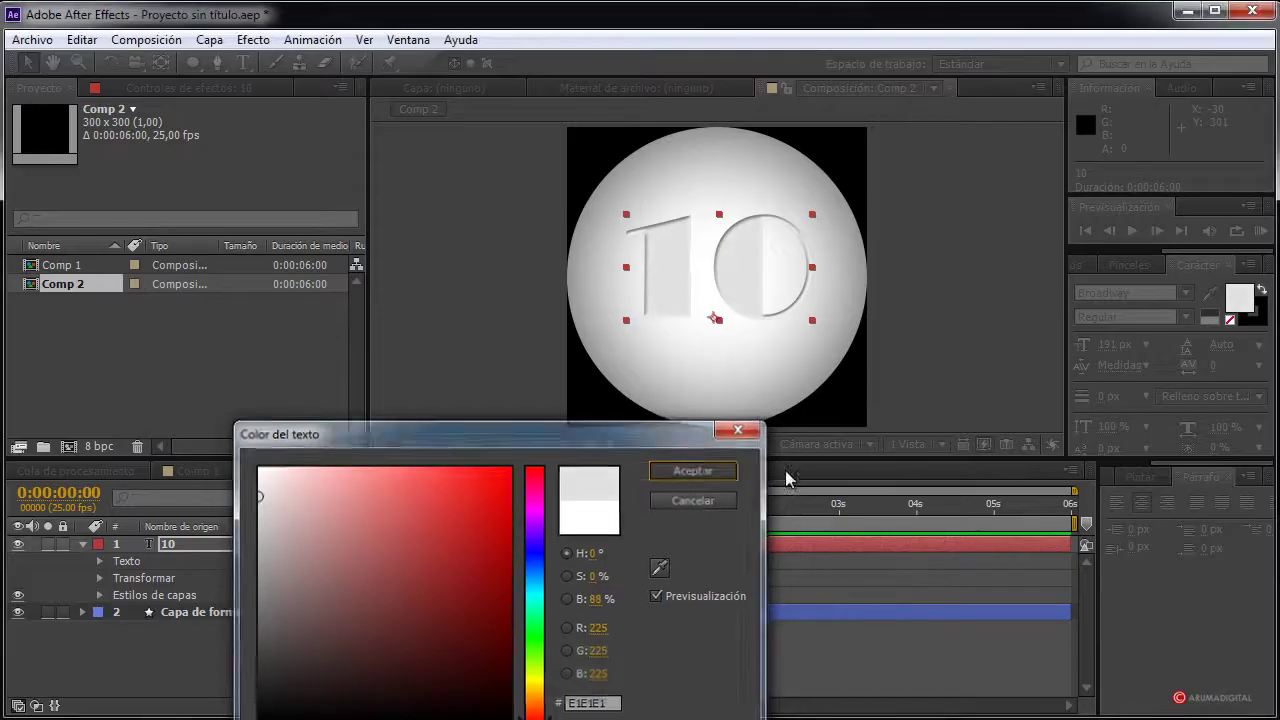
pyautogui.press(',')
pyautogui.press(',')
pyautogui.press(',')
pyautogui.press('.')
pyautogui.press('.')
pyautogui.press('.')
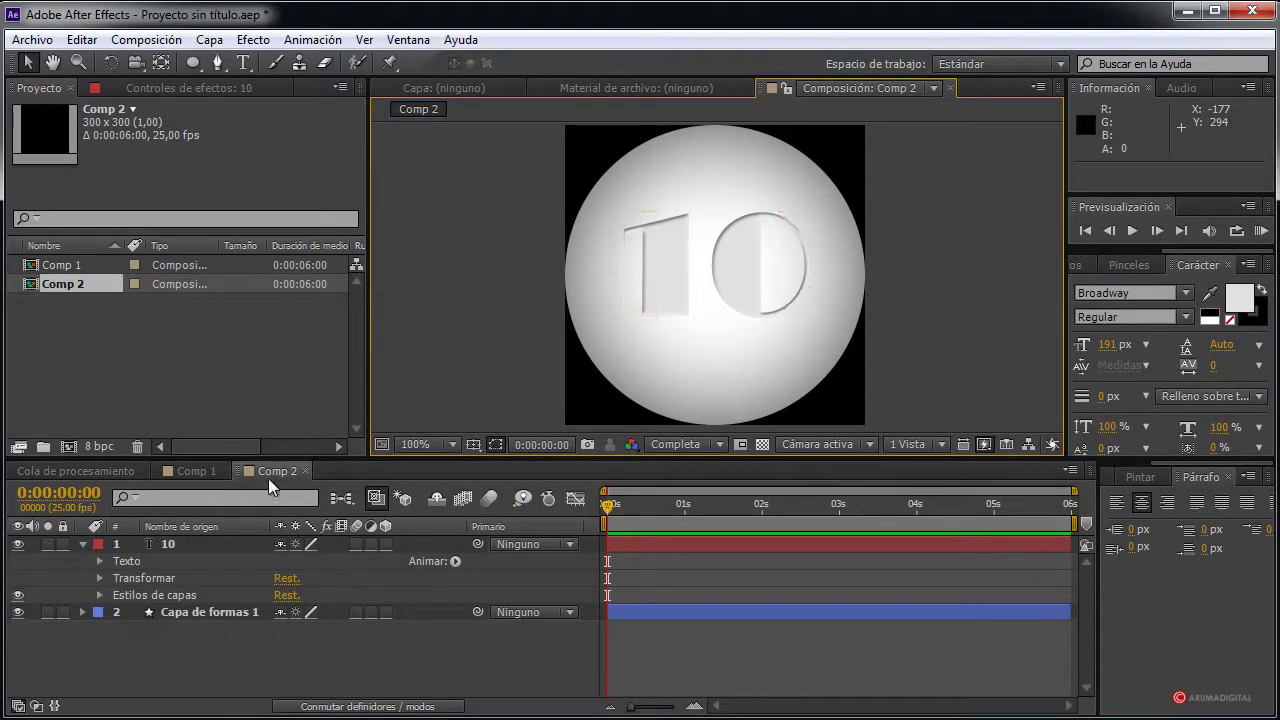
pyautogui.click(82, 544)
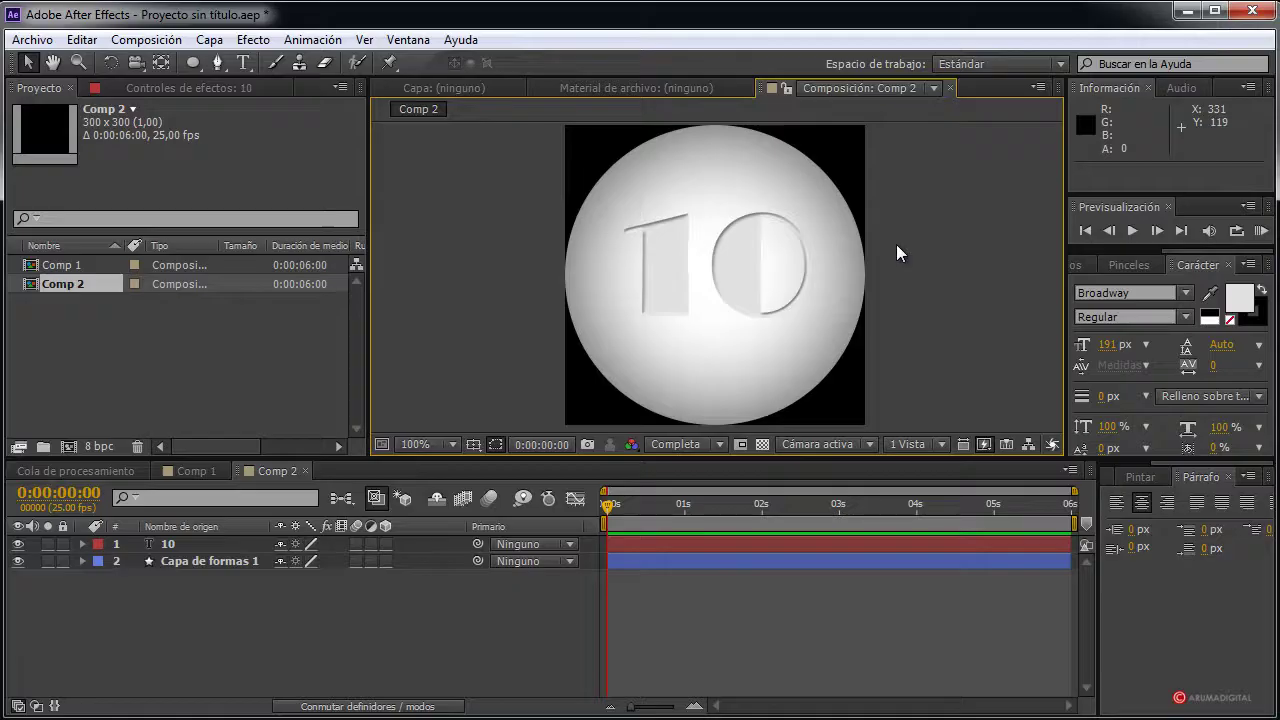
# Open Comp 1 and add Comp 2 to it as a layer
pyautogui.click(321, 394)
pyautogui.click(931, 300)
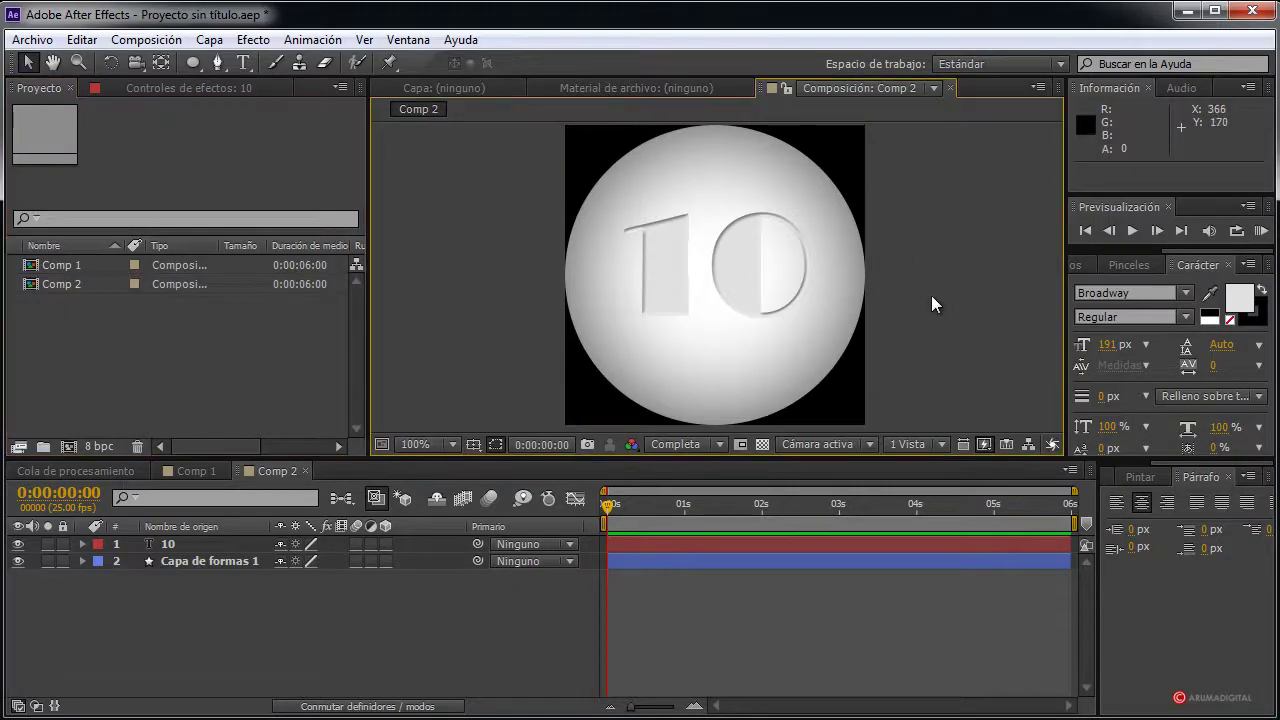
pyautogui.doubleClick(85, 264)
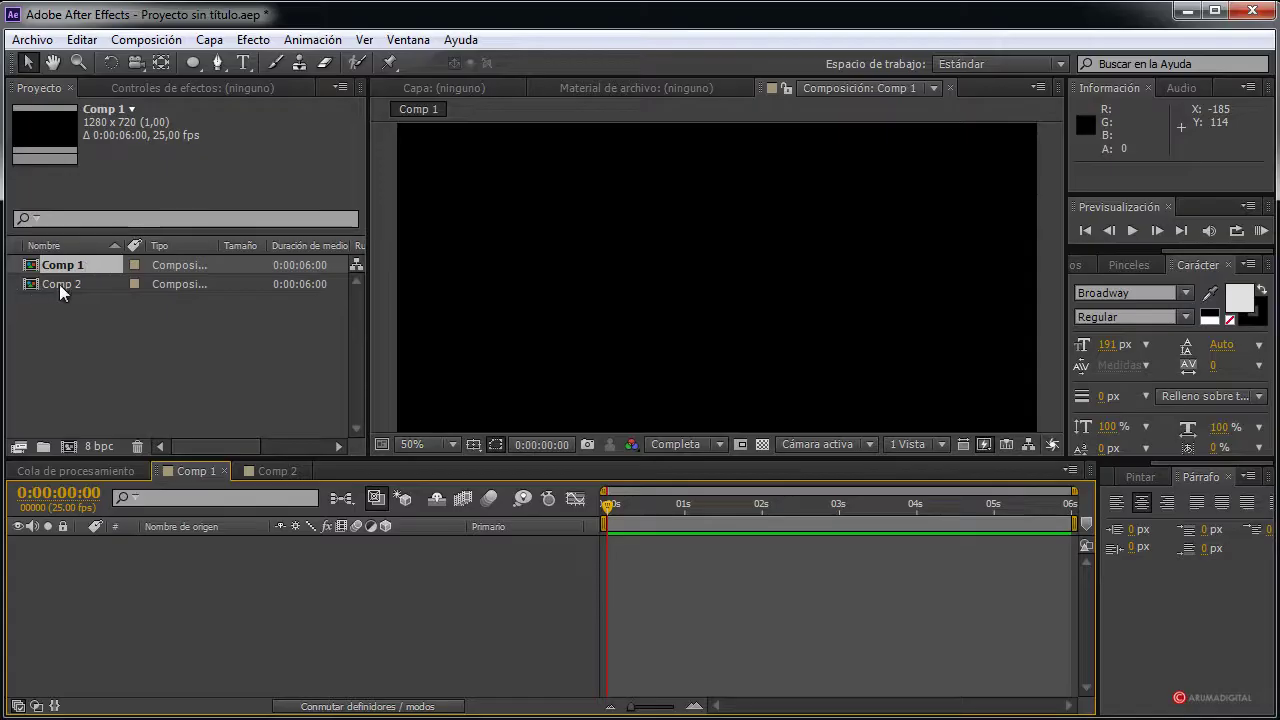
pyautogui.moveTo(59, 284); pyautogui.dragTo(511, 374)
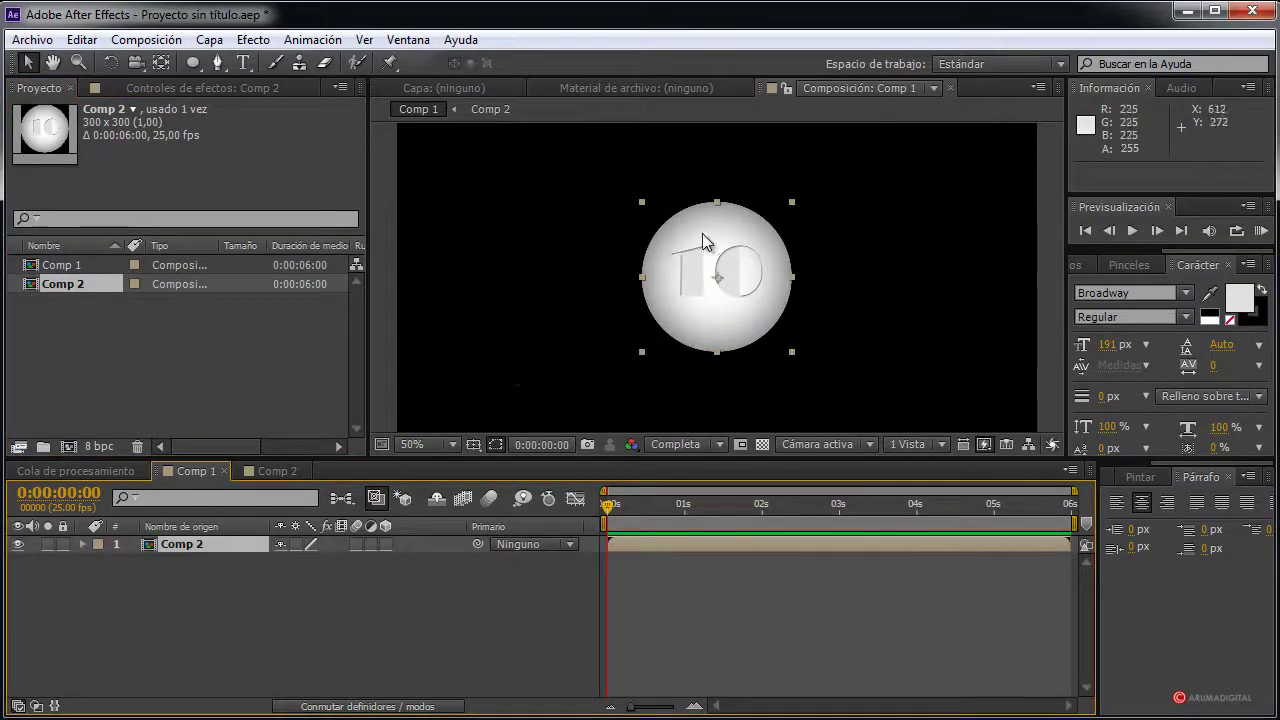
# Move the Comp 2 circle to the upper right and fine-tune its scale
pyautogui.moveTo(720, 277); pyautogui.dragTo(854, 243)
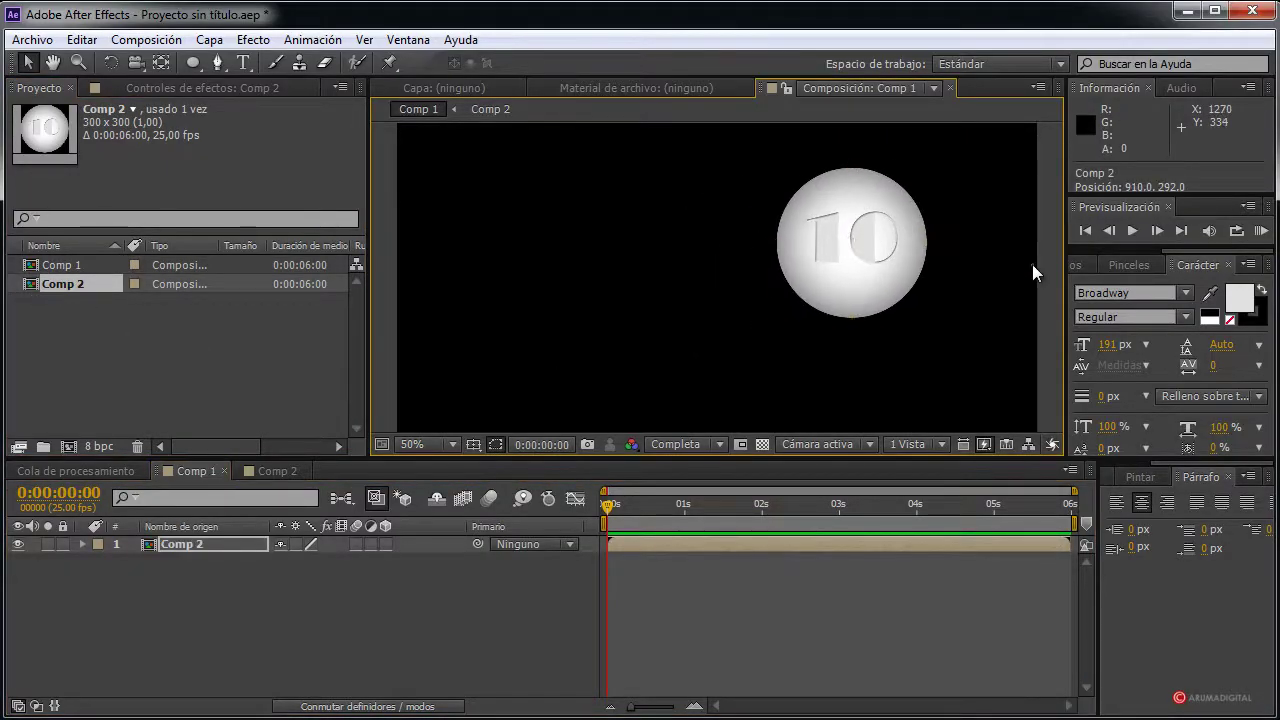
pyautogui.click(915, 285)
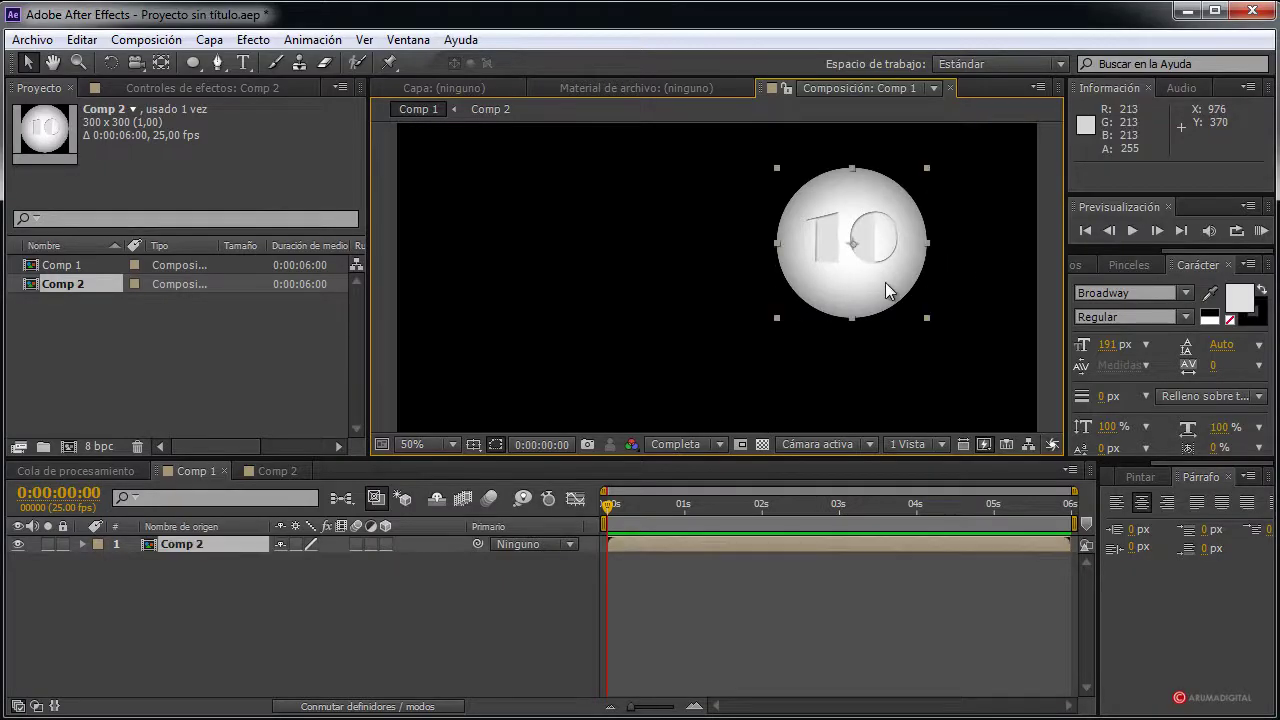
pyautogui.press(',')
pyautogui.moveTo(821, 223); pyautogui.dragTo(802, 250)
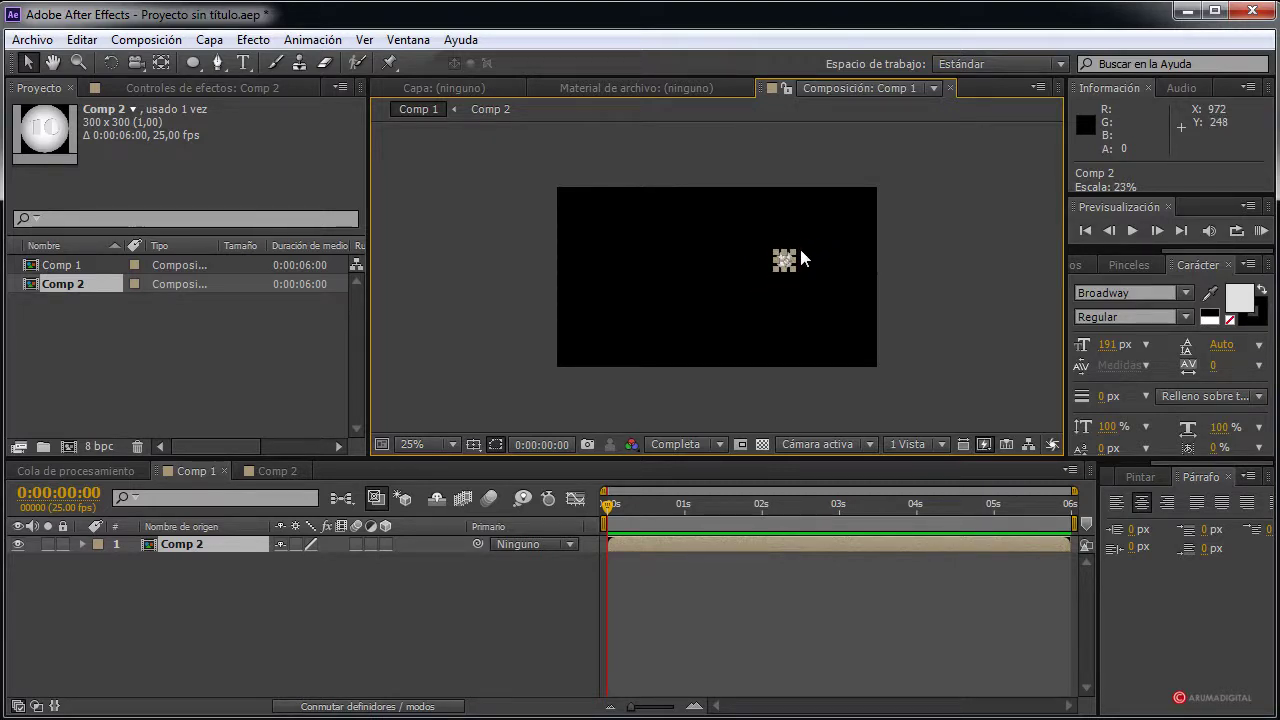
pyautogui.press('.')
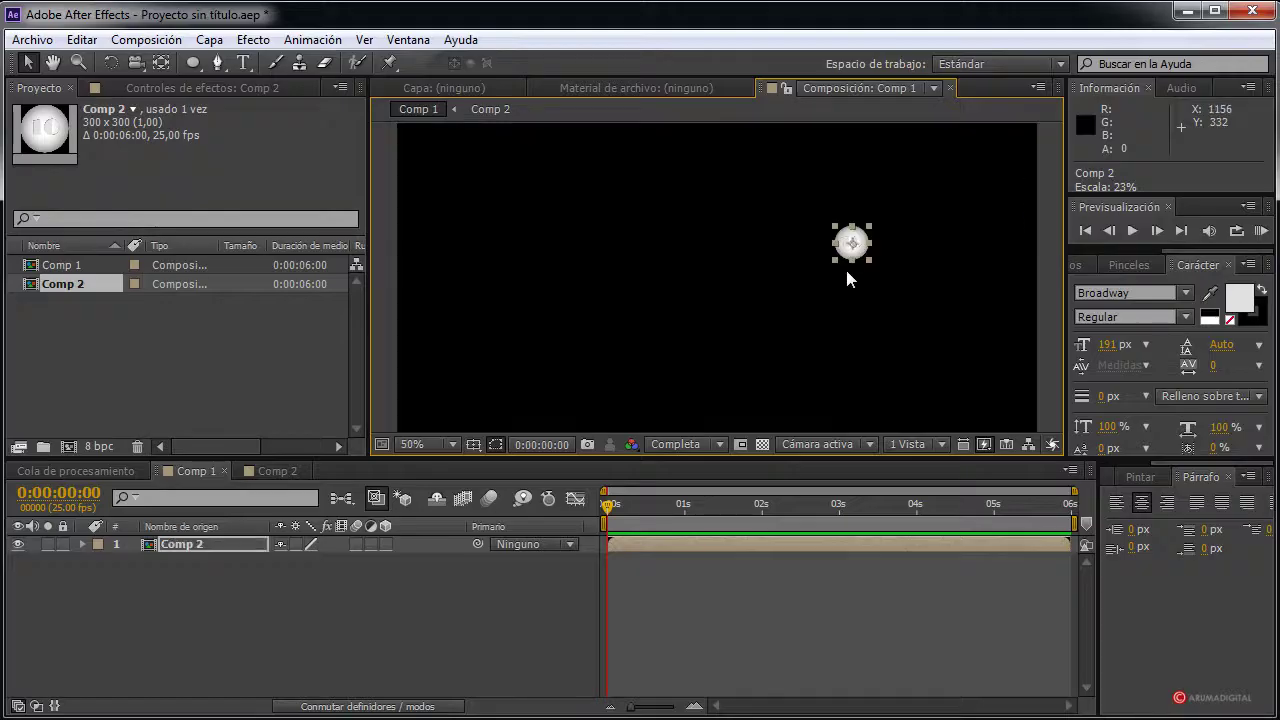
pyautogui.click(1020, 239)
pyautogui.press(',')
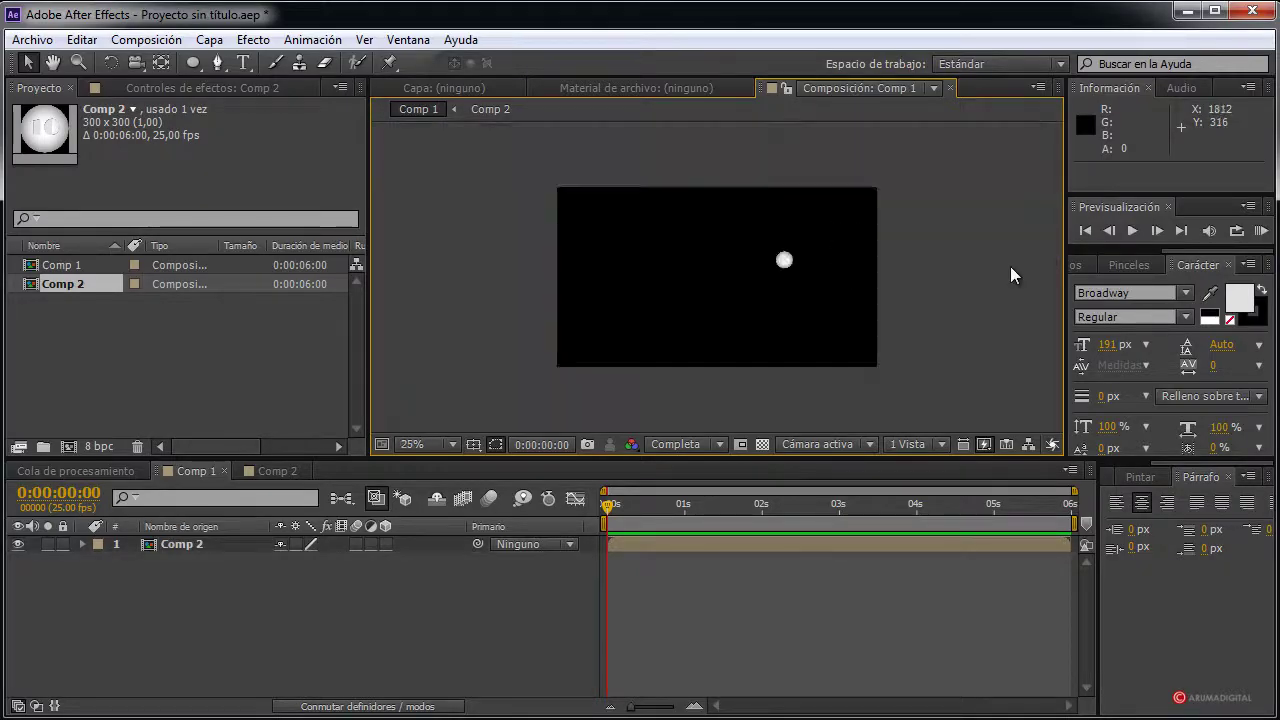
pyautogui.press('.')
pyautogui.click(855, 238)
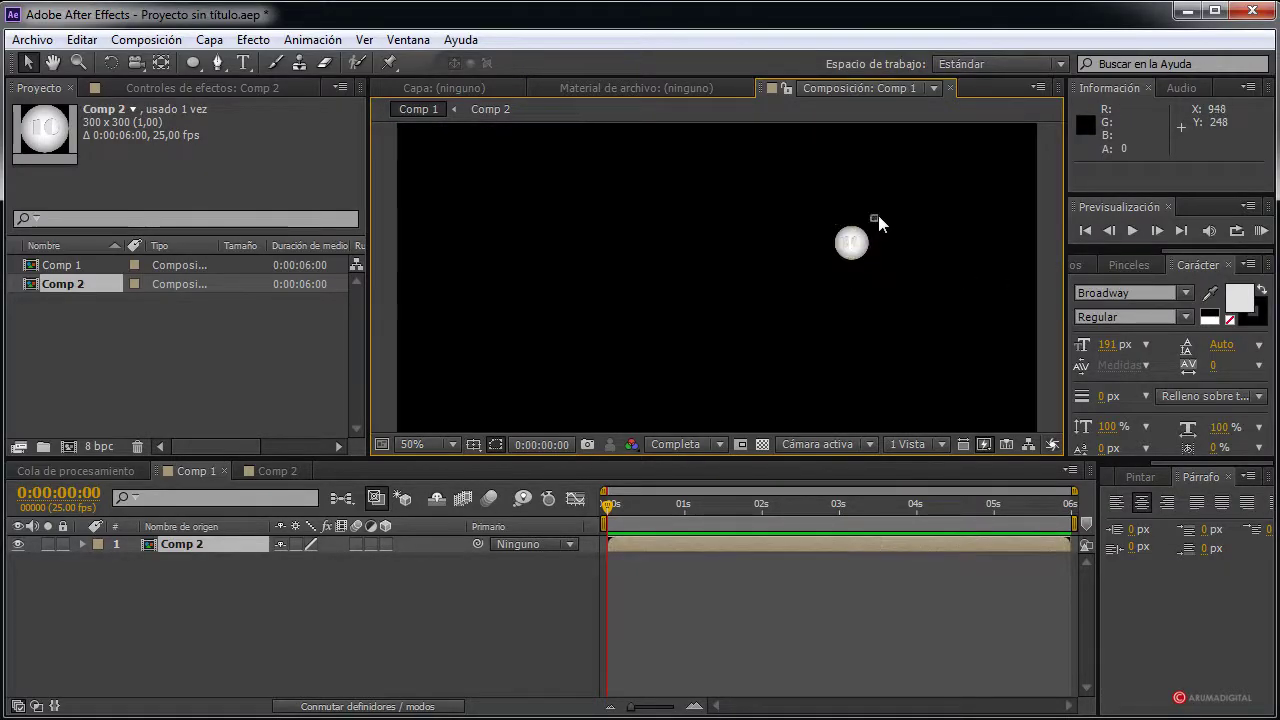
pyautogui.moveTo(871, 222); pyautogui.dragTo(874, 224)
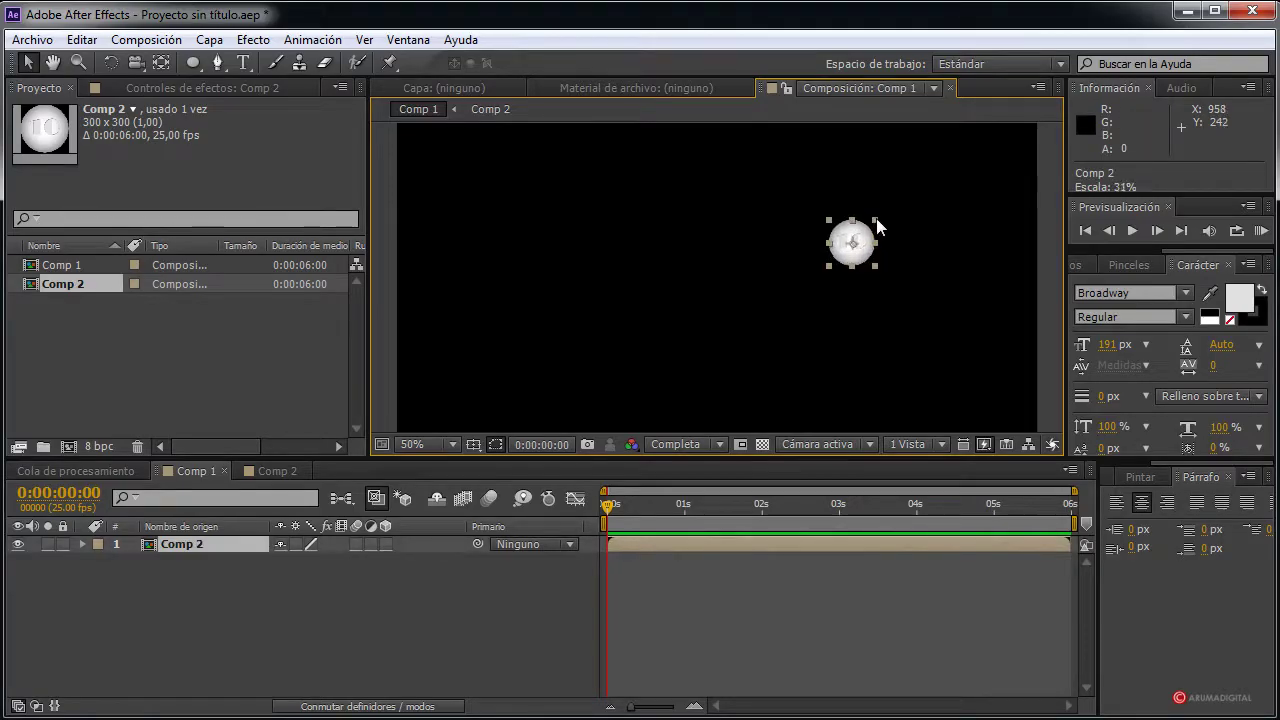
pyautogui.click(888, 262)
# Zoom the viewer to 25% and back, then select the Comp 2 layer
pyautogui.press(',')
pyautogui.press('.')
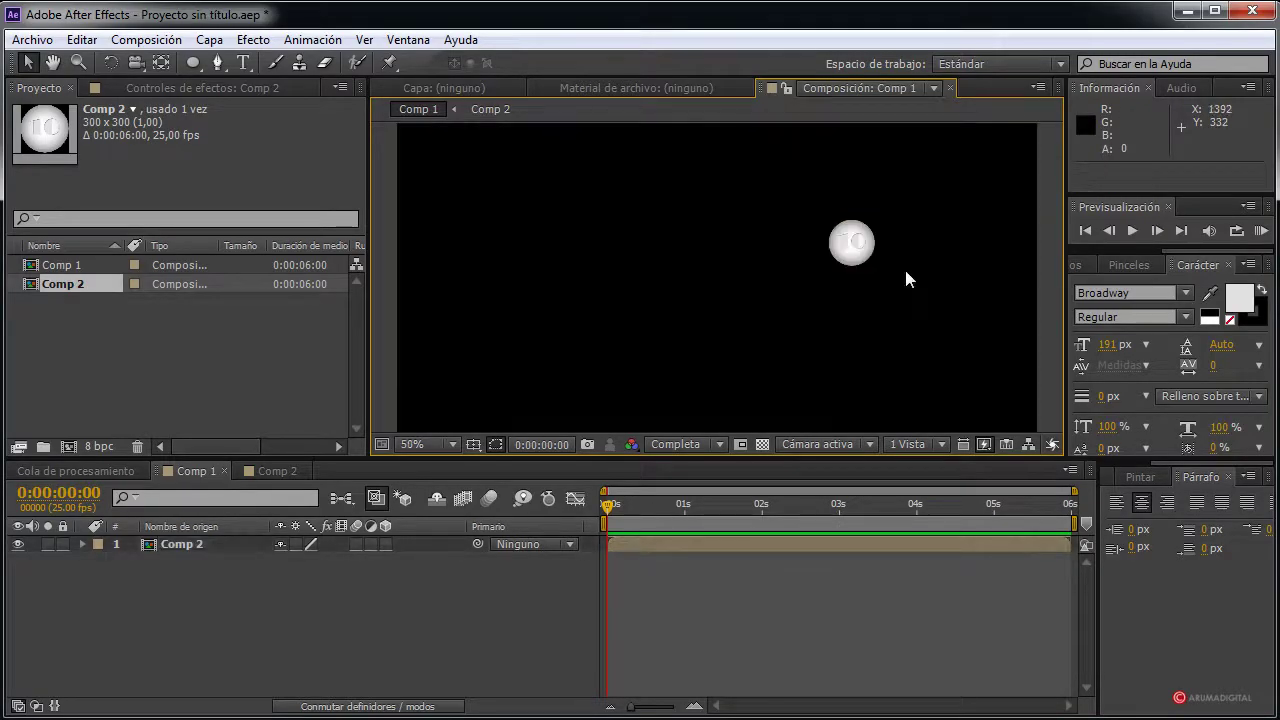
pyautogui.press(',')
pyautogui.press('.')
pyautogui.press(',')
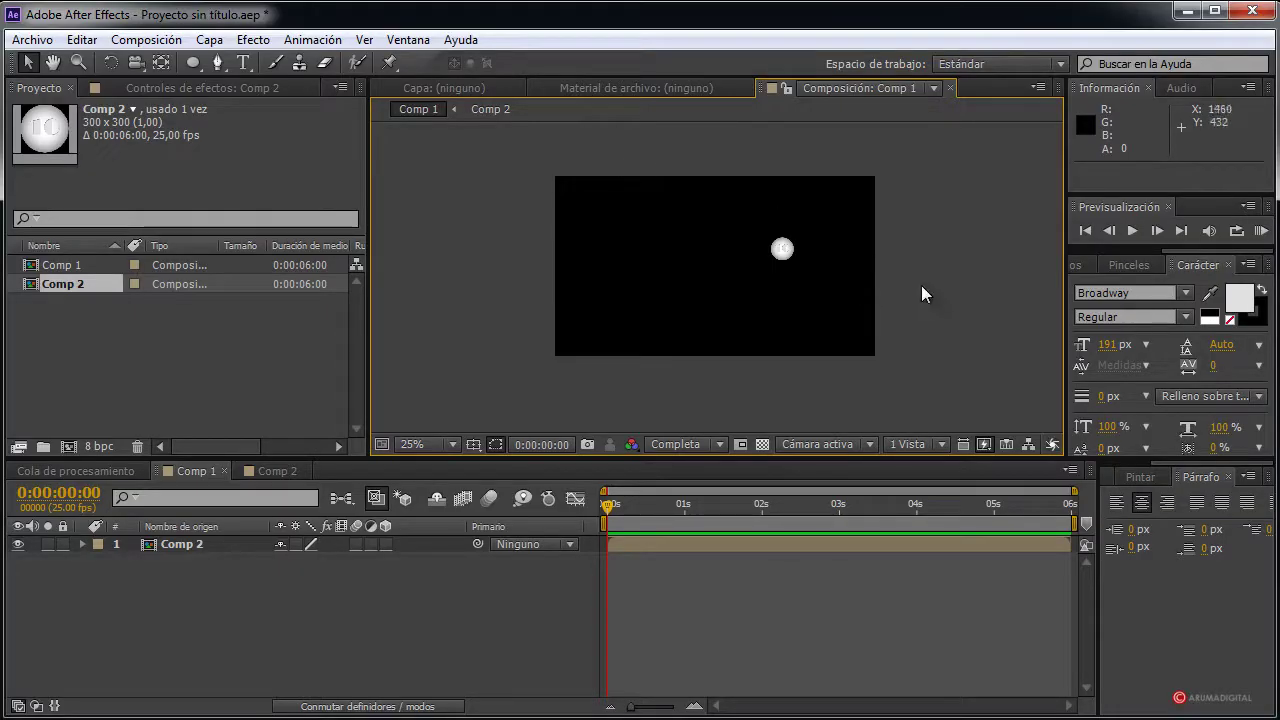
pyautogui.press('.')
pyautogui.press(',')
pyautogui.click(181, 545)
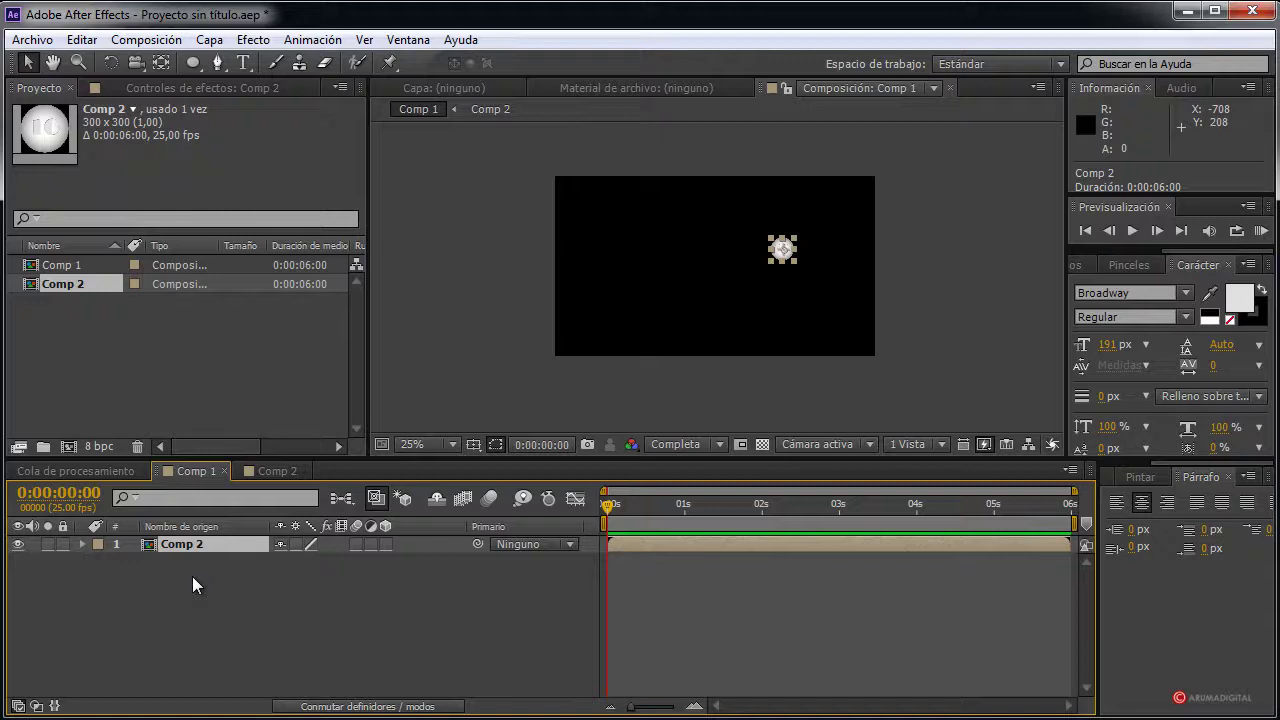
# Duplicate the Comp 2 layer and move the copy's circle up and left
pyautogui.hotkey('ctrl', 'd')
pyautogui.moveTo(763, 259); pyautogui.dragTo(642, 243)
pyautogui.click(969, 310)
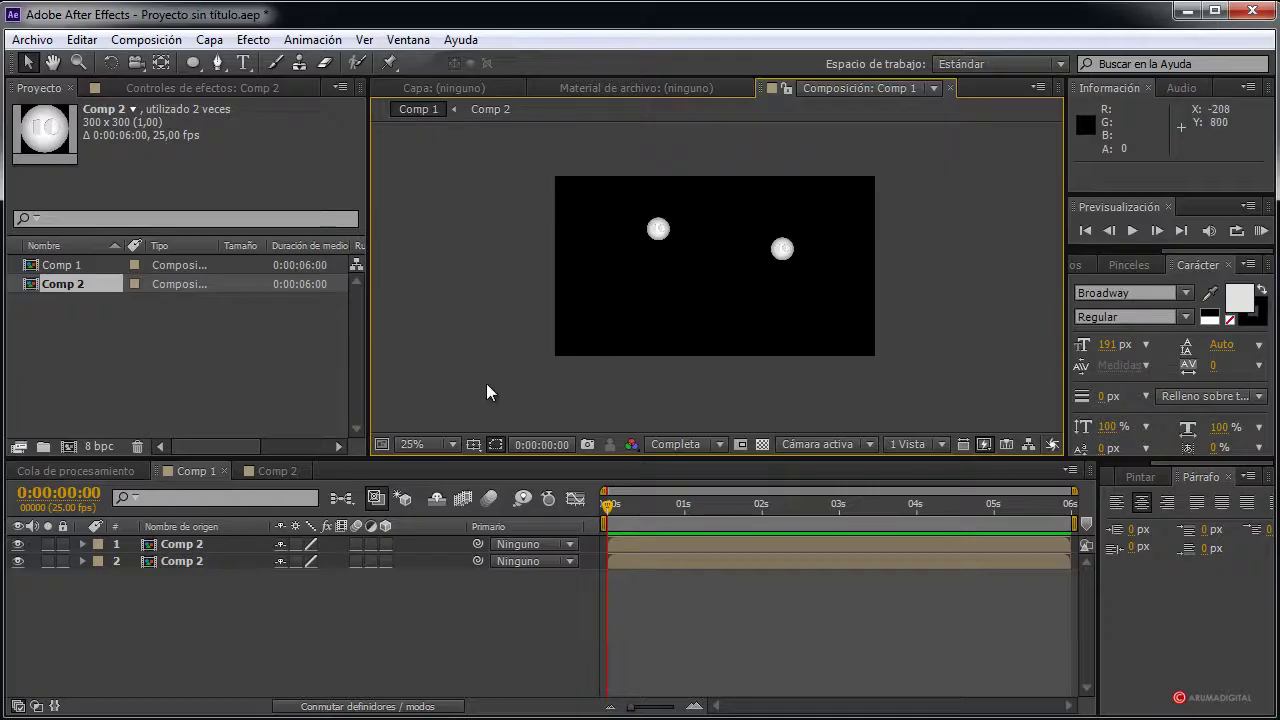
pyautogui.click(234, 556)
pyautogui.click(222, 558)
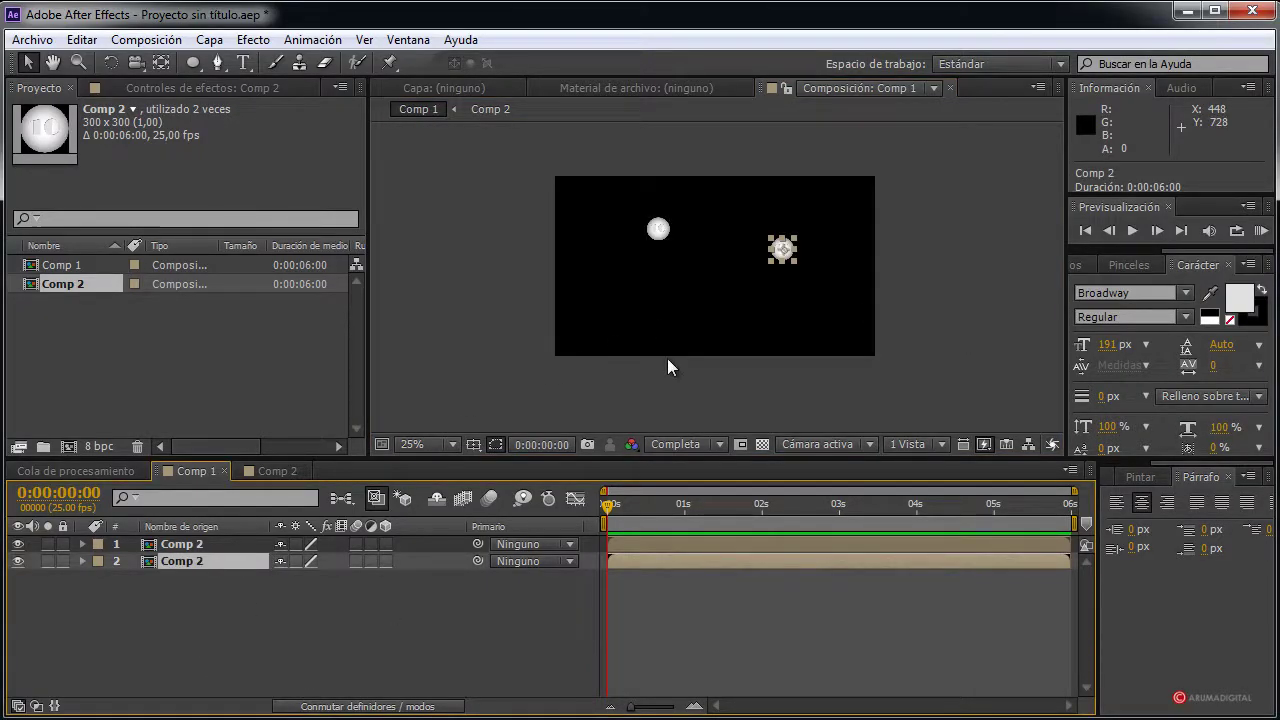
# Show the Effects & Presets panel ready for an effect search, deselecting layers
pyautogui.click(1075, 264)
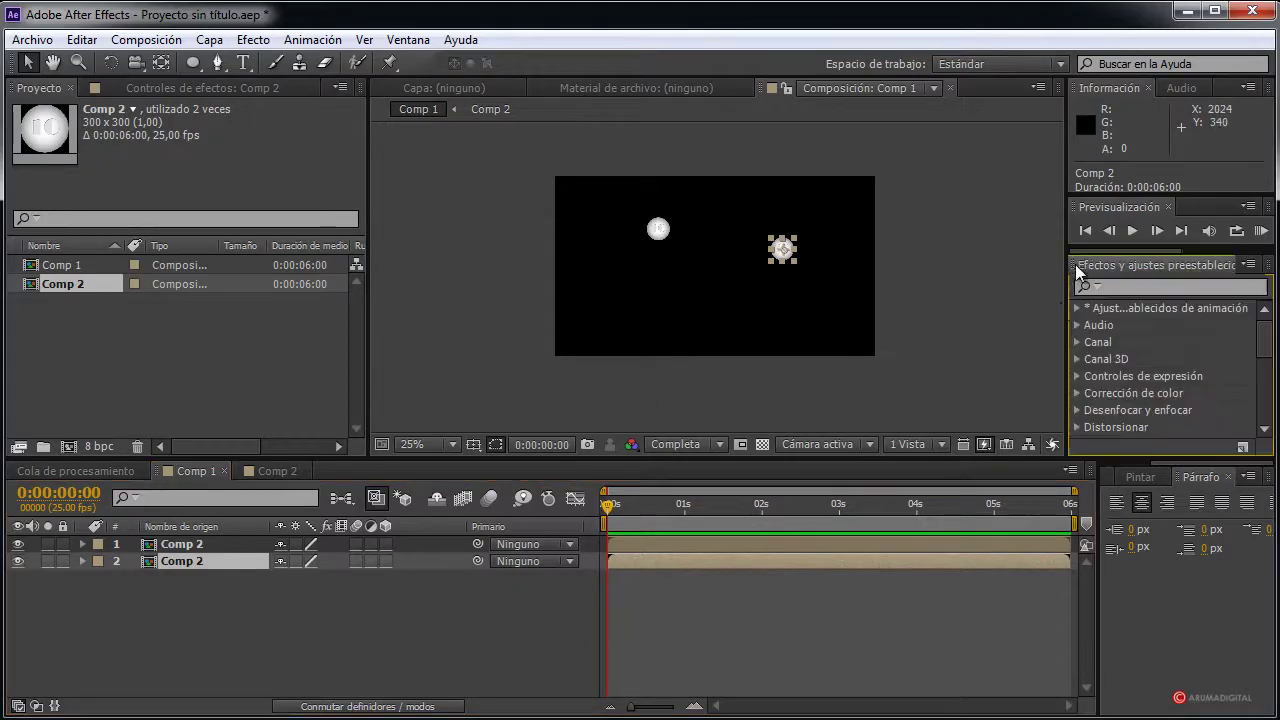
pyautogui.click(1128, 288)
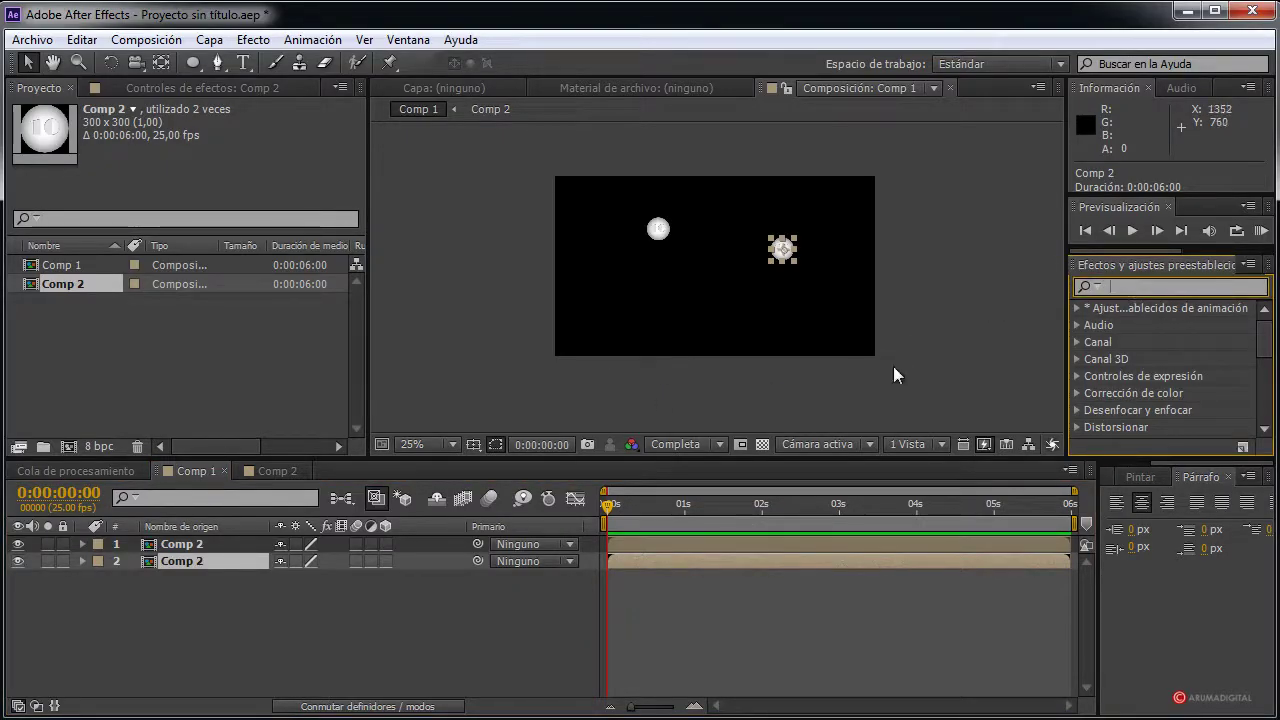
pyautogui.click(209, 40)
pyautogui.click(132, 641)
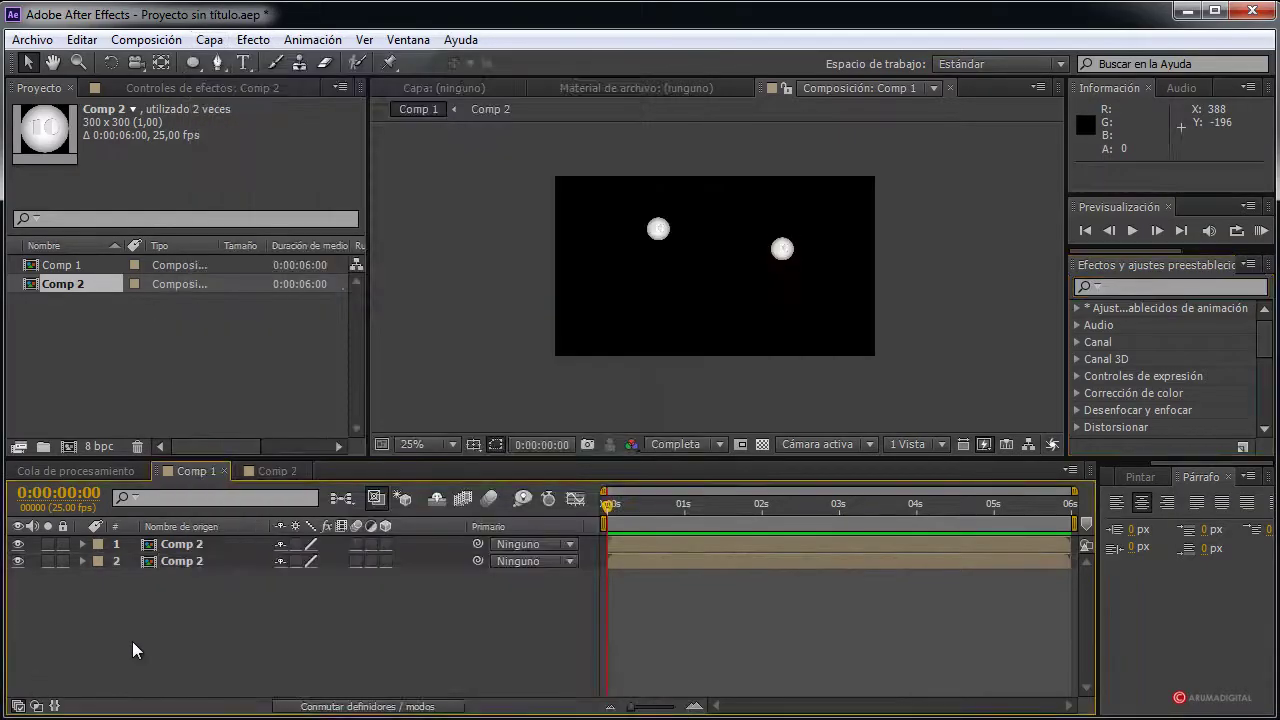
# Create a white full-frame solid and move it beneath both circles
pyautogui.click(217, 34)
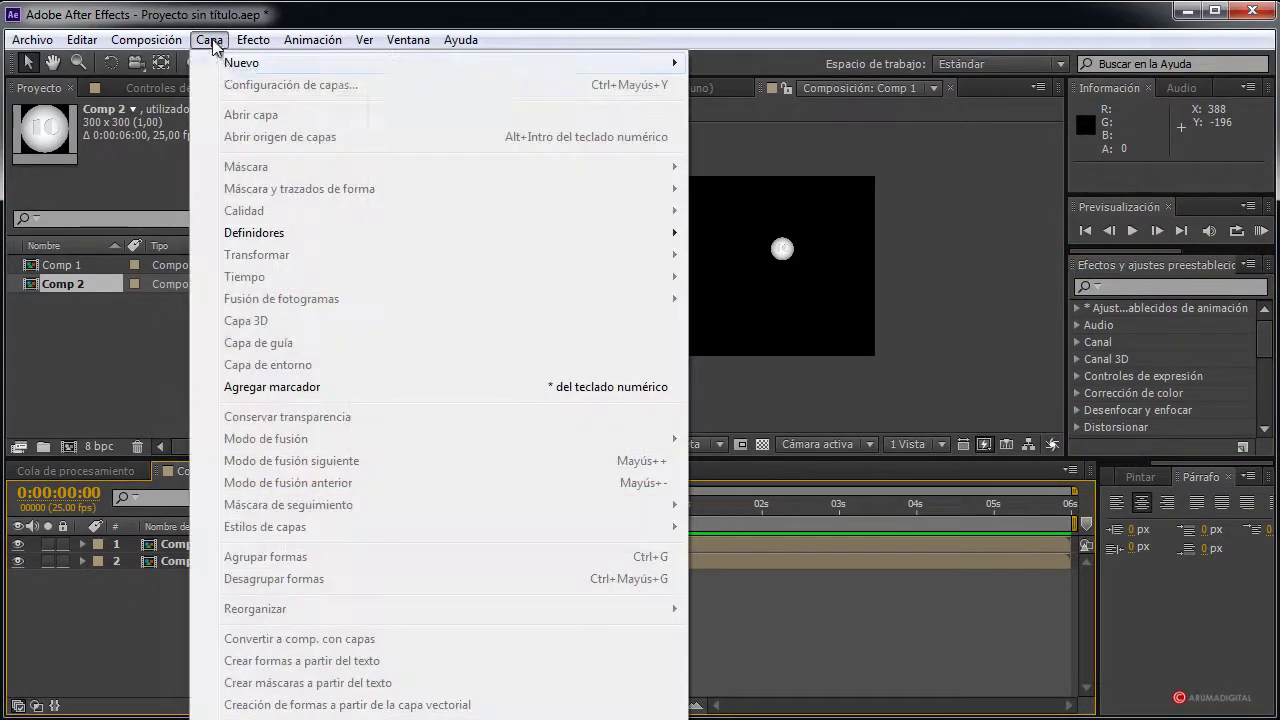
pyautogui.moveTo(223, 63)
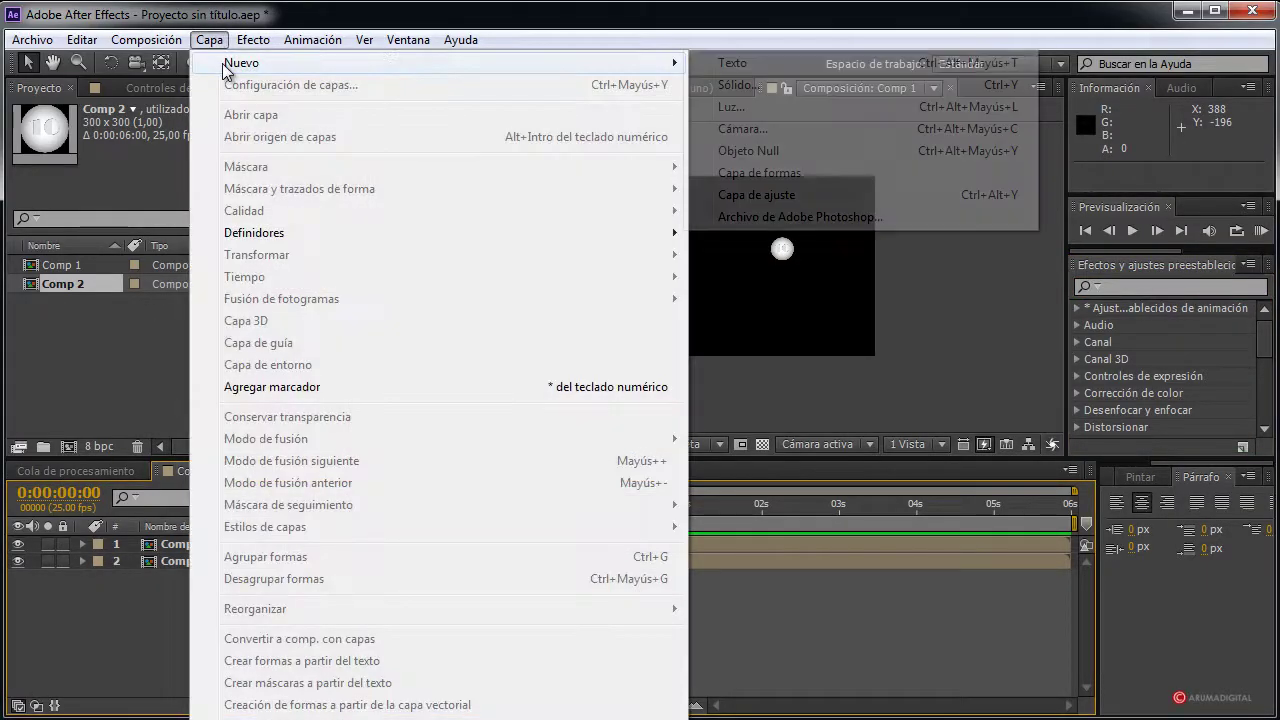
pyautogui.click(776, 86)
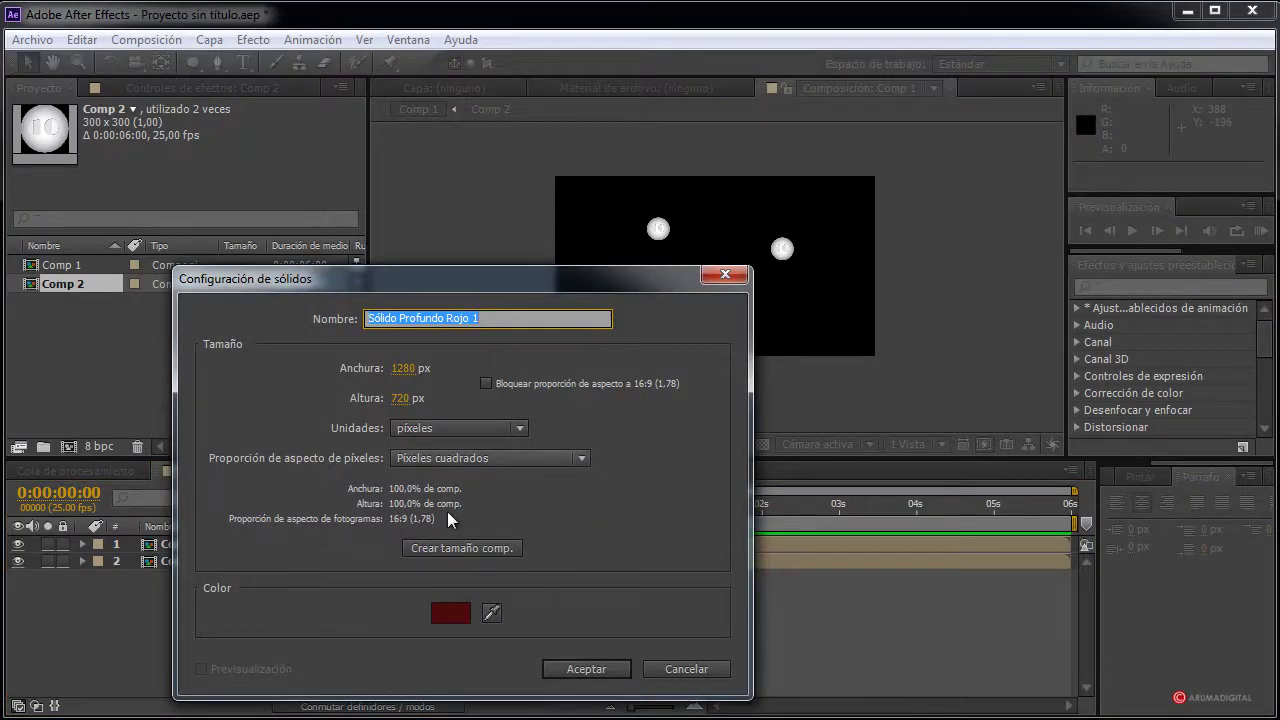
pyautogui.click(451, 613)
pyautogui.click(259, 467)
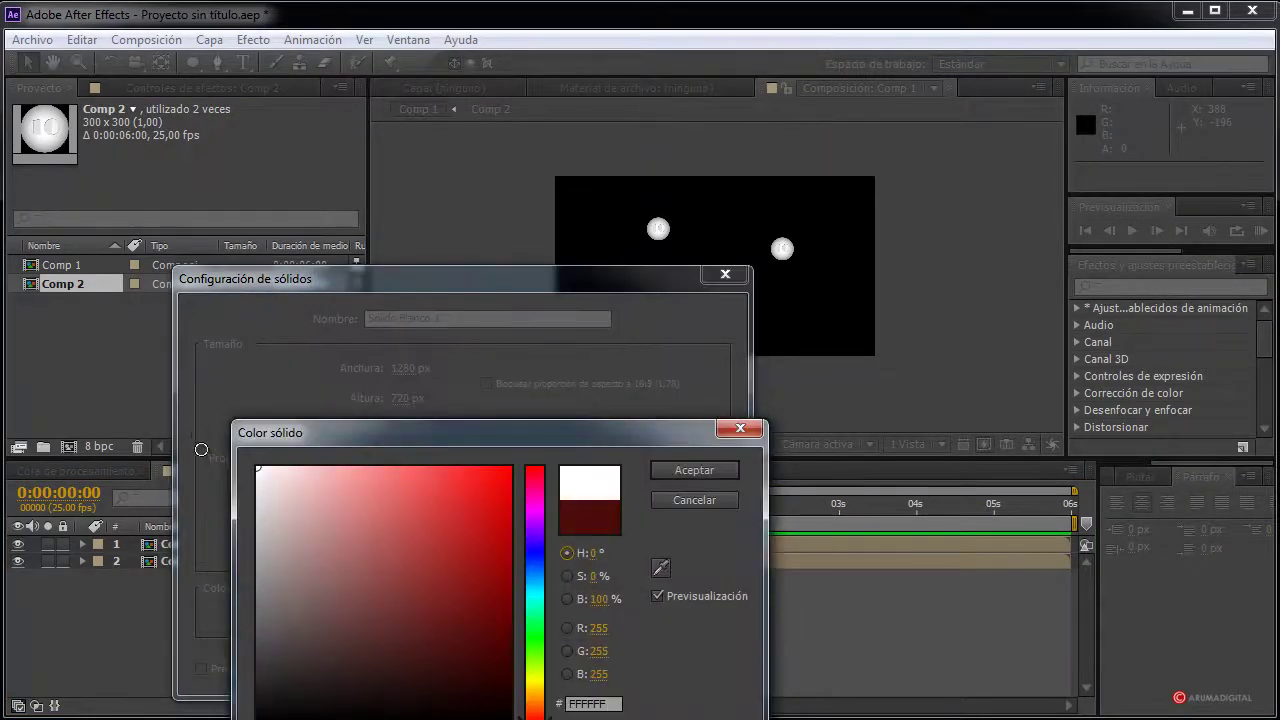
pyautogui.click(730, 470)
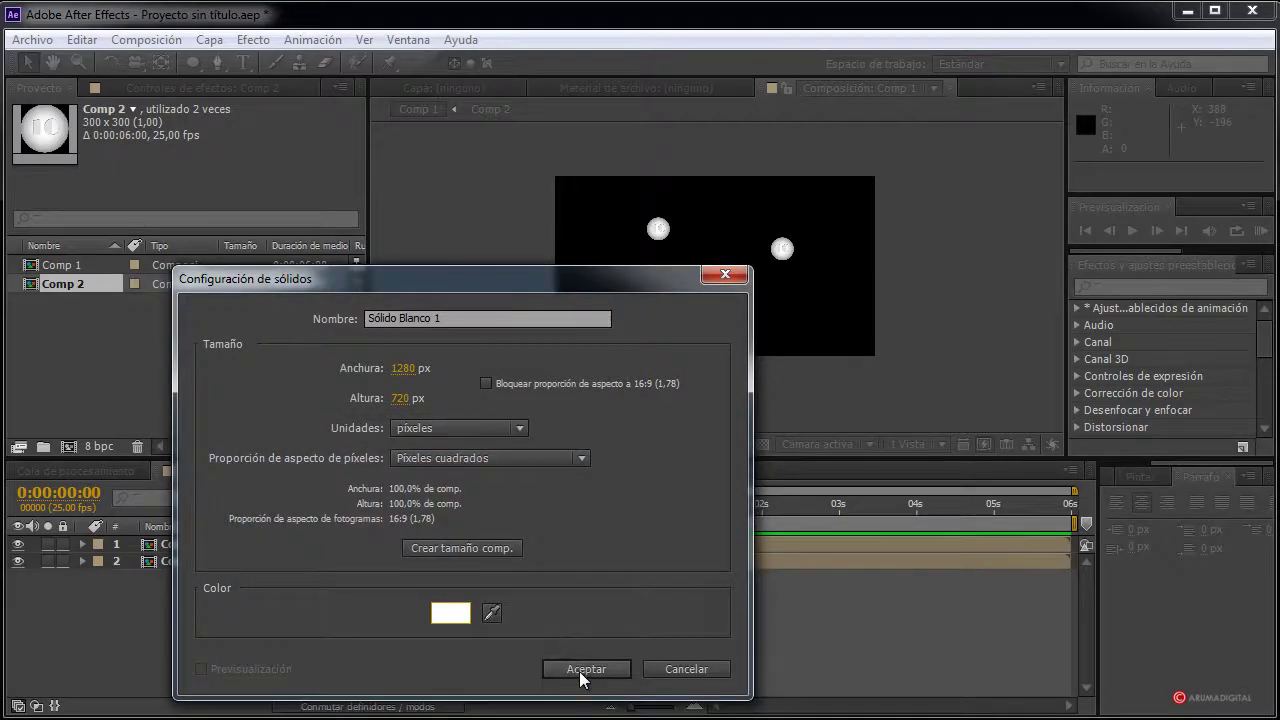
pyautogui.click(581, 666)
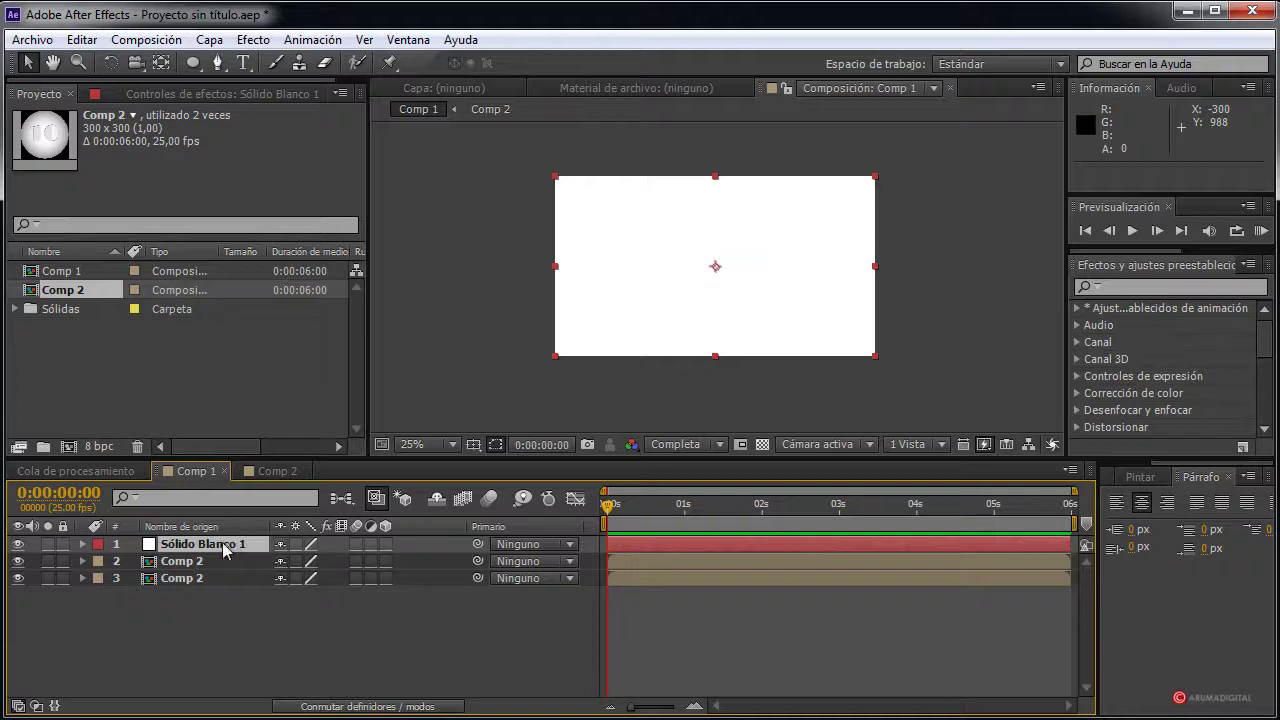
pyautogui.moveTo(225, 549); pyautogui.dragTo(223, 588)
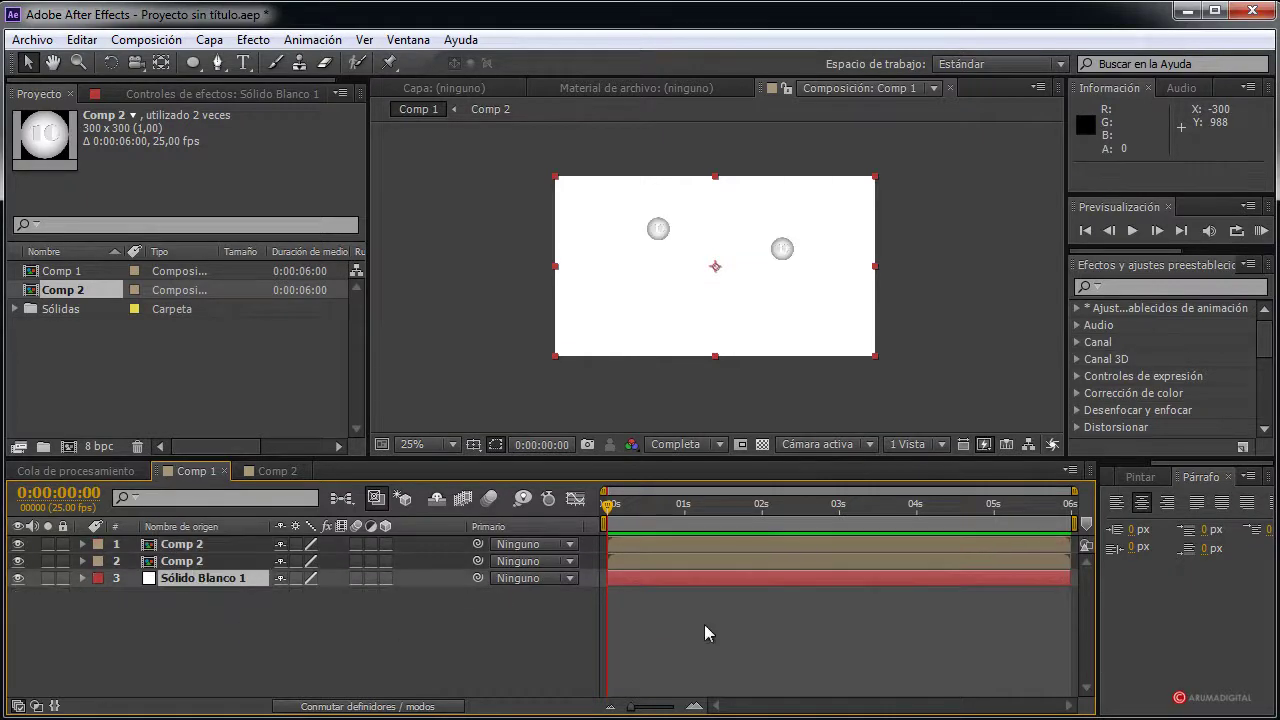
# Apply the Haz effect to the white solid and set Duración to 100%
pyautogui.click(1136, 288)
pyautogui.write('haz')
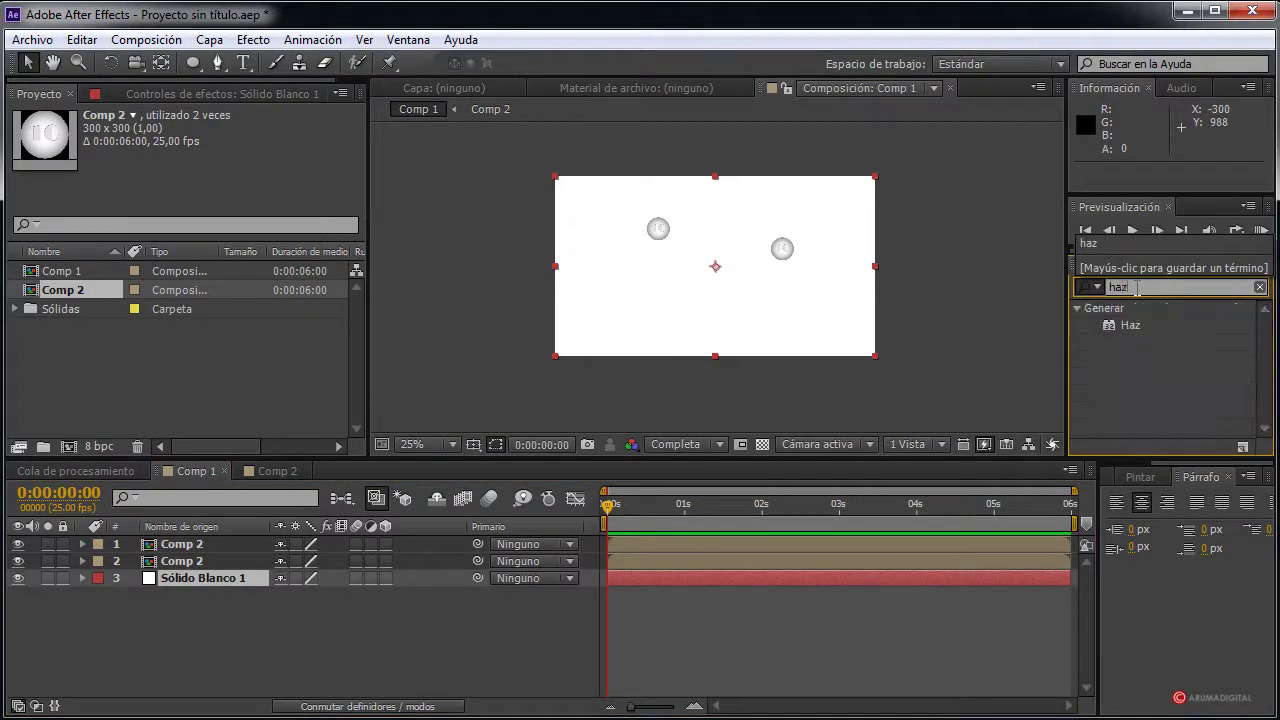
pyautogui.moveTo(1149, 329); pyautogui.dragTo(789, 330)
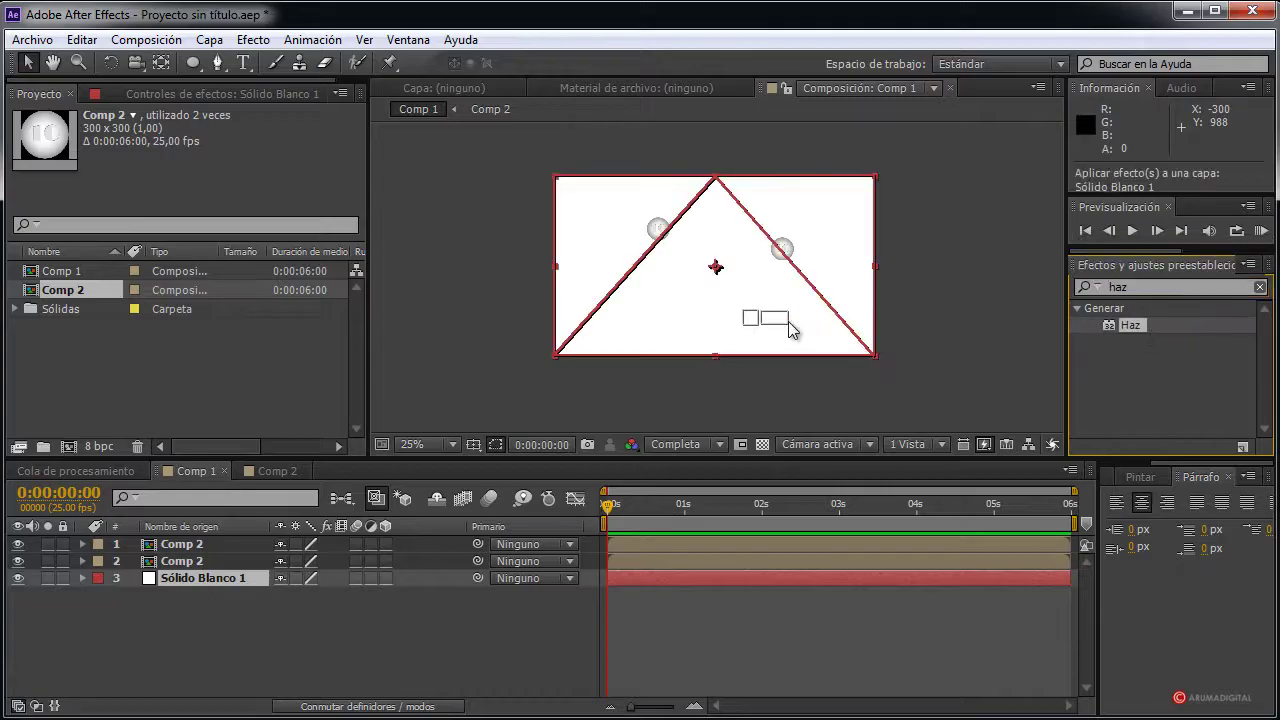
pyautogui.press('.')
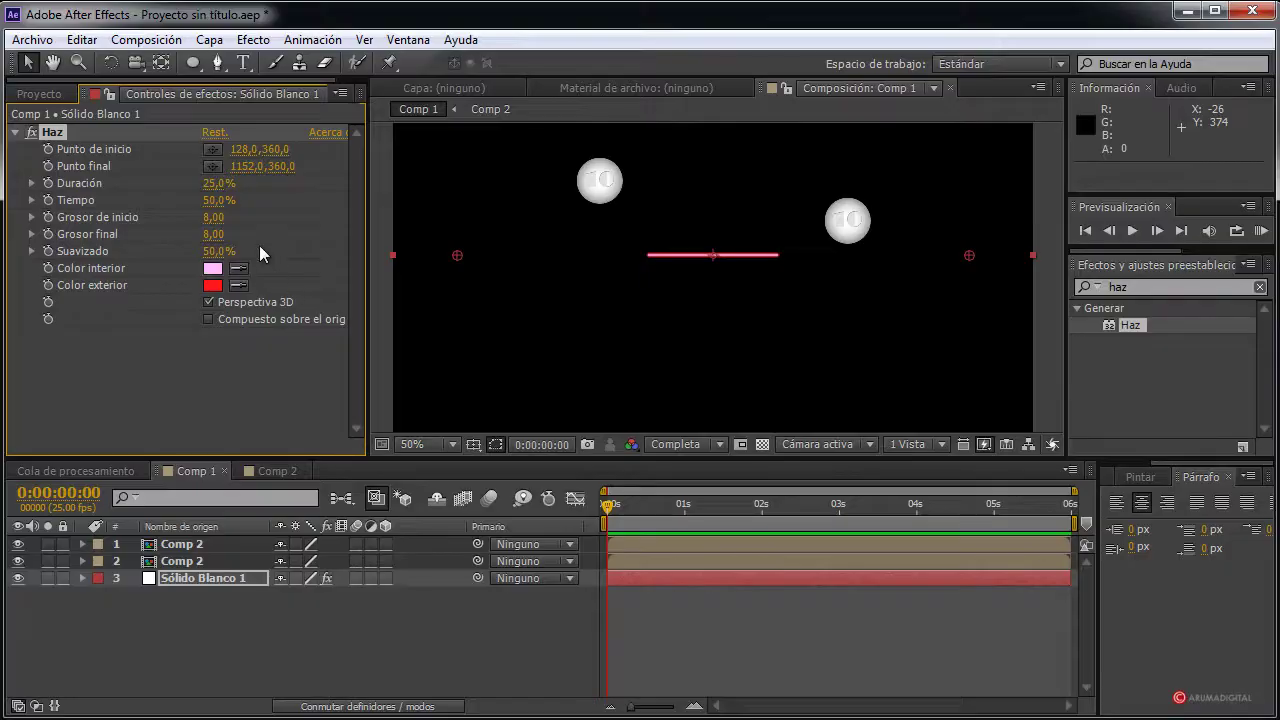
pyautogui.moveTo(219, 183); pyautogui.dragTo(349, 179)
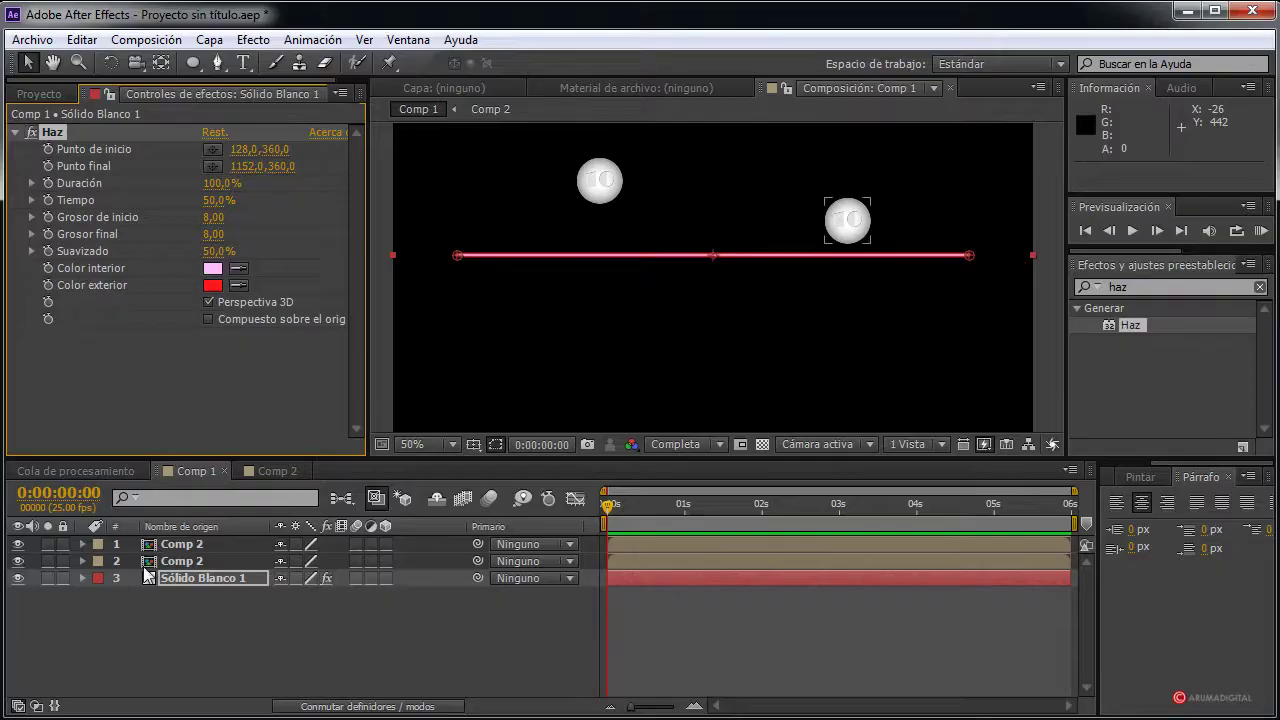
# Expand the layers' transforms and the white solid's Haz effect properties
pyautogui.click(84, 560)
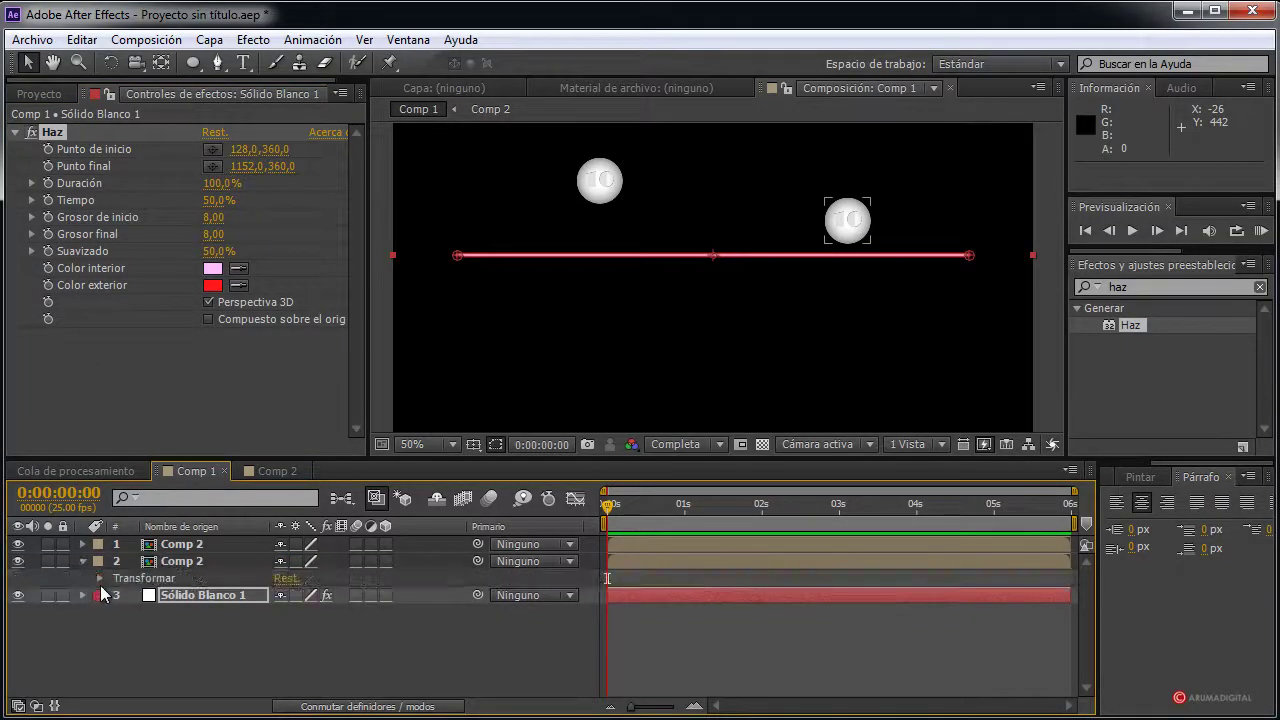
pyautogui.click(100, 585)
pyautogui.click(100, 579)
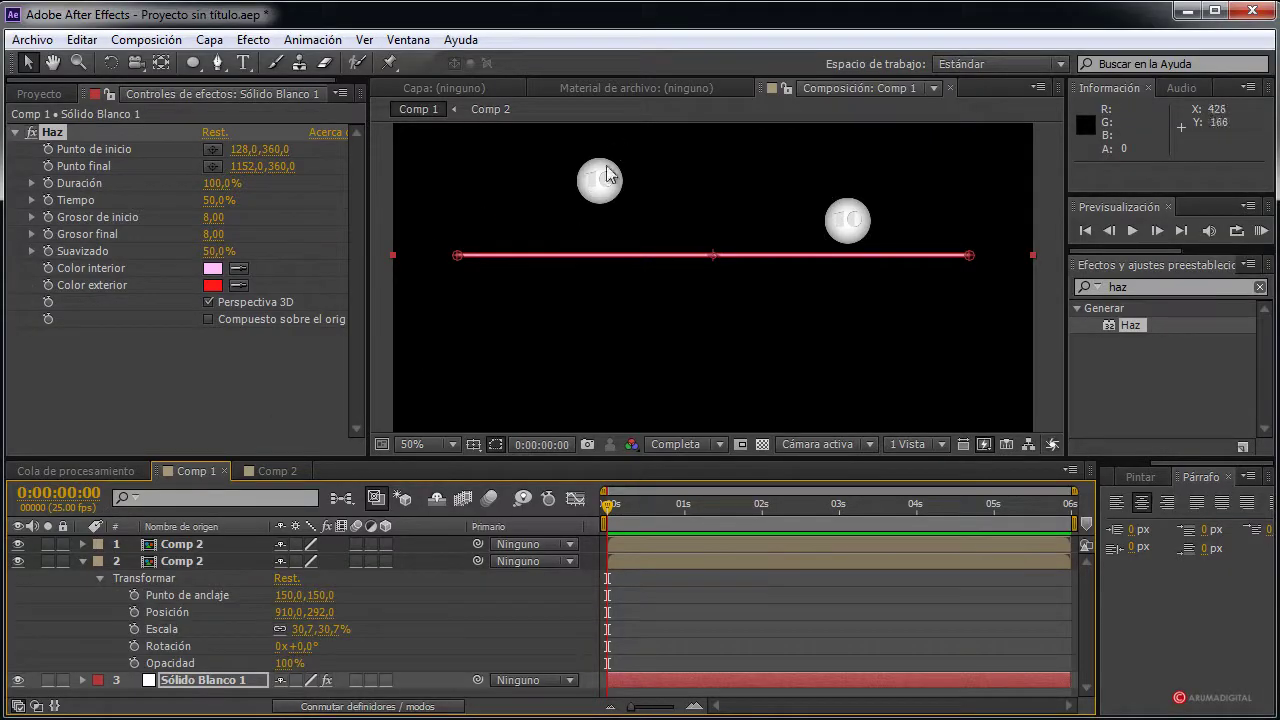
pyautogui.click(243, 569)
pyautogui.click(100, 680)
pyautogui.click(83, 680)
pyautogui.click(145, 647)
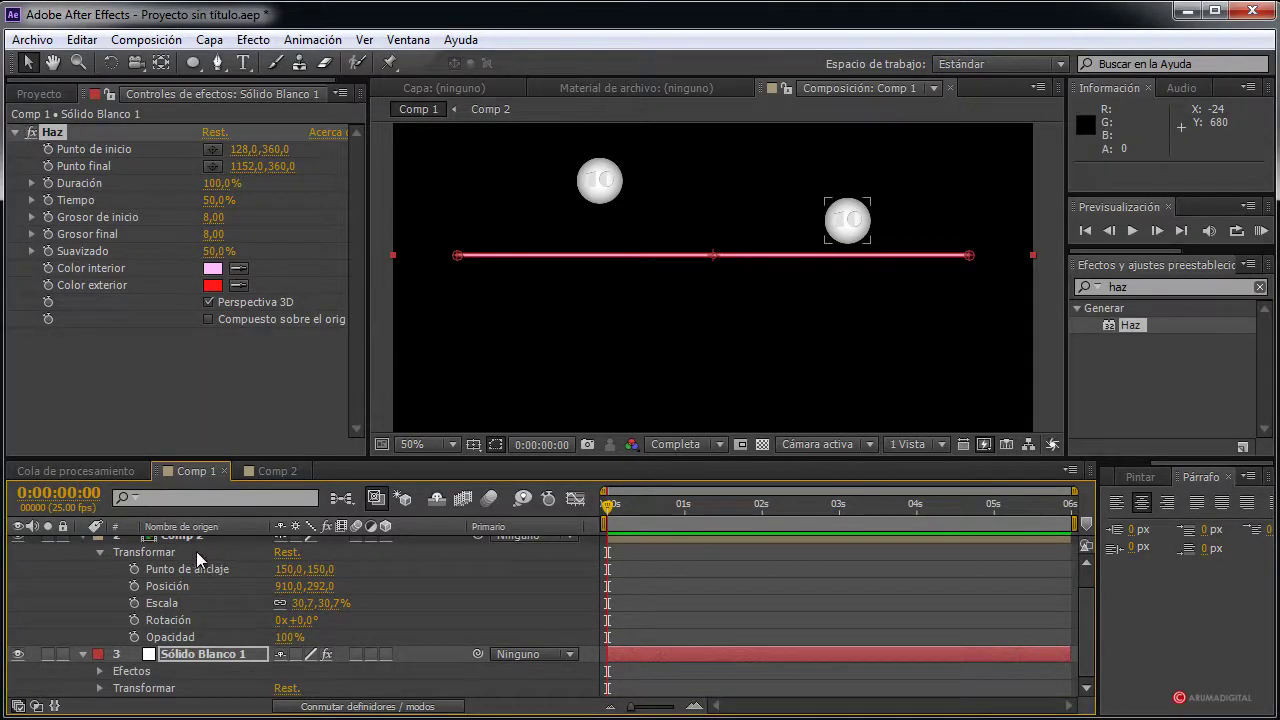
pyautogui.scroll(1, 112, 592)
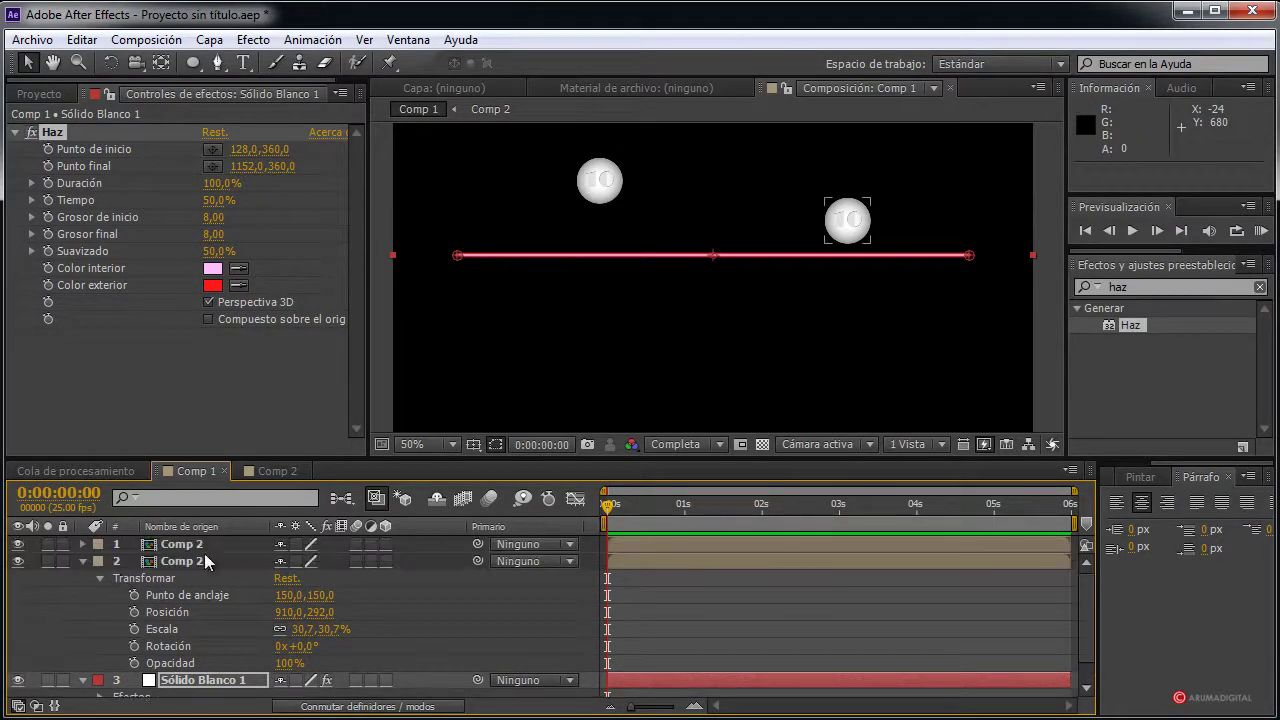
pyautogui.scroll(-1, 216, 580)
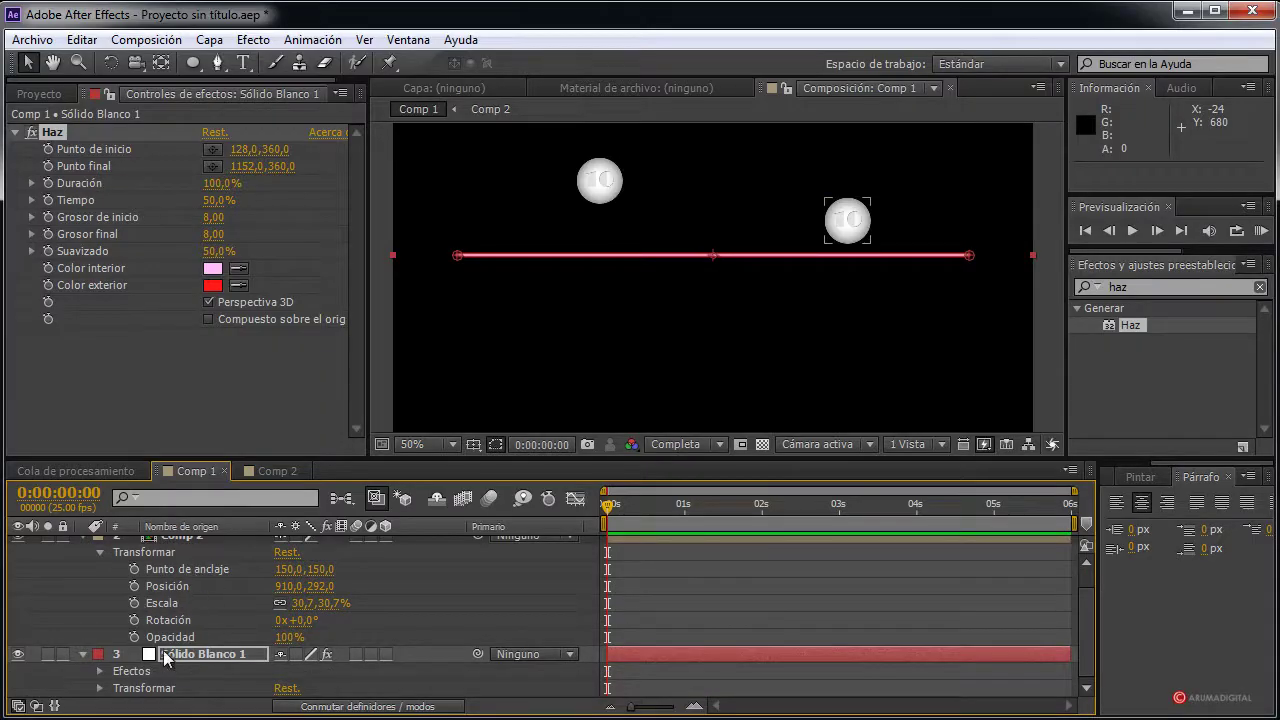
pyautogui.click(100, 671)
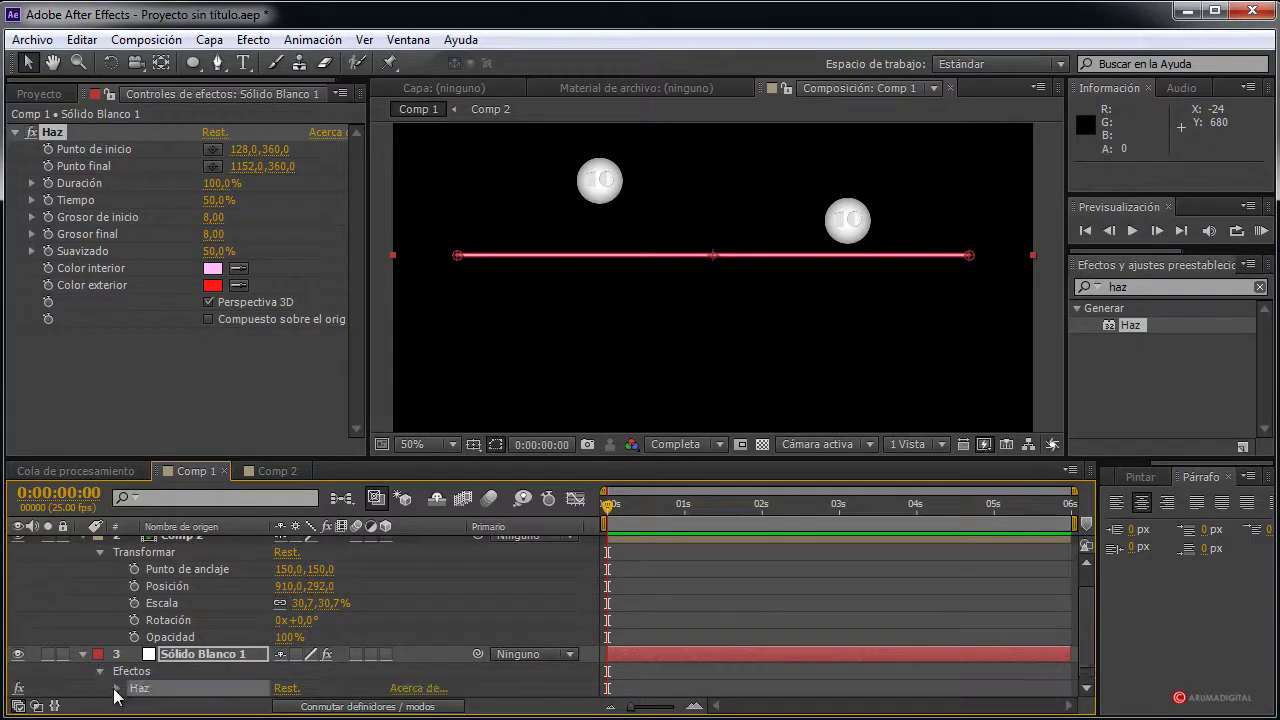
pyautogui.click(116, 688)
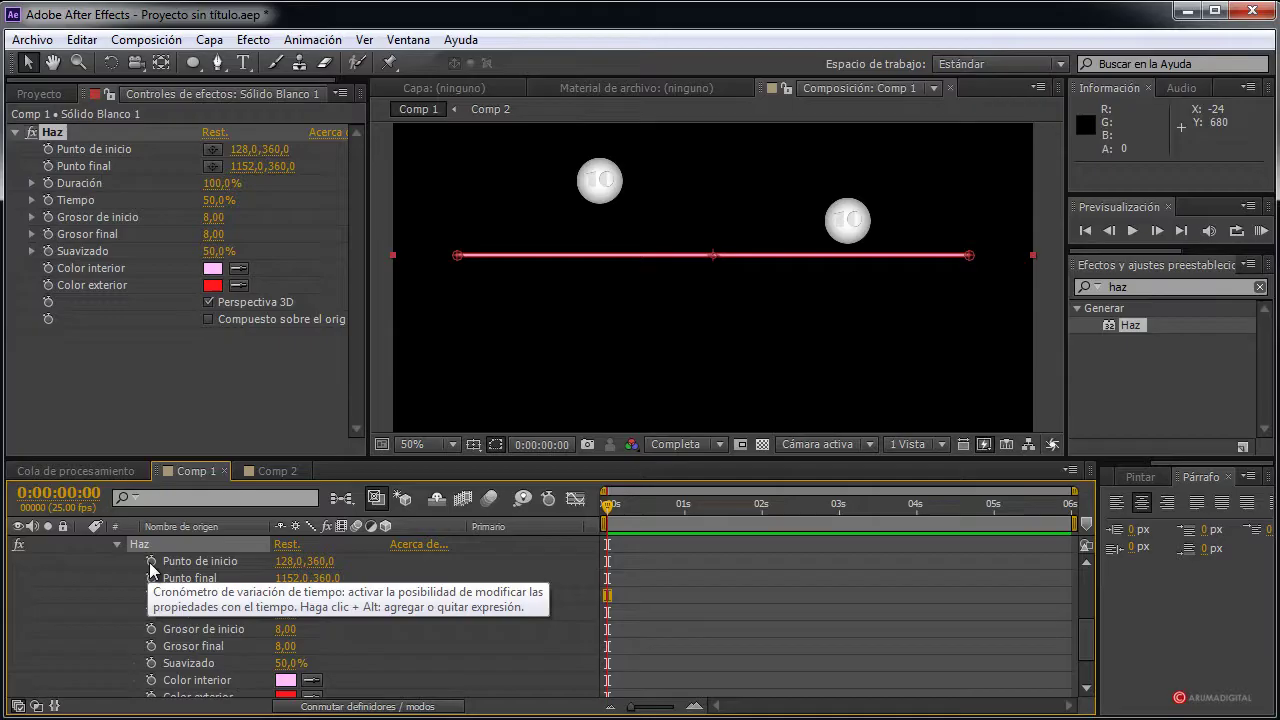
# Link the beam's start point to the right ball's Posición with an expression
pyautogui.keyDown('alt'); pyautogui.click(150, 563); pyautogui.keyUp('alt')
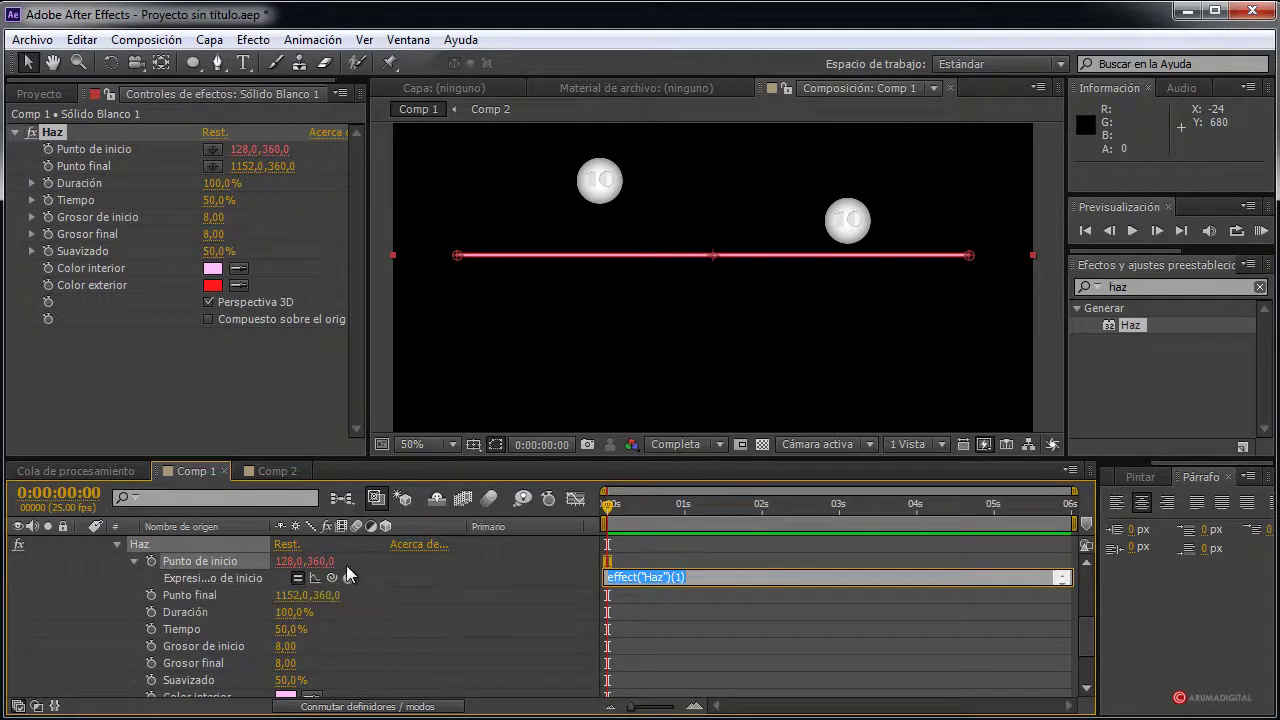
pyautogui.click(277, 598)
pyautogui.scroll(1, 285, 602)
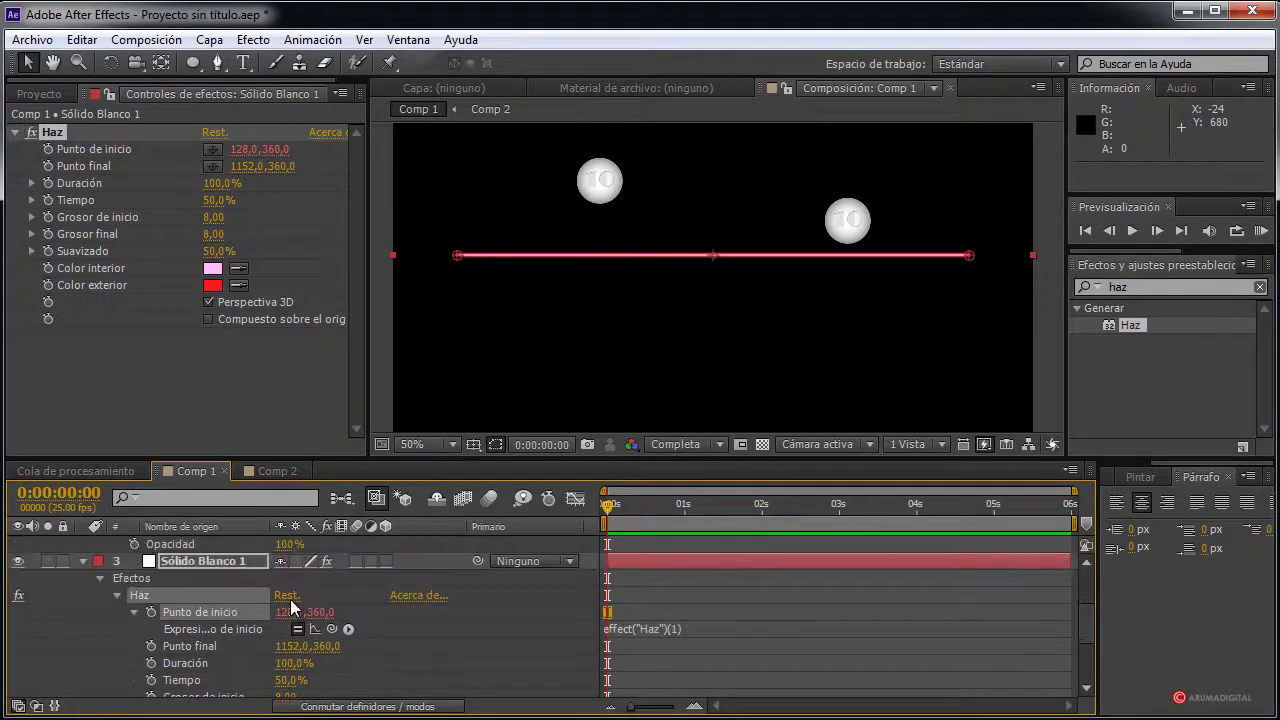
pyautogui.moveTo(334, 630)
pyautogui.mouseDown()
pyautogui.moveTo(264, 528)
pyautogui.moveTo(182, 613)
pyautogui.mouseUp()
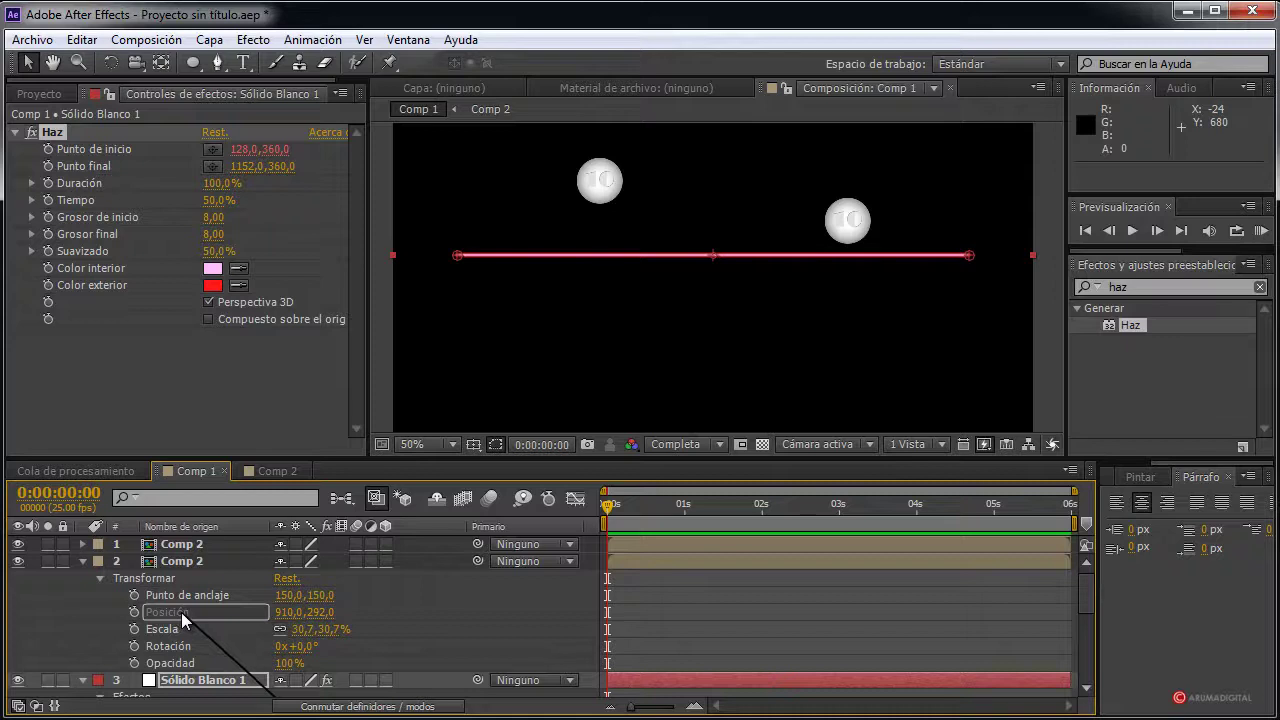
pyautogui.moveTo(182, 613); pyautogui.dragTo(181, 612)
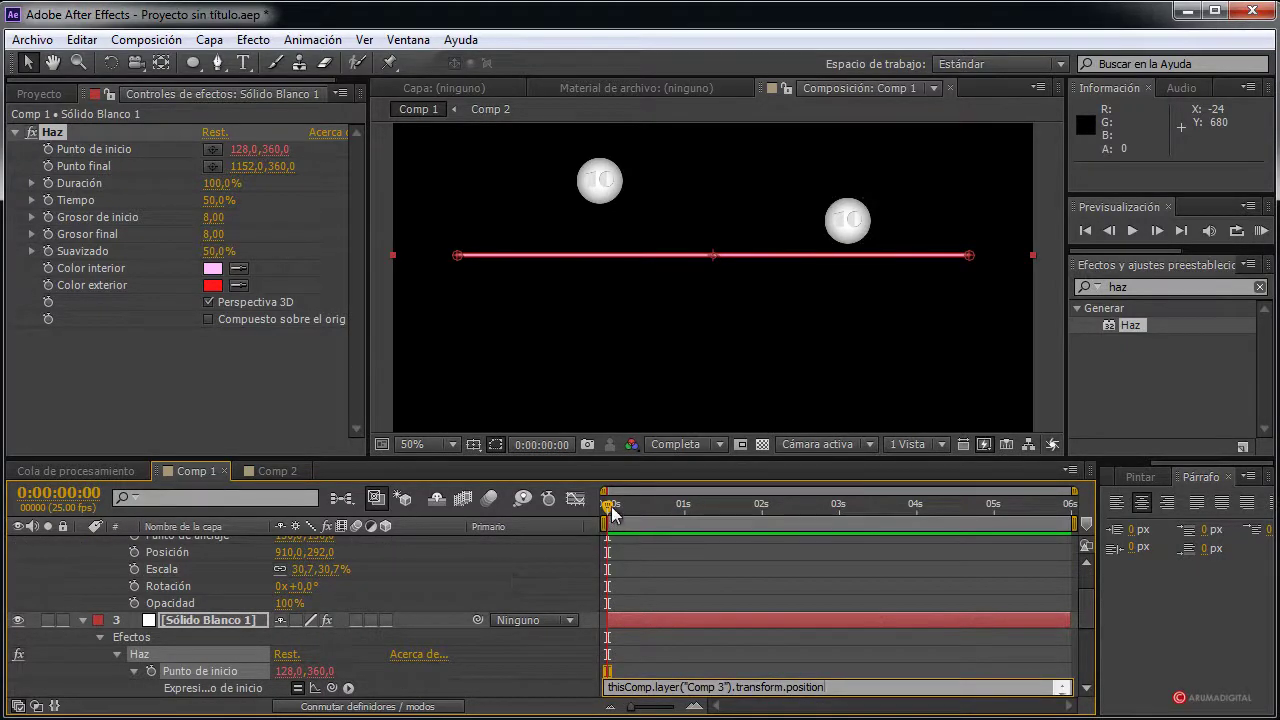
pyautogui.moveTo(611, 506)
pyautogui.mouseDown()
pyautogui.moveTo(631, 504)
pyautogui.moveTo(568, 513)
pyautogui.mouseUp()
pyautogui.scroll(-3, 180, 672)
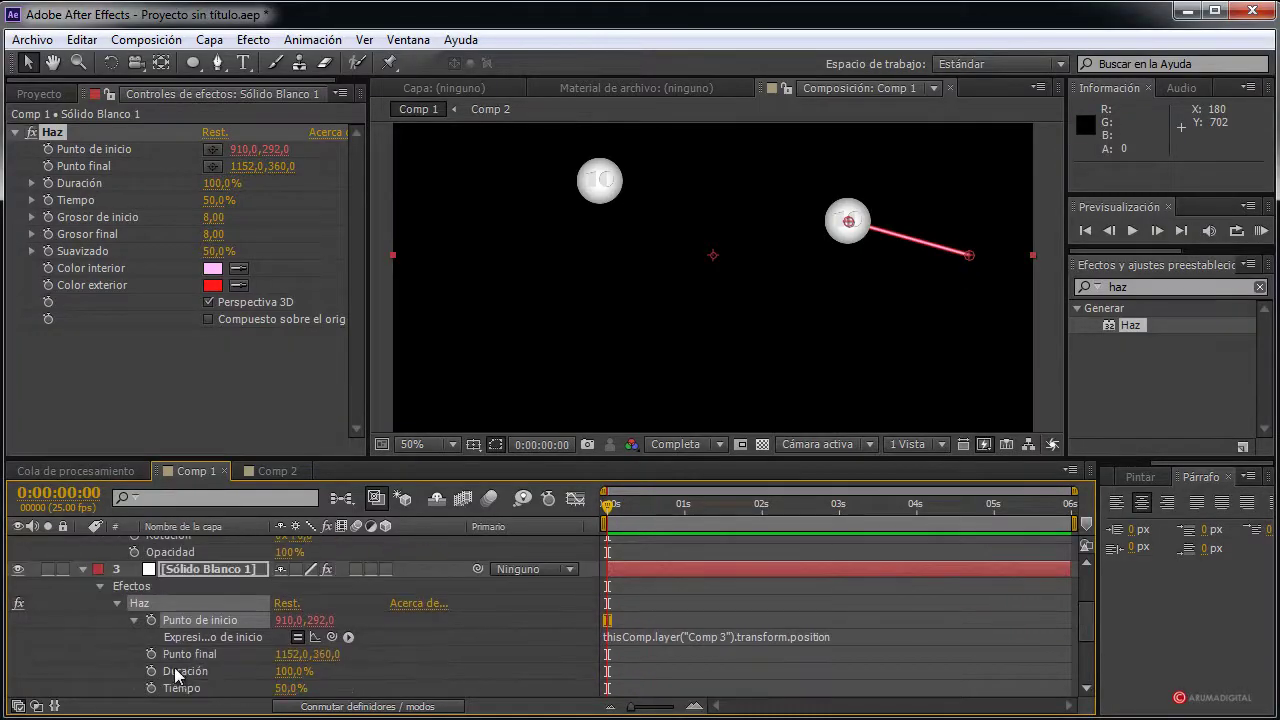
pyautogui.scroll(3, 200, 634)
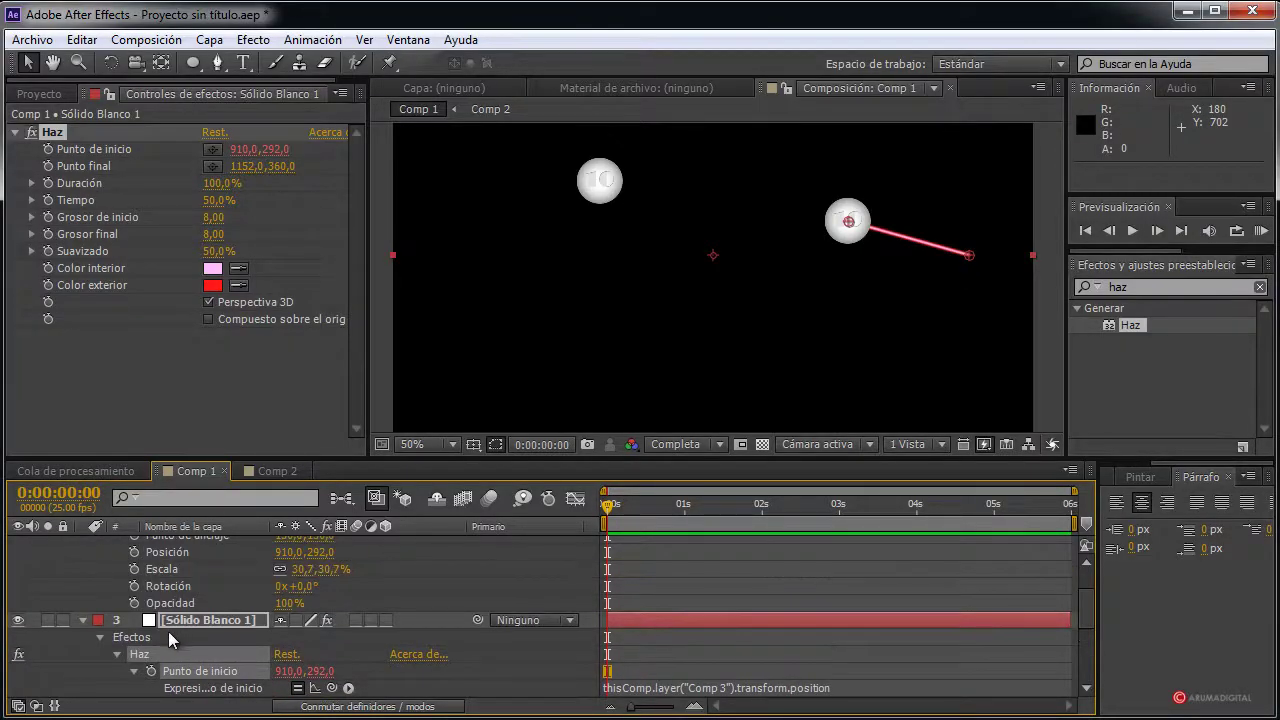
pyautogui.scroll(-3, 168, 631)
pyautogui.click(134, 620)
pyautogui.scroll(6, 137, 599)
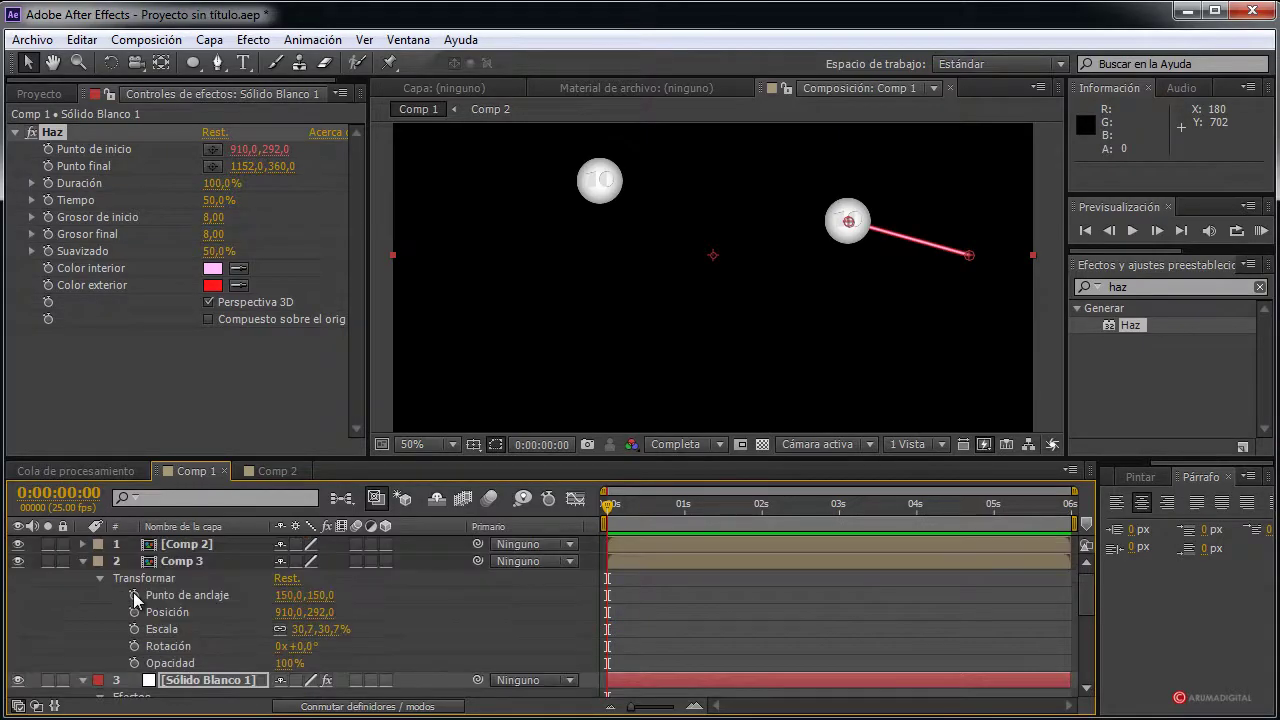
# Pick-whip the beam's Punto final to Comp 2's Position and return time to 0
pyautogui.click(84, 561)
pyautogui.click(84, 544)
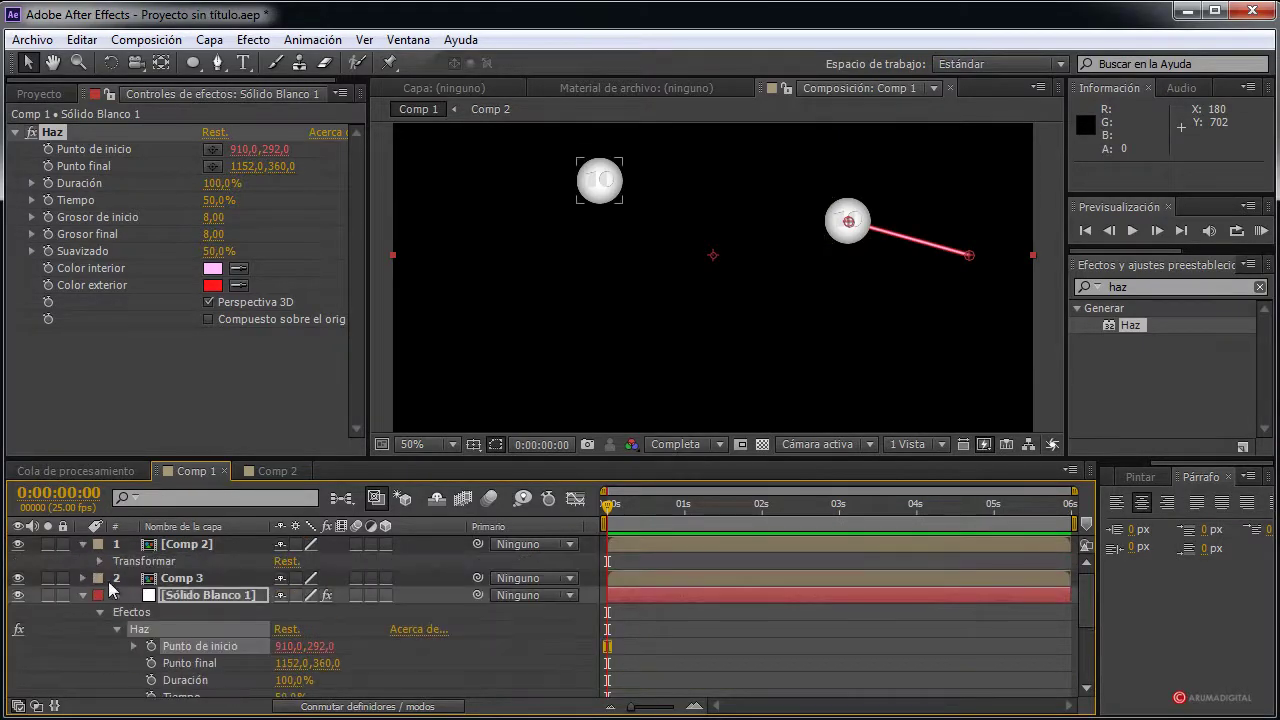
pyautogui.click(100, 561)
pyautogui.scroll(-2, 123, 597)
pyautogui.scroll(-3, 127, 608)
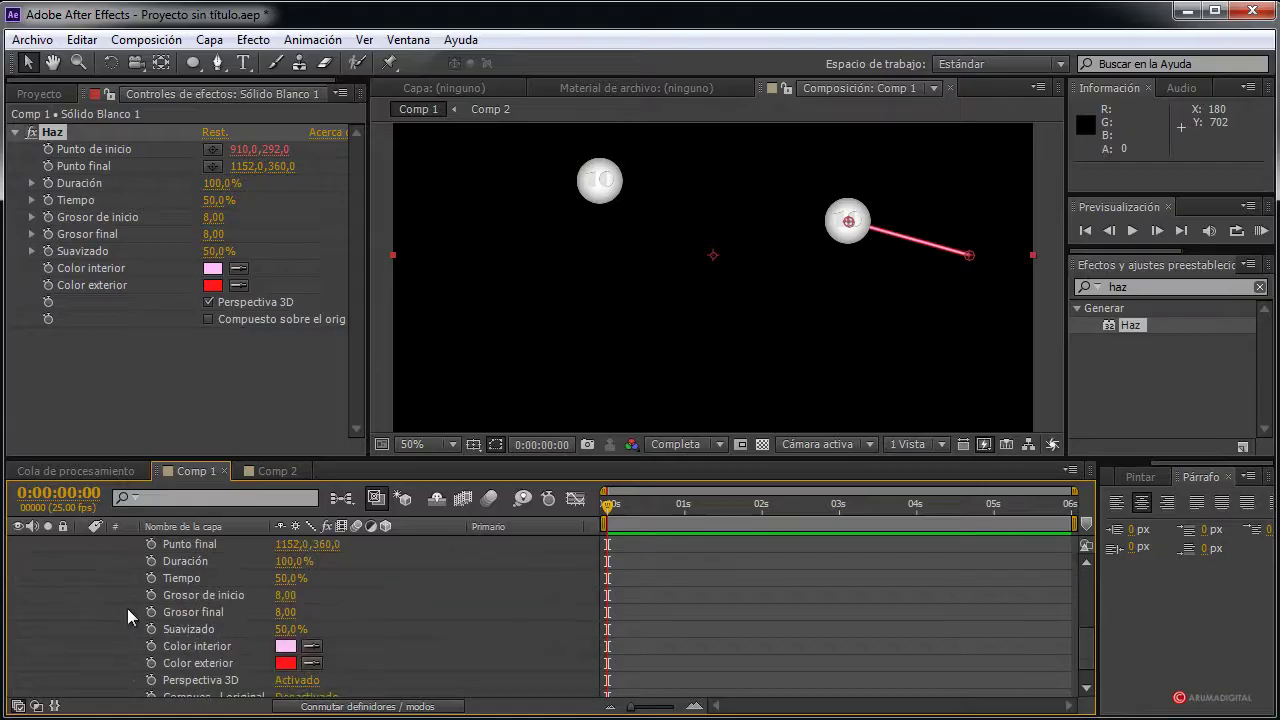
pyautogui.scroll(3, 140, 618)
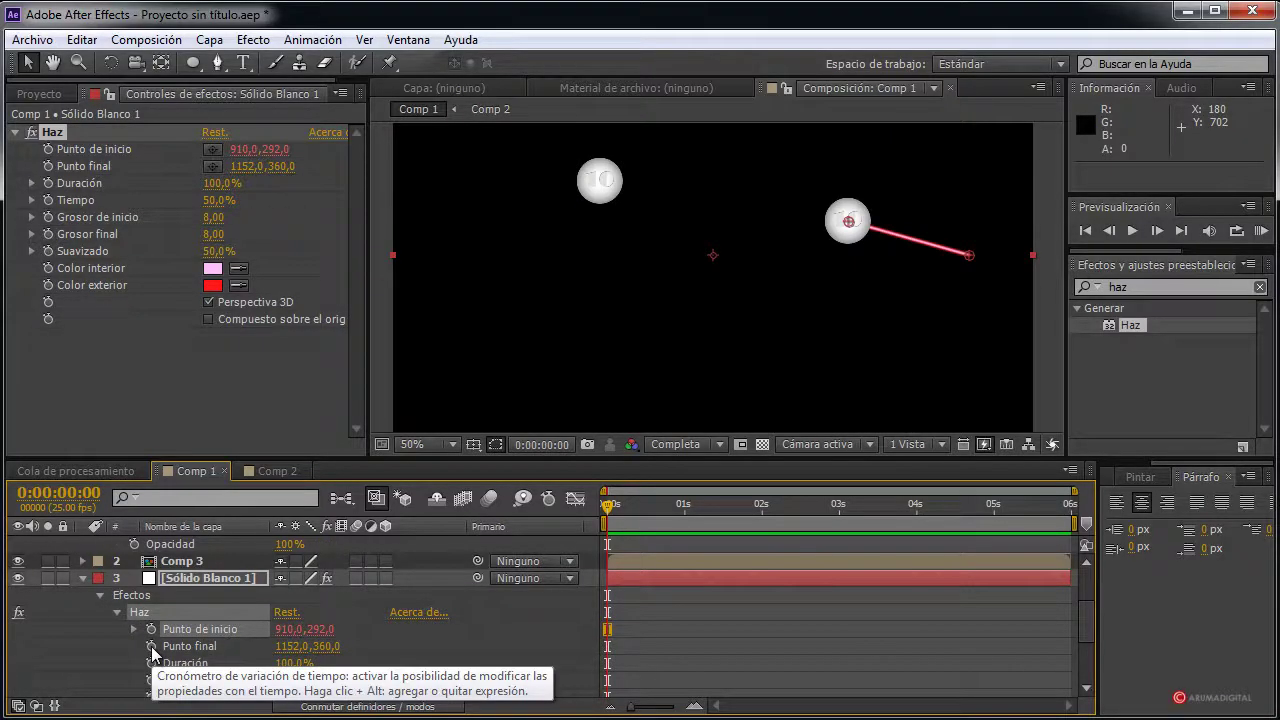
pyautogui.keyDown('alt'); pyautogui.click(153, 652); pyautogui.keyUp('alt')
pyautogui.moveTo(332, 663)
pyautogui.mouseDown()
pyautogui.moveTo(300, 612)
pyautogui.moveTo(184, 595)
pyautogui.mouseUp()
pyautogui.click(614, 515)
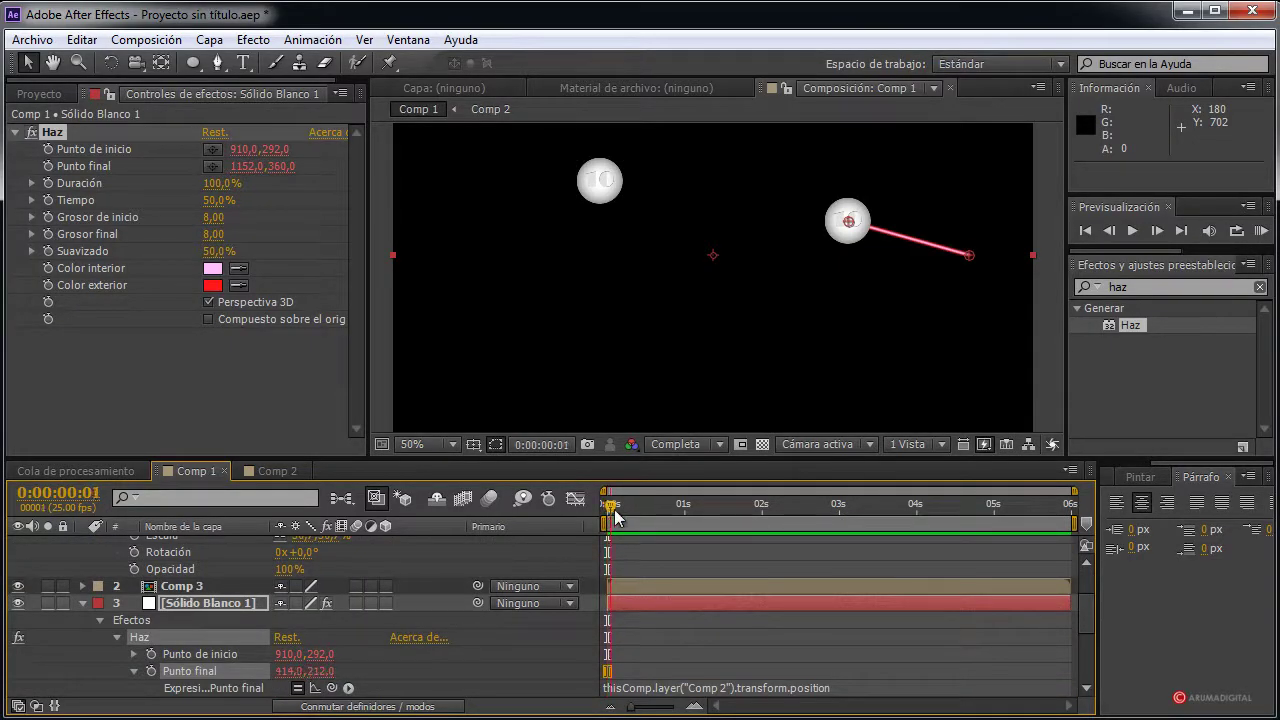
pyautogui.moveTo(614, 515); pyautogui.dragTo(604, 515)
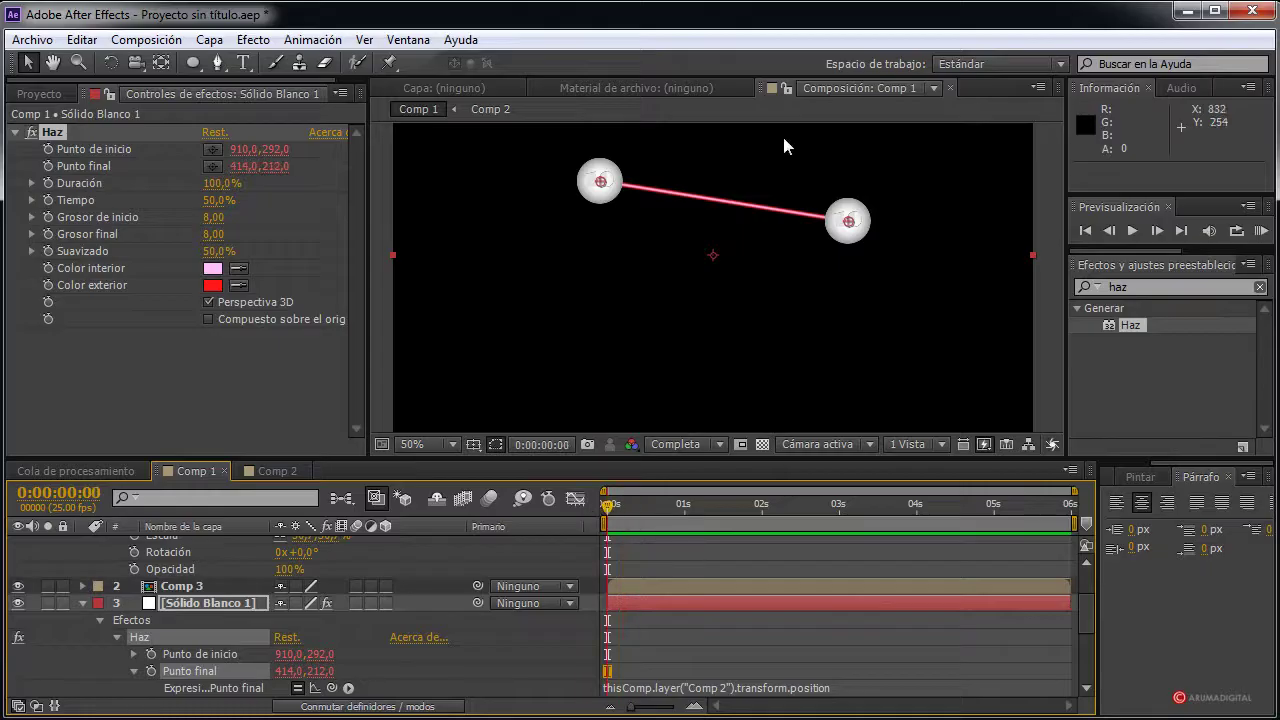
pyautogui.click(82, 603)
# Collapse Comp 2's properties and select the white solid's Haz effect
pyautogui.click(82, 544)
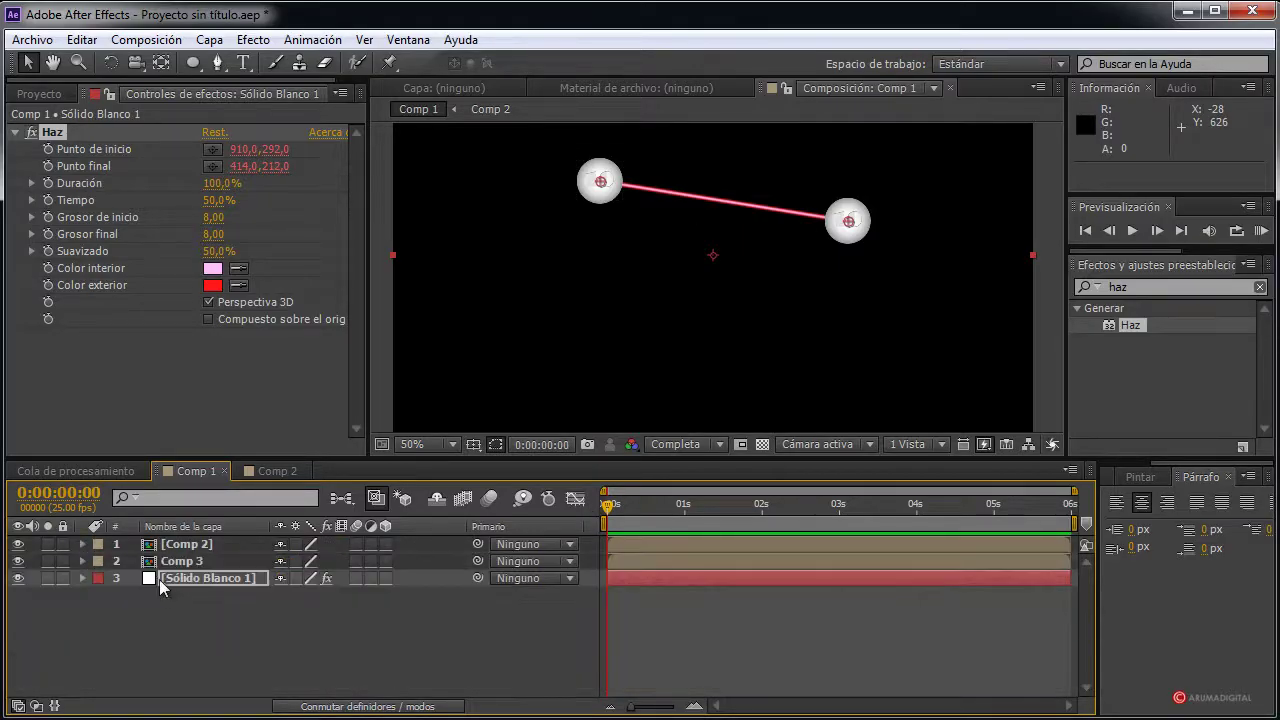
pyautogui.click(187, 544)
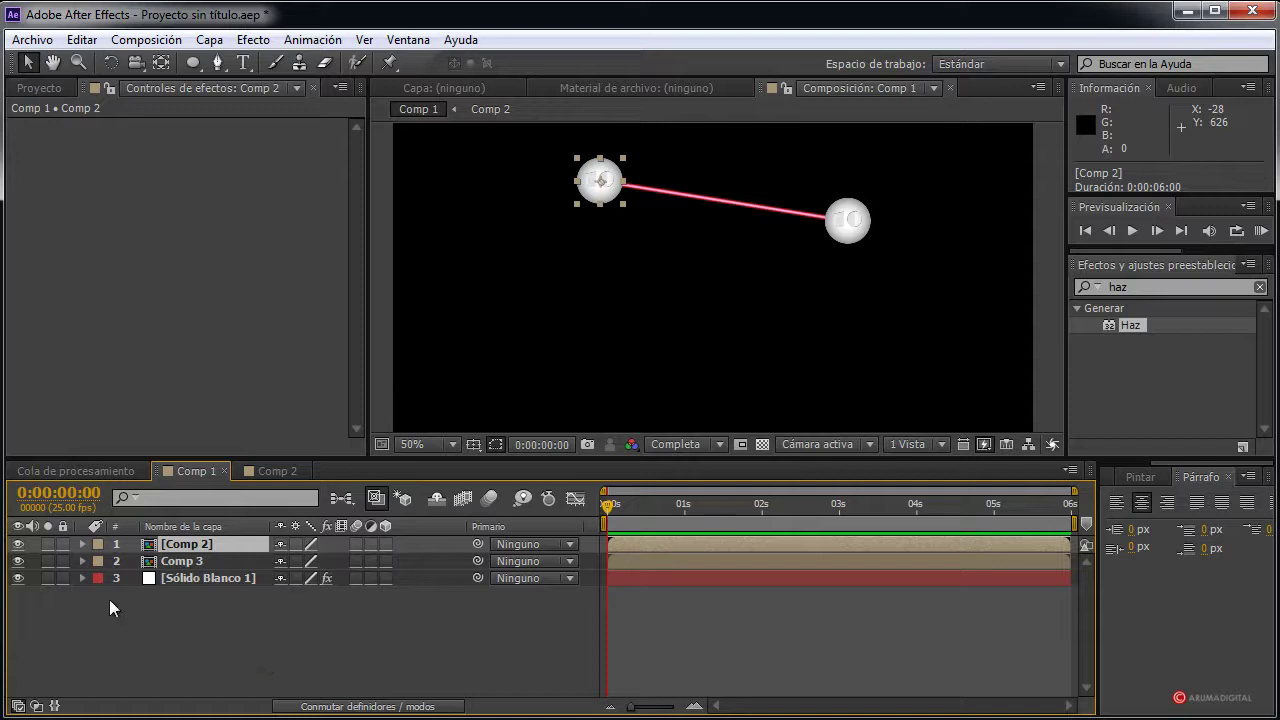
pyautogui.click(82, 578)
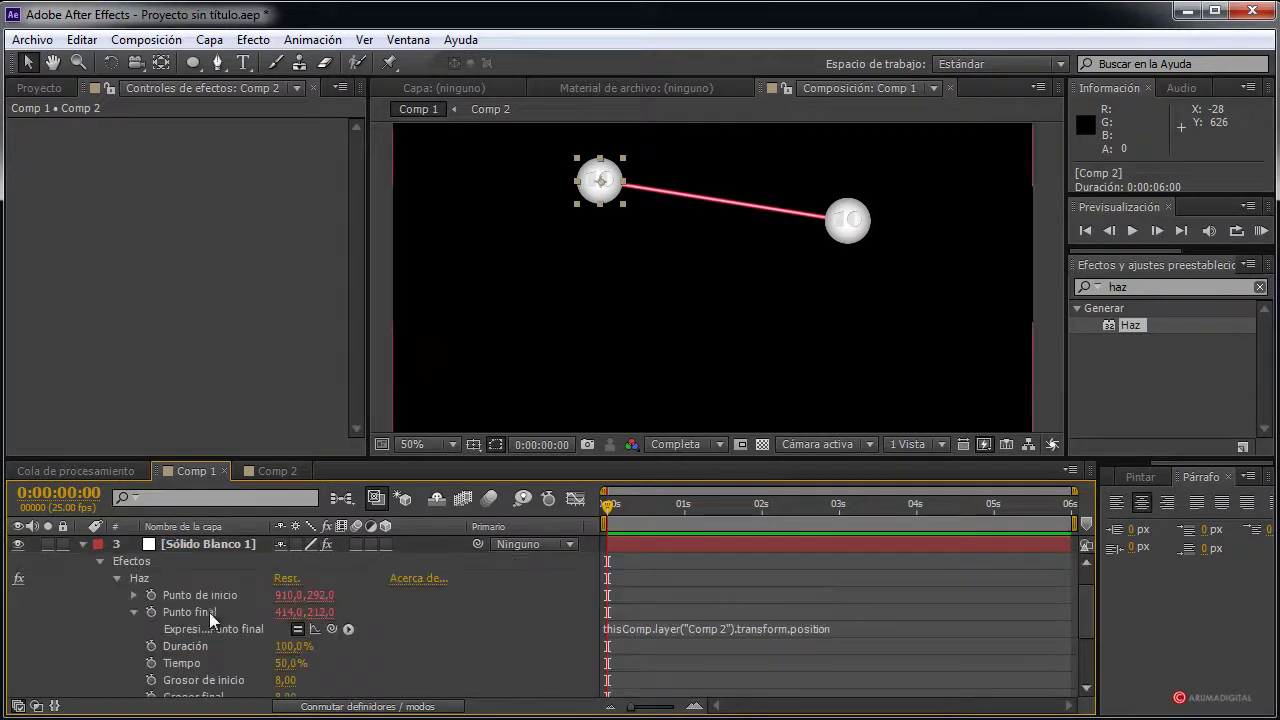
pyautogui.click(134, 612)
pyautogui.click(143, 578)
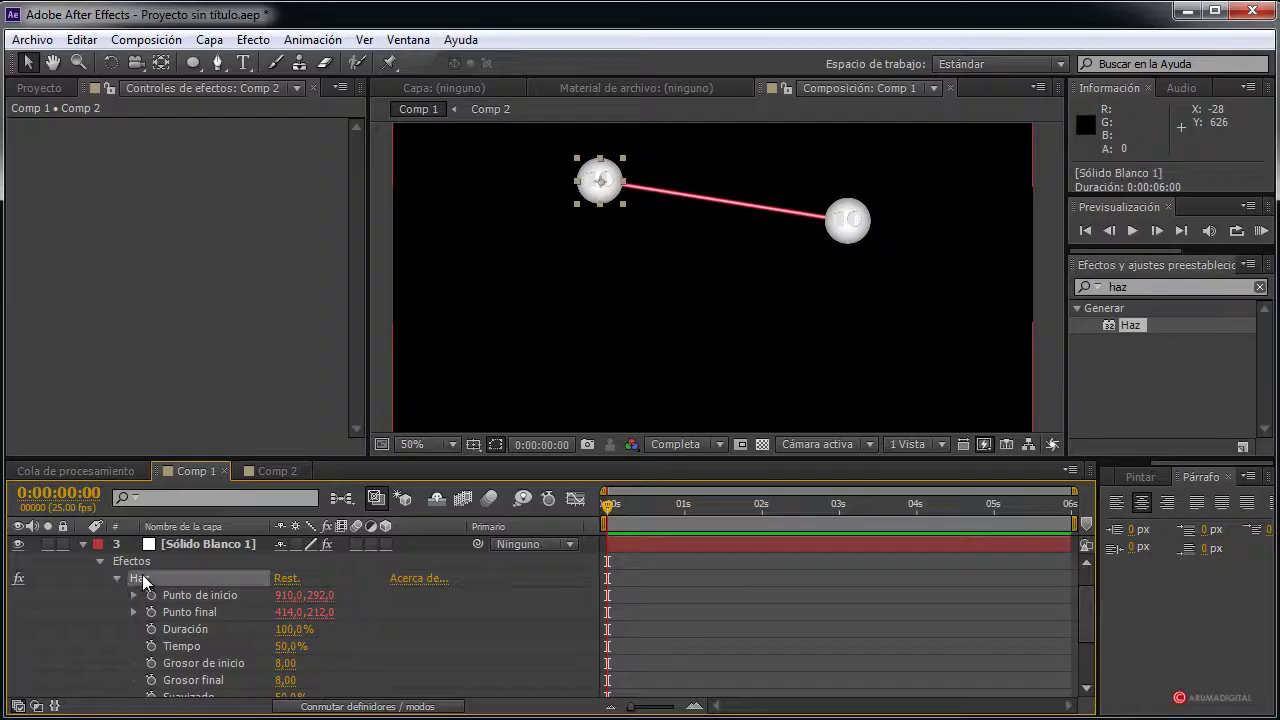
# Set the Haz Color interior and Color exterior both to white (FFFFFF)
pyautogui.click(213, 268)
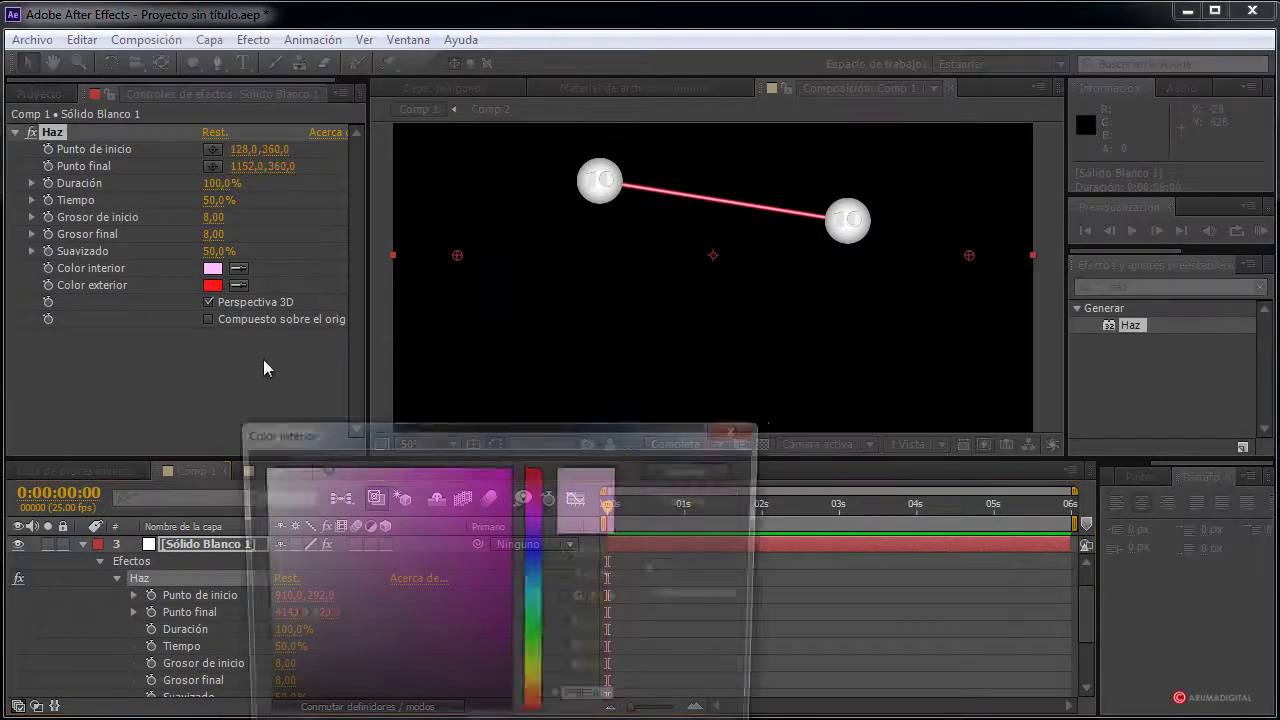
pyautogui.click(258, 467)
pyautogui.click(694, 470)
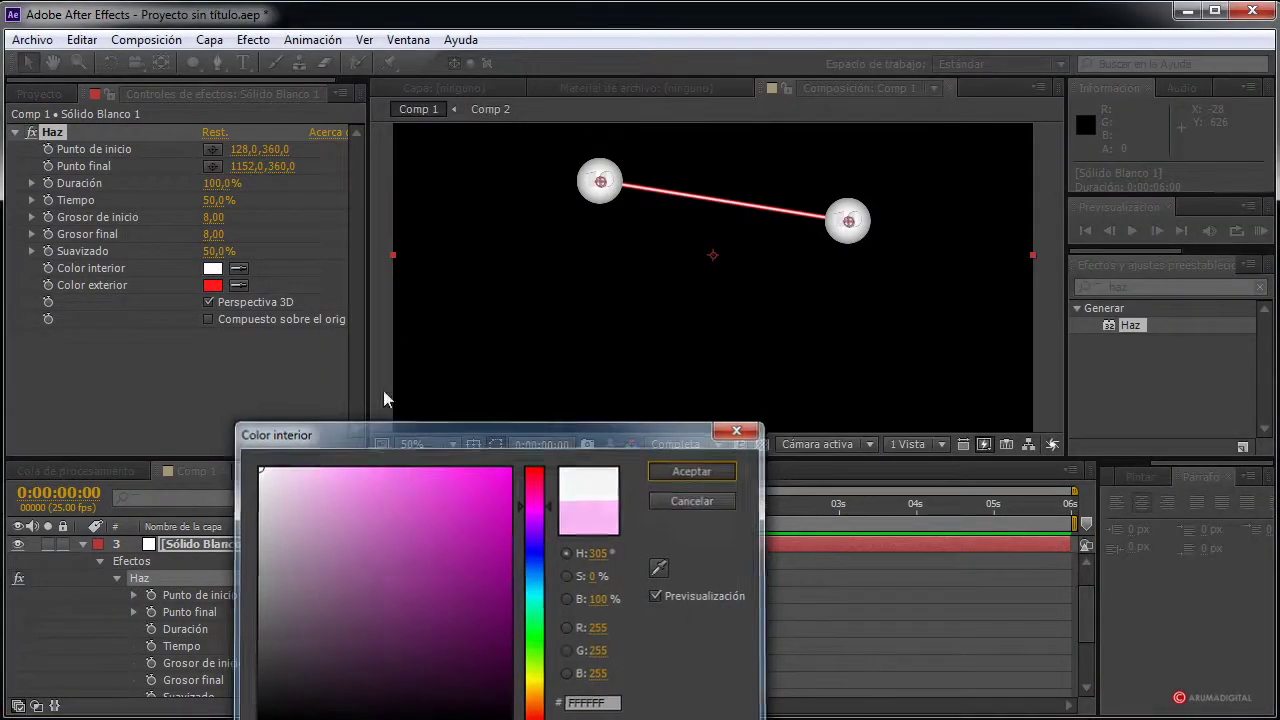
pyautogui.click(213, 285)
pyautogui.click(311, 507)
pyautogui.click(270, 474)
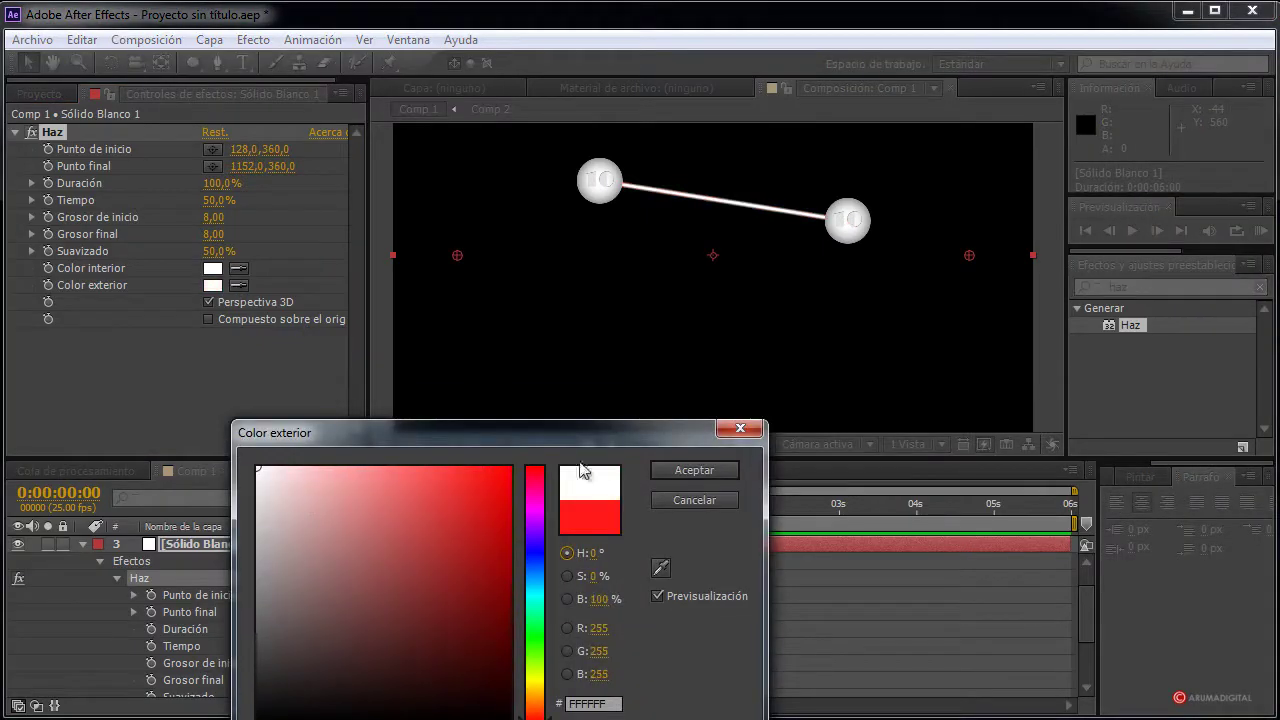
pyautogui.click(694, 470)
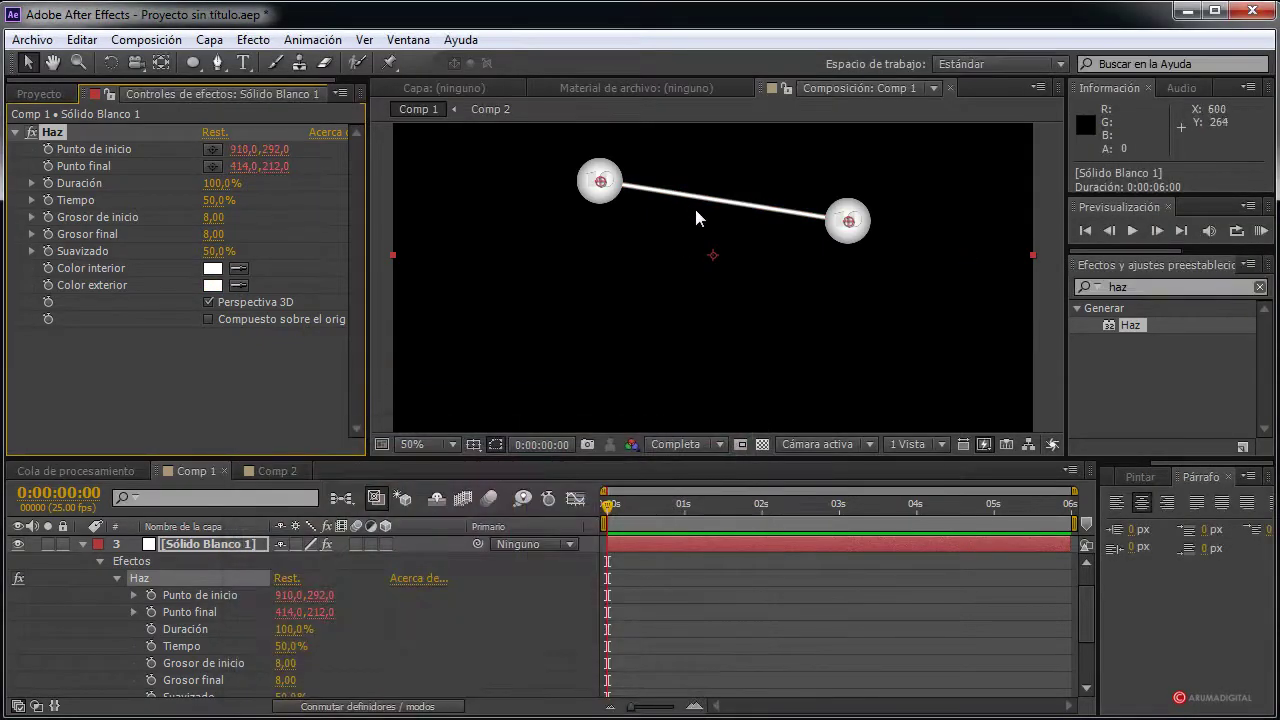
pyautogui.scroll(2, 682, 288)
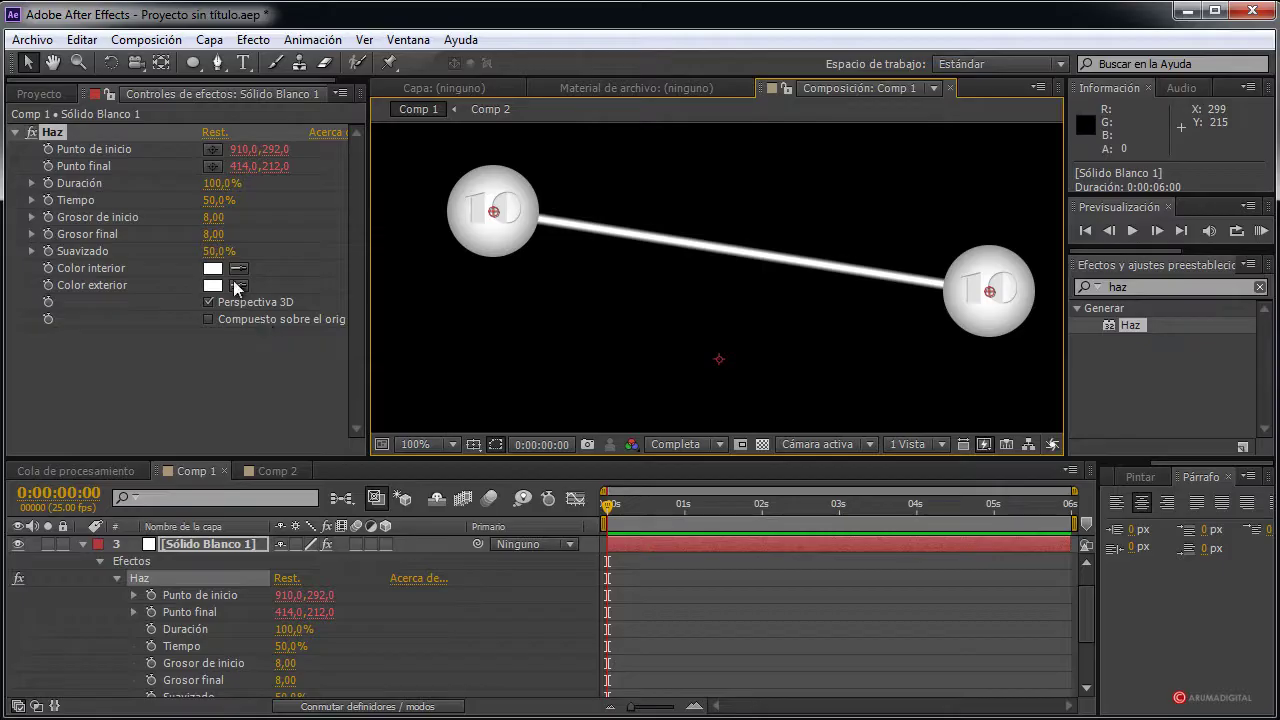
# Thin the beam to 1,70 start and end thickness, keeping Duración at 100%
pyautogui.moveTo(216, 234)
pyautogui.mouseDown()
pyautogui.moveTo(241, 233)
pyautogui.moveTo(141, 230)
pyautogui.moveTo(128, 252)
pyautogui.mouseUp()
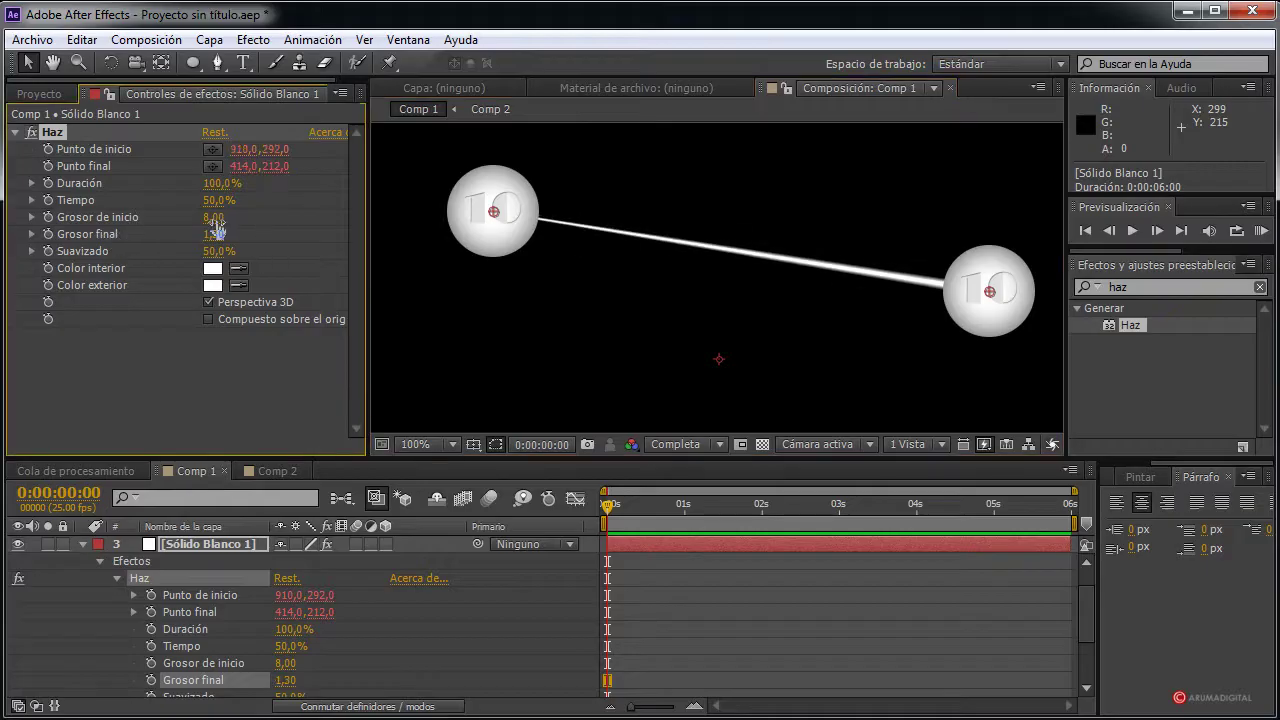
pyautogui.moveTo(212, 217); pyautogui.dragTo(141, 219)
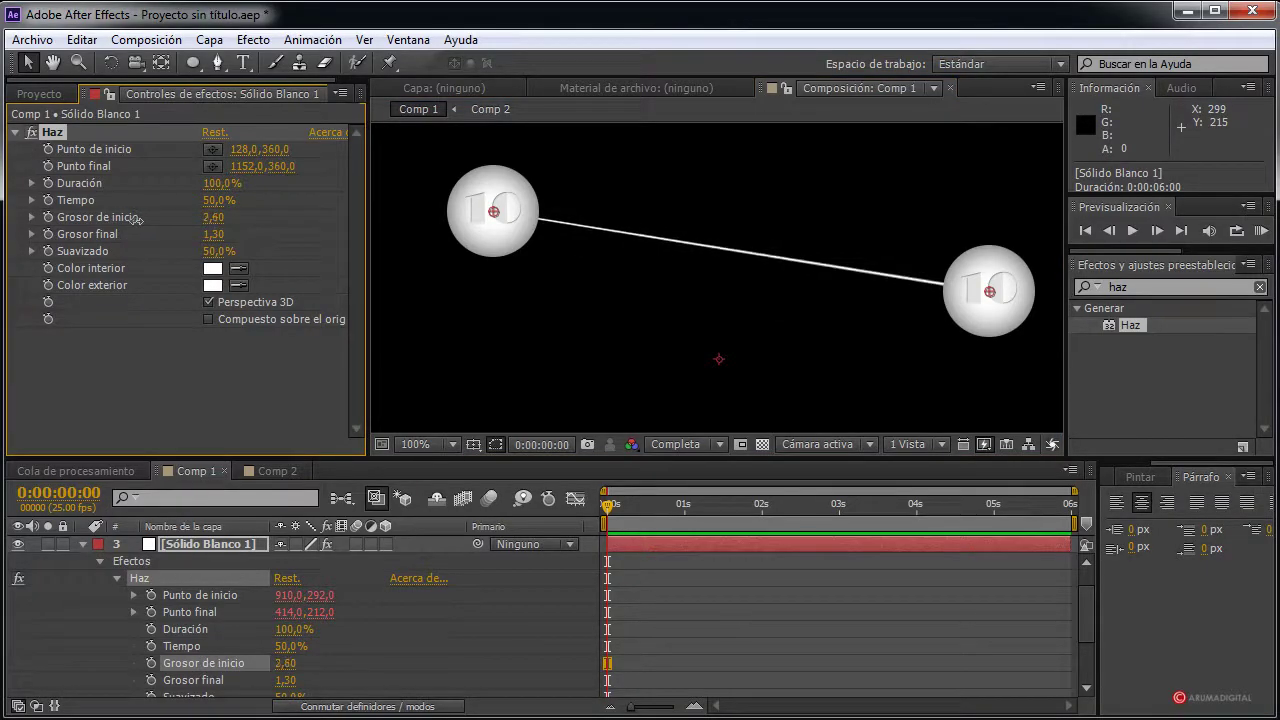
pyautogui.moveTo(141, 219); pyautogui.dragTo(118, 220)
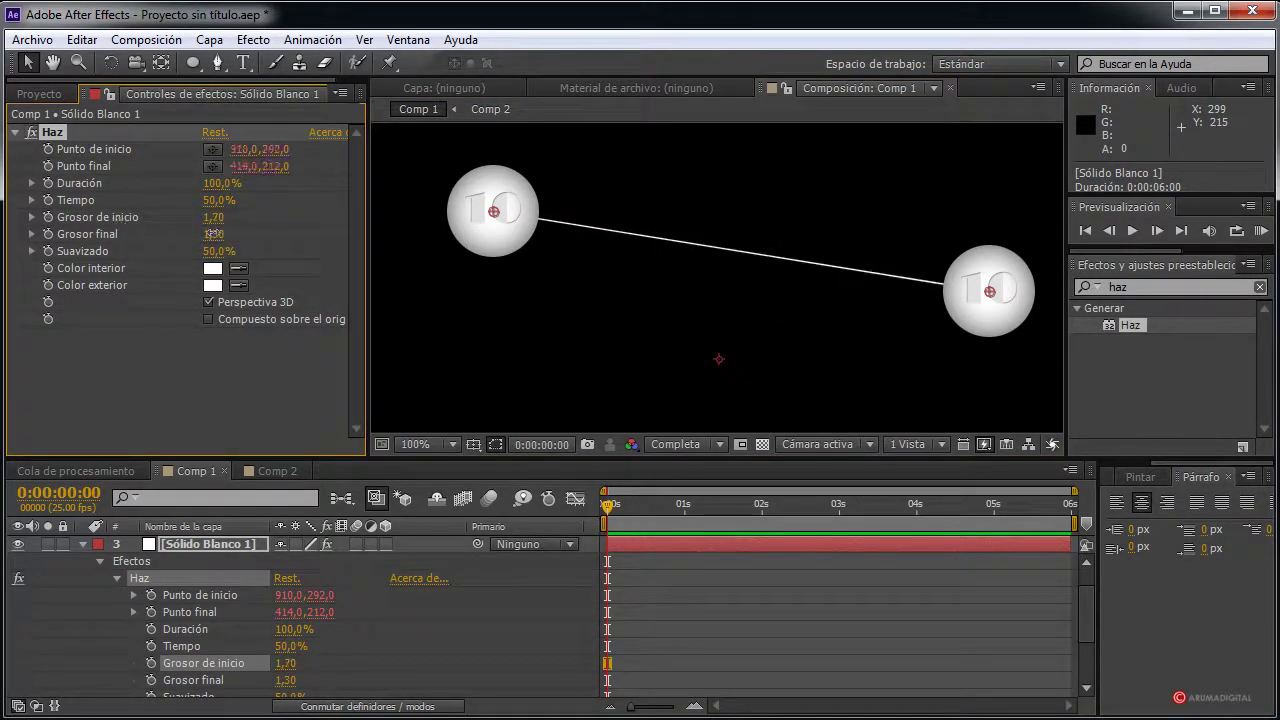
pyautogui.moveTo(213, 234); pyautogui.dragTo(212, 234)
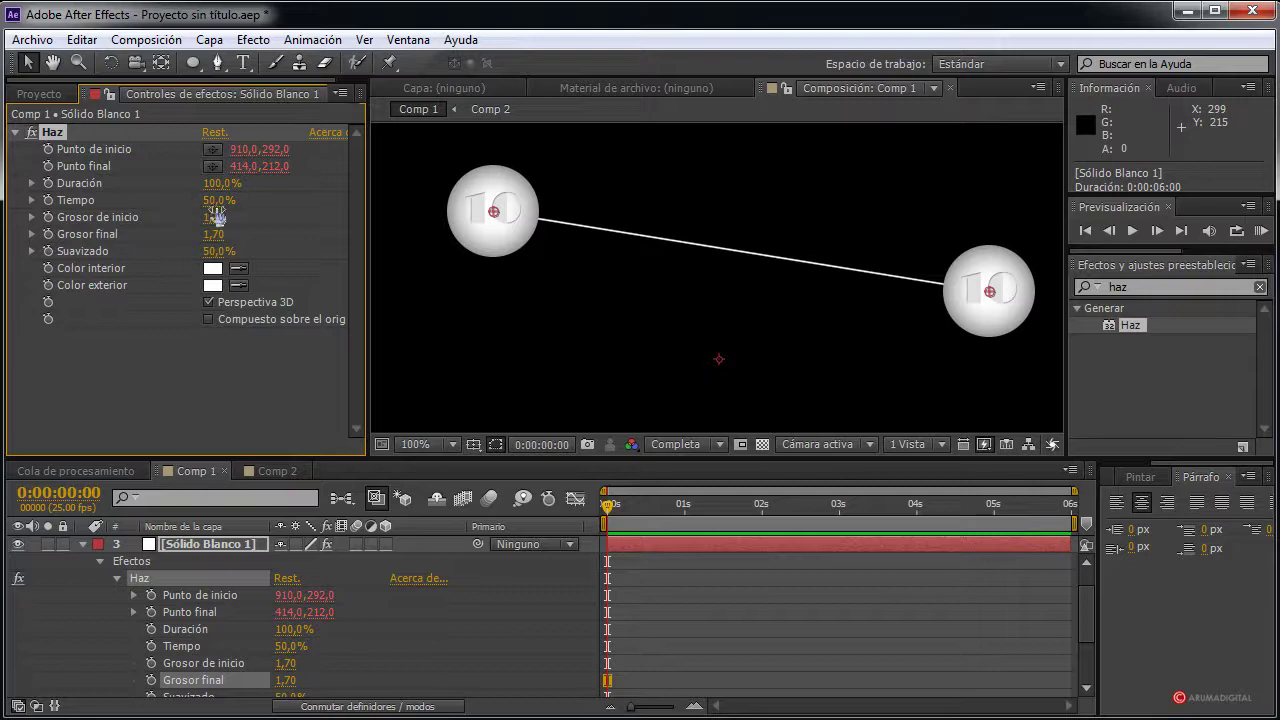
pyautogui.moveTo(224, 184); pyautogui.dragTo(206, 185)
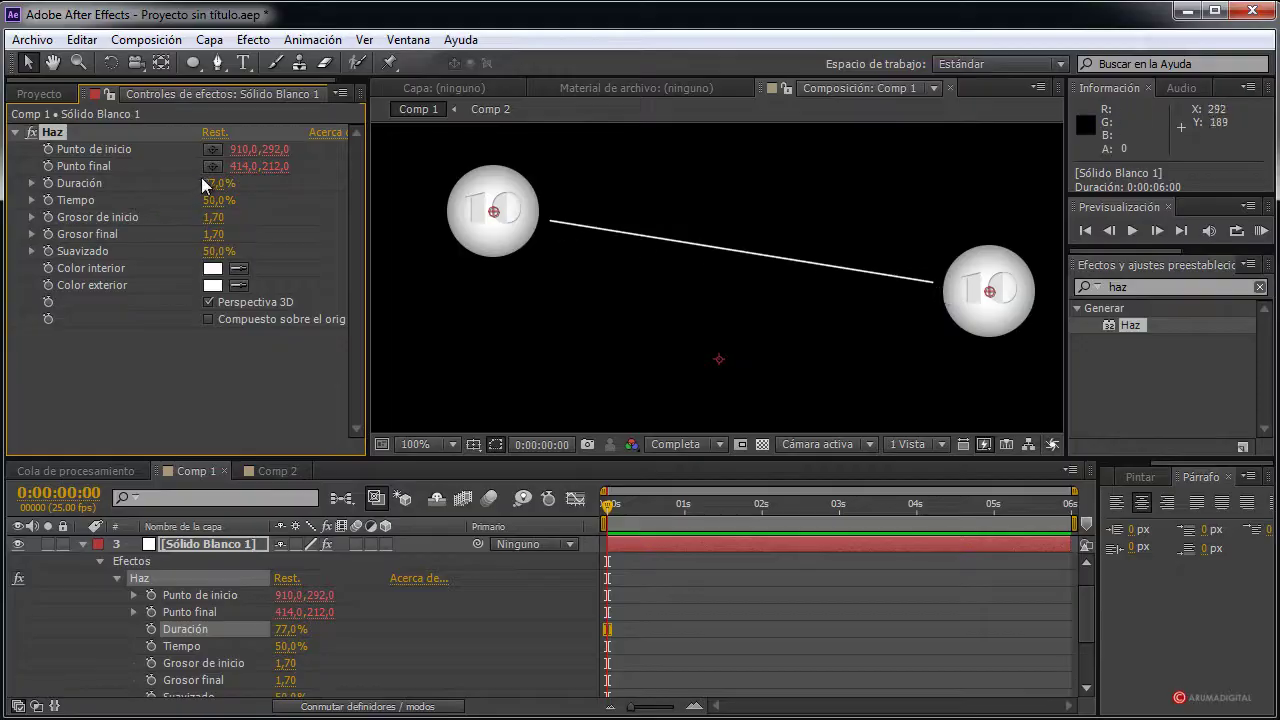
pyautogui.moveTo(218, 188); pyautogui.dragTo(305, 185)
# Collapse the white solid's effects group in the timeline
pyautogui.scroll(1, 621, 301)
pyautogui.scroll(-2, 621, 301)
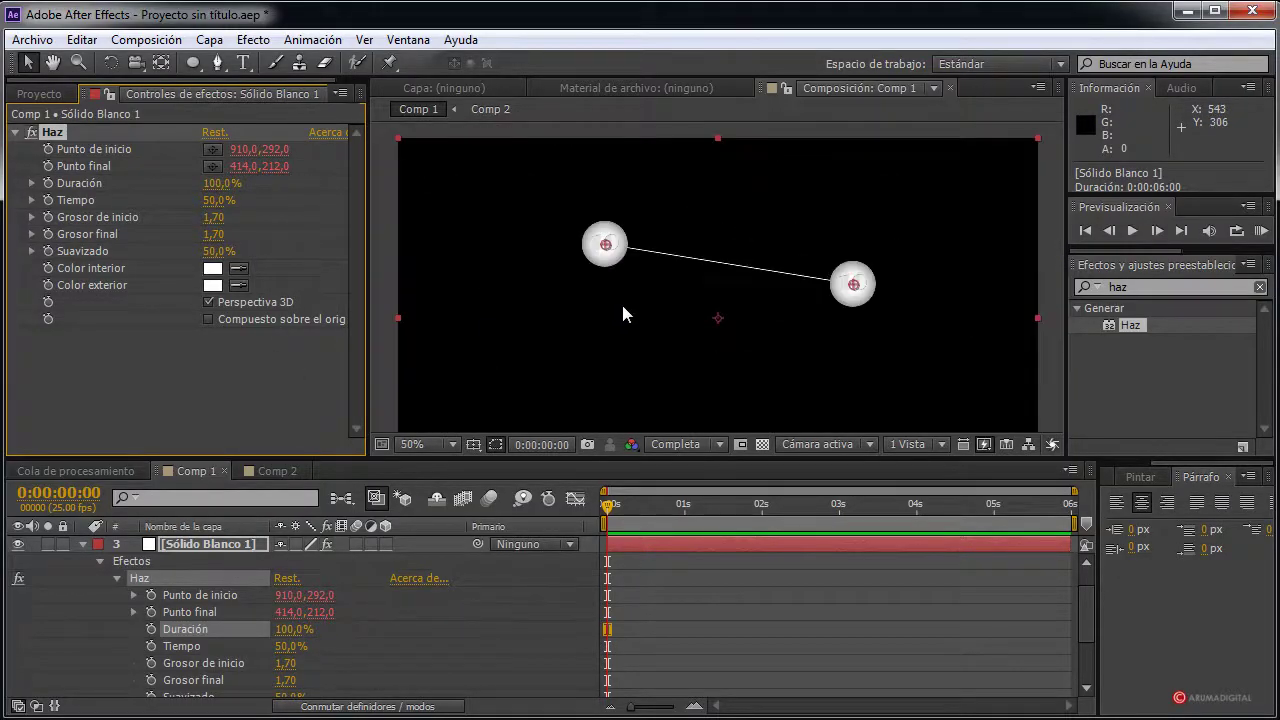
pyautogui.scroll(1, 585, 309)
pyautogui.scroll(-2, 588, 301)
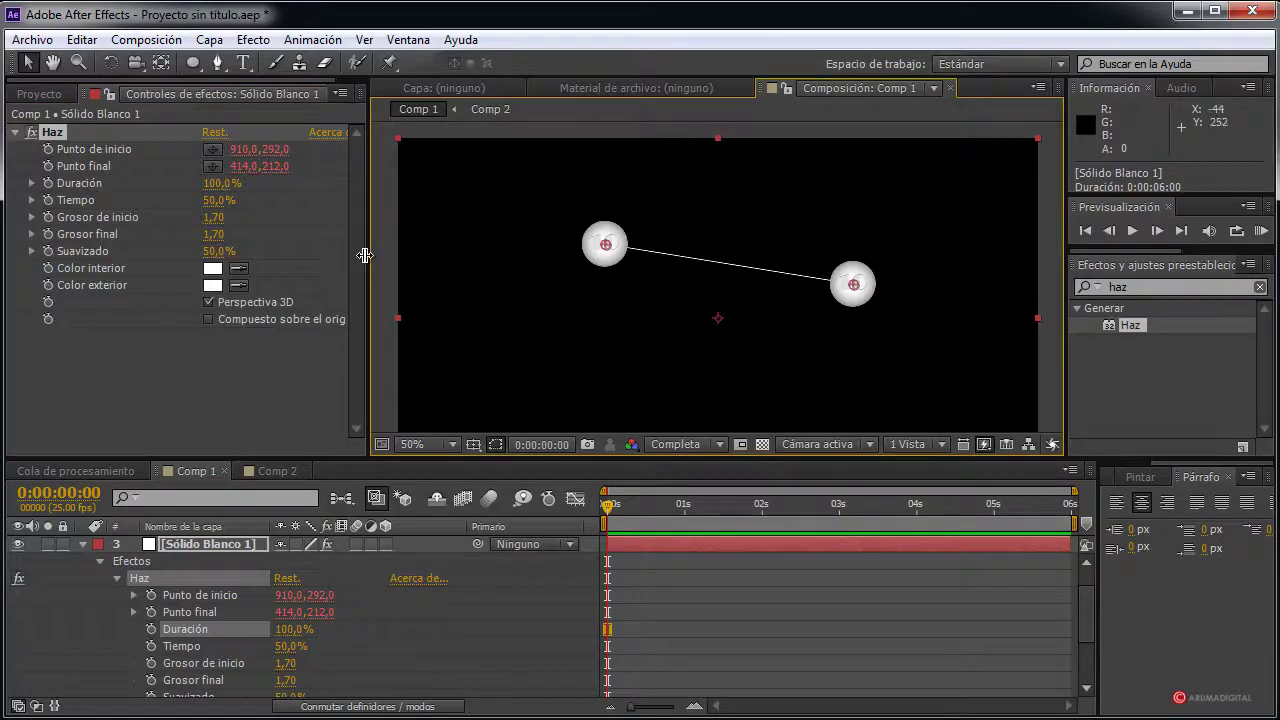
pyautogui.scroll(2, 448, 287)
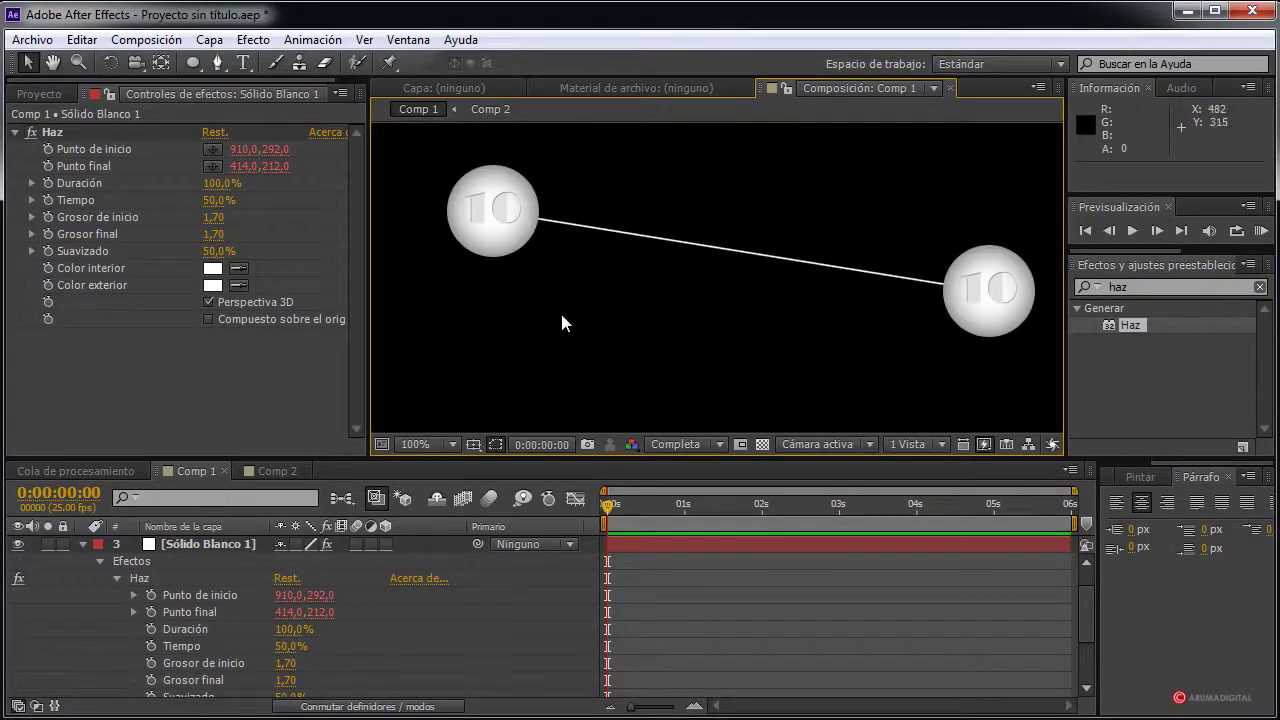
pyautogui.click(99, 561)
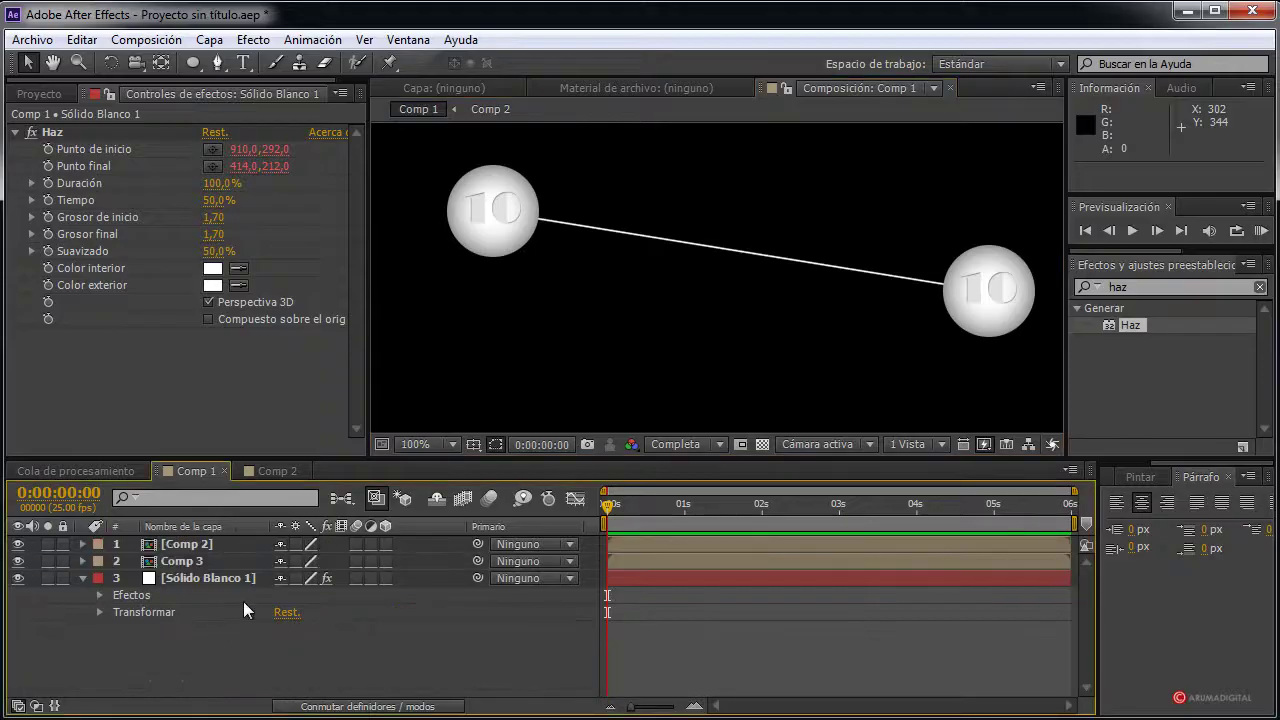
pyautogui.click(120, 561)
# Expand Comp 3's Transform and add an expression to its Position
pyautogui.click(96, 547)
pyautogui.click(82, 544)
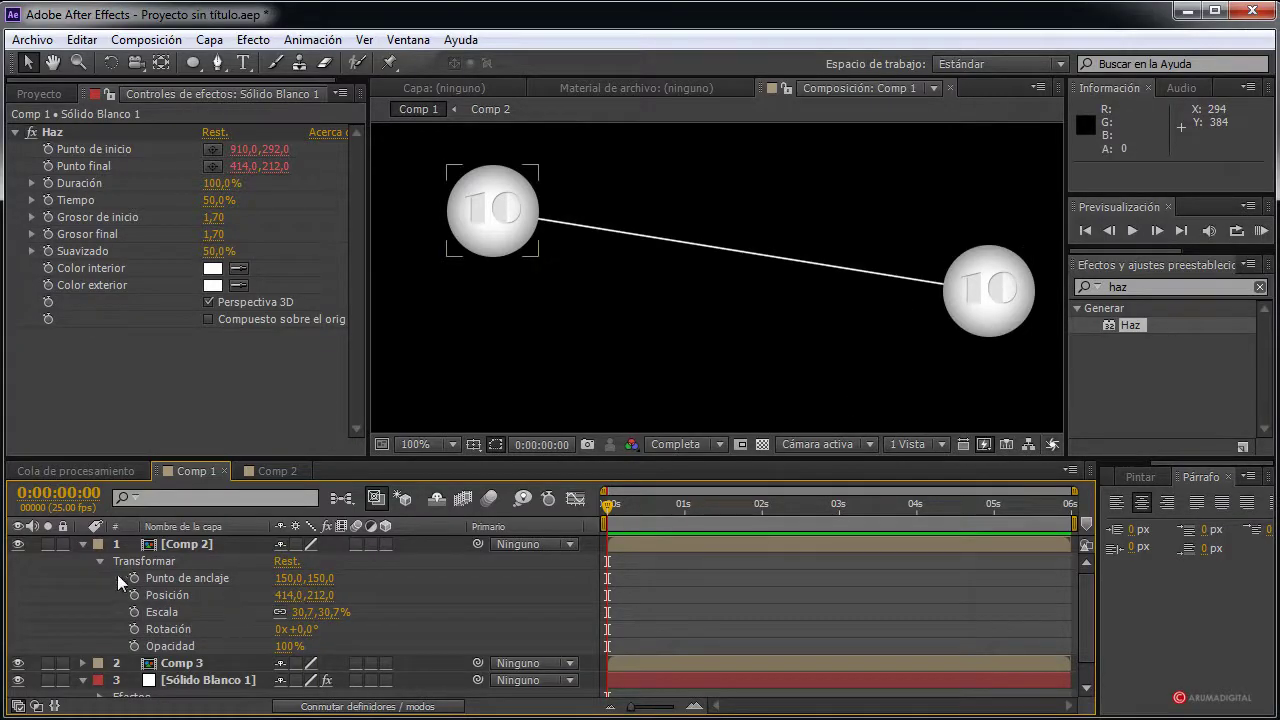
pyautogui.click(84, 544)
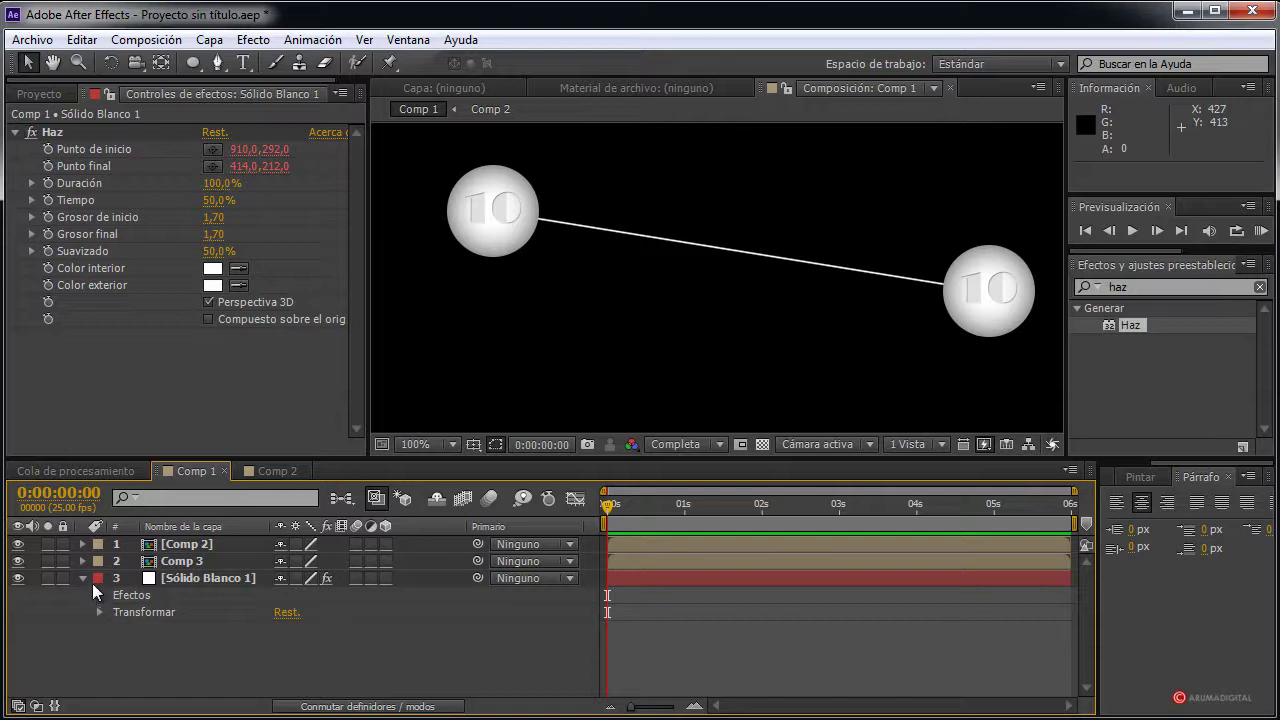
pyautogui.click(85, 577)
pyautogui.click(83, 561)
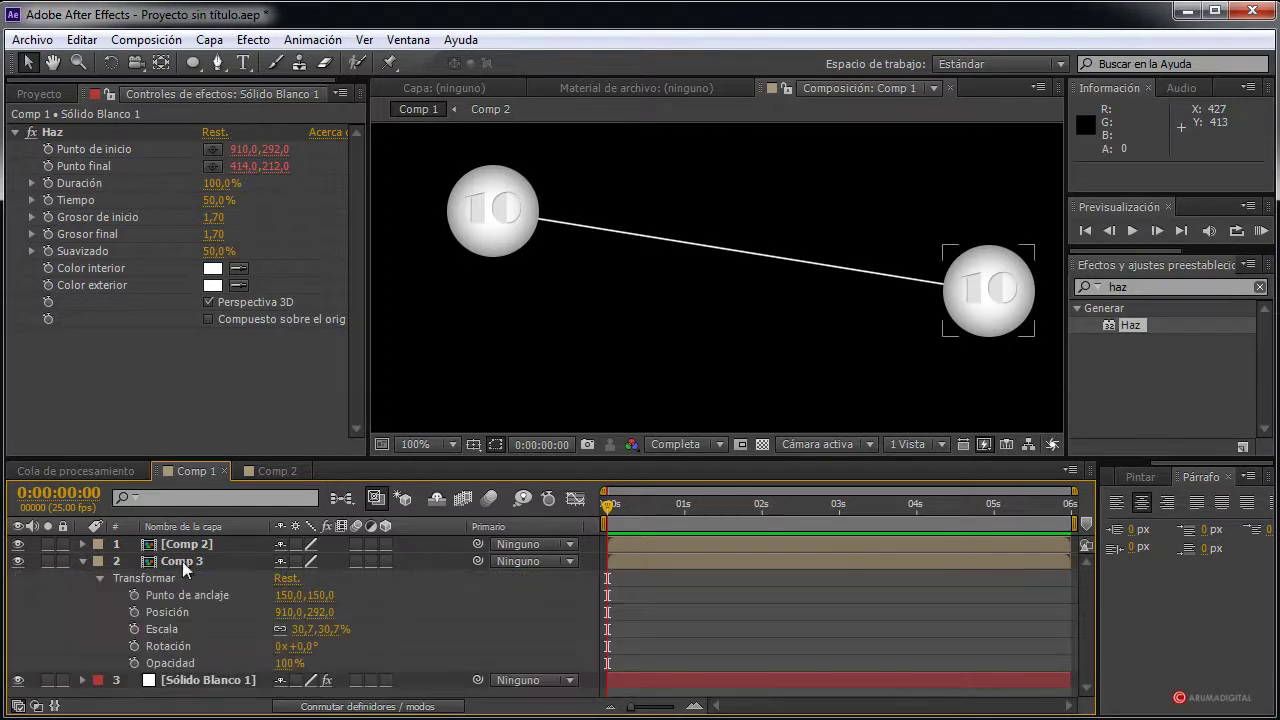
pyautogui.keyDown('alt'); pyautogui.click(135, 612); pyautogui.keyUp('alt')
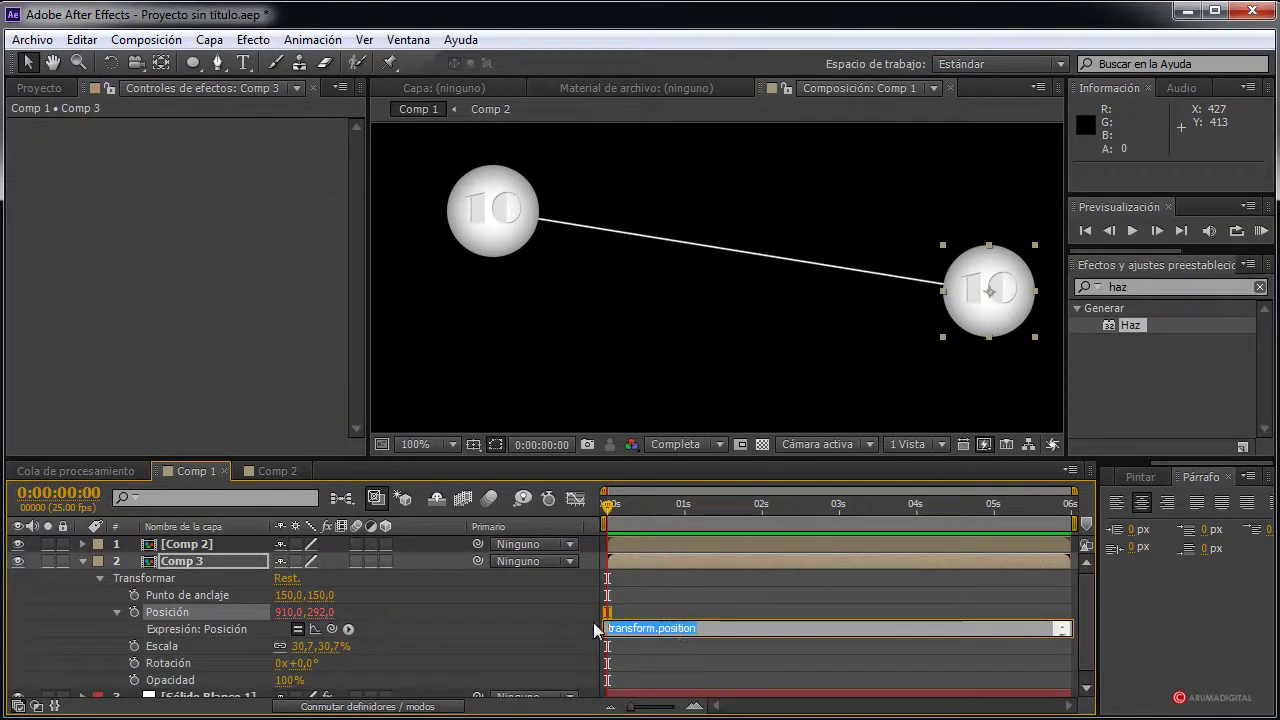
# Give Comp 3 and Comp 2 Position the wiggle(1,50) expression and preview
pyautogui.write('wiggl')
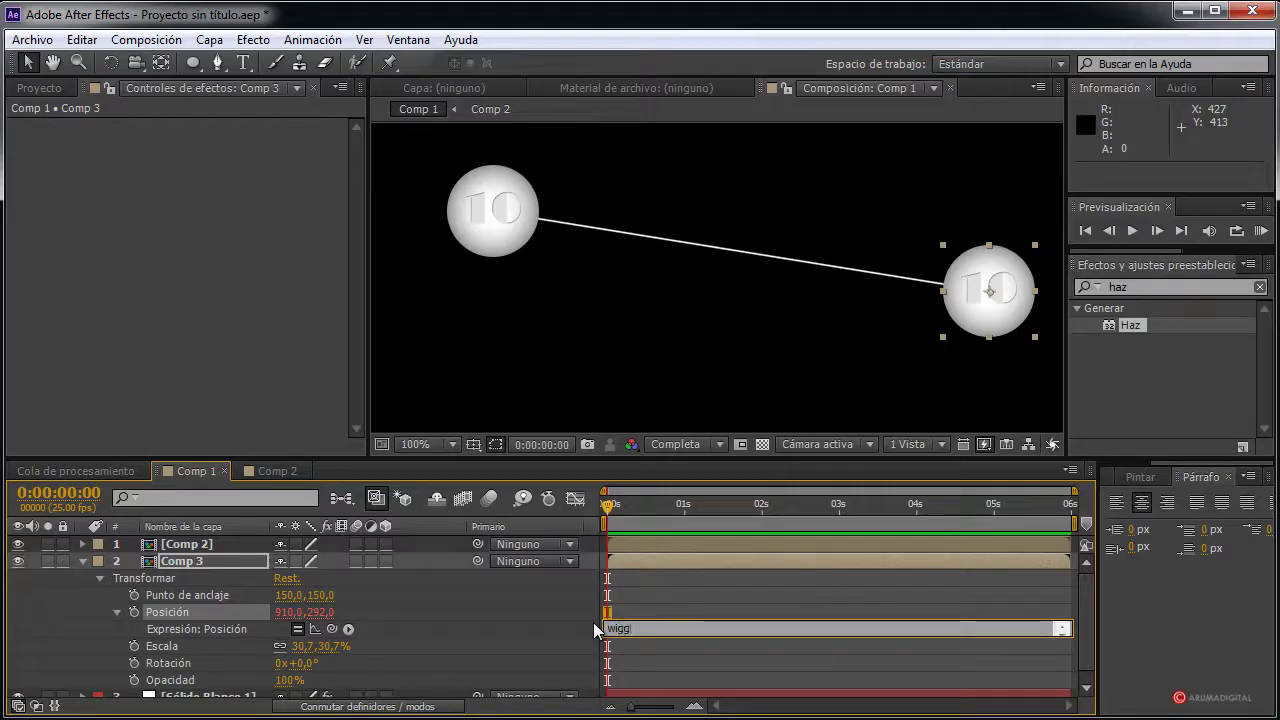
pyautogui.write('e(')
pyautogui.write('1,')
pyautogui.write('50')
pyautogui.write(')')
pyautogui.click(674, 604)
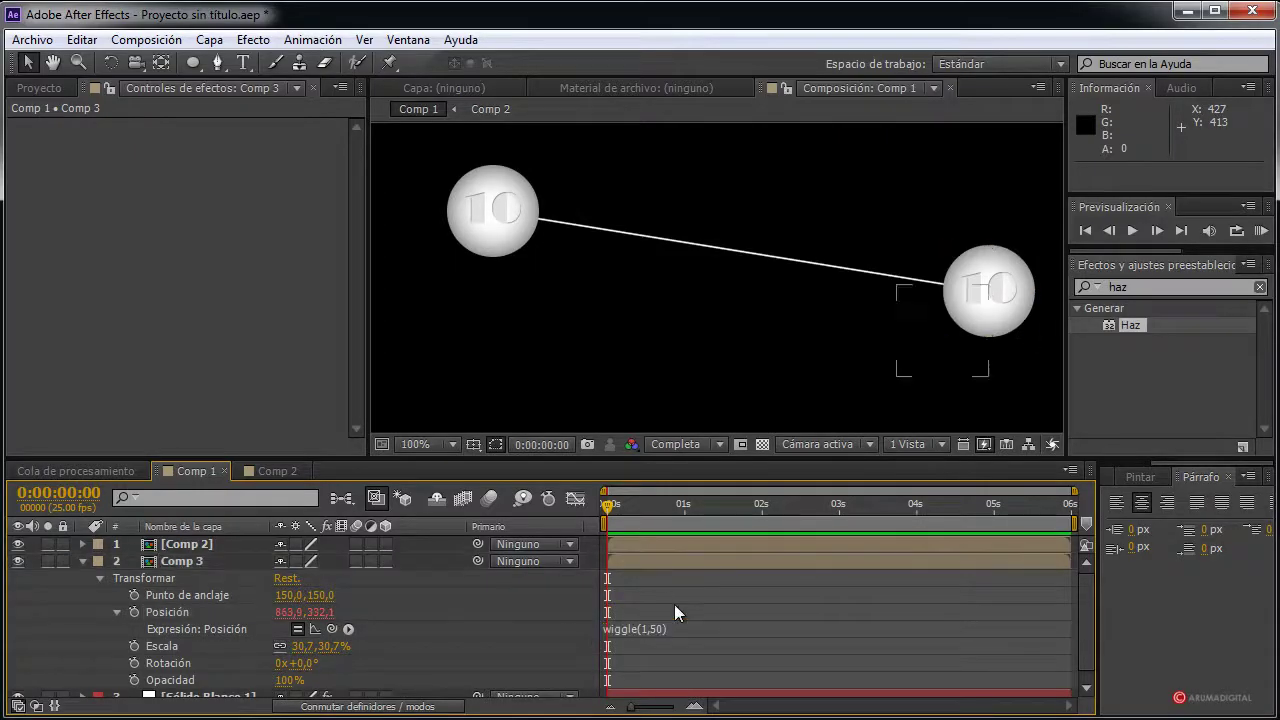
pyautogui.click(88, 543)
pyautogui.click(85, 543)
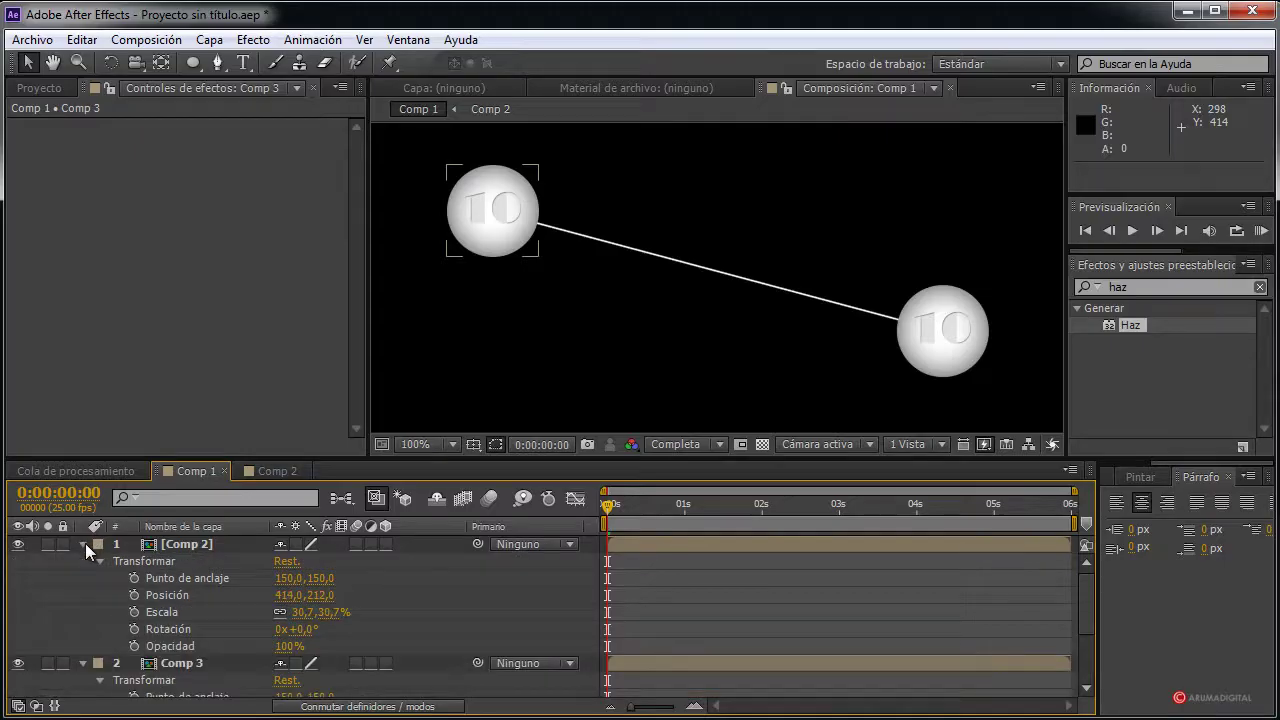
pyautogui.keyDown('alt'); pyautogui.click(136, 595); pyautogui.keyUp('alt')
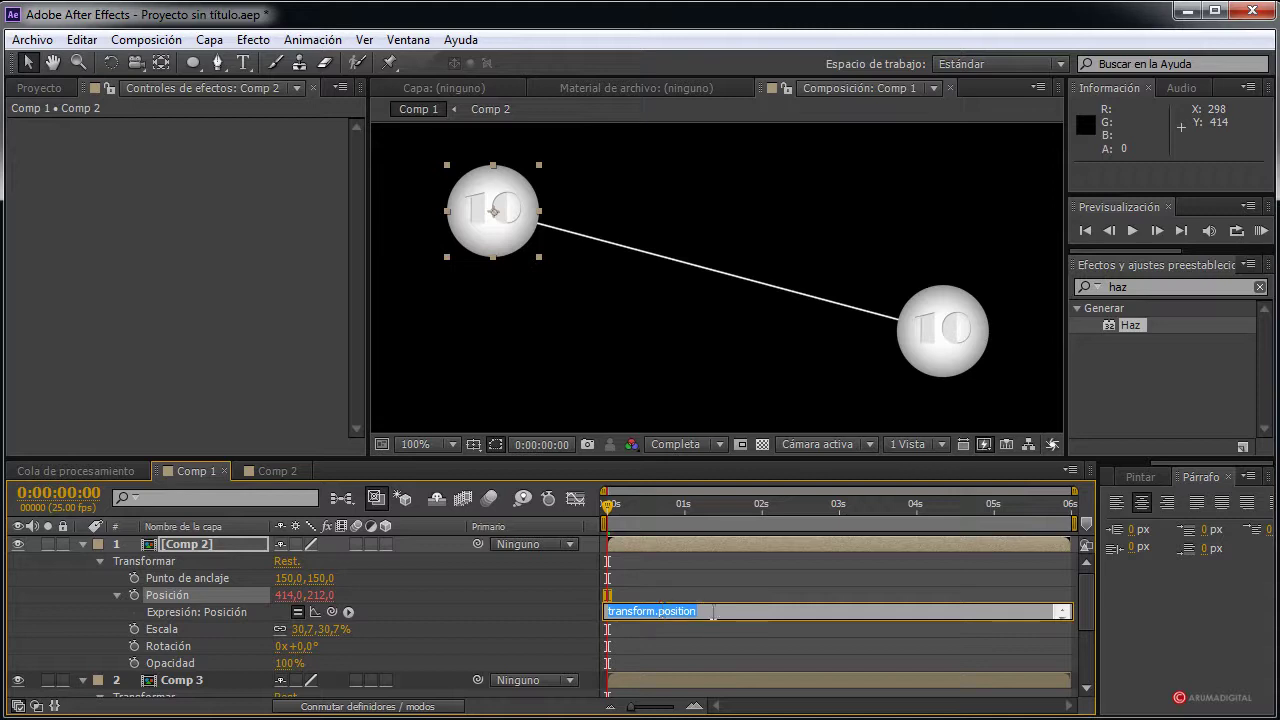
pyautogui.write('wiggle')
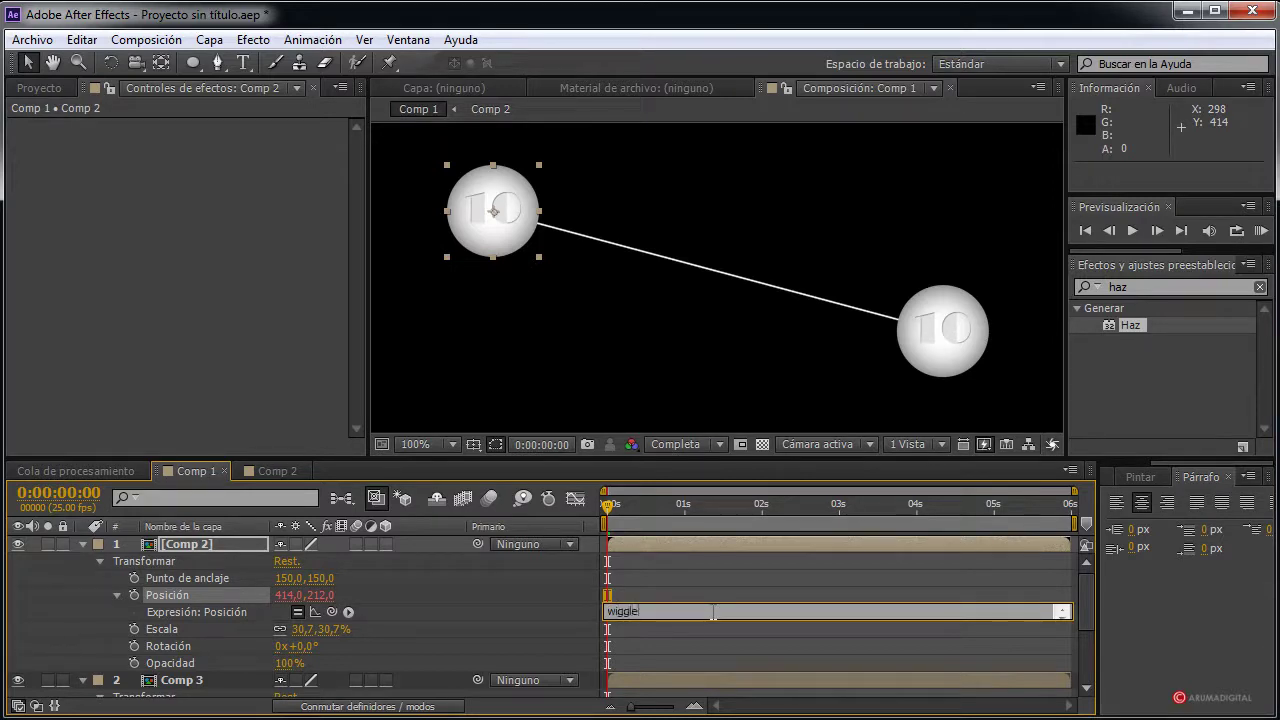
pyautogui.write('(1,')
pyautogui.write('50)')
pyautogui.click(787, 571)
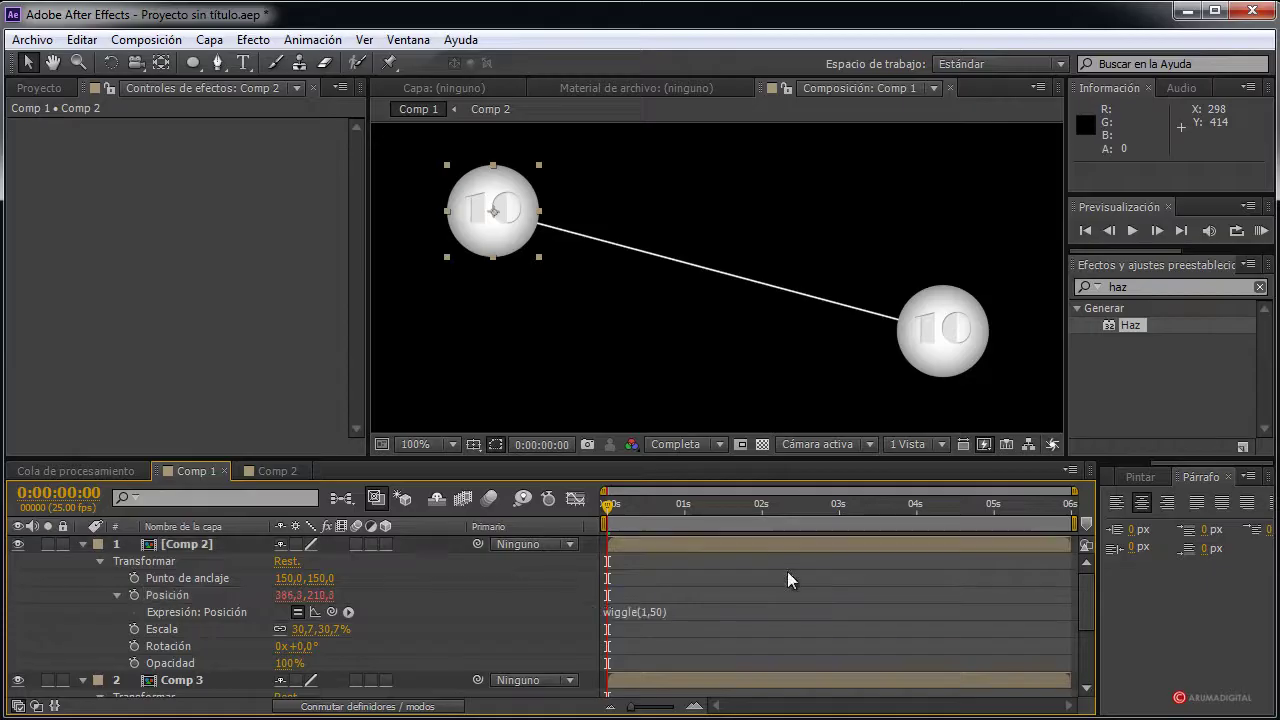
pyautogui.moveTo(609, 508)
pyautogui.mouseDown()
pyautogui.moveTo(884, 518)
pyautogui.moveTo(563, 522)
pyautogui.mouseUp()
pyautogui.click(180, 544)
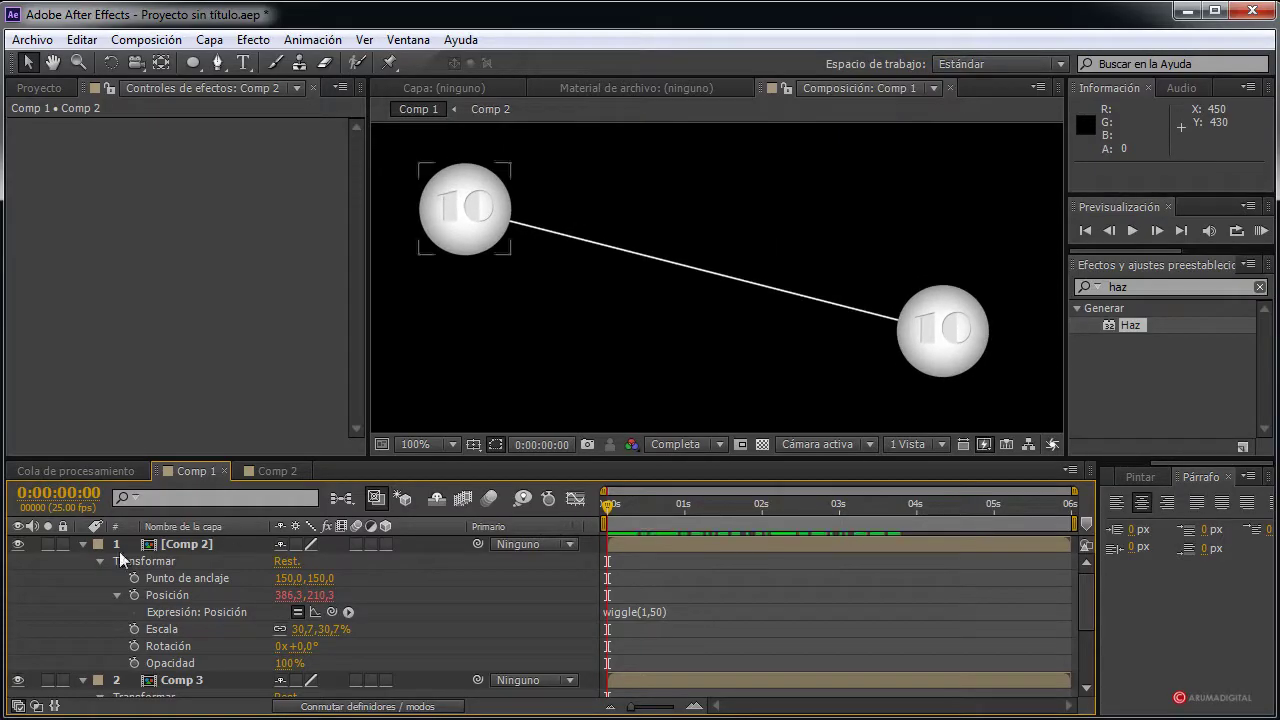
pyautogui.click(83, 543)
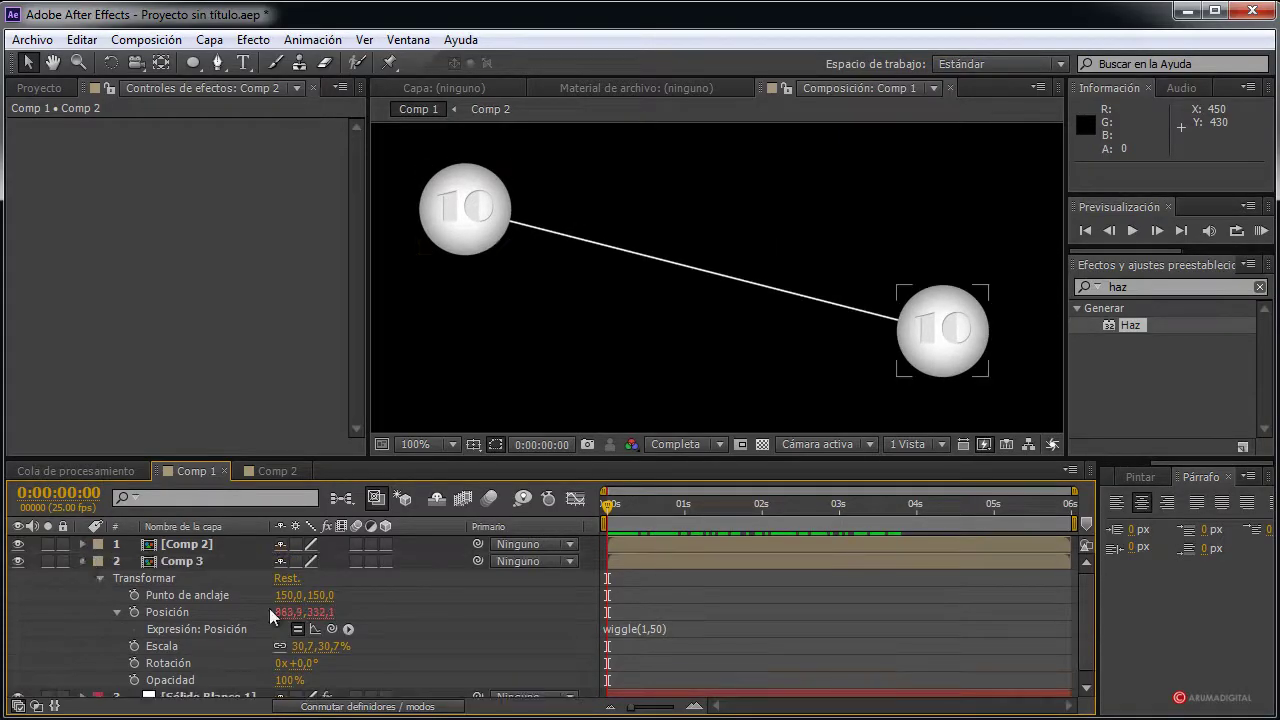
# Fold Comp 3's properties, scrub the drifting balls, return to frame one, reselect Comp 2
pyautogui.click(83, 561)
pyautogui.scroll(-2, 668, 397)
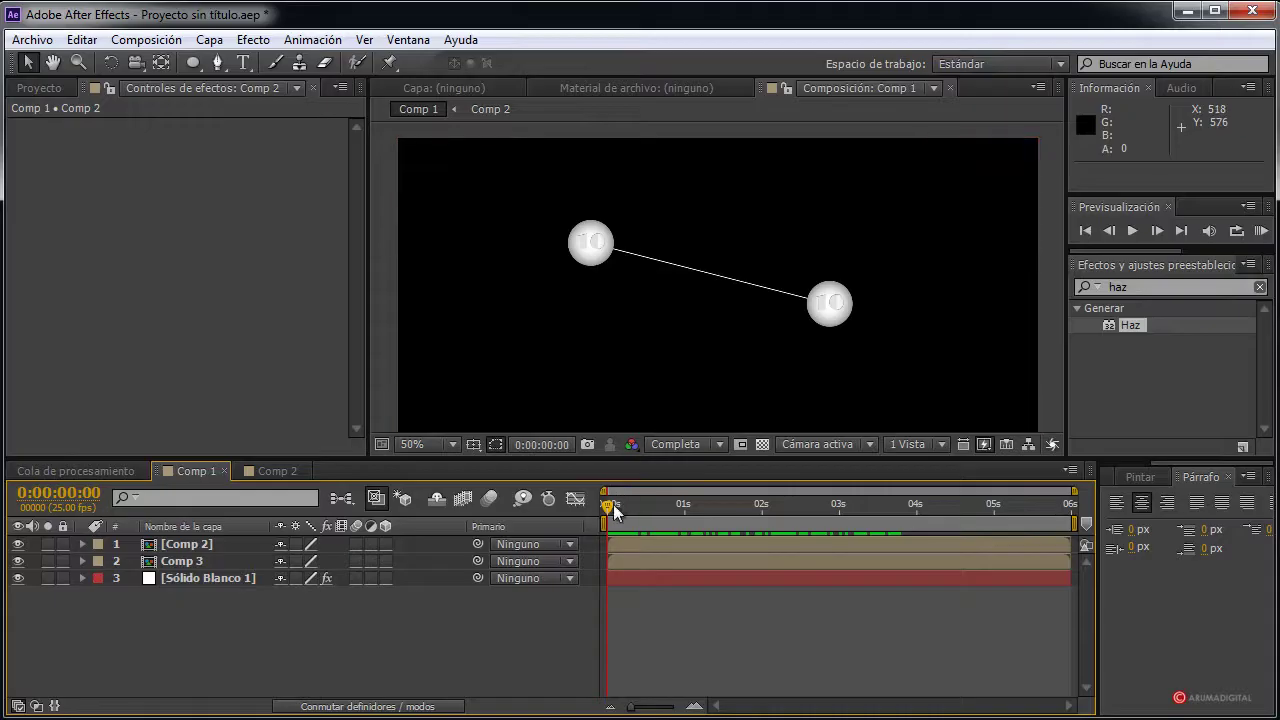
pyautogui.moveTo(613, 504)
pyautogui.mouseDown()
pyautogui.moveTo(929, 512)
pyautogui.moveTo(576, 504)
pyautogui.moveTo(709, 511)
pyautogui.mouseUp()
pyautogui.moveTo(799, 518); pyautogui.dragTo(593, 521)
pyautogui.click(200, 543)
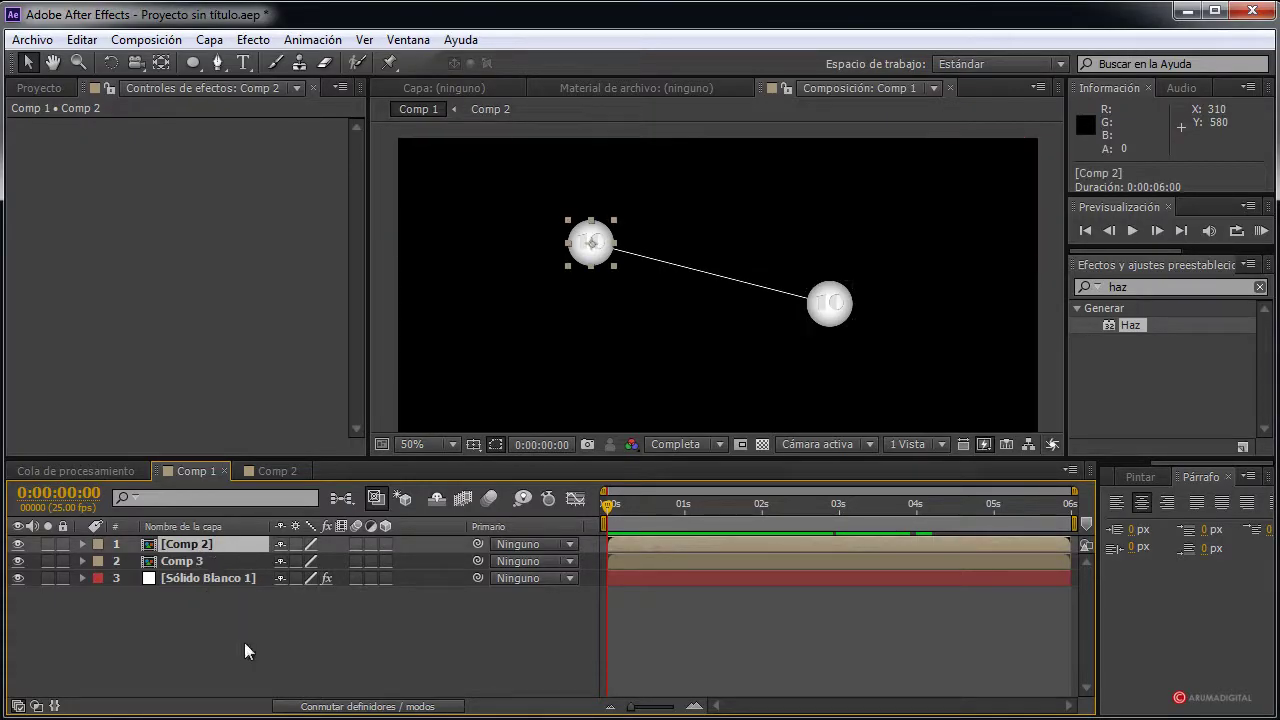
pyautogui.click(188, 560)
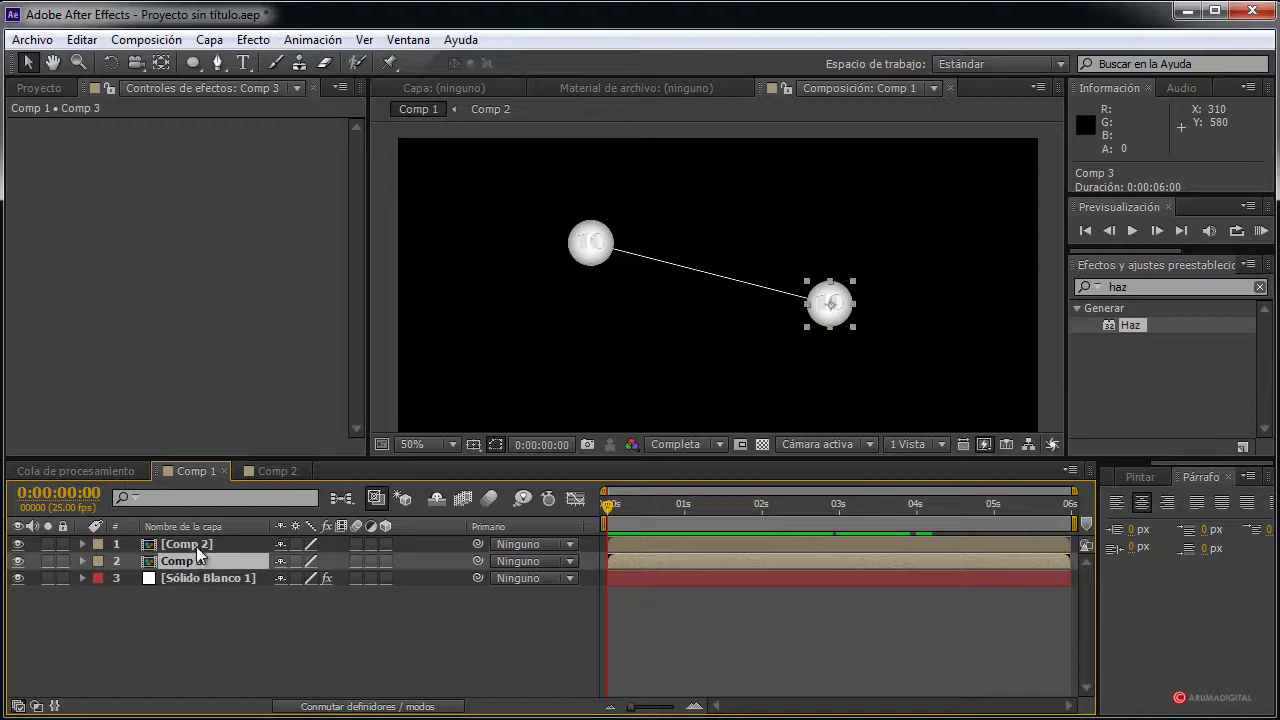
pyautogui.click(196, 546)
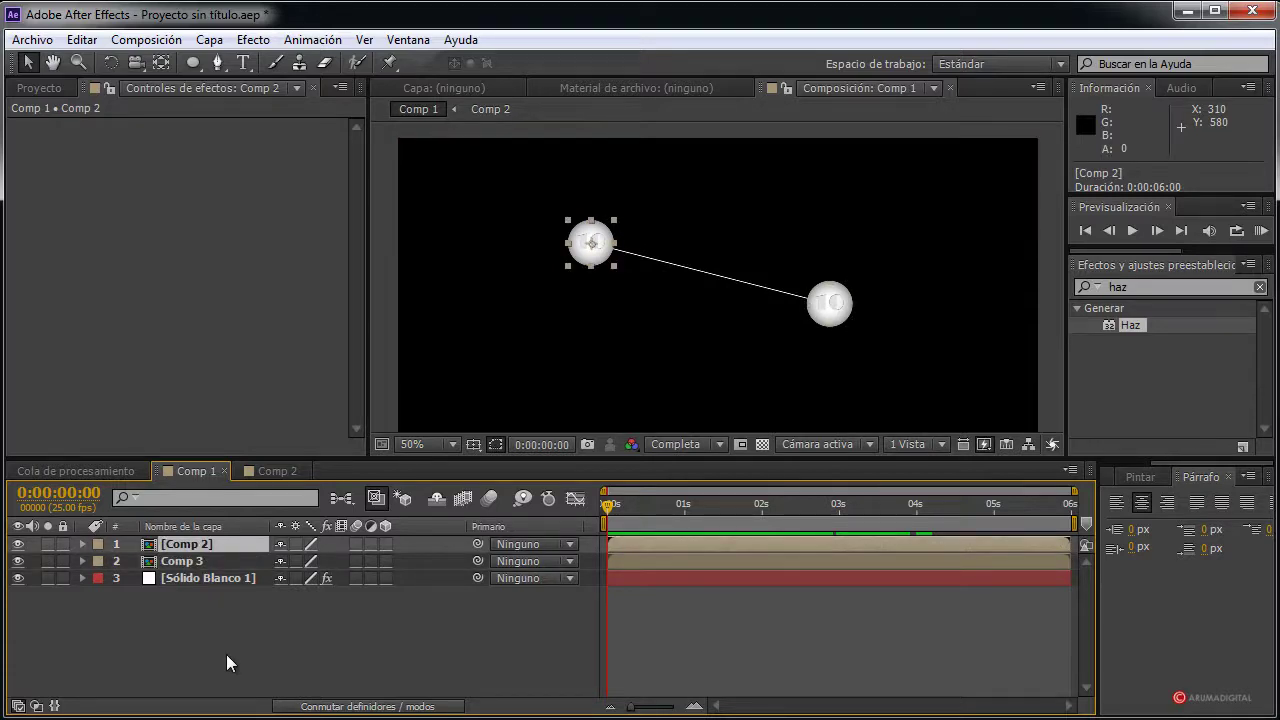
# Duplicate the Comp 2 ball and place the copy below the beam near bottom centre
pyautogui.hotkey('ctrl', 'd')
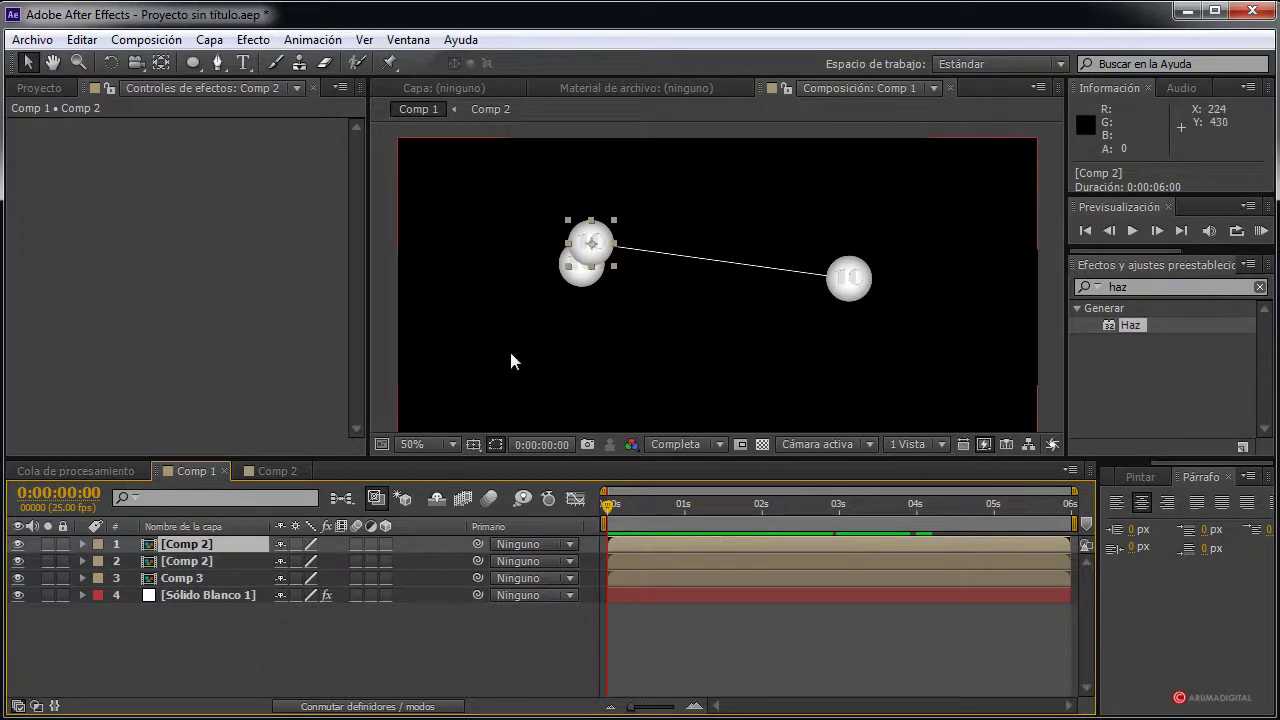
pyautogui.click(588, 283)
pyautogui.moveTo(588, 283); pyautogui.dragTo(671, 378)
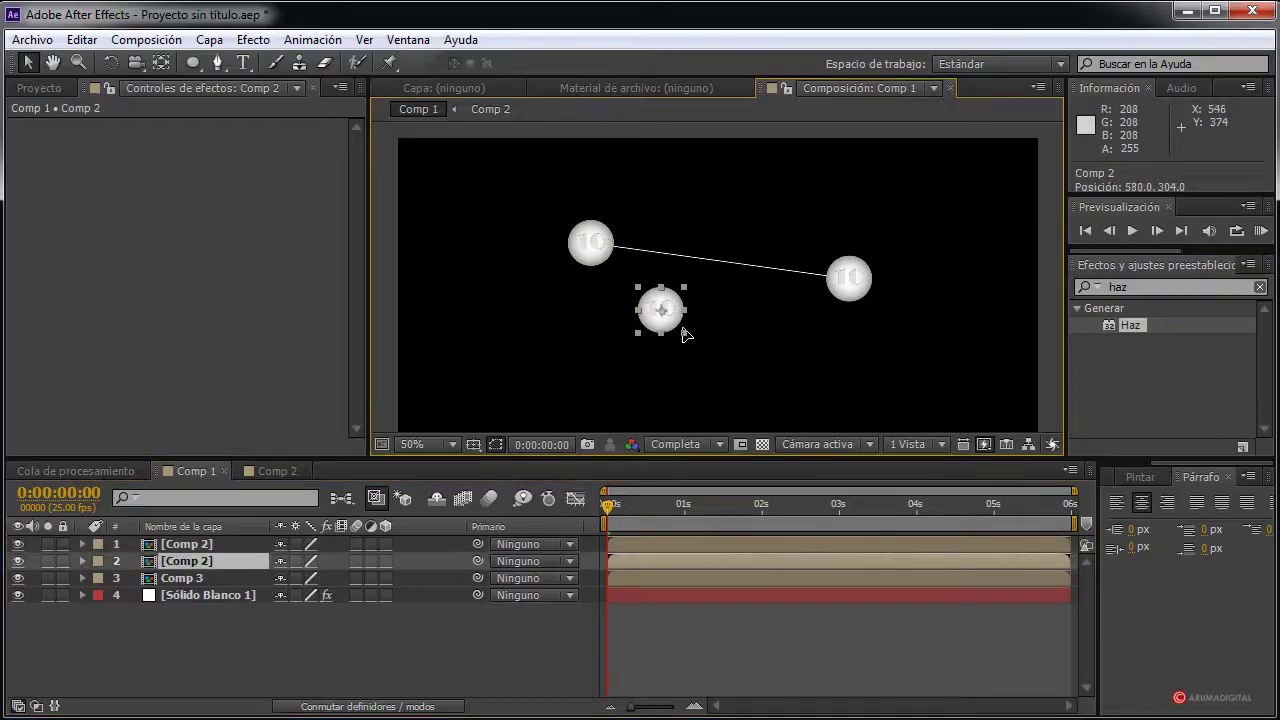
pyautogui.moveTo(605, 500)
pyautogui.mouseDown()
pyautogui.moveTo(776, 515)
pyautogui.moveTo(565, 513)
pyautogui.mouseUp()
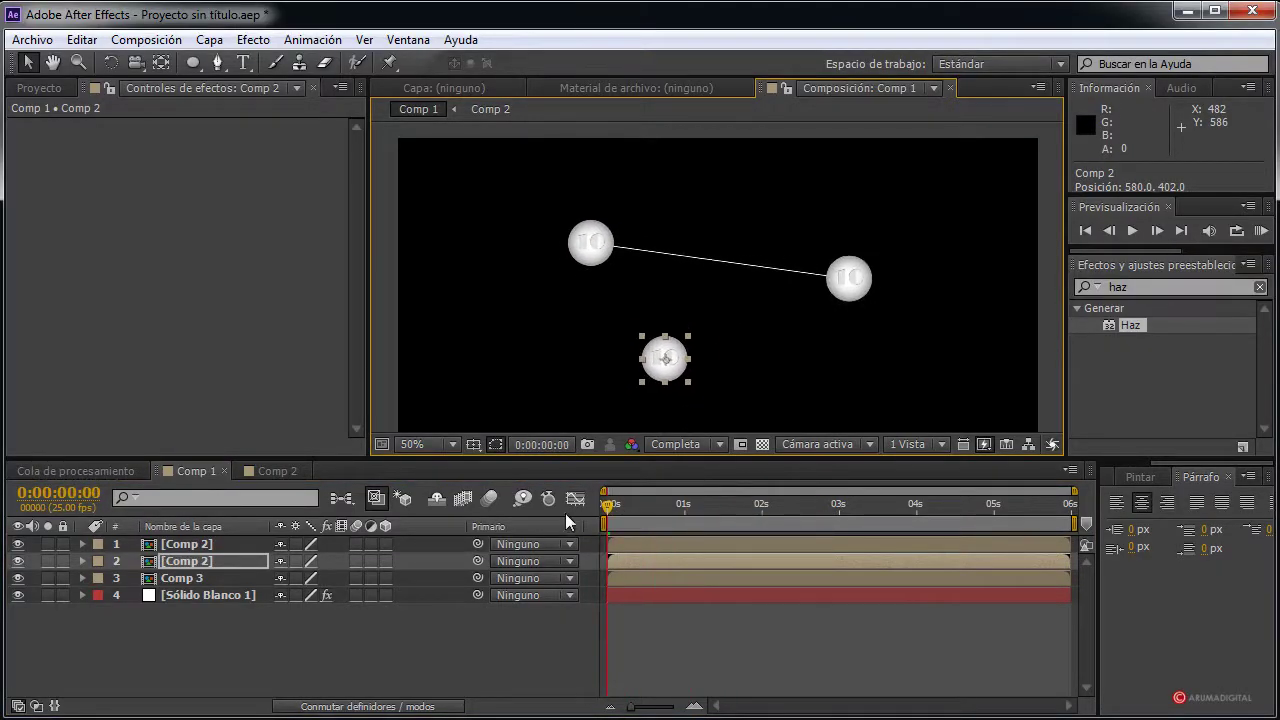
pyautogui.moveTo(671, 385); pyautogui.dragTo(669, 412)
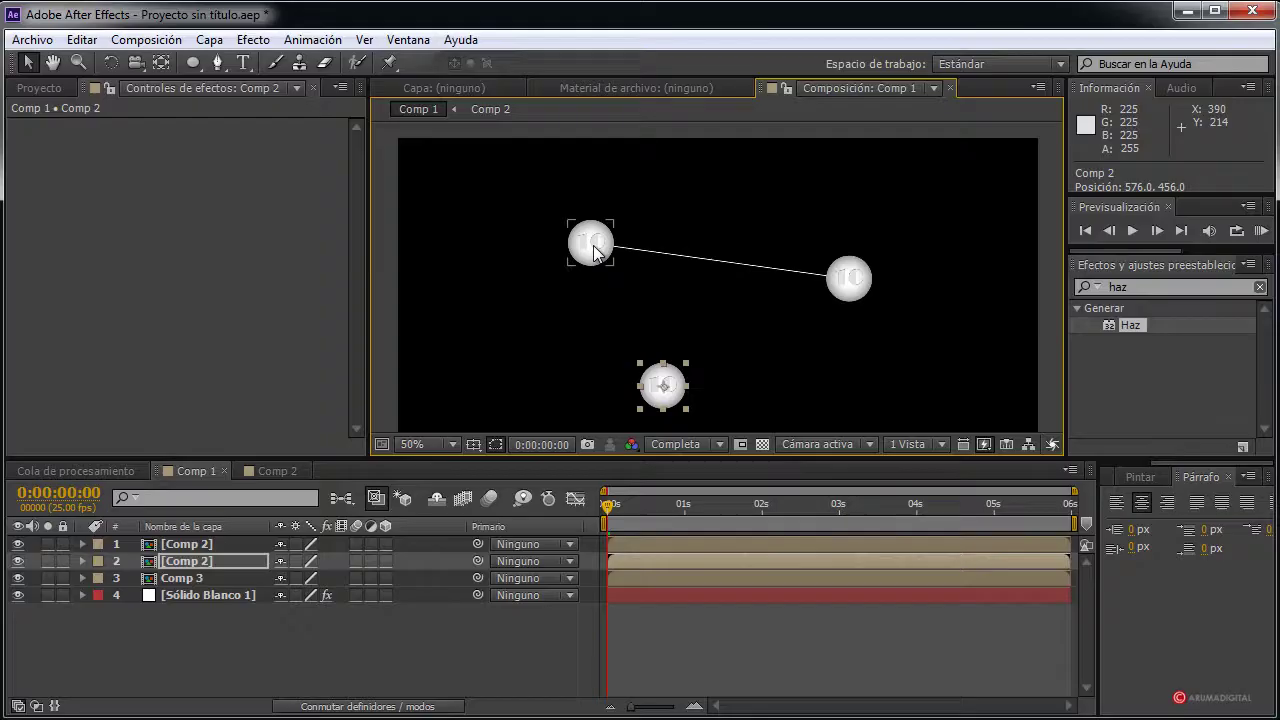
# Check Comp 3's wiggle expression, then select the Sólido Blanco 1 beam layer
pyautogui.click(706, 318)
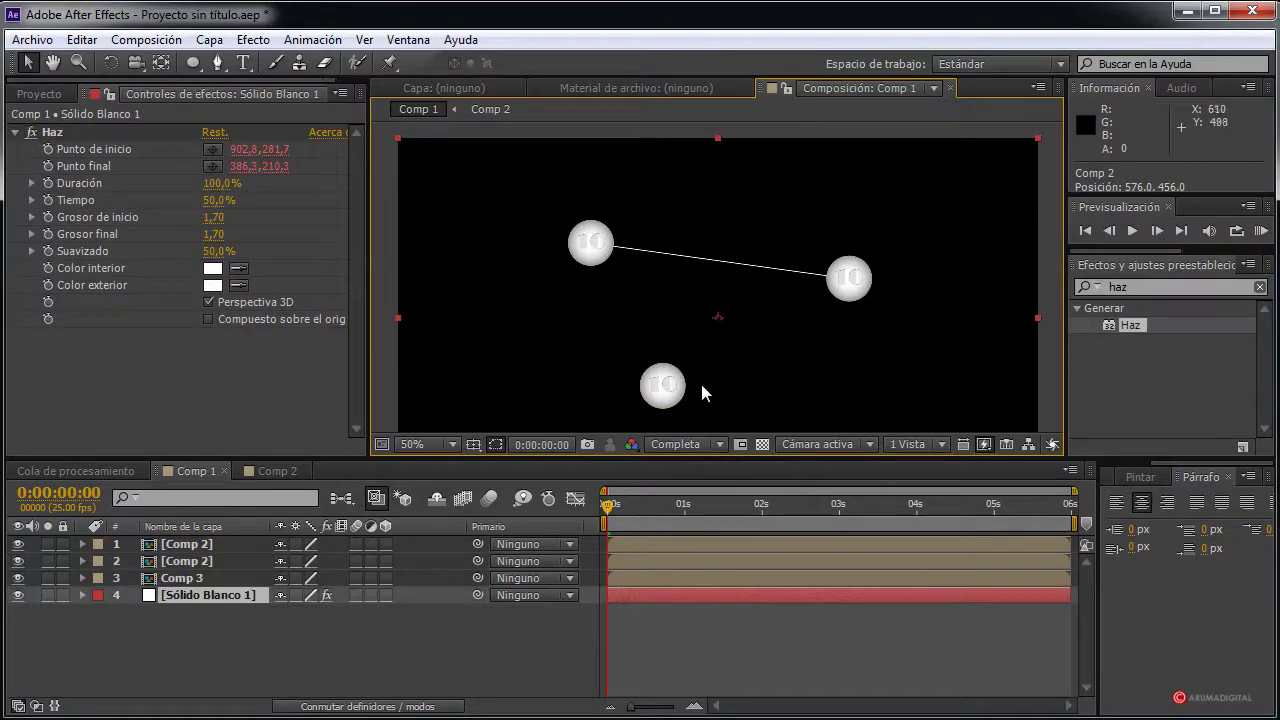
pyautogui.click(82, 578)
pyautogui.click(180, 572)
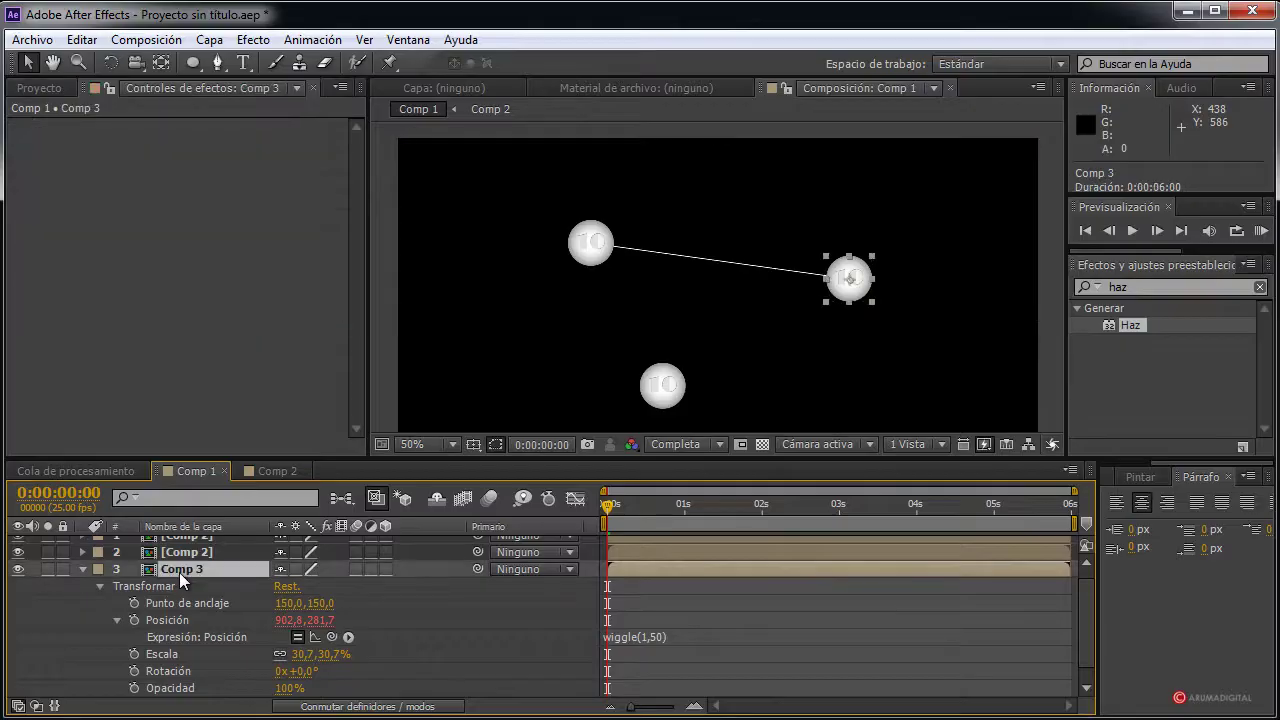
pyautogui.click(84, 571)
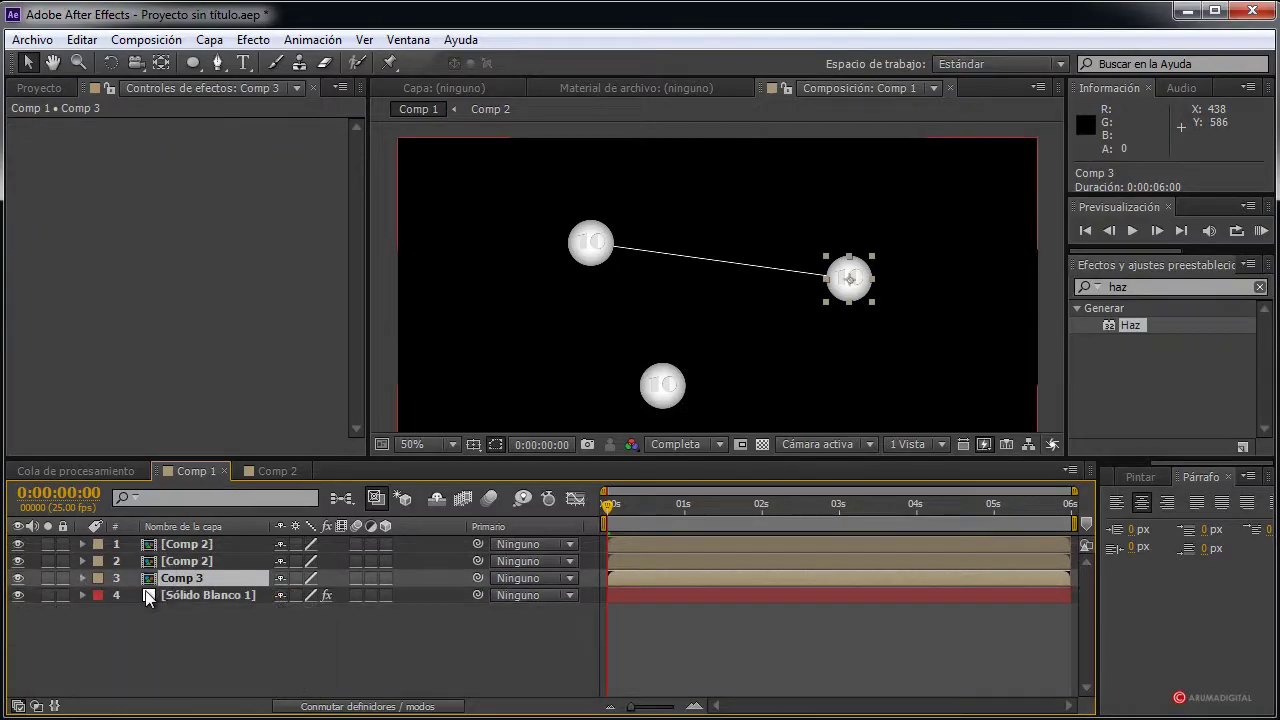
pyautogui.click(193, 545)
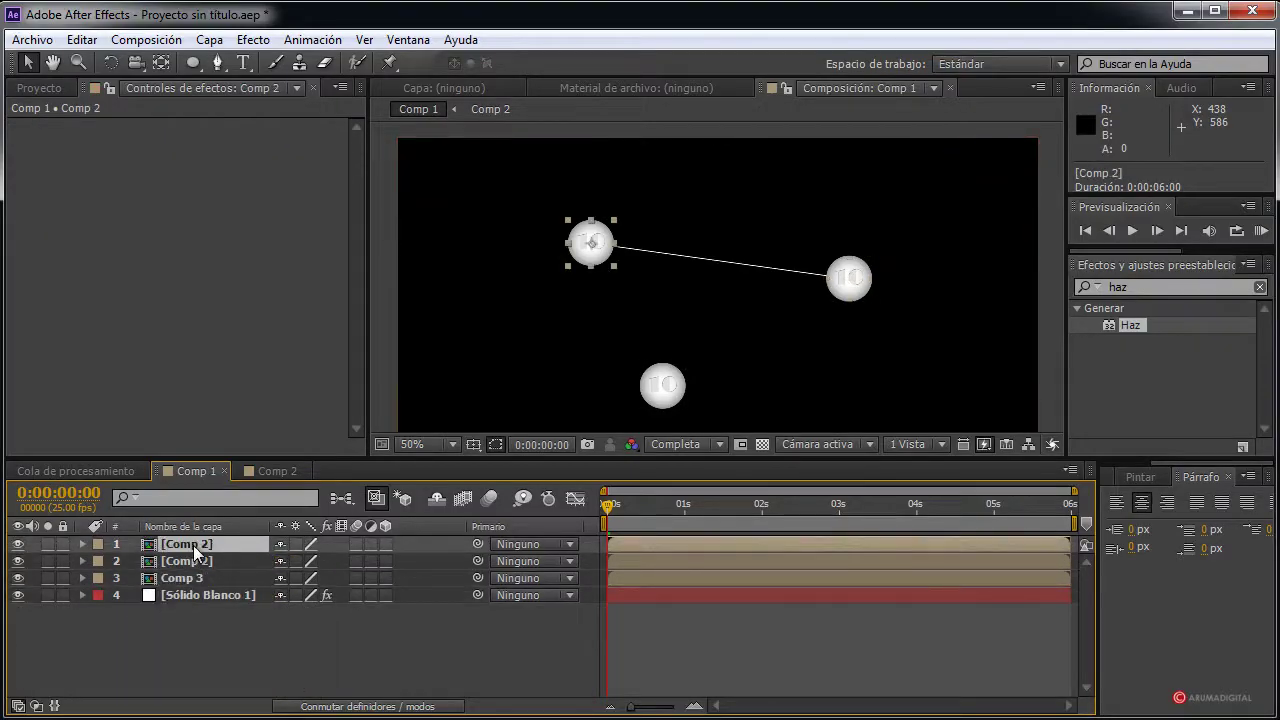
pyautogui.click(198, 596)
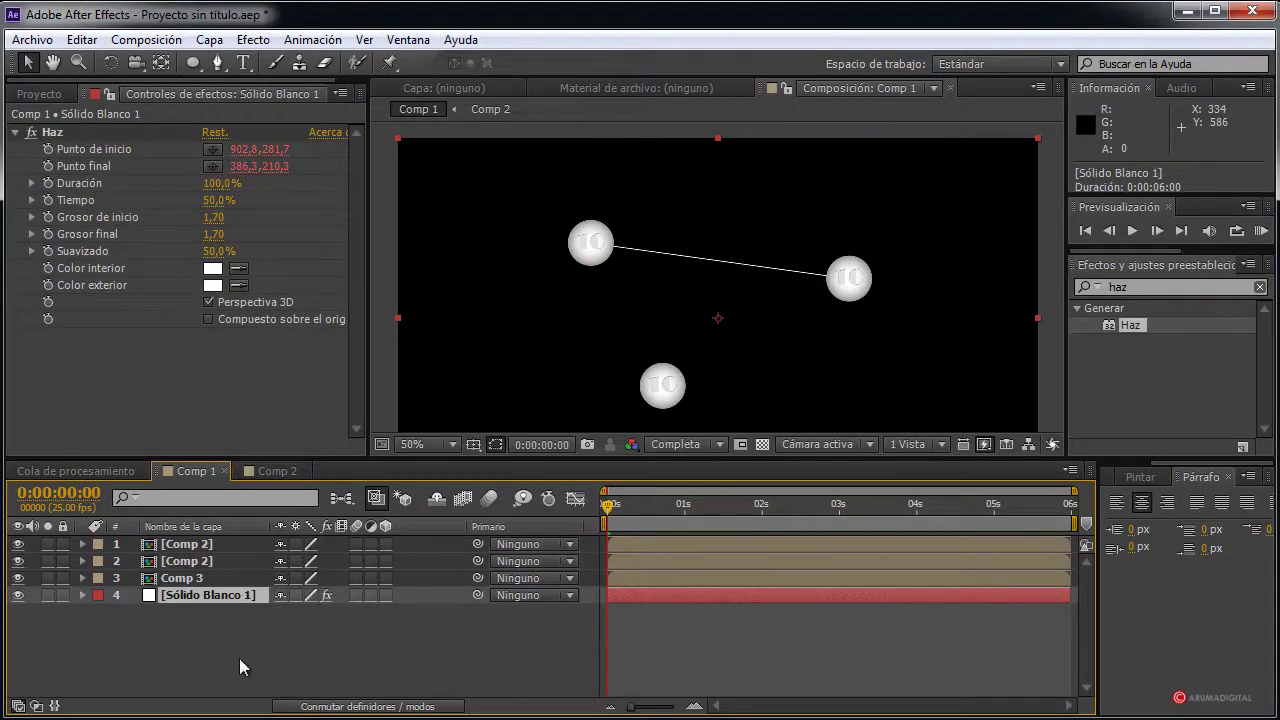
# Duplicate the Sólido Blanco 1 beam solid and reveal its Haz point expressions
pyautogui.hotkey('ctrl', 'd')
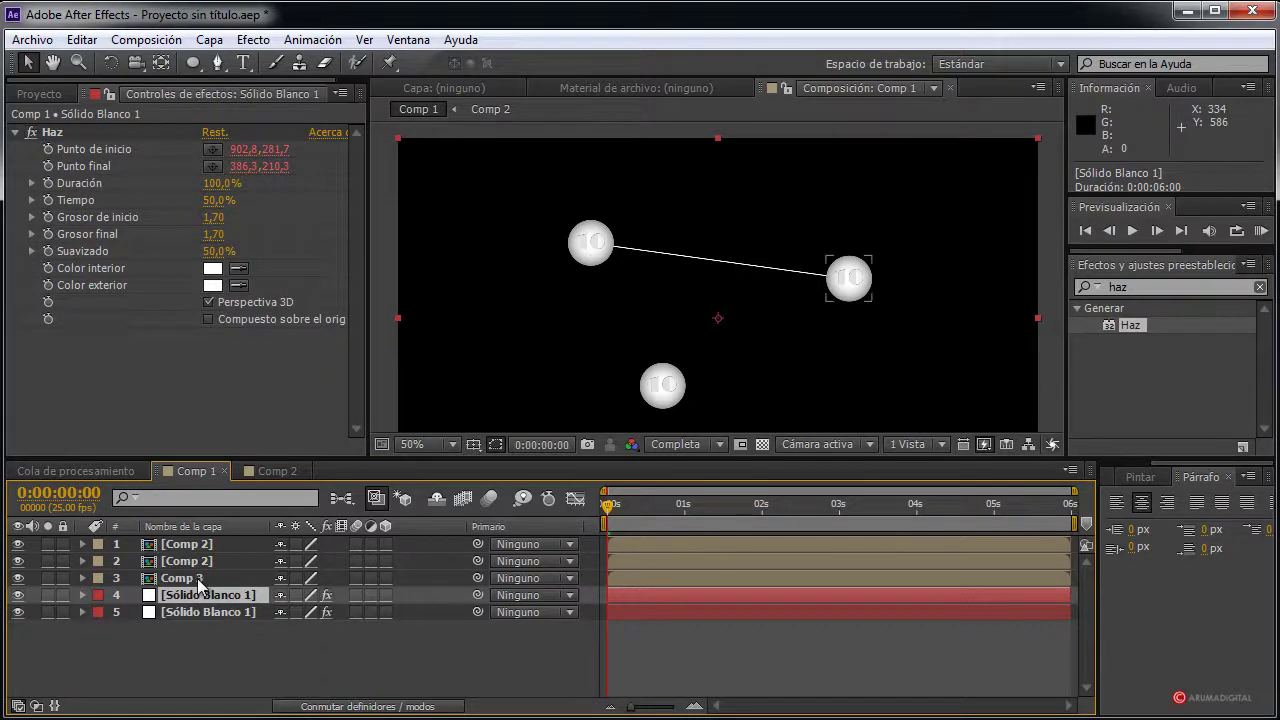
pyautogui.click(197, 580)
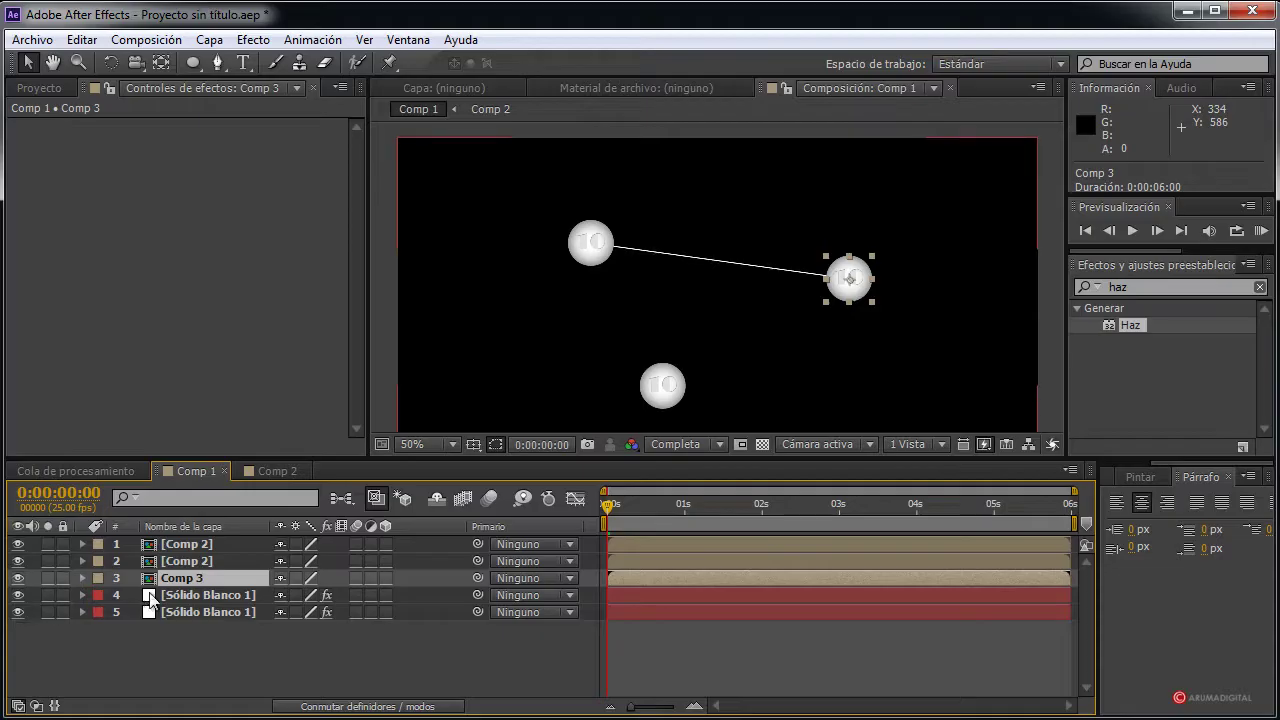
pyautogui.click(82, 595)
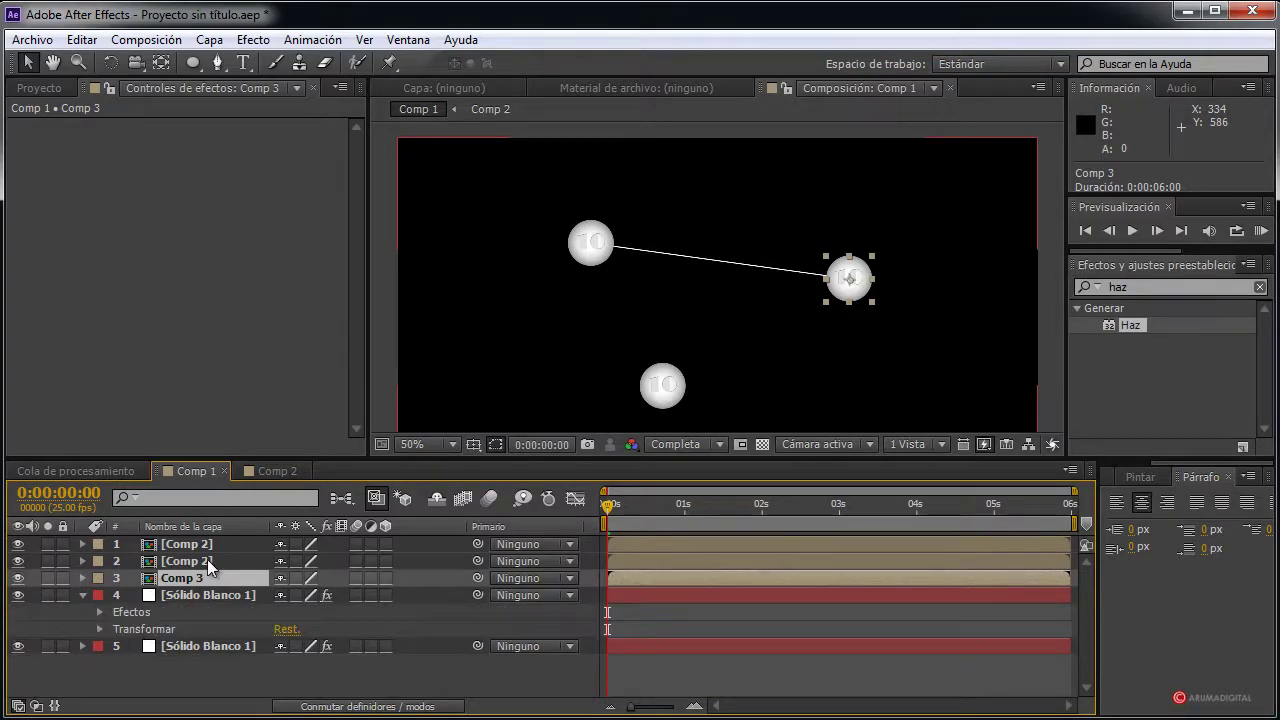
pyautogui.click(99, 612)
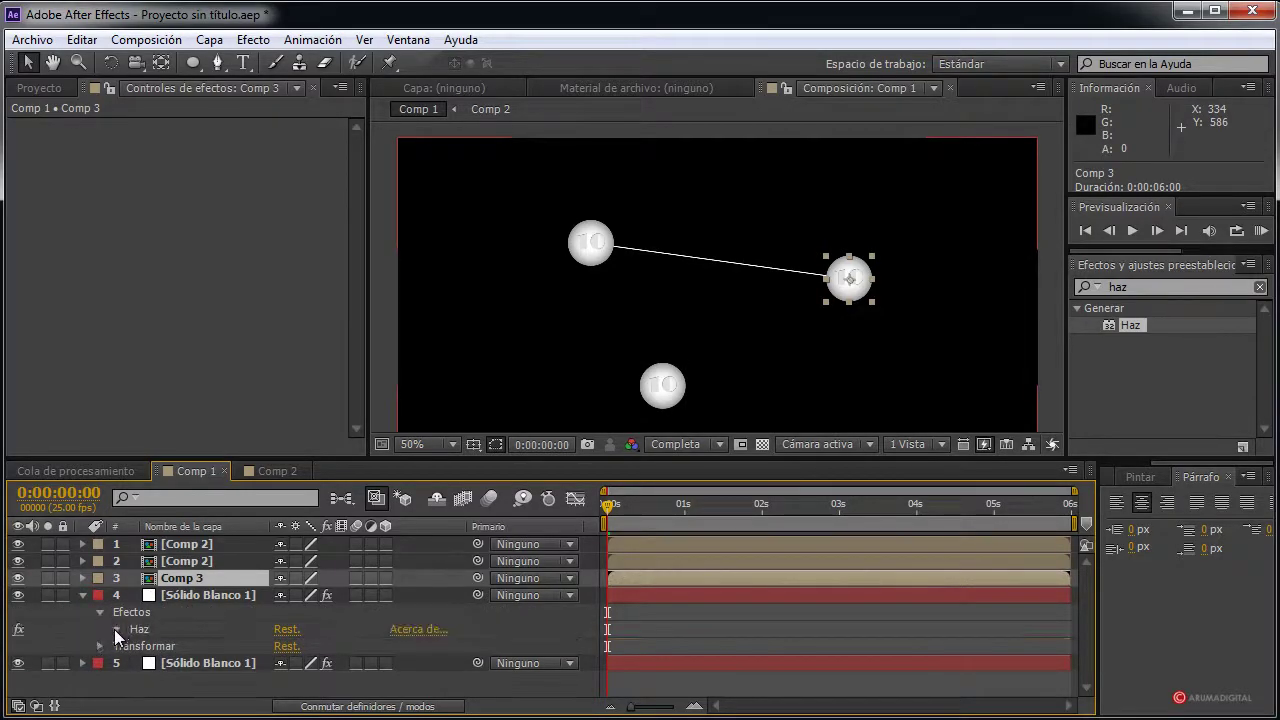
pyautogui.click(116, 629)
pyautogui.click(195, 560)
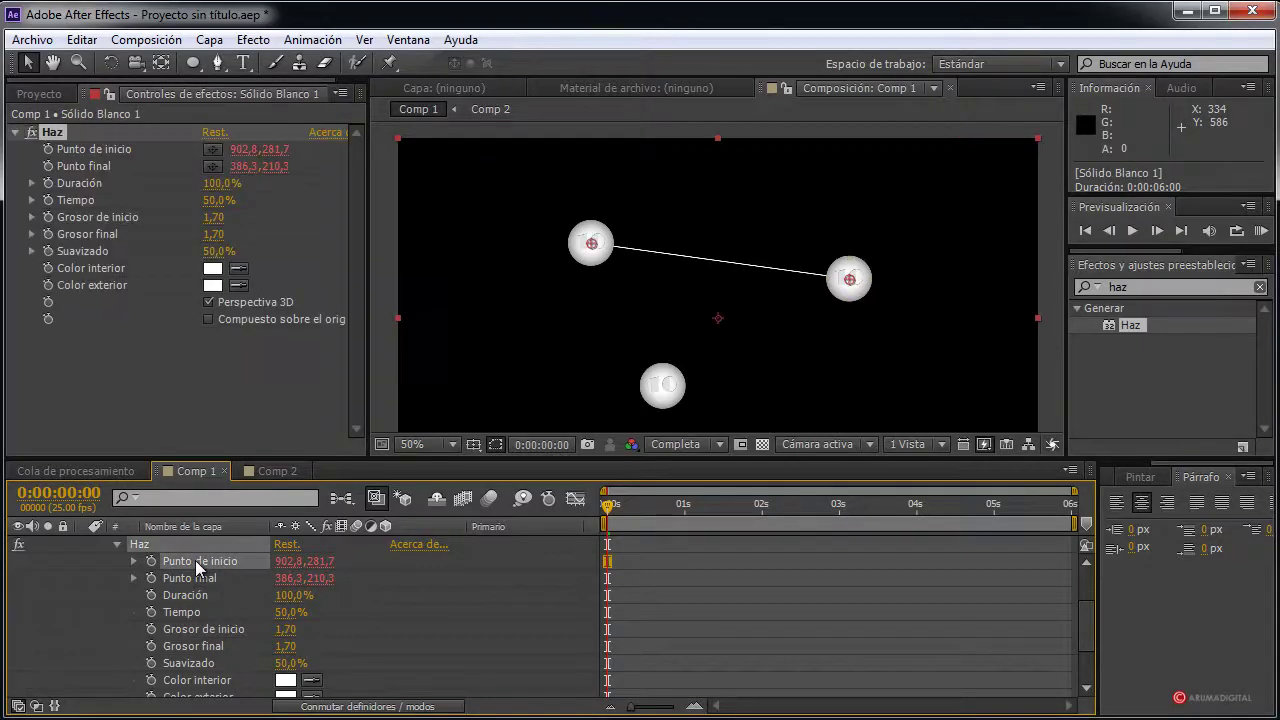
pyautogui.write('thisComp.layer("Comp 3").transform.position')
pyautogui.click(134, 595)
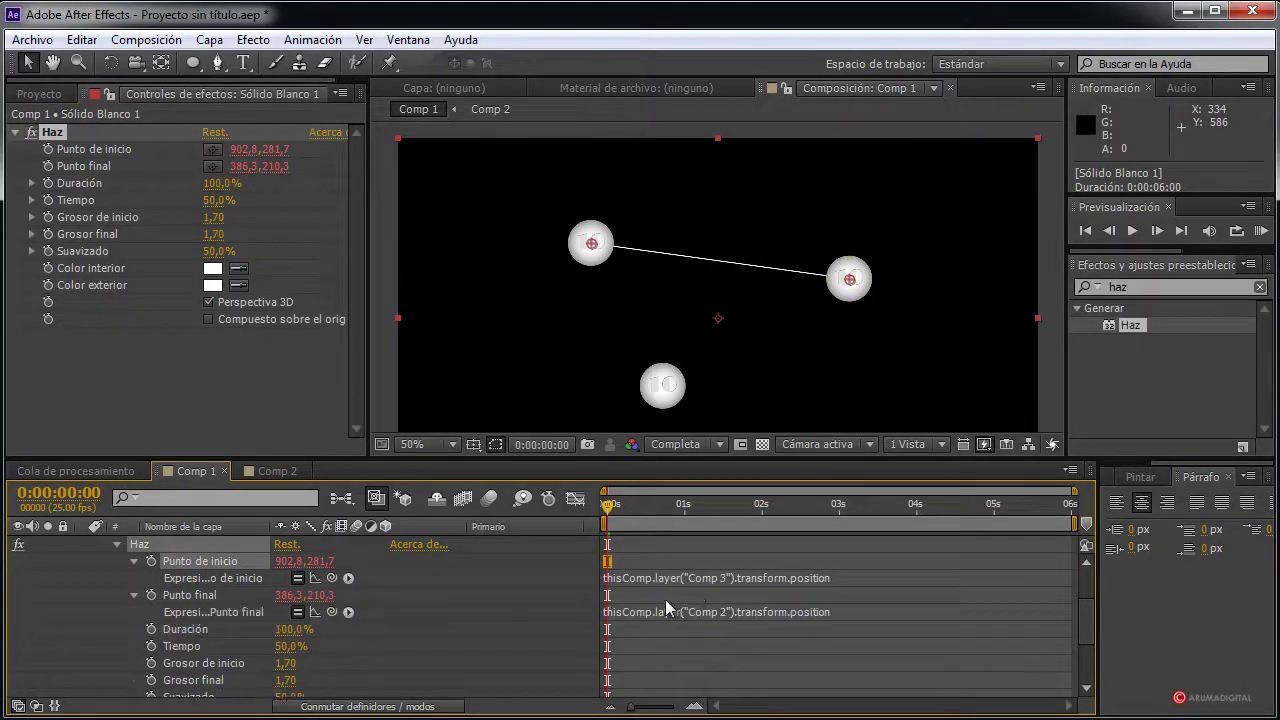
# Pick-whip the Haz Punto de inicio expression to Comp 3's position
pyautogui.click(721, 579)
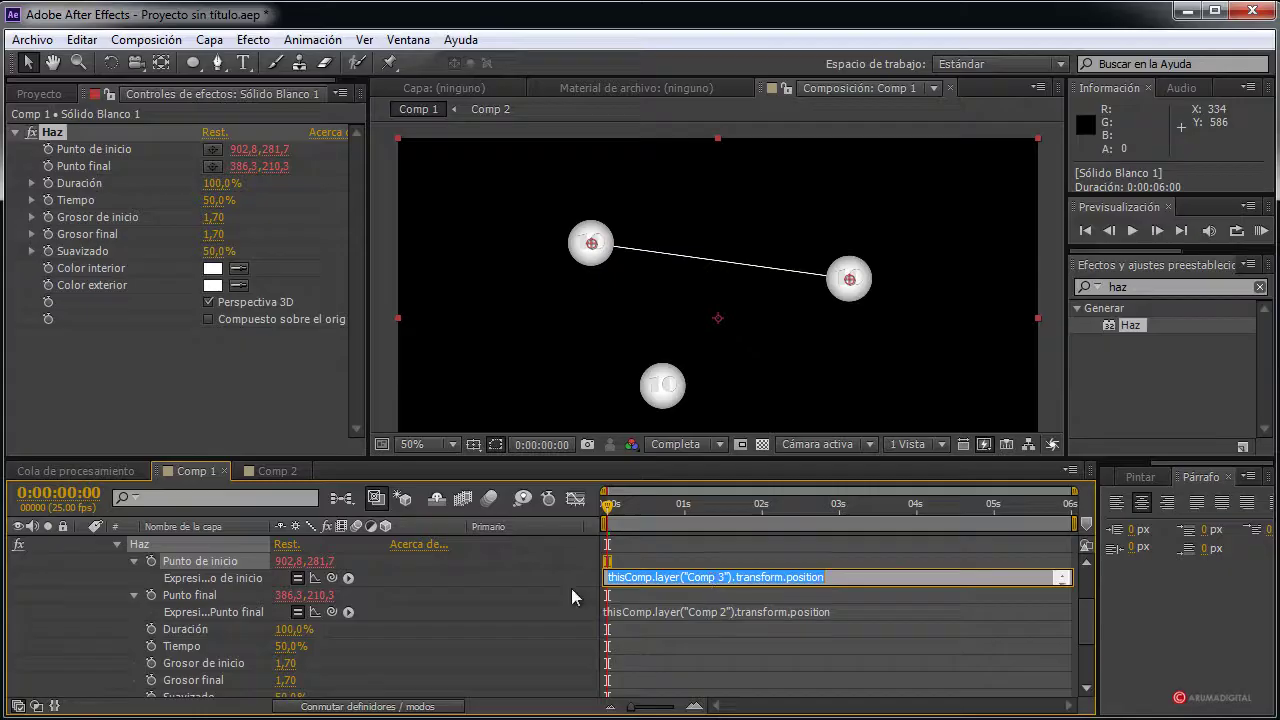
pyautogui.click(407, 608)
pyautogui.scroll(2, 407, 609)
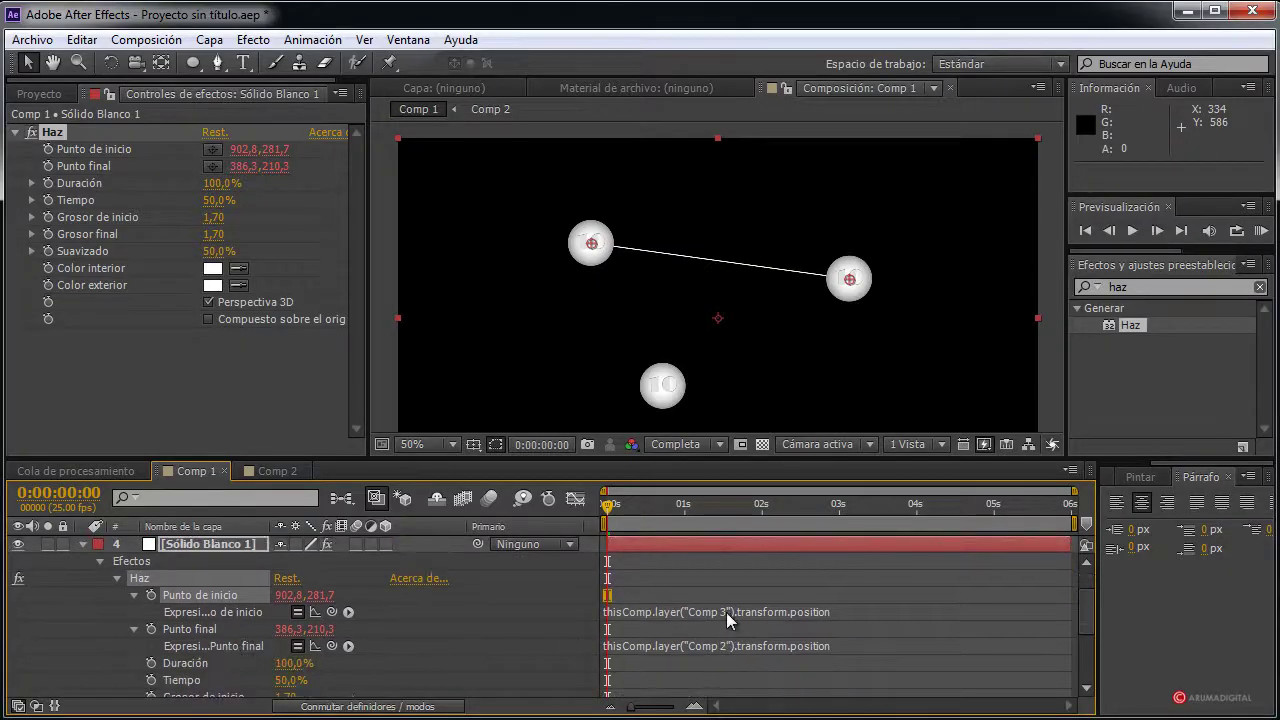
pyautogui.moveTo(331, 612); pyautogui.dragTo(196, 587)
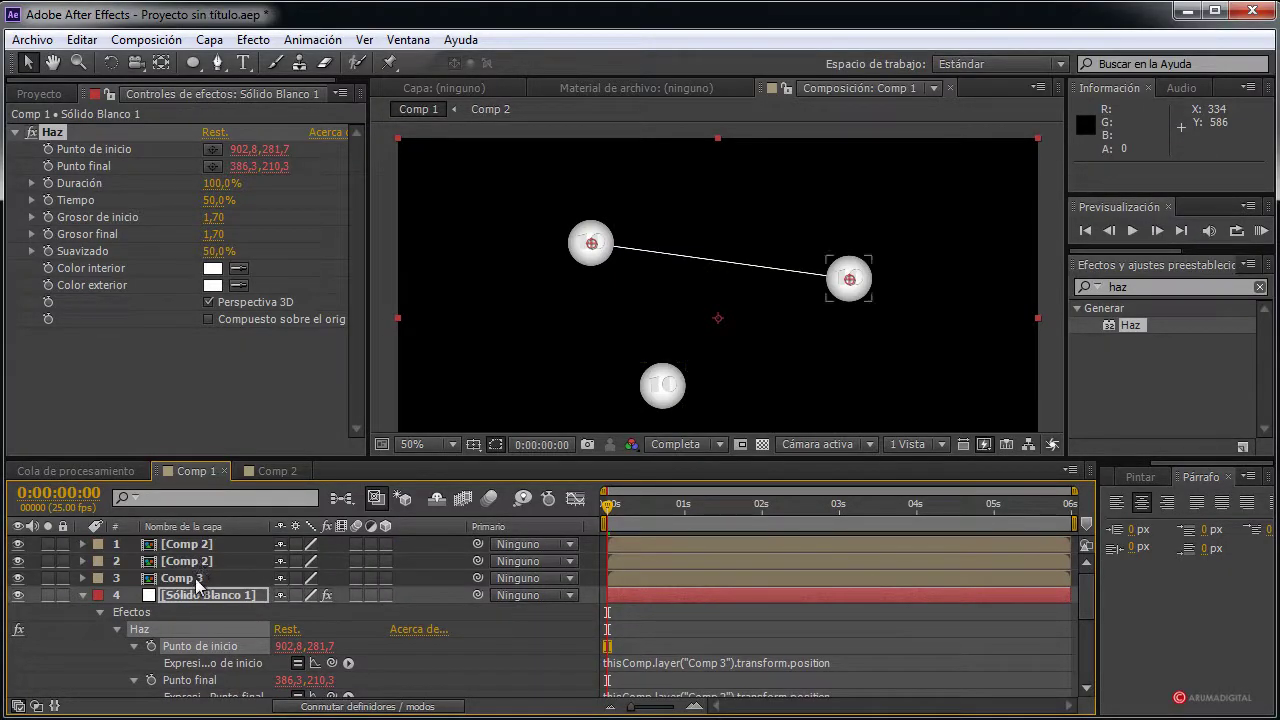
pyautogui.scroll(-2, 715, 643)
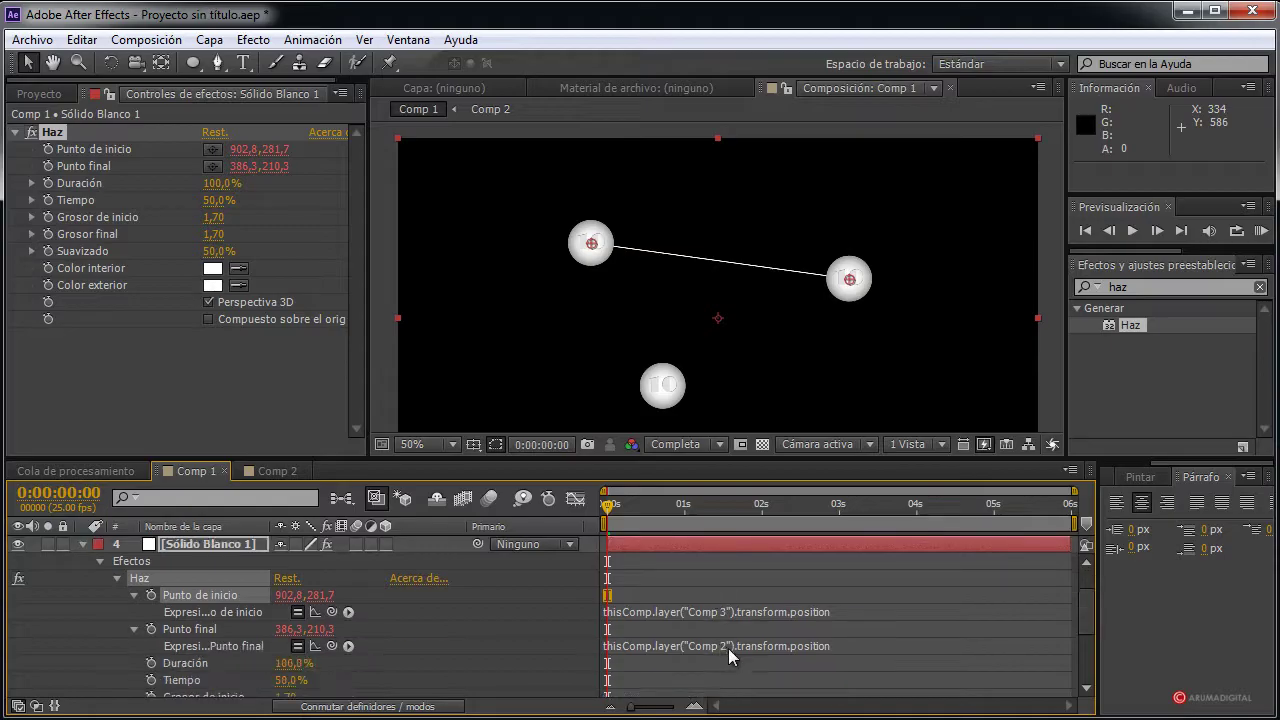
pyautogui.scroll(2, 363, 600)
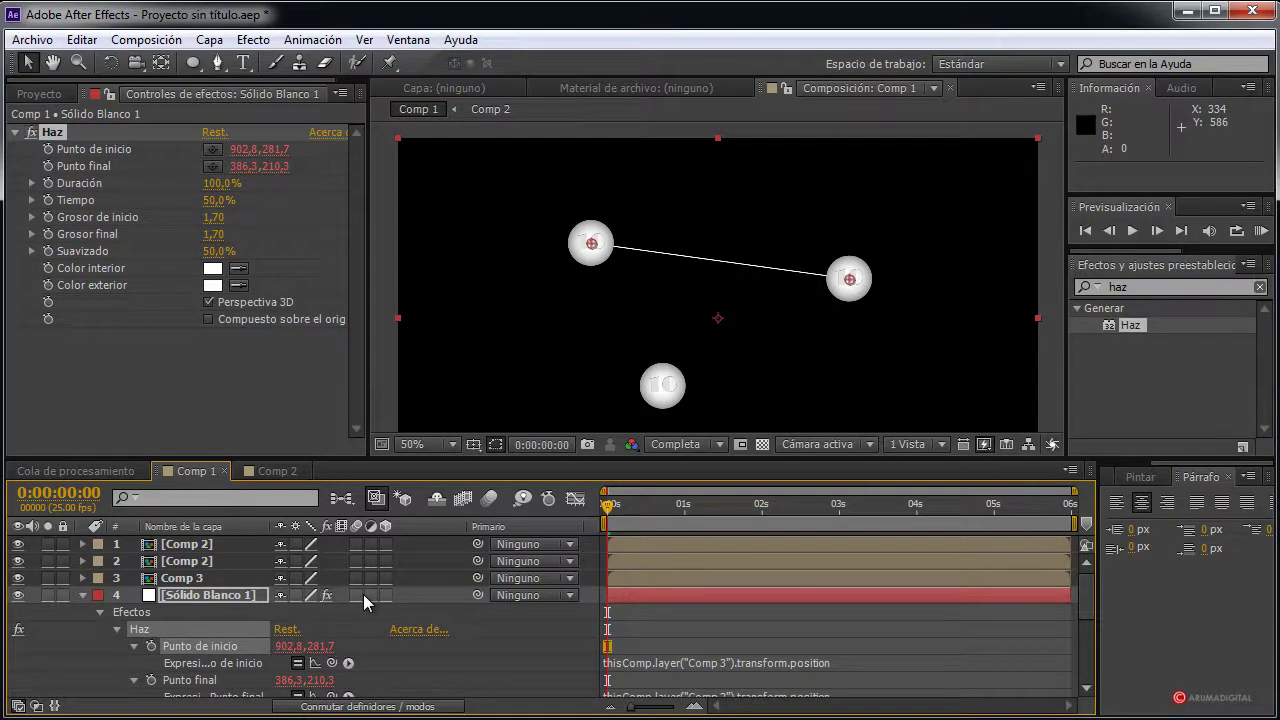
pyautogui.scroll(-2, 568, 624)
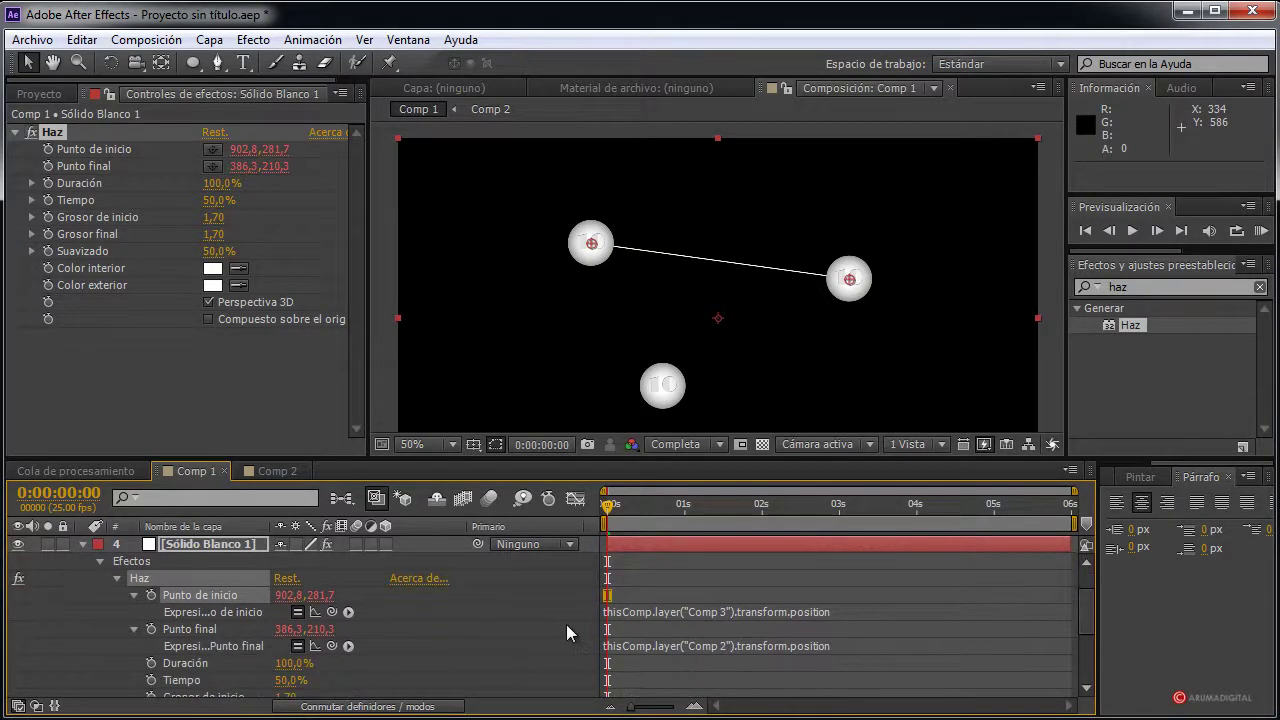
pyautogui.scroll(2, 209, 554)
# Rename the duplicated Comp 2 ball layer to 'ultimo'
pyautogui.click(198, 543)
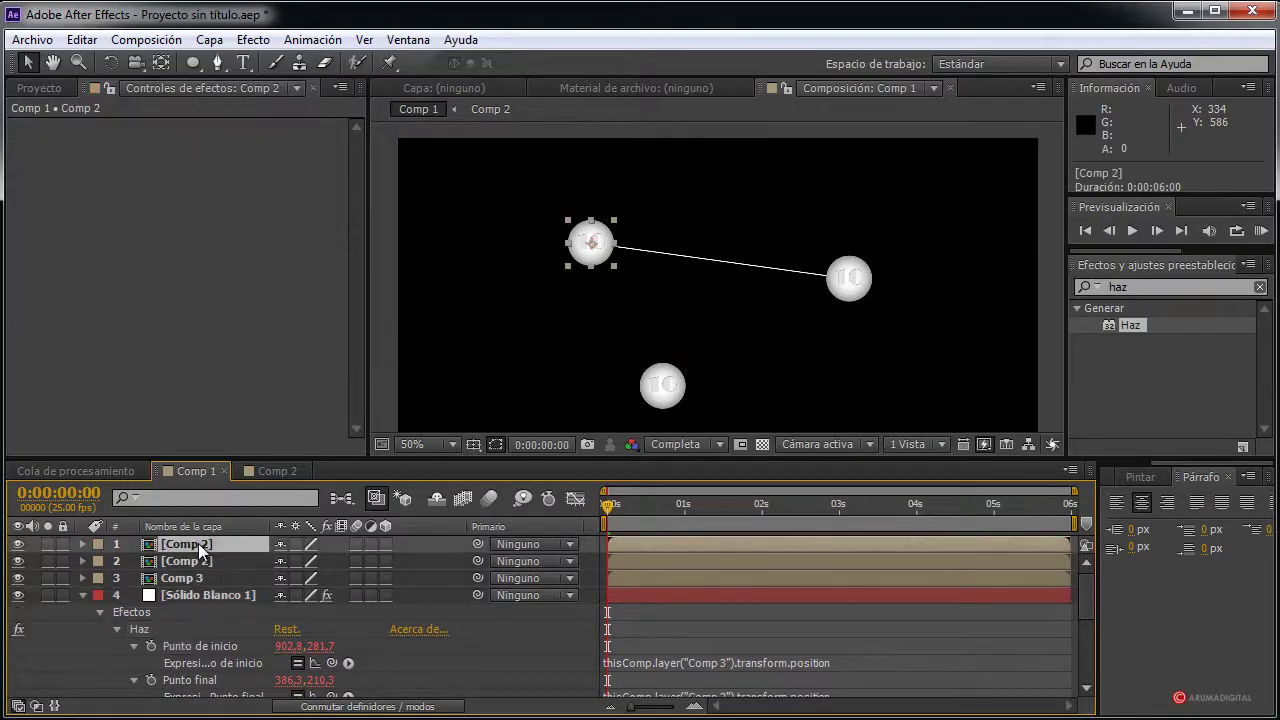
pyautogui.click(202, 558)
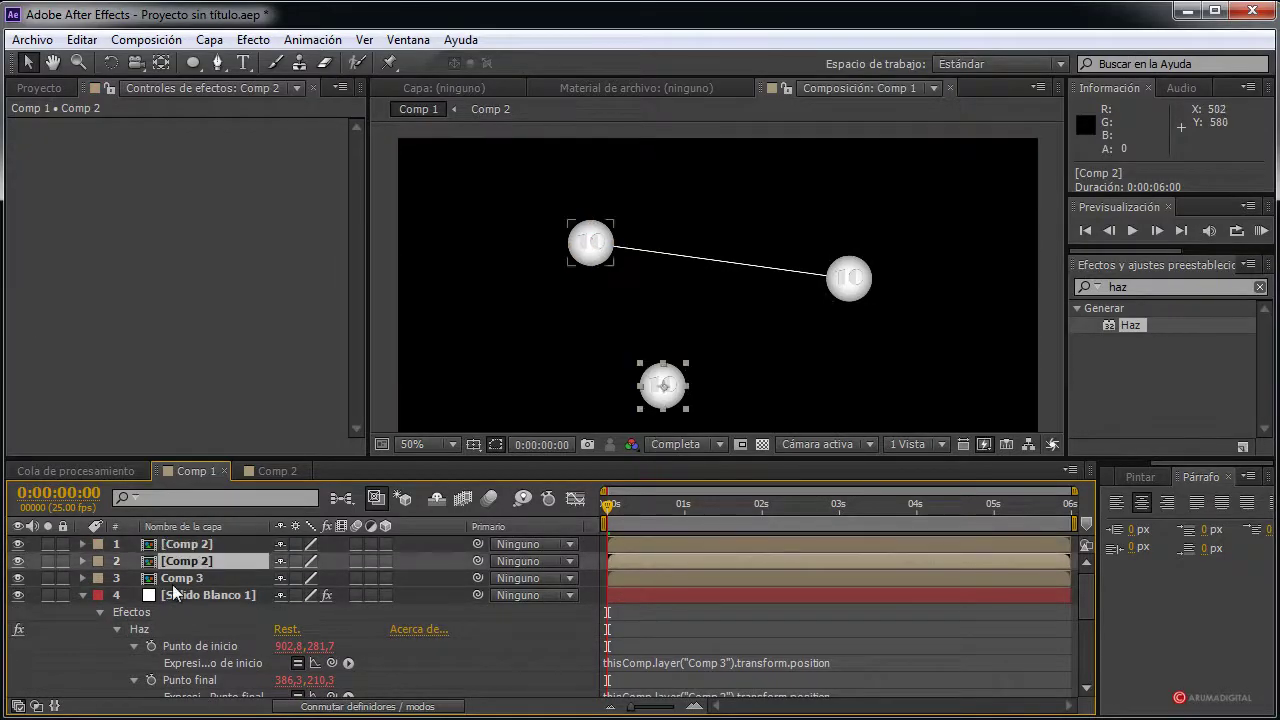
pyautogui.rightClick(211, 562)
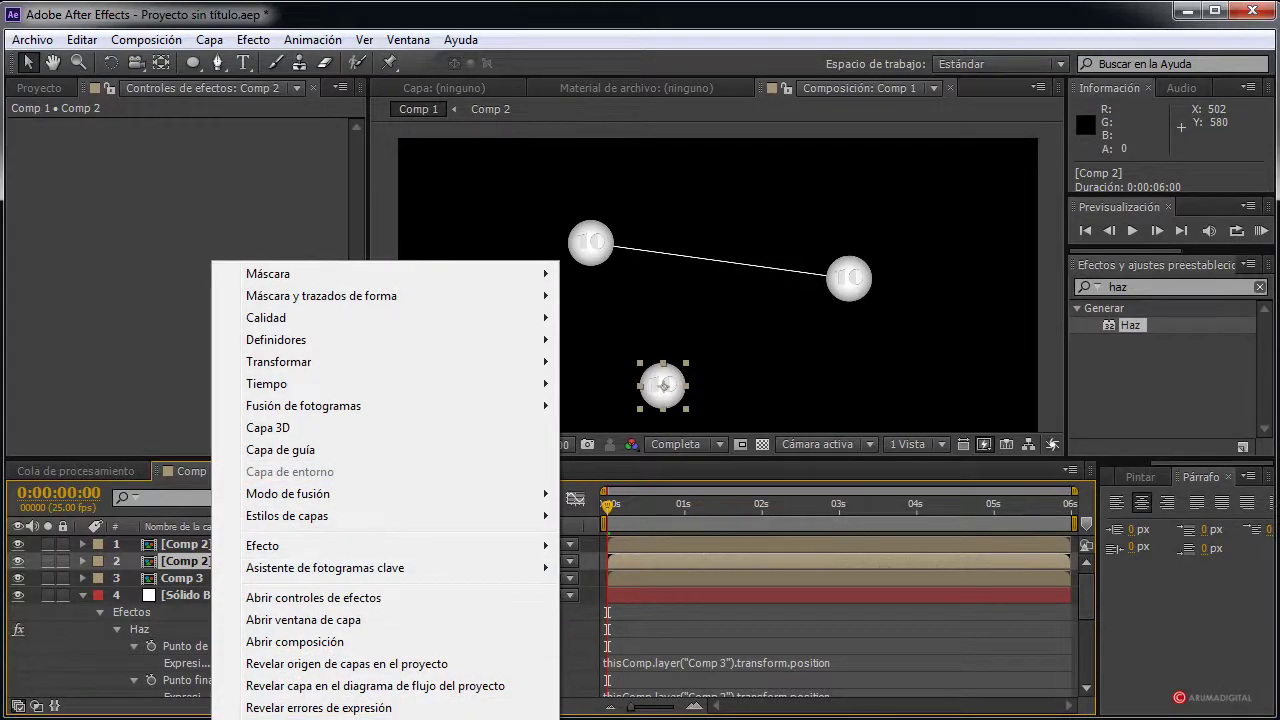
pyautogui.press('Escape')
pyautogui.press('Return')
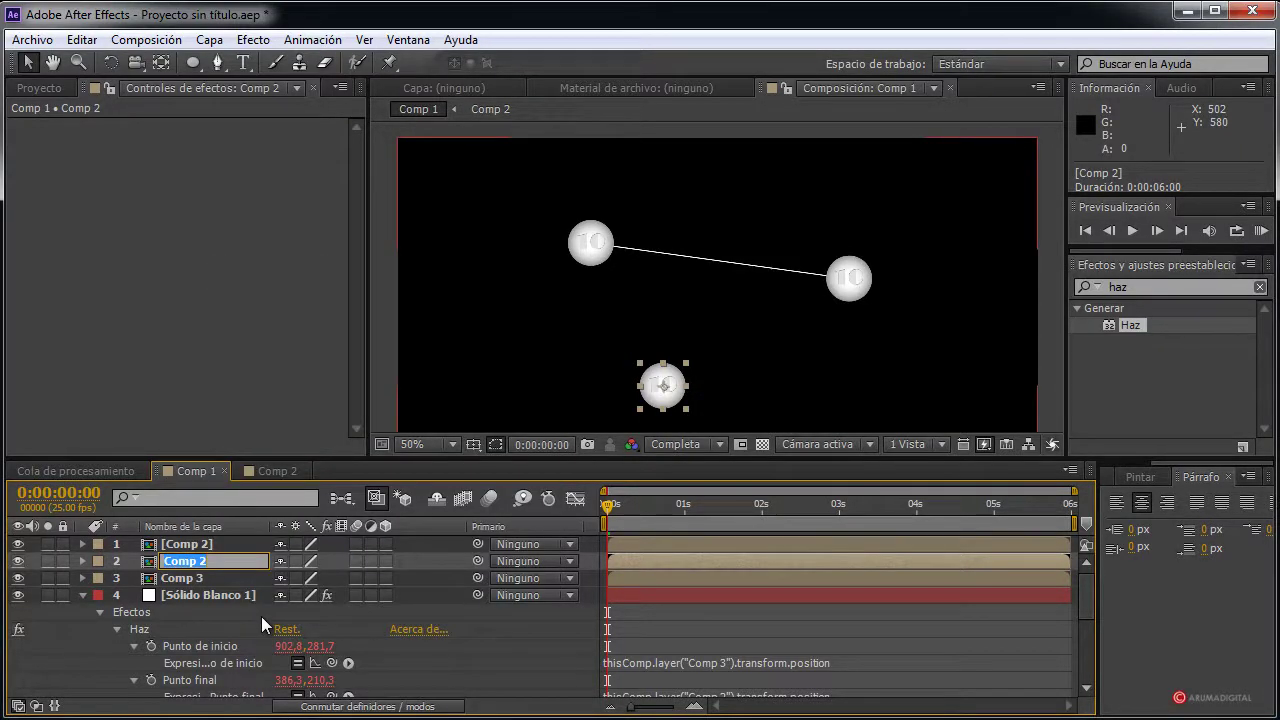
pyautogui.write('u')
pyautogui.write('ltimo')
pyautogui.press('Return')
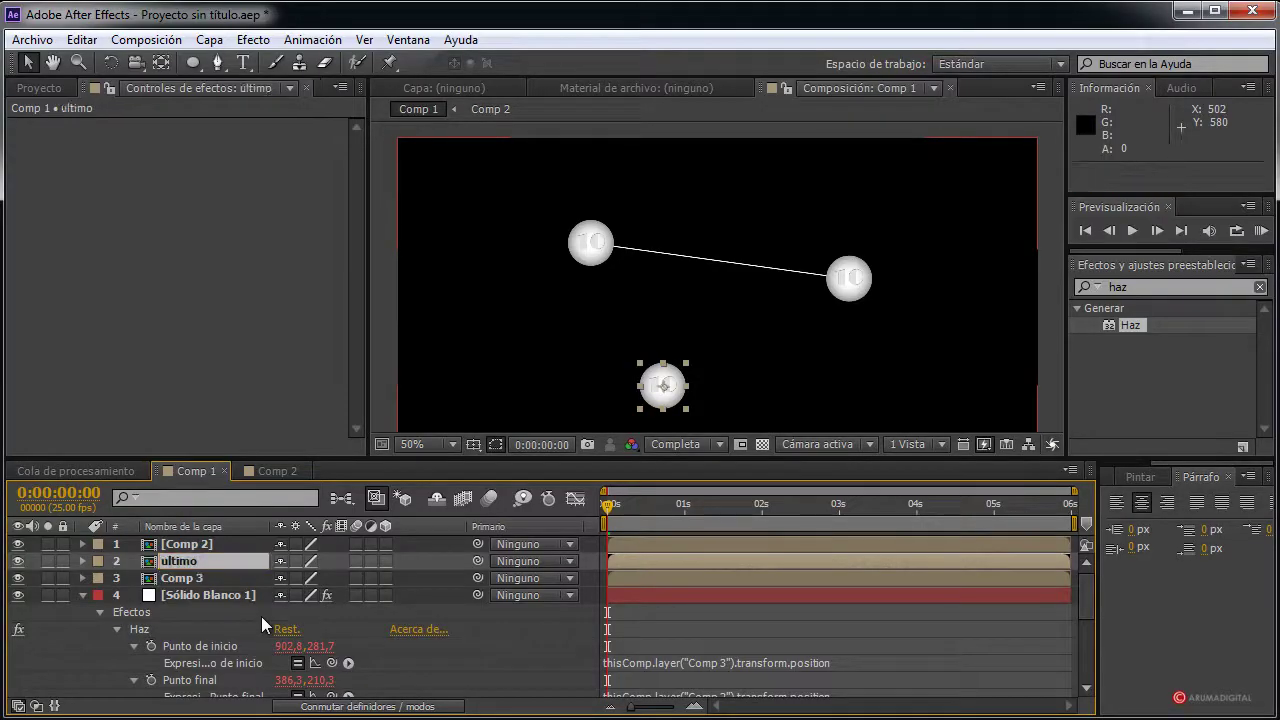
pyautogui.scroll(-1, 392, 587)
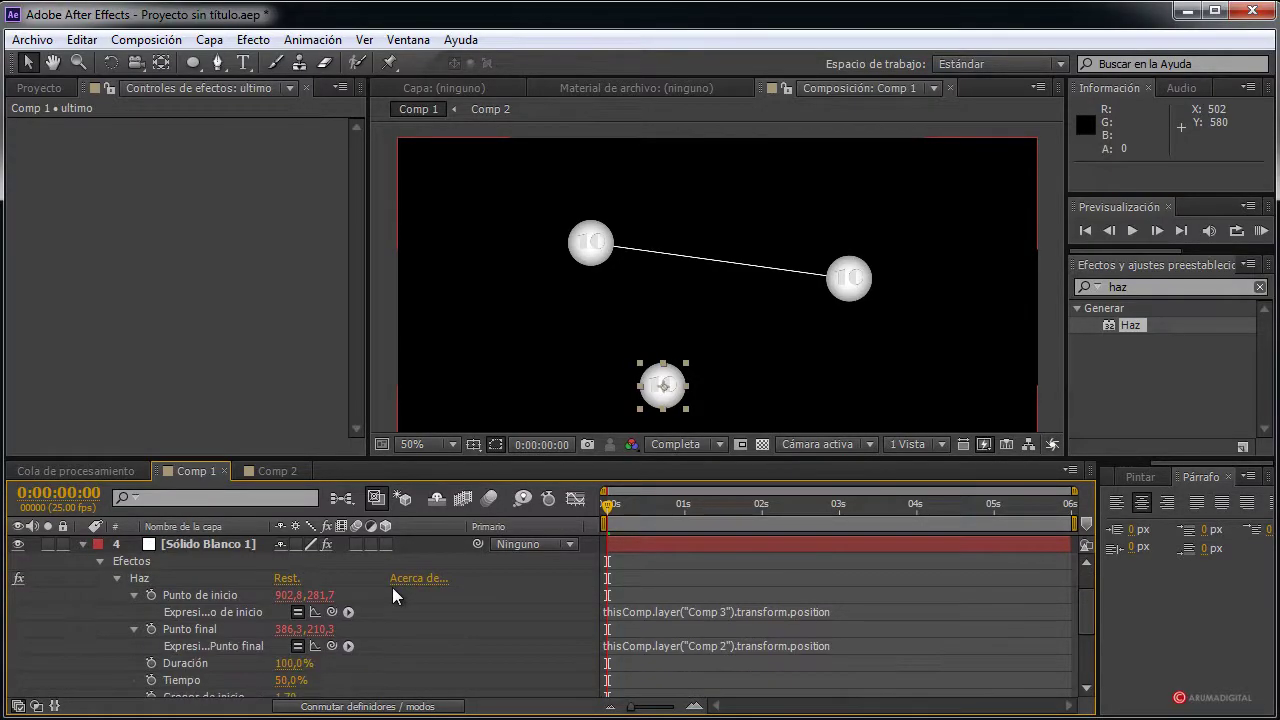
pyautogui.scroll(1, 392, 587)
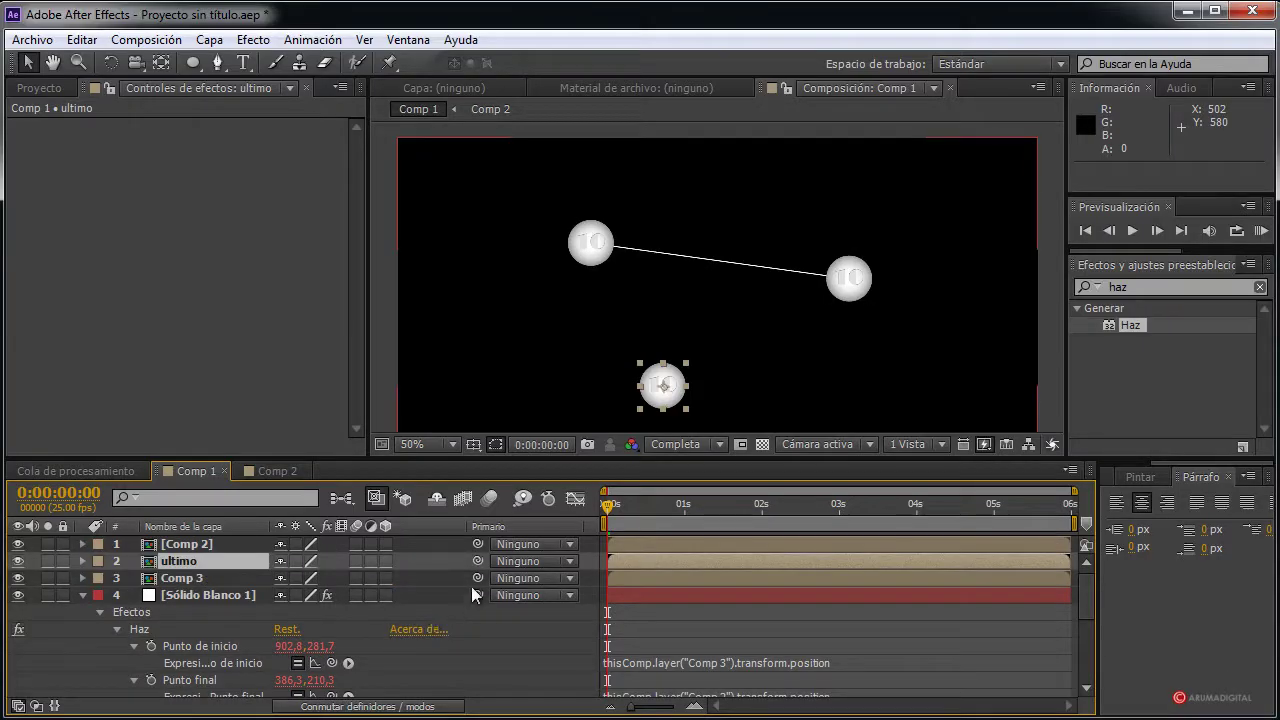
pyautogui.scroll(-1, 286, 606)
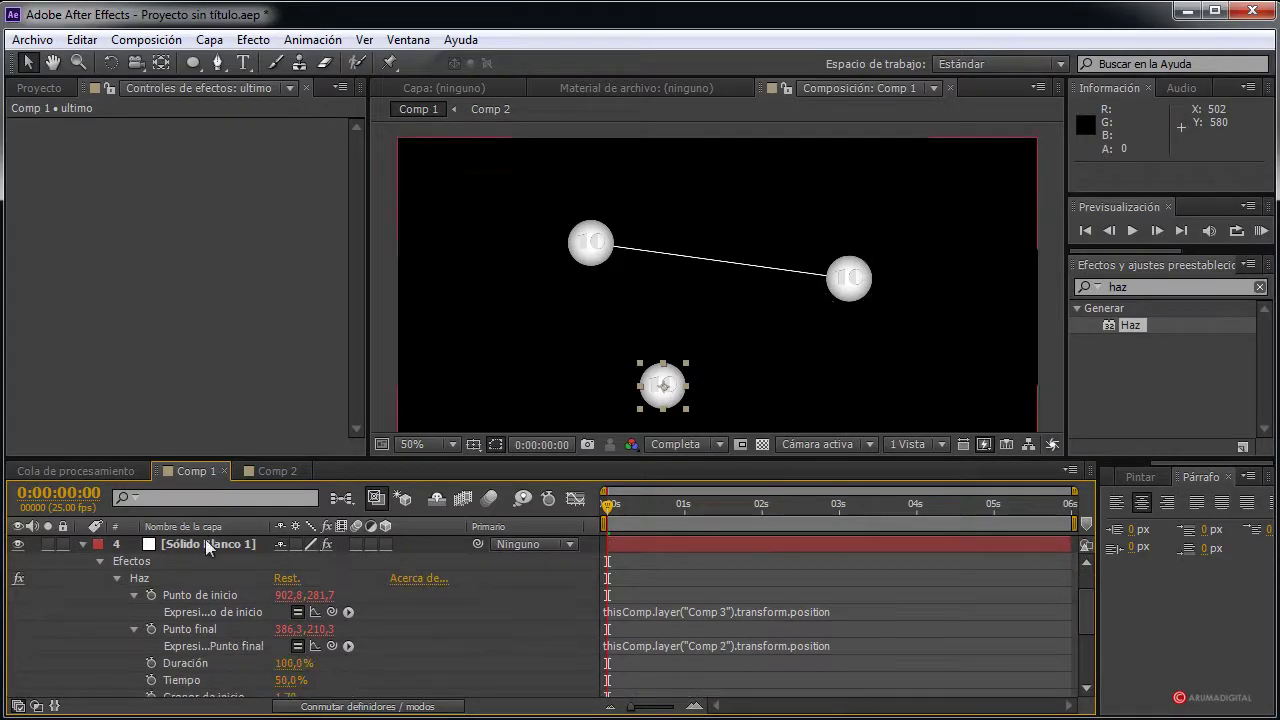
pyautogui.scroll(1, 205, 539)
# Edit the Haz Punto final expression to reference layer 'ultimo' and scrub to preview
pyautogui.click(215, 595)
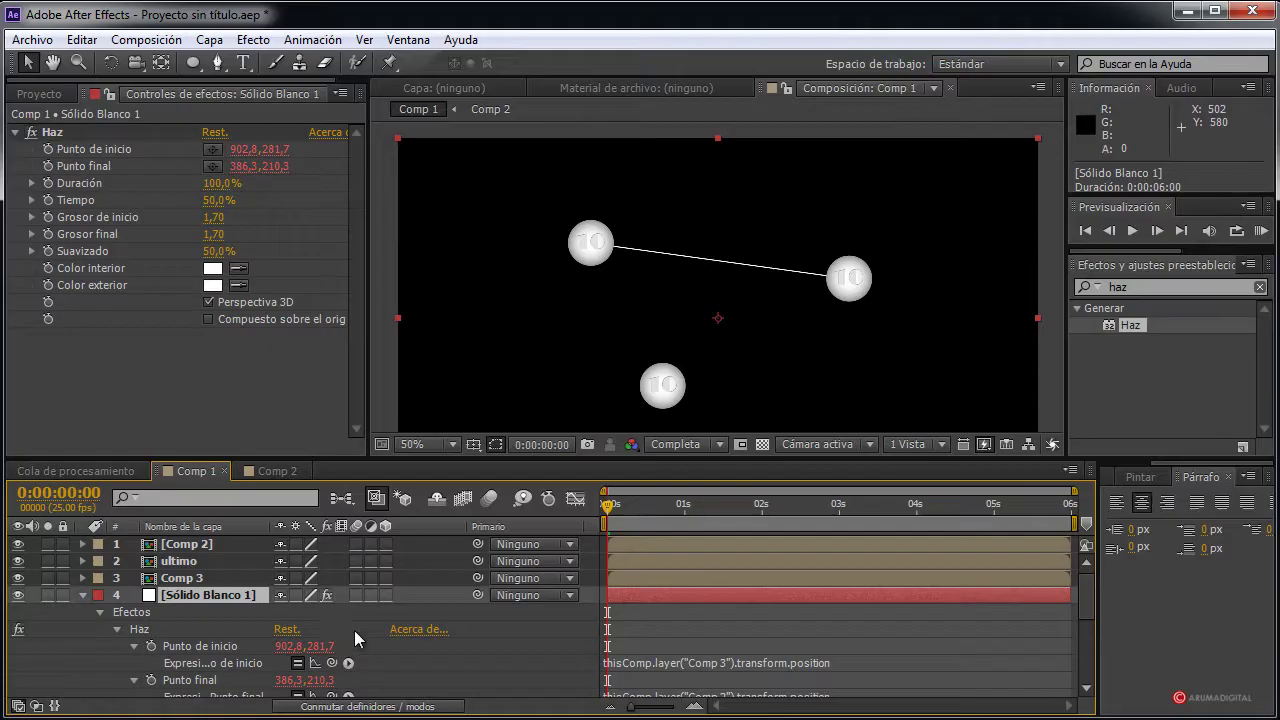
pyautogui.scroll(-1, 441, 560)
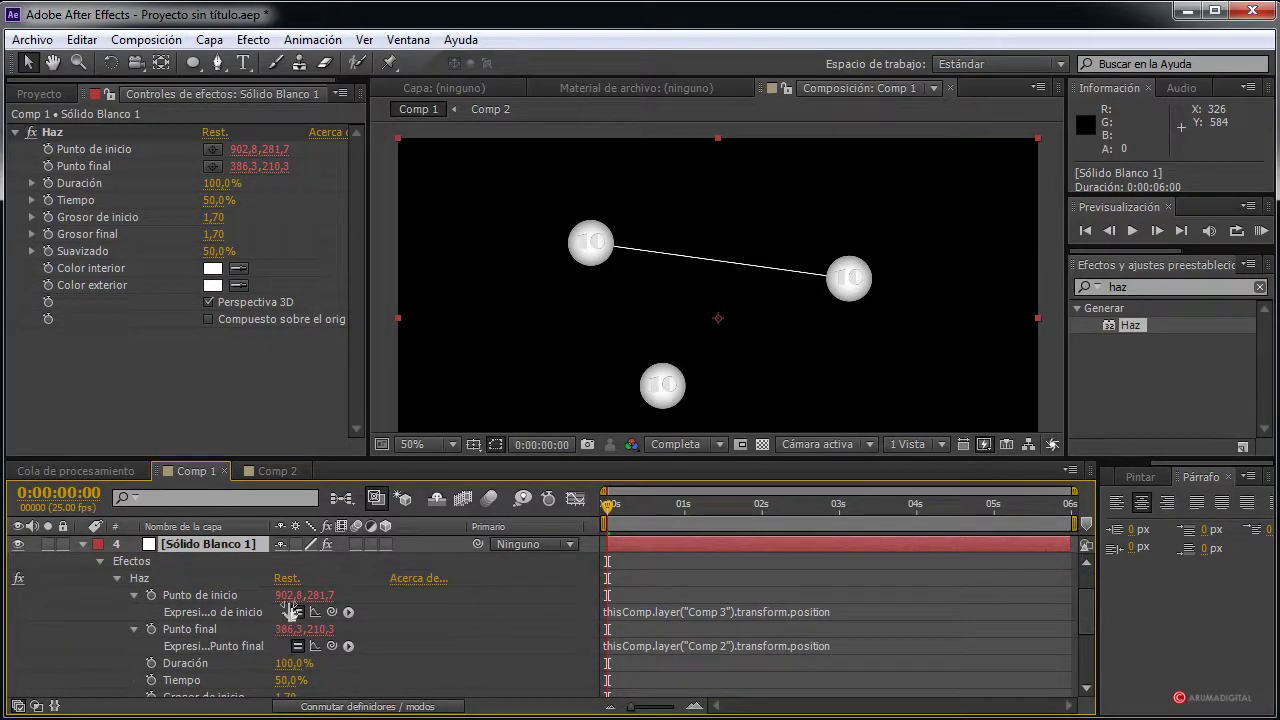
pyautogui.click(722, 646)
pyautogui.moveTo(725, 646); pyautogui.dragTo(694, 646)
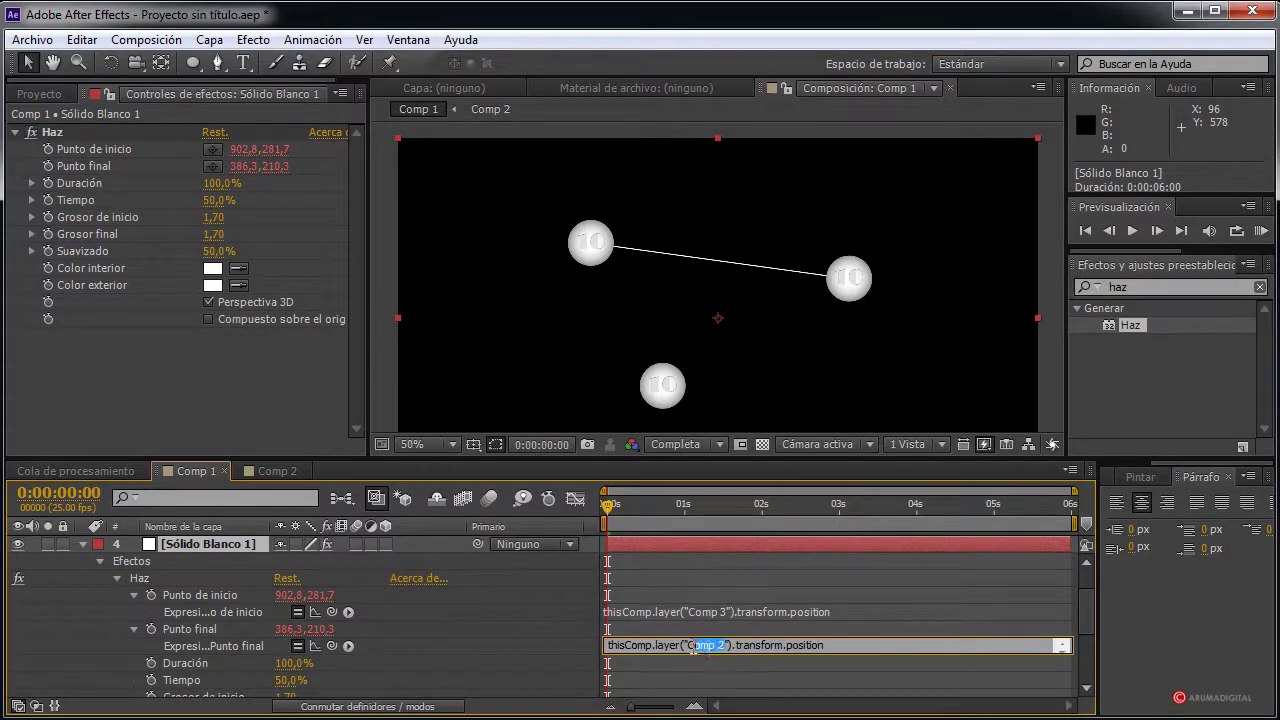
pyautogui.write('ul')
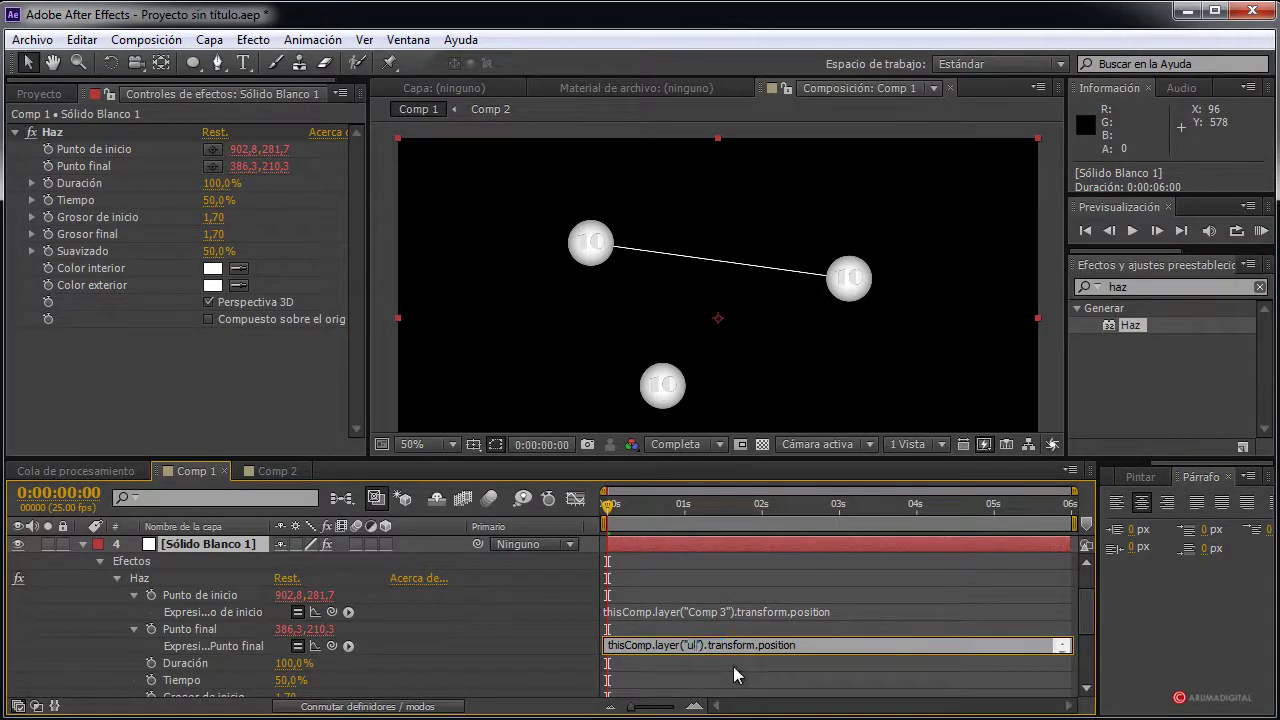
pyautogui.write('timo')
pyautogui.click(925, 592)
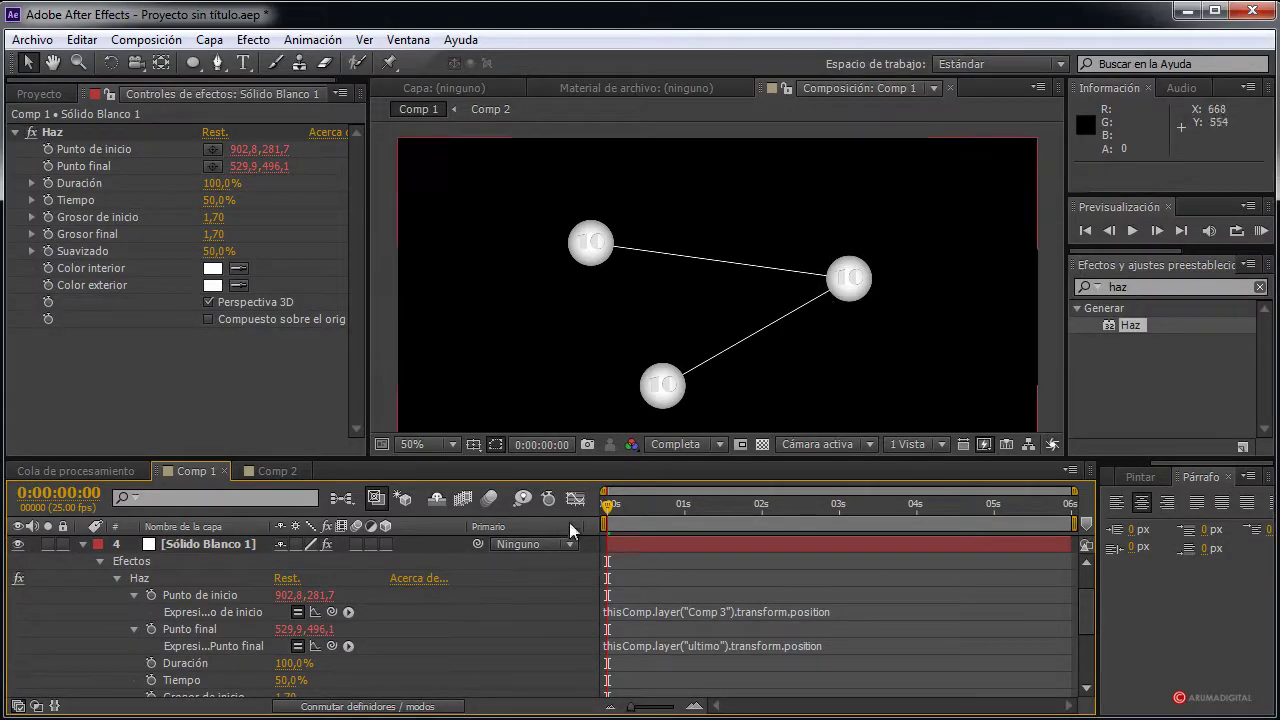
pyautogui.moveTo(608, 505)
pyautogui.mouseDown()
pyautogui.moveTo(755, 505)
pyautogui.moveTo(613, 514)
pyautogui.moveTo(650, 515)
pyautogui.mouseUp()
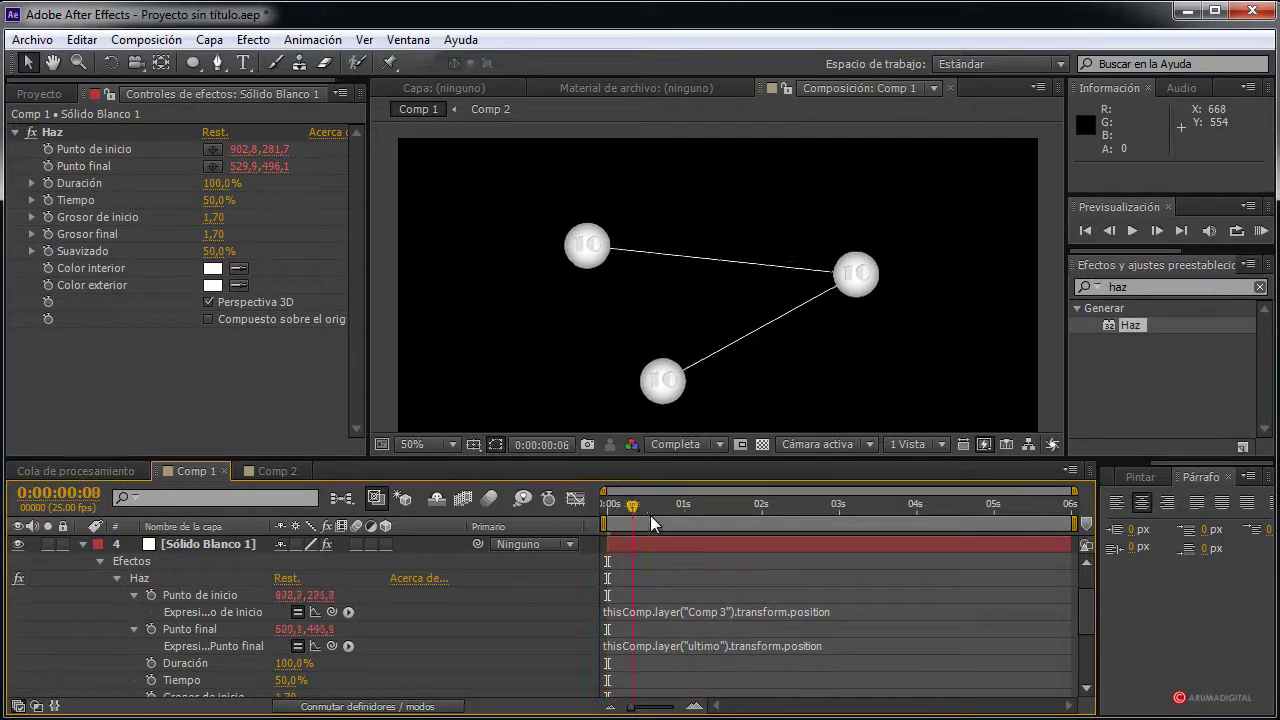
# Return to the start, duplicate Sólido Blanco 1 a third time and expand its Haz effect
pyautogui.moveTo(650, 515); pyautogui.dragTo(605, 516)
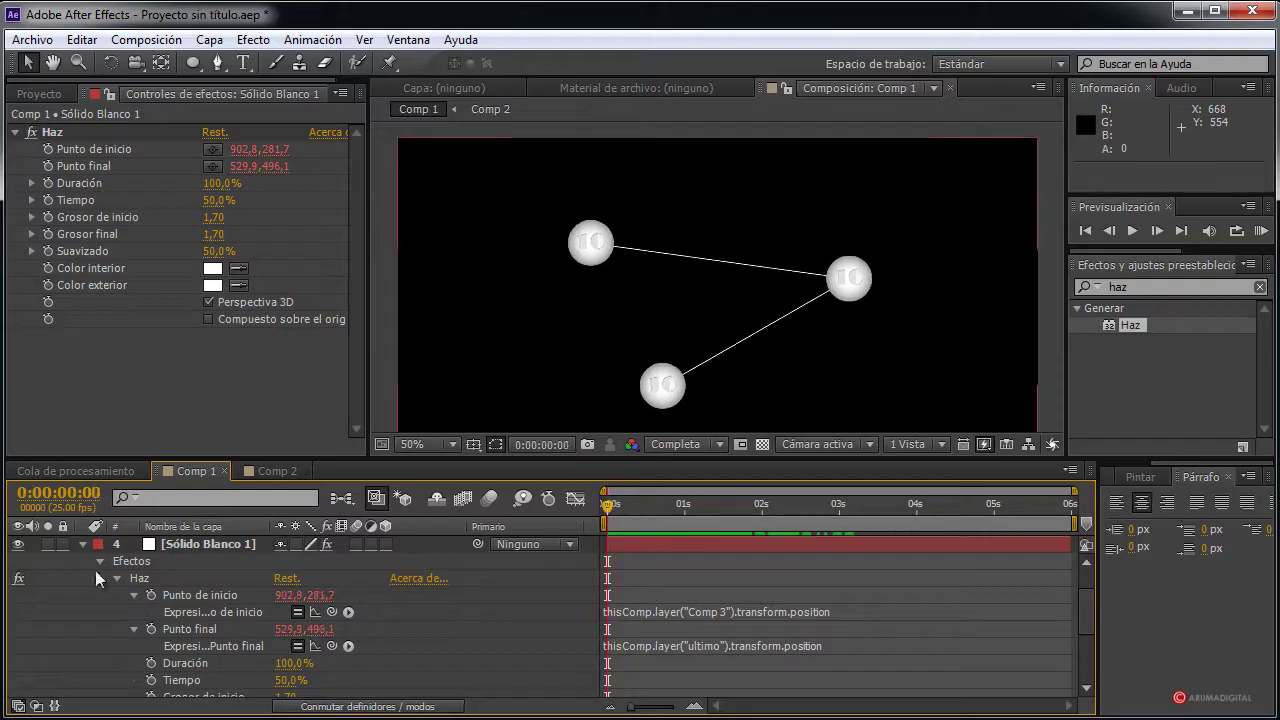
pyautogui.click(82, 543)
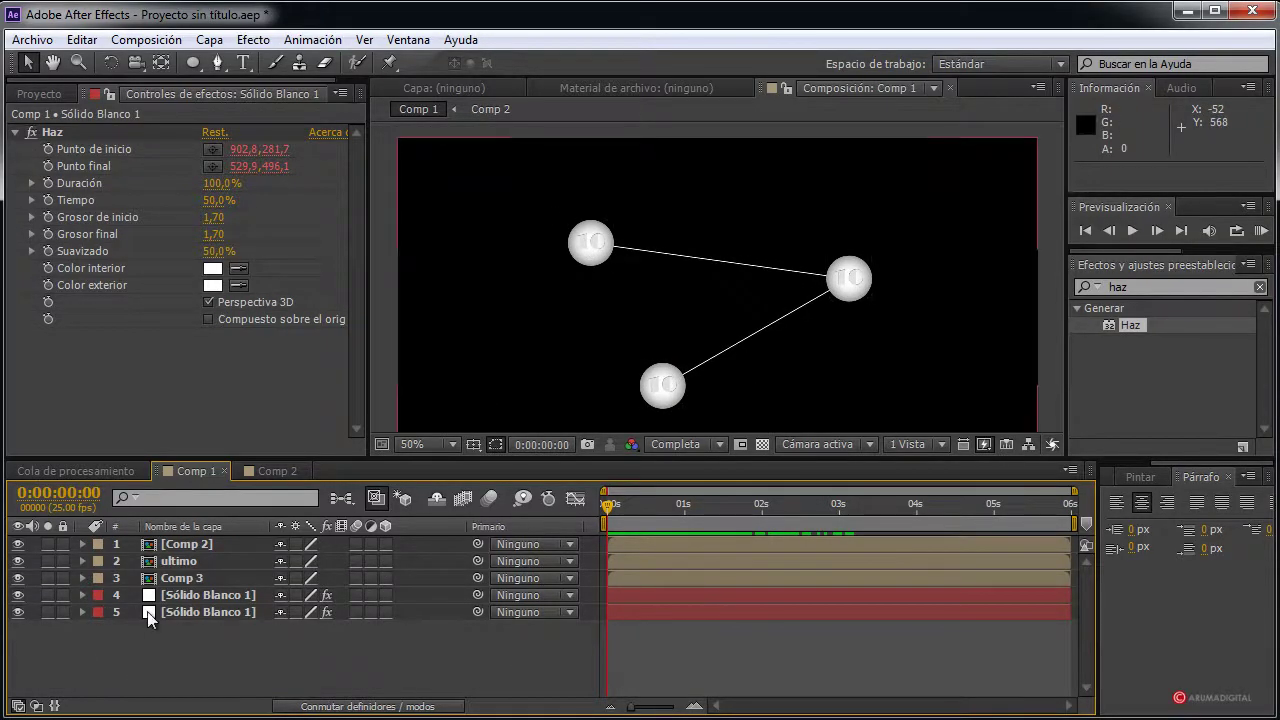
pyautogui.click(194, 596)
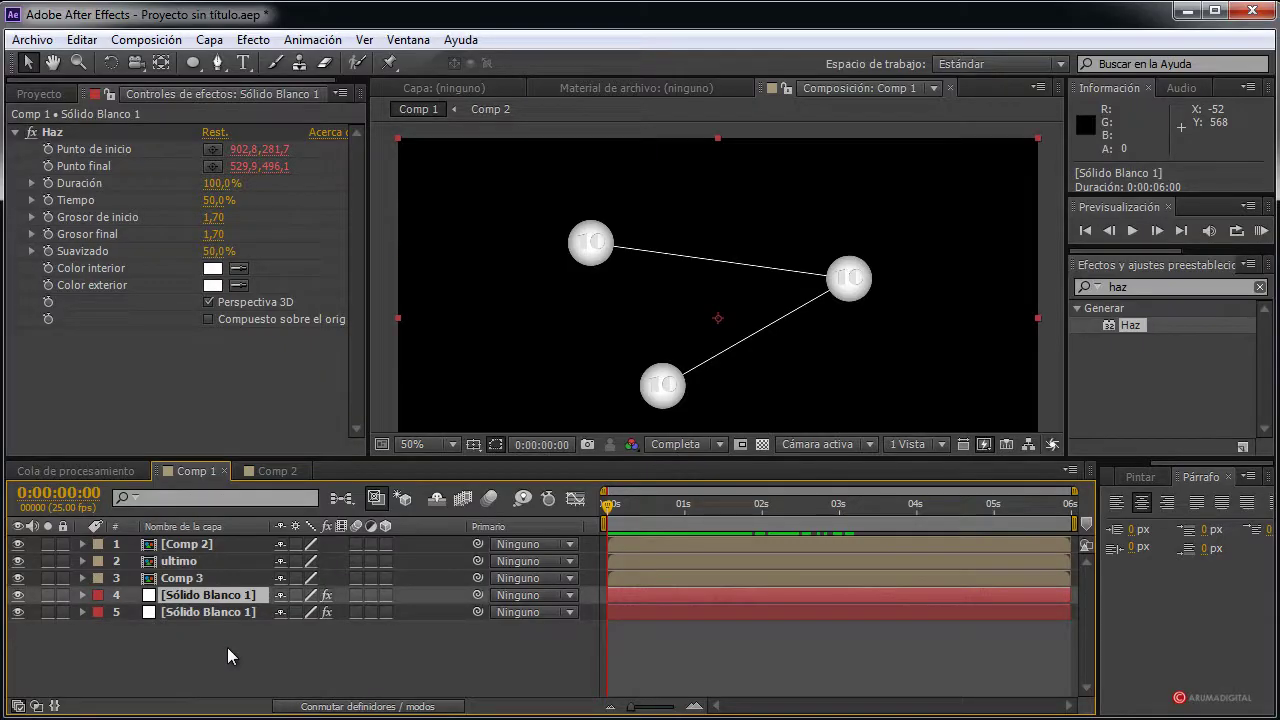
pyautogui.hotkey('ctrl', 'd')
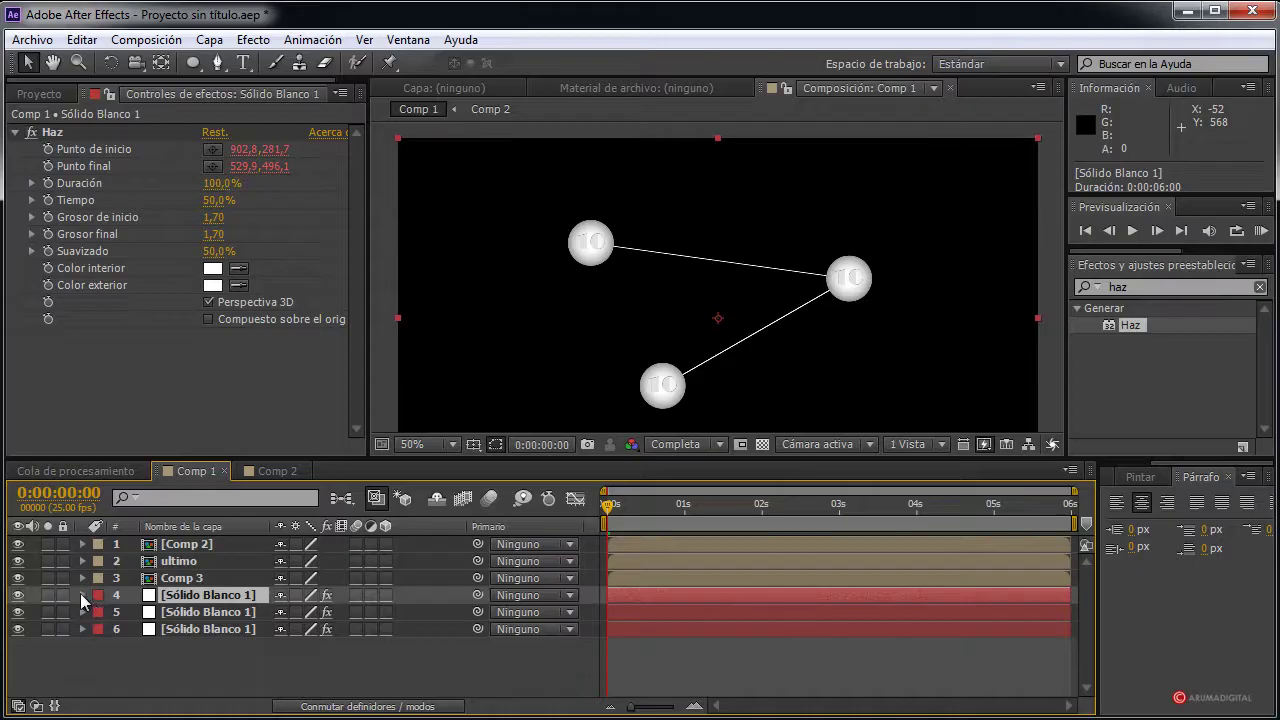
pyautogui.click(83, 595)
pyautogui.click(99, 612)
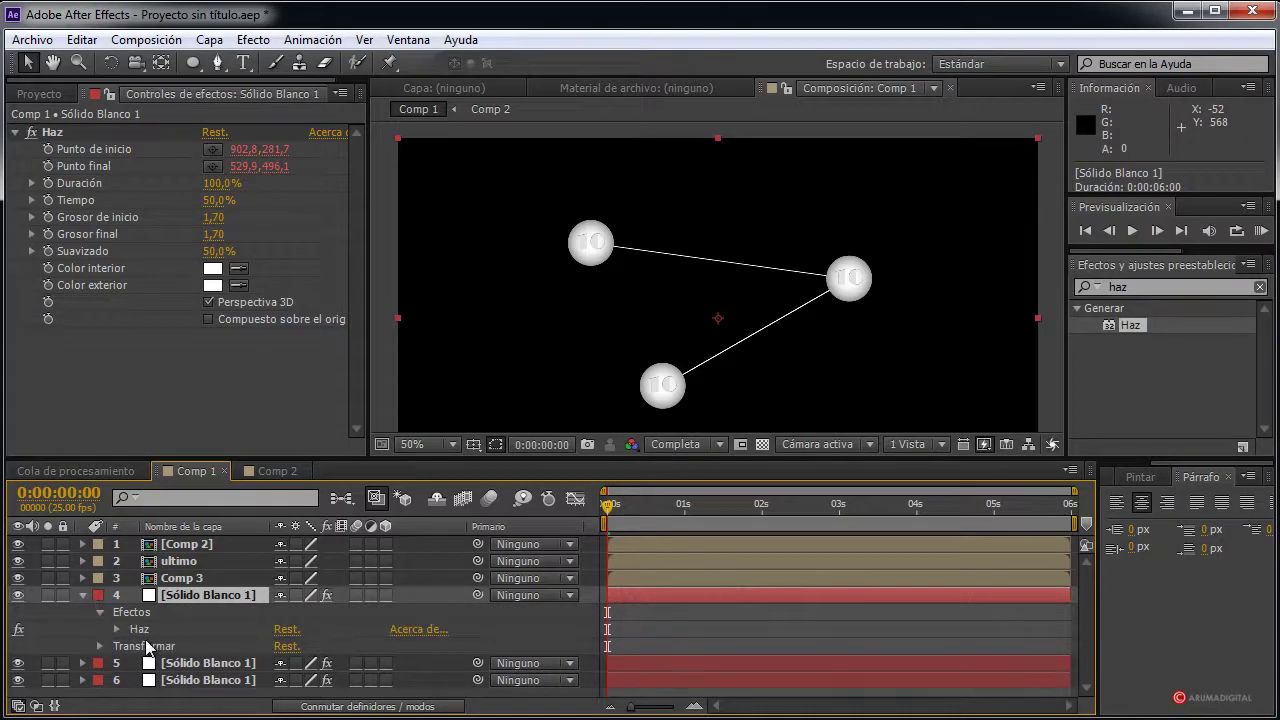
pyautogui.click(117, 629)
pyautogui.scroll(3, 209, 613)
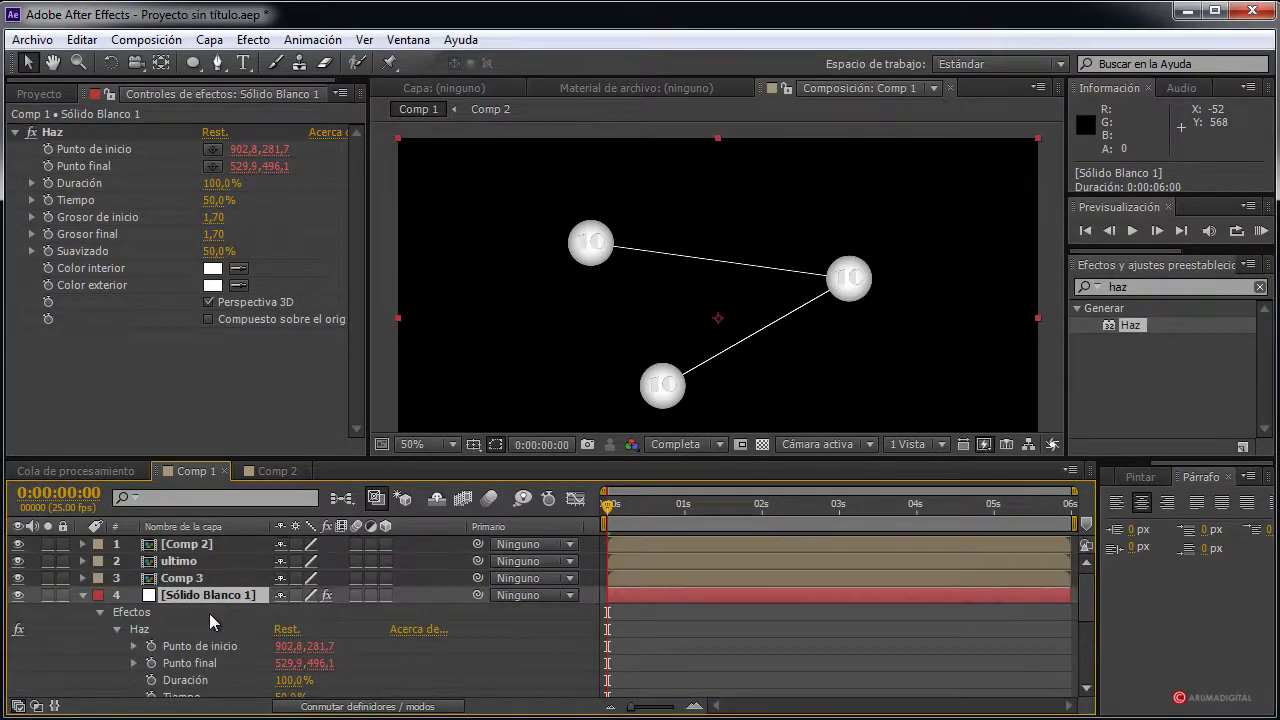
pyautogui.click(204, 545)
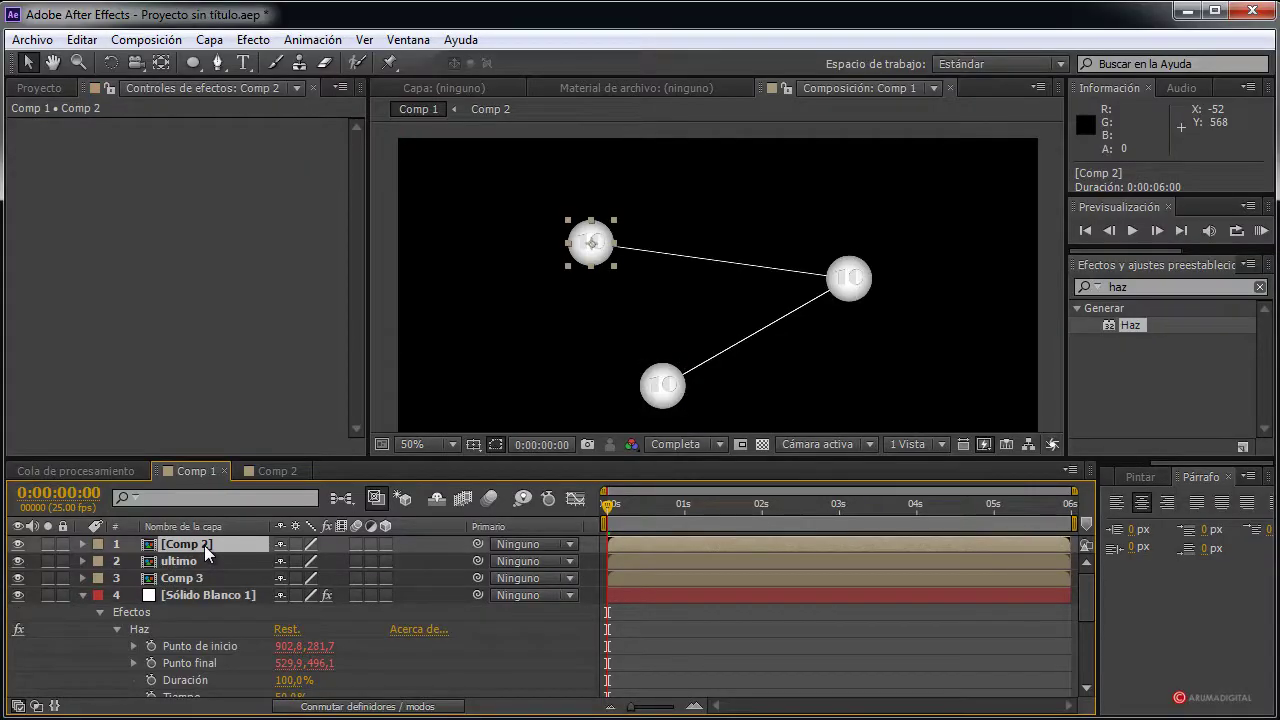
# Rename the top Comp 2 circle layer to 'segundo'
pyautogui.rightClick(204, 545)
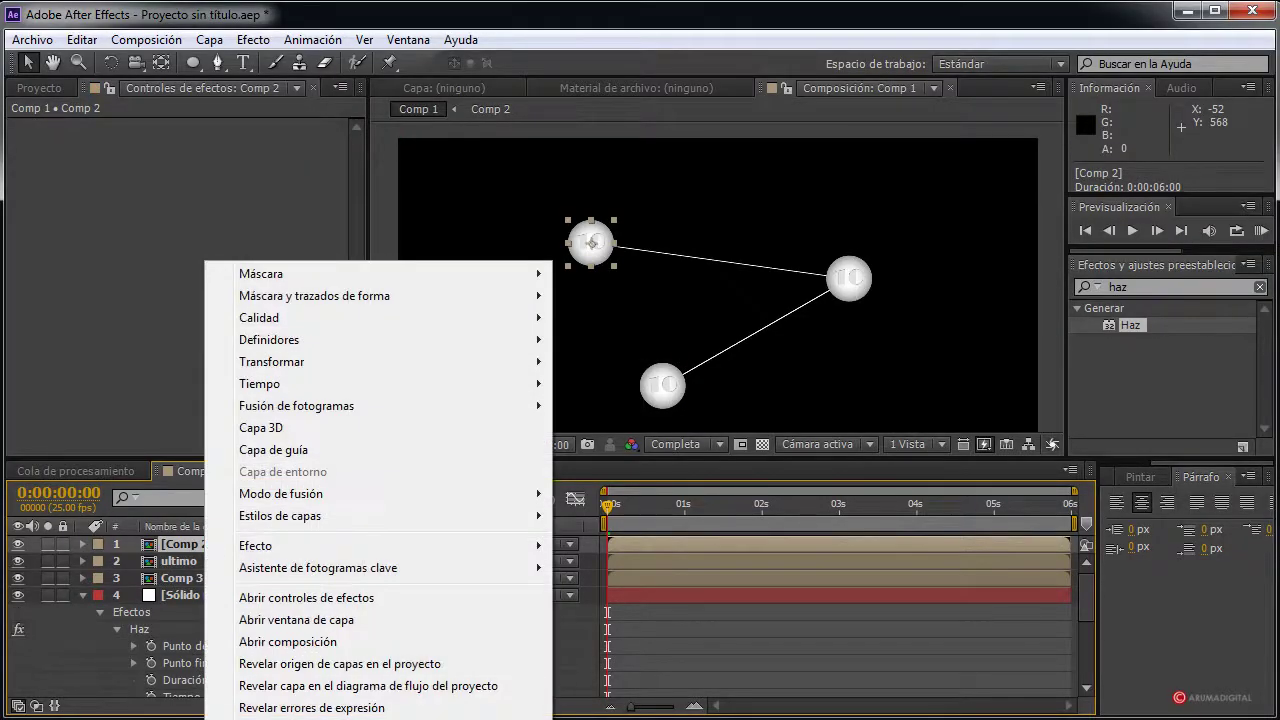
pyautogui.press('Escape')
pyautogui.press('Return')
pyautogui.write('segundo')
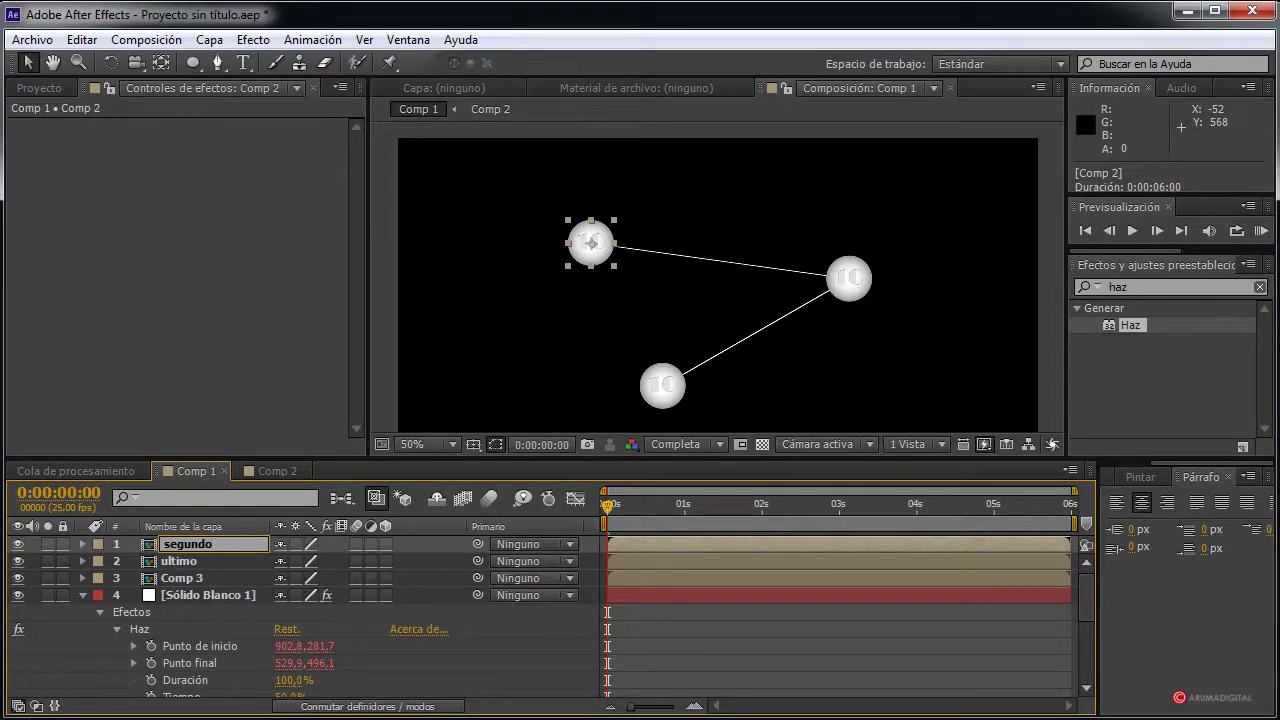
pyautogui.press('Return')
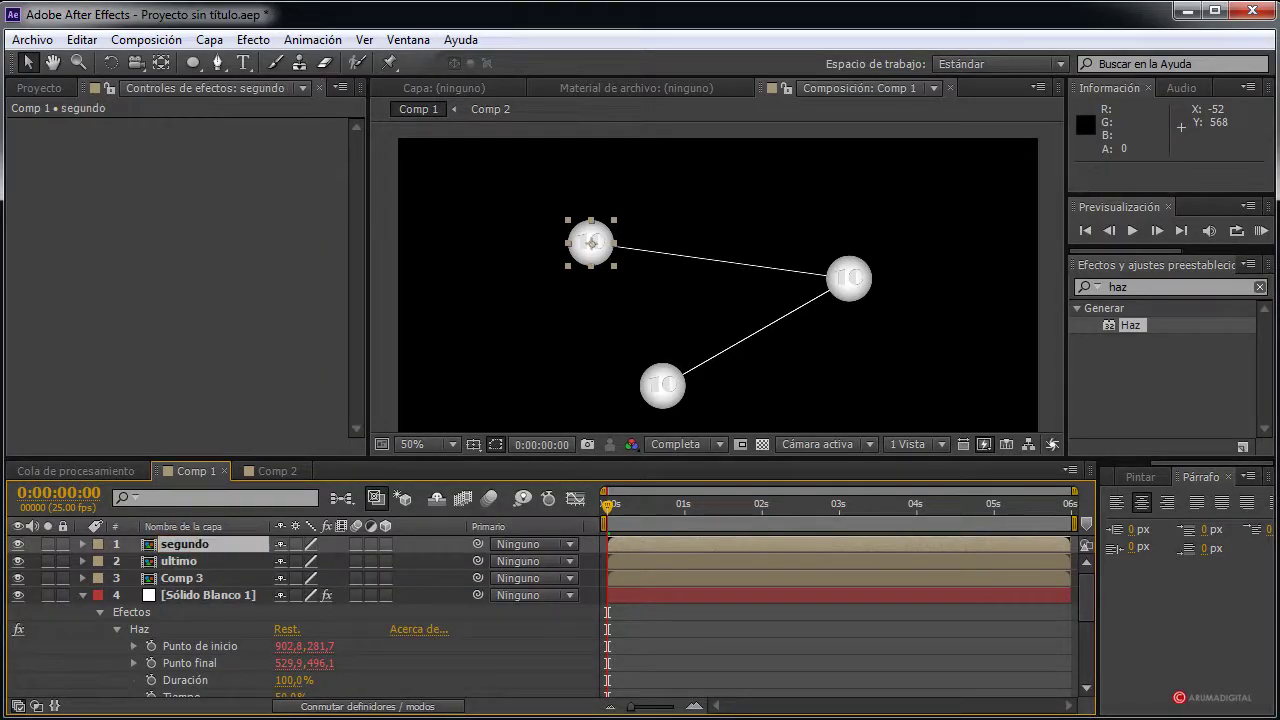
# Change the new beam's Punto de inicio expression to follow layer 'segundo'
pyautogui.click(209, 559)
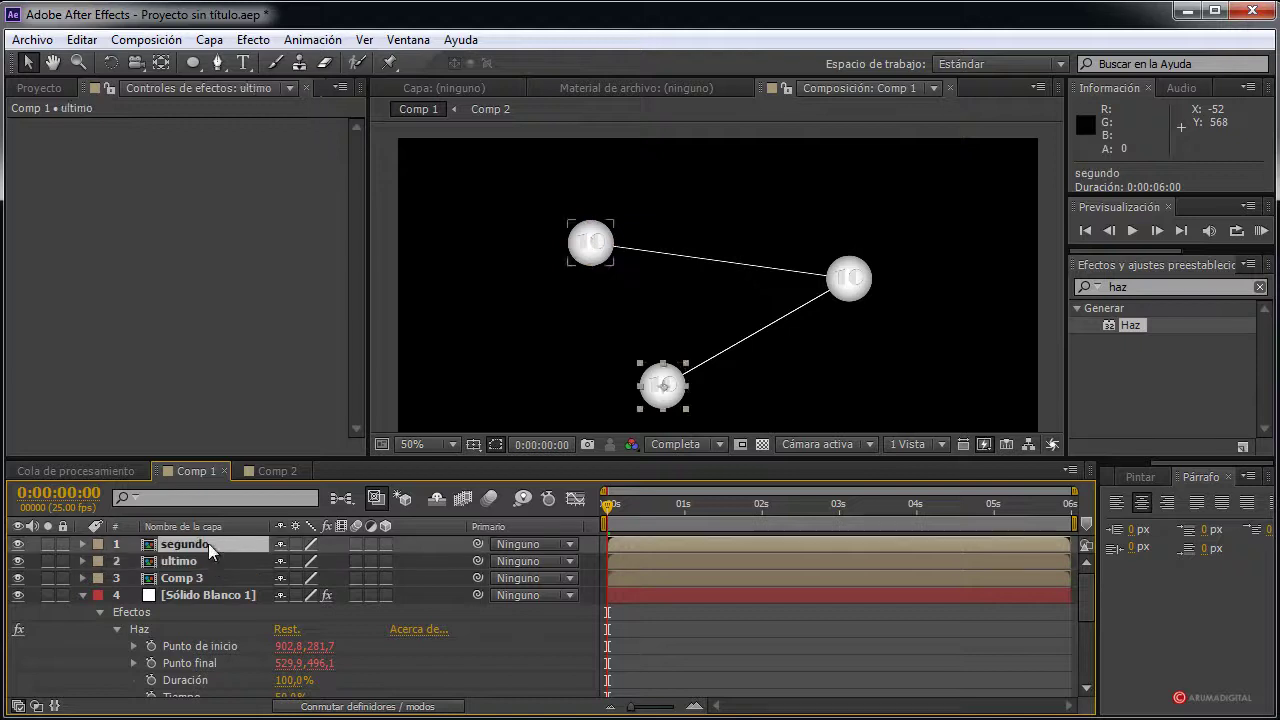
pyautogui.scroll(-2, 185, 651)
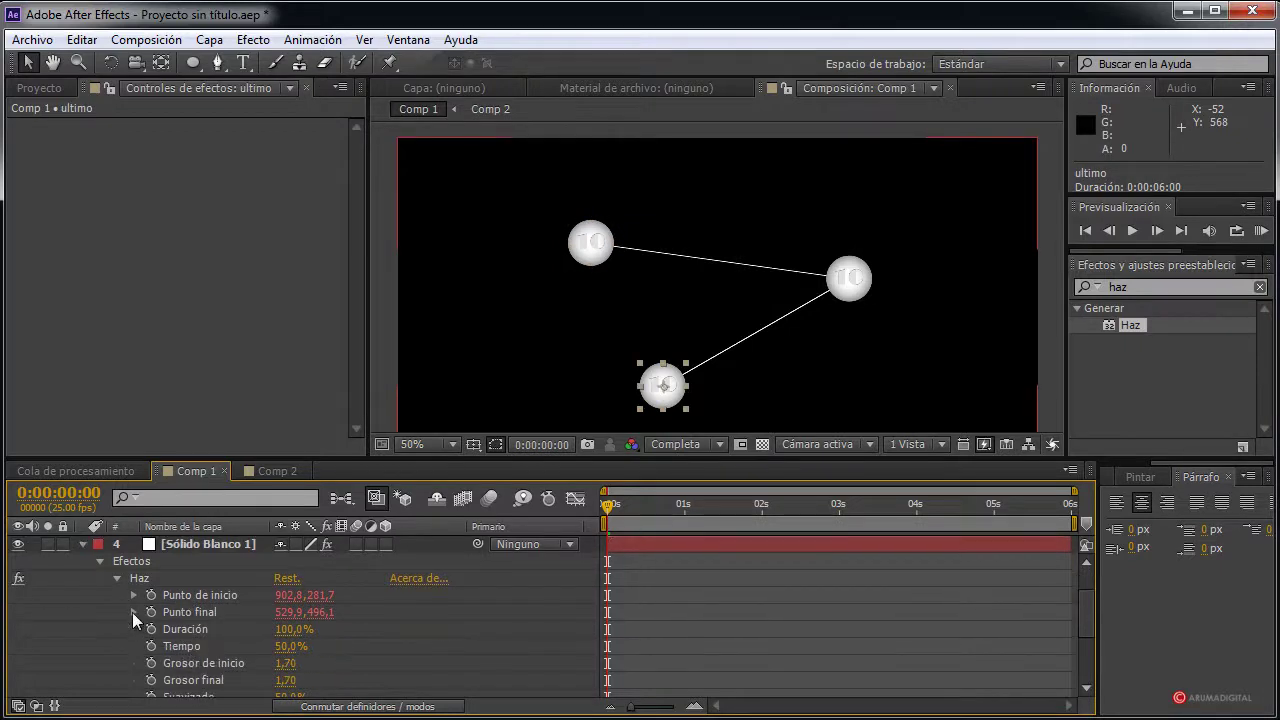
pyautogui.click(133, 596)
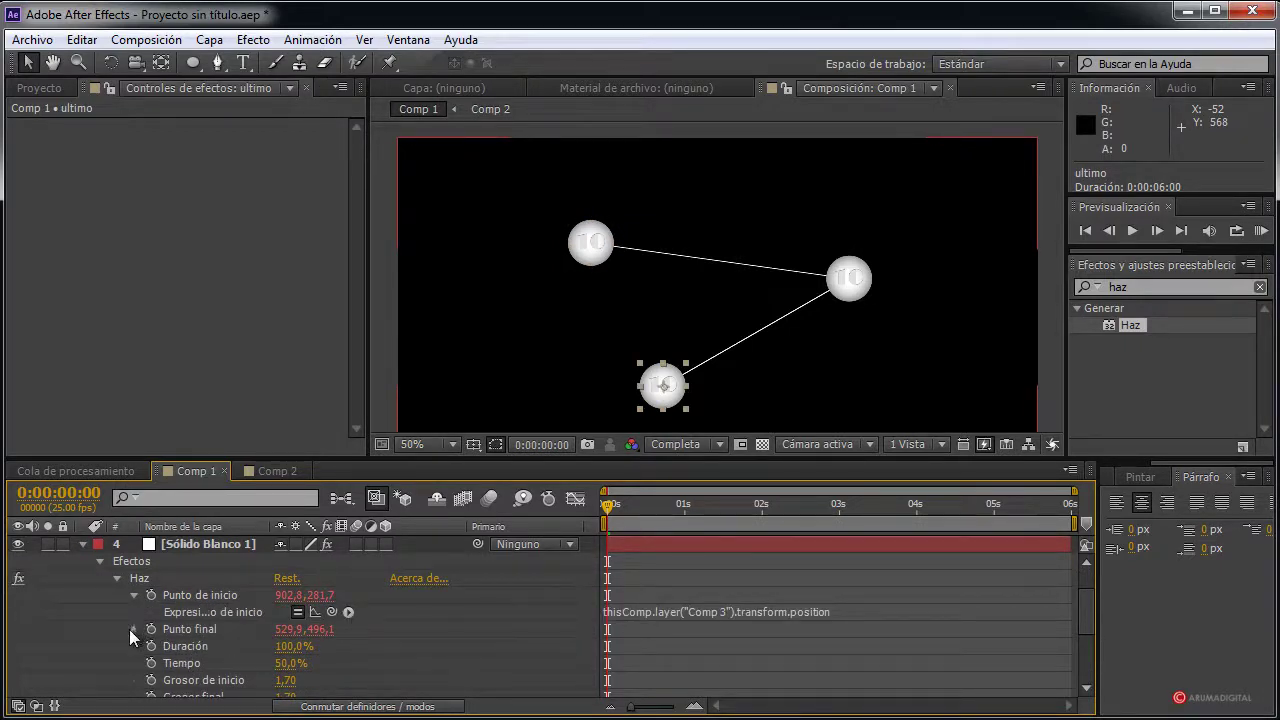
pyautogui.click(132, 629)
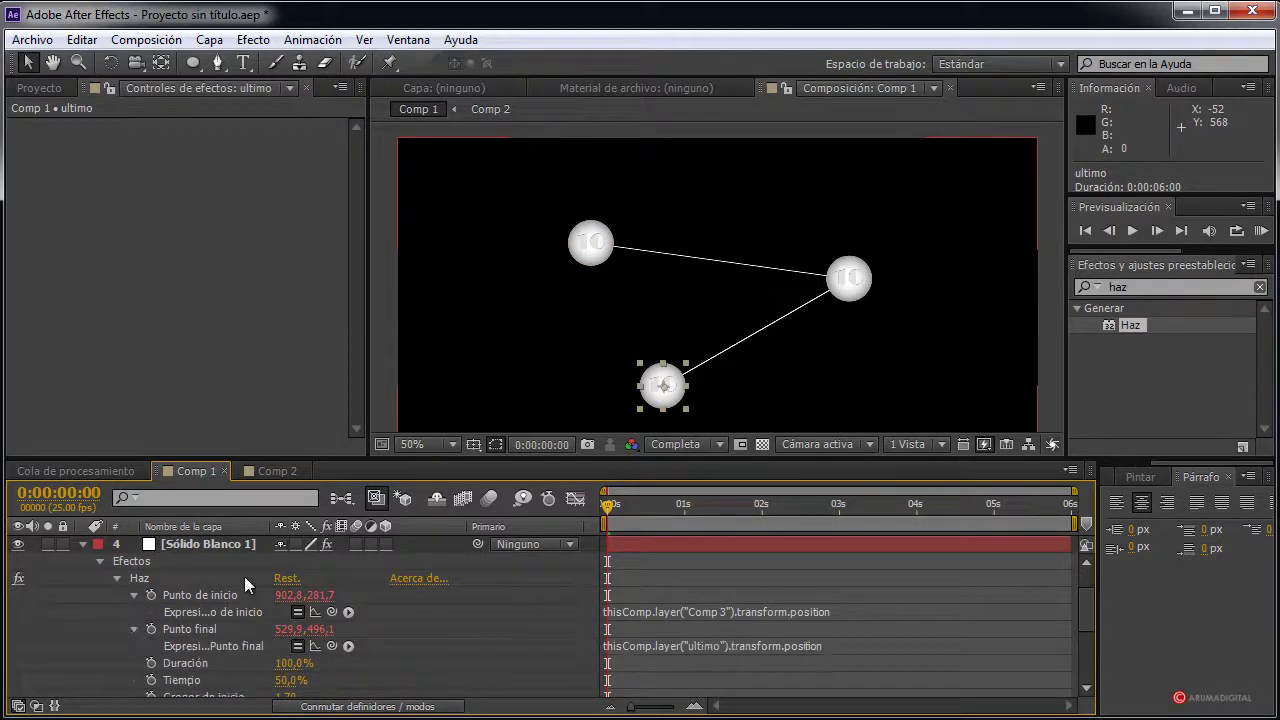
pyautogui.click(709, 612)
pyautogui.click(709, 612)
pyautogui.moveTo(688, 611); pyautogui.dragTo(722, 610)
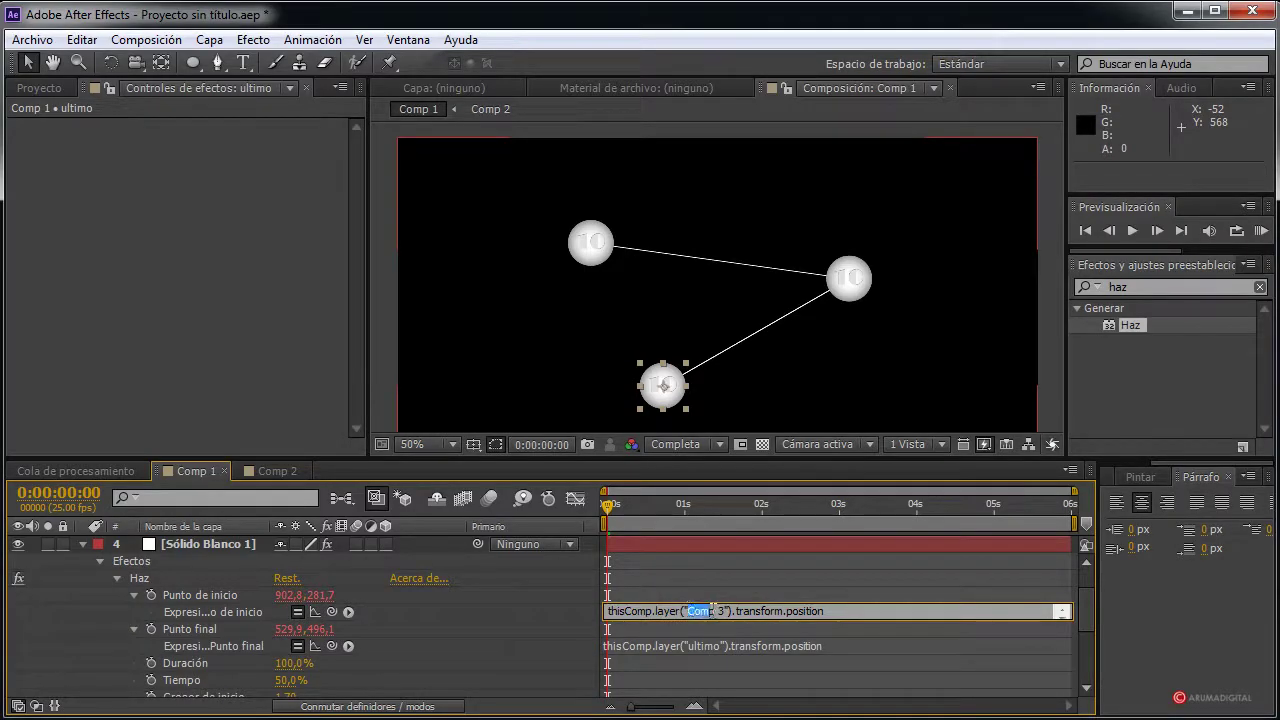
pyautogui.write('seg')
pyautogui.write('undo')
pyautogui.click(766, 637)
# Confirm the Punto final expression points to 'ultimo' and scrub to preview the triangle
pyautogui.click(766, 645)
pyautogui.click(690, 645)
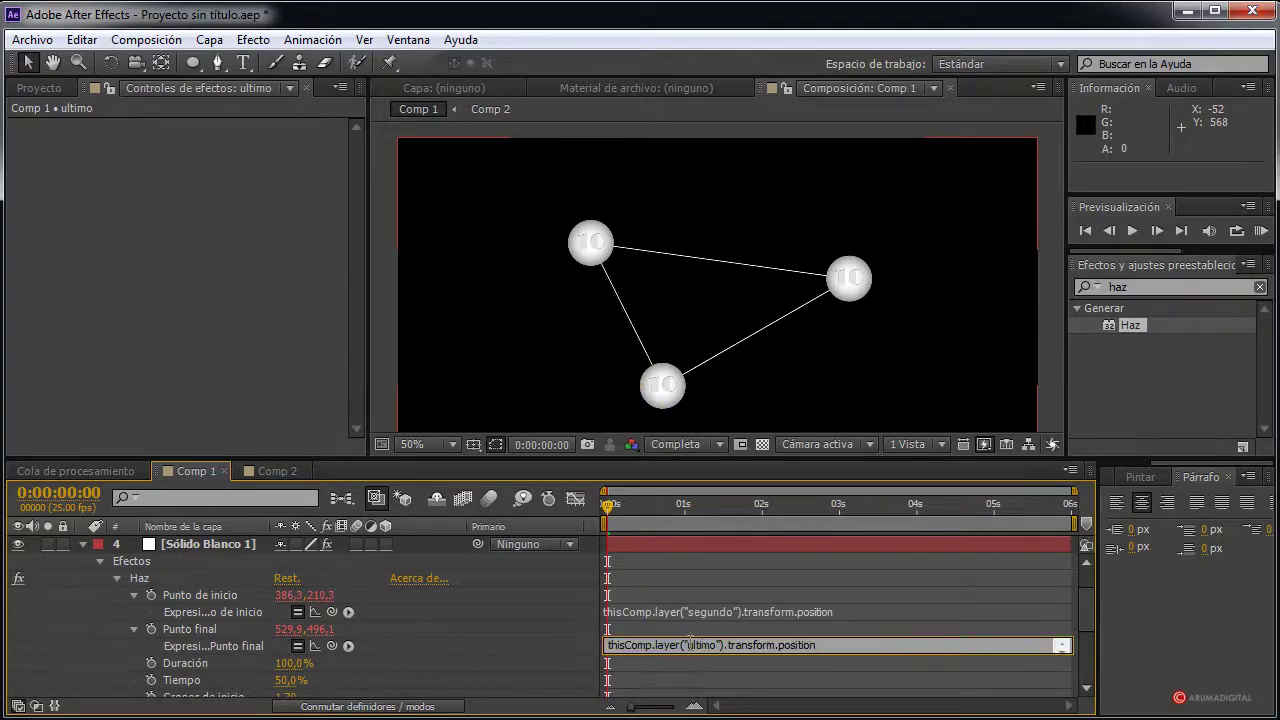
pyautogui.doubleClick(700, 645)
pyautogui.click(757, 645)
pyautogui.click(872, 612)
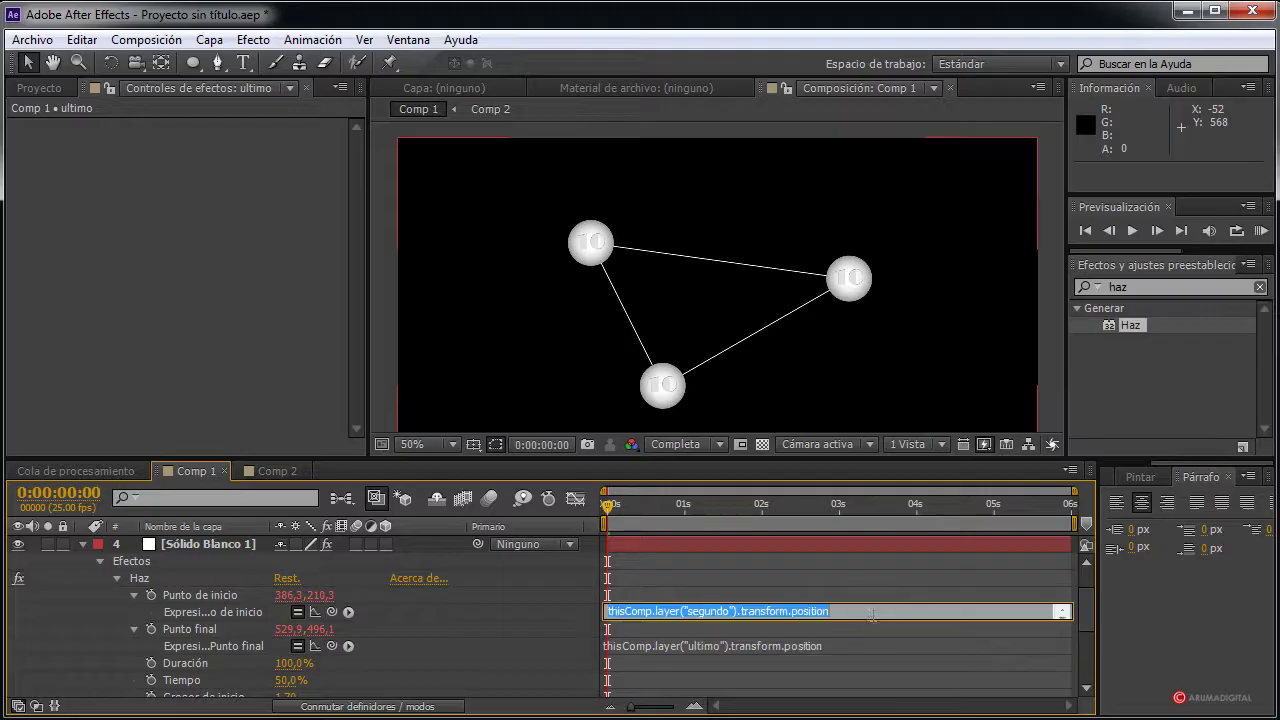
pyautogui.click(617, 506)
pyautogui.moveTo(625, 510)
pyautogui.mouseDown()
pyautogui.moveTo(828, 522)
pyautogui.moveTo(597, 517)
pyautogui.mouseUp()
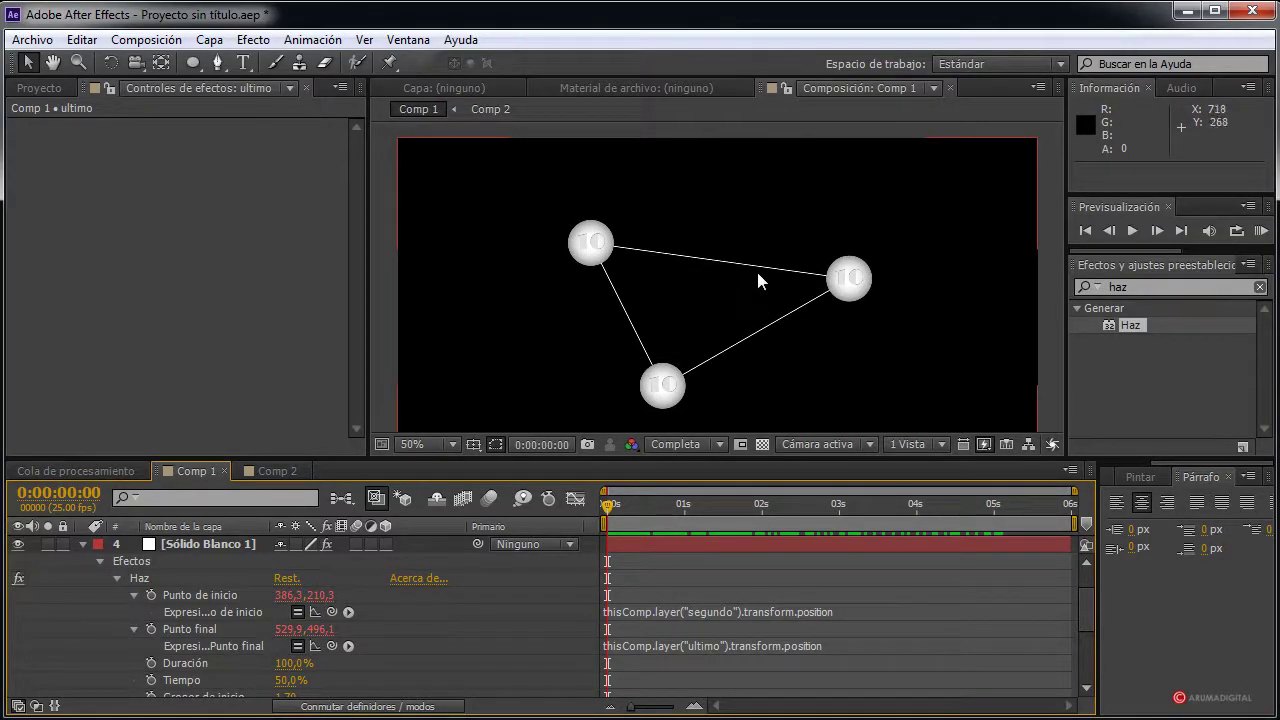
# Inspect the beam lines in the viewer and collapse the beam solid's effect properties
pyautogui.press('.')
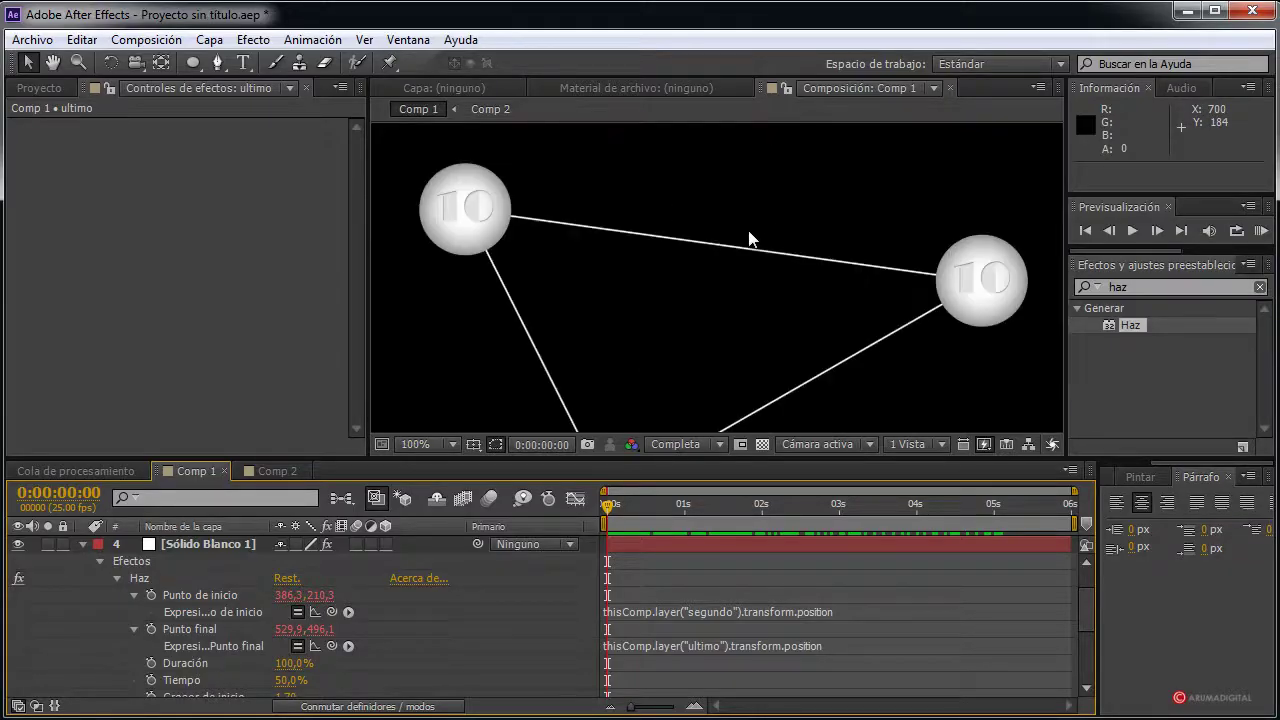
pyautogui.press(',')
pyautogui.scroll(-2, 749, 232)
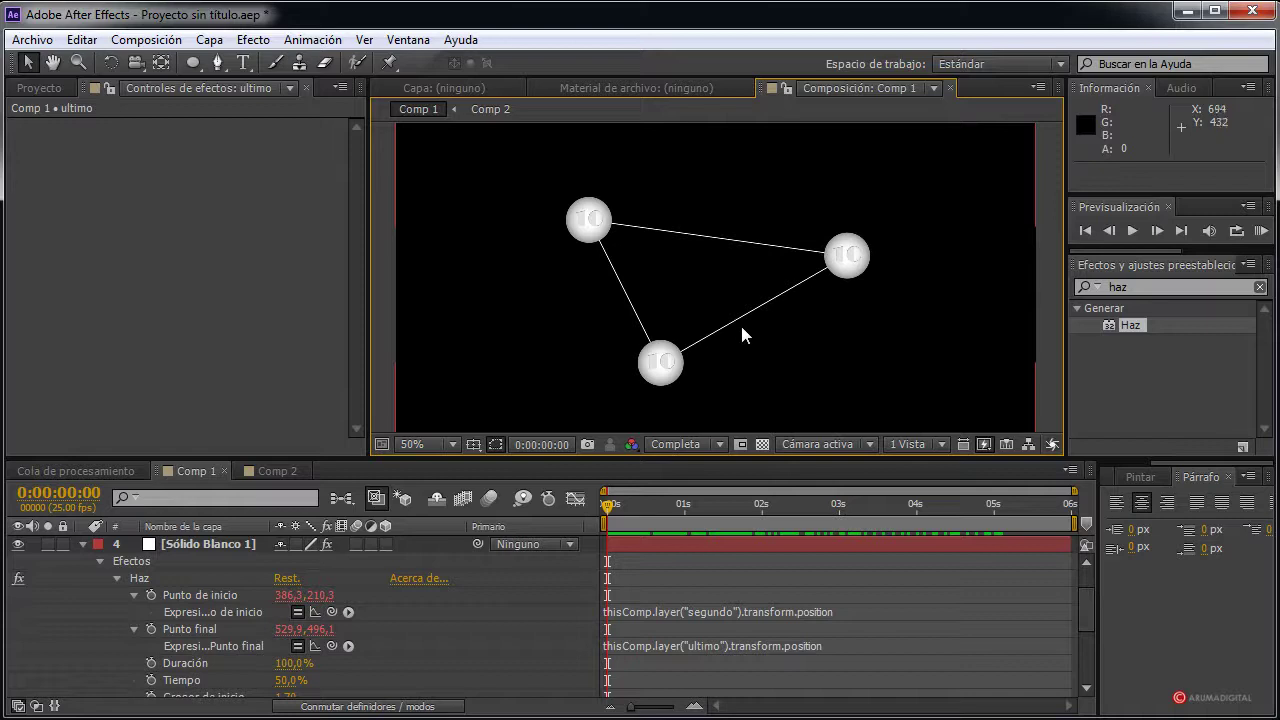
pyautogui.click(600, 228)
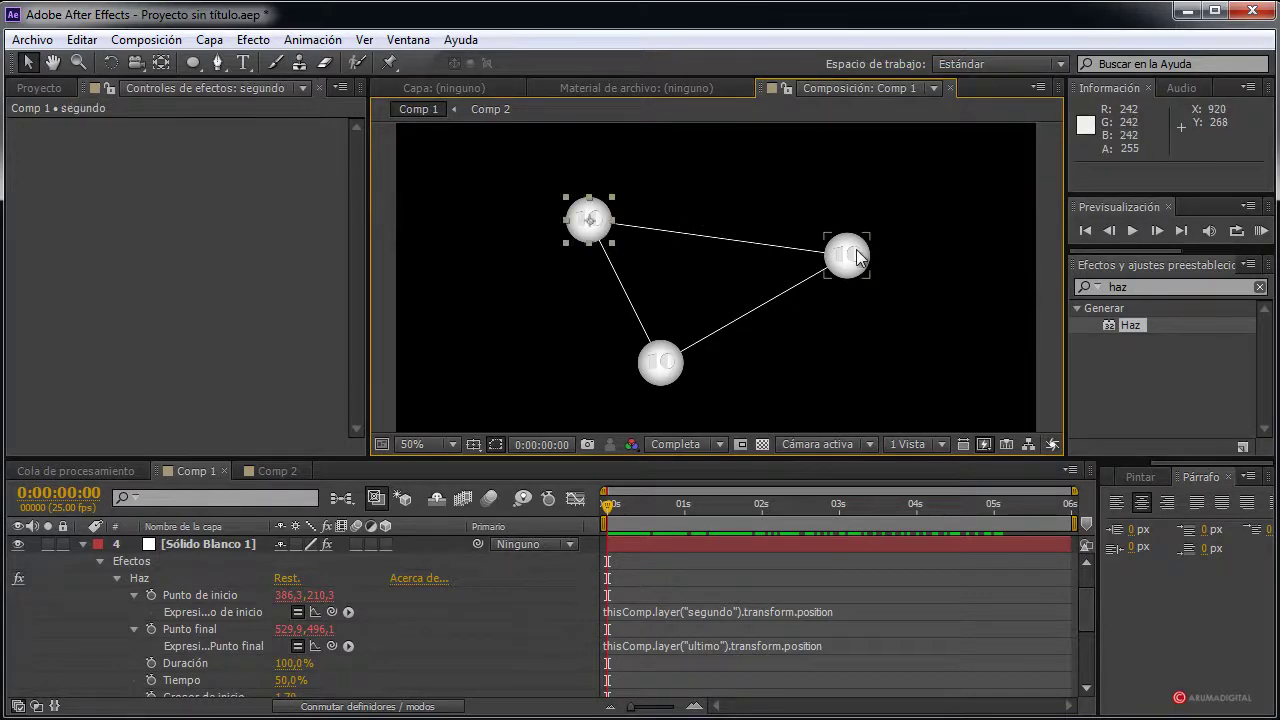
pyautogui.click(856, 249)
pyautogui.scroll(2, 757, 318)
pyautogui.scroll(-2, 757, 318)
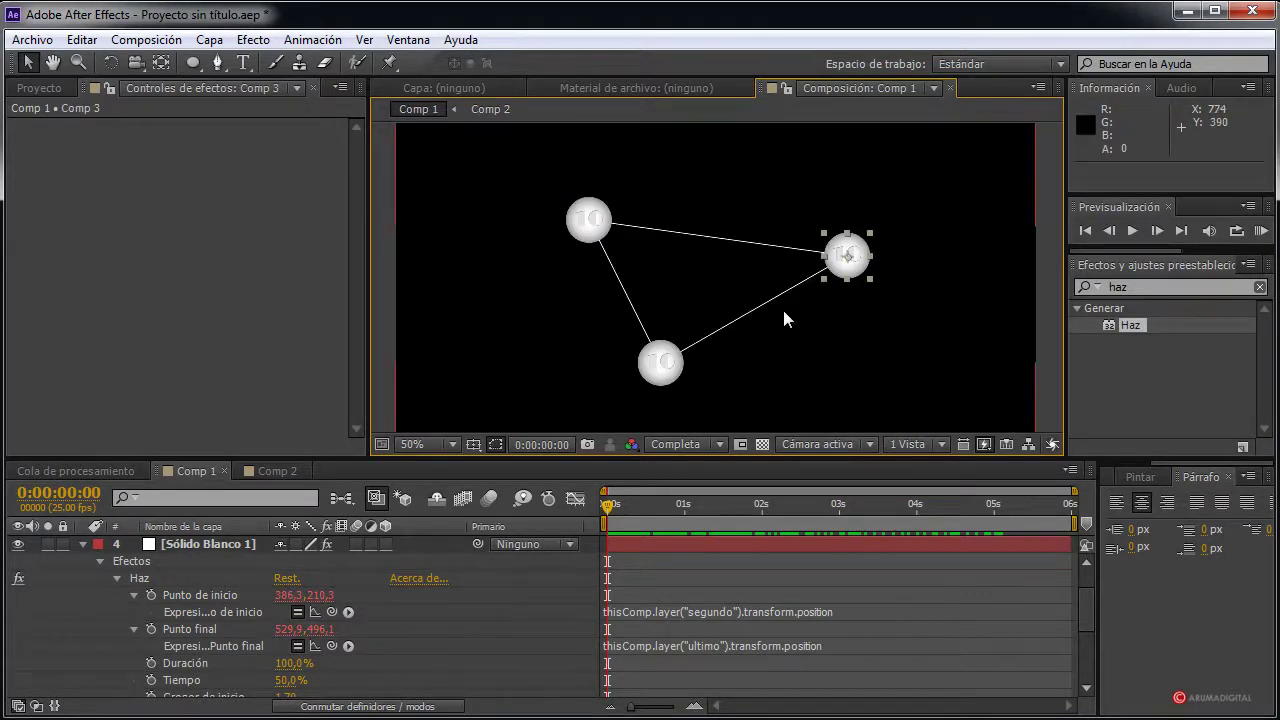
pyautogui.scroll(2, 90, 600)
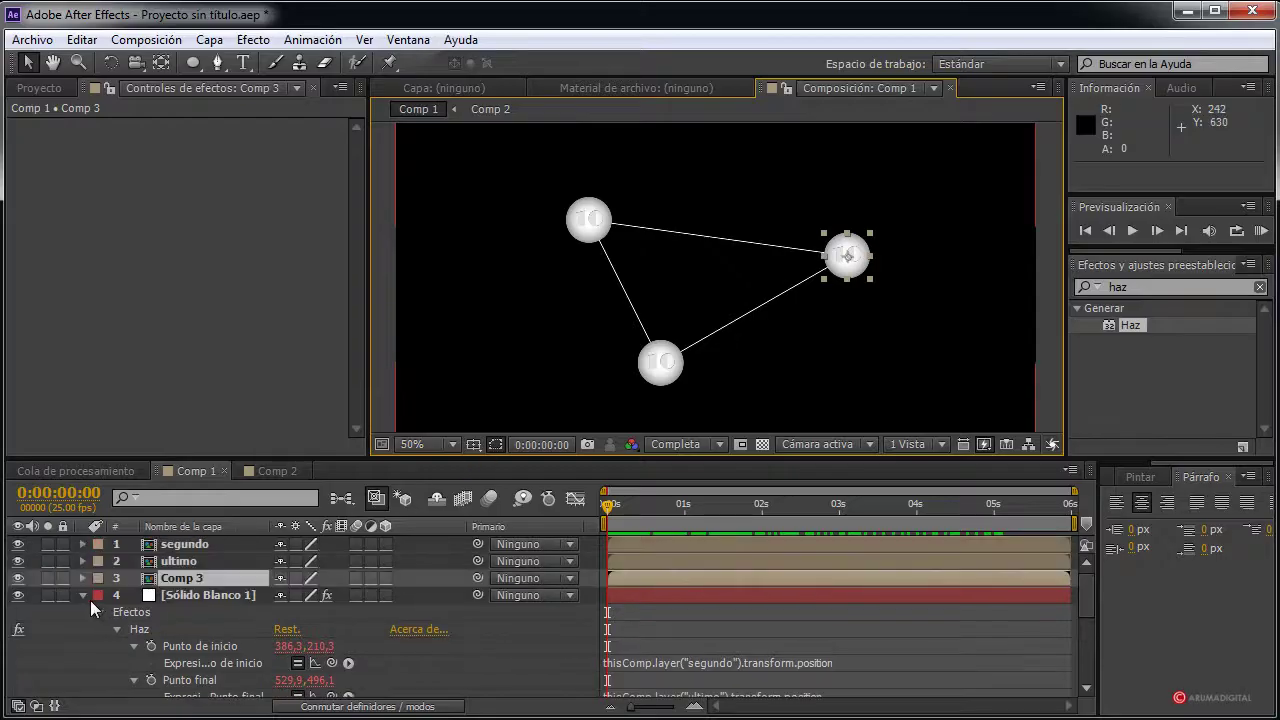
pyautogui.click(81, 597)
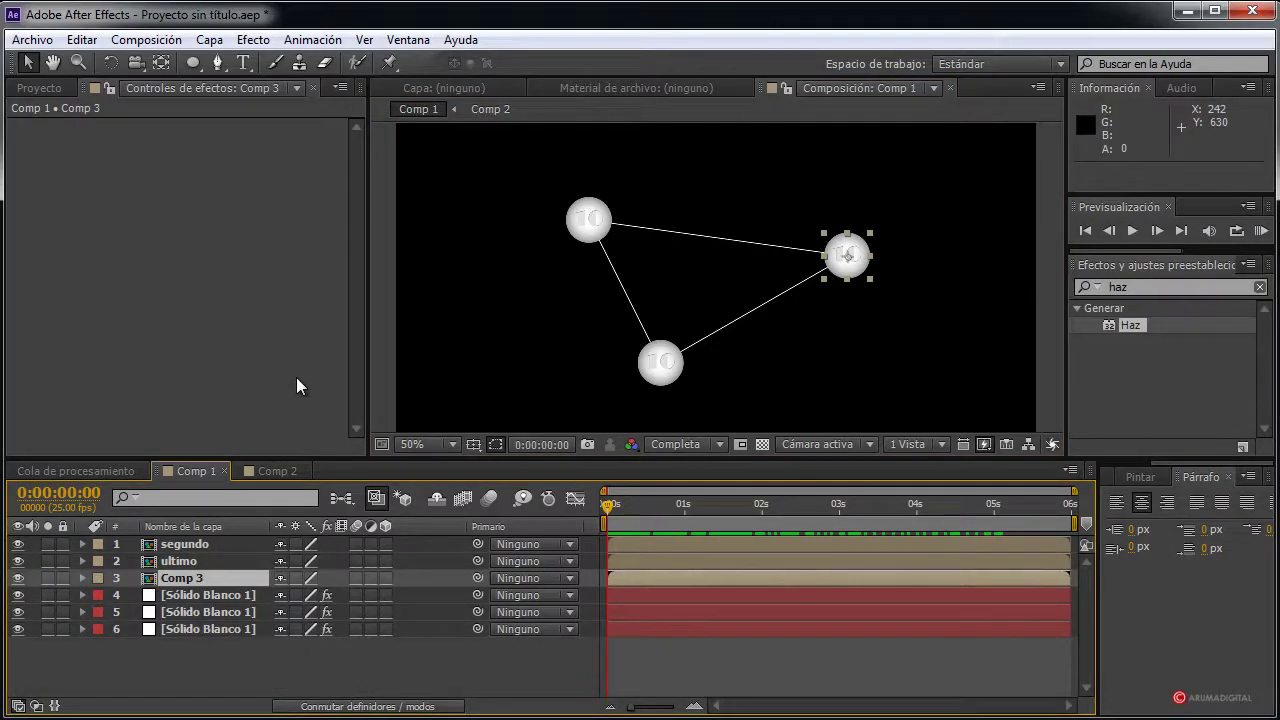
# Show the Project panel's compositions and shift the viewer to see all three circles
pyautogui.click(42, 88)
pyautogui.scroll(2, 638, 258)
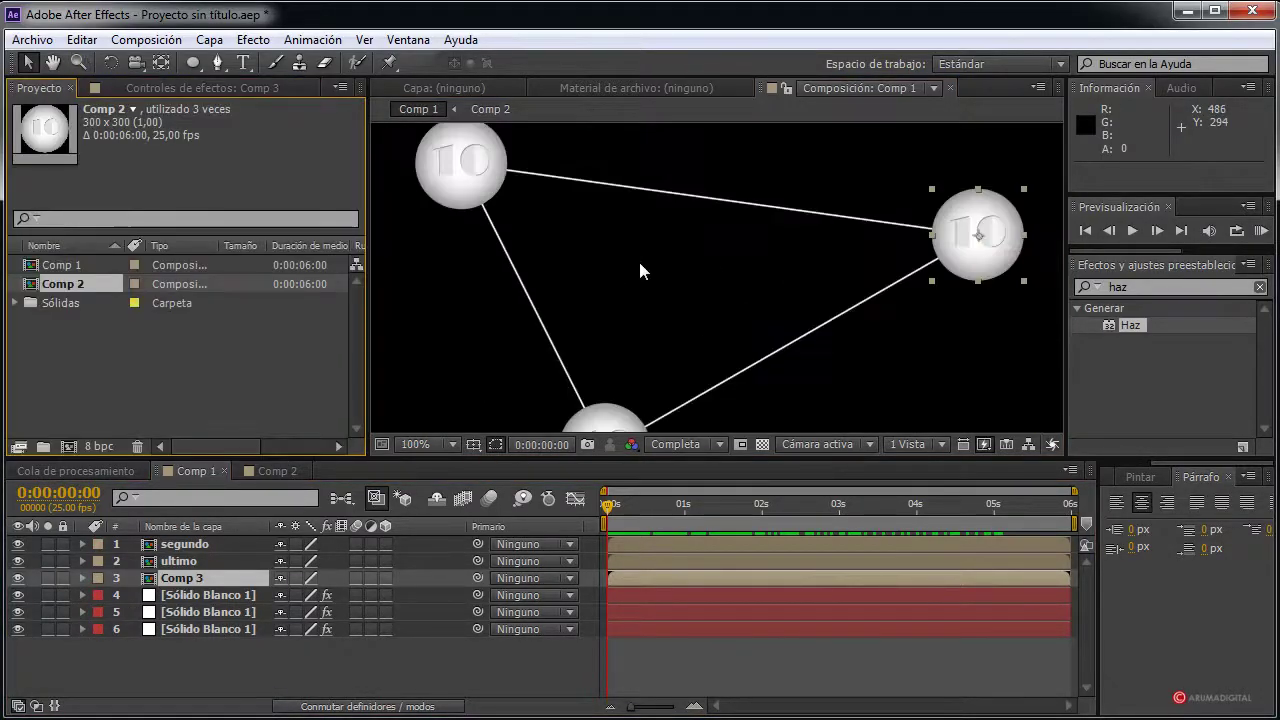
pyautogui.scroll(-2, 638, 258)
pyautogui.click(385, 266)
pyautogui.scroll(2, 587, 283)
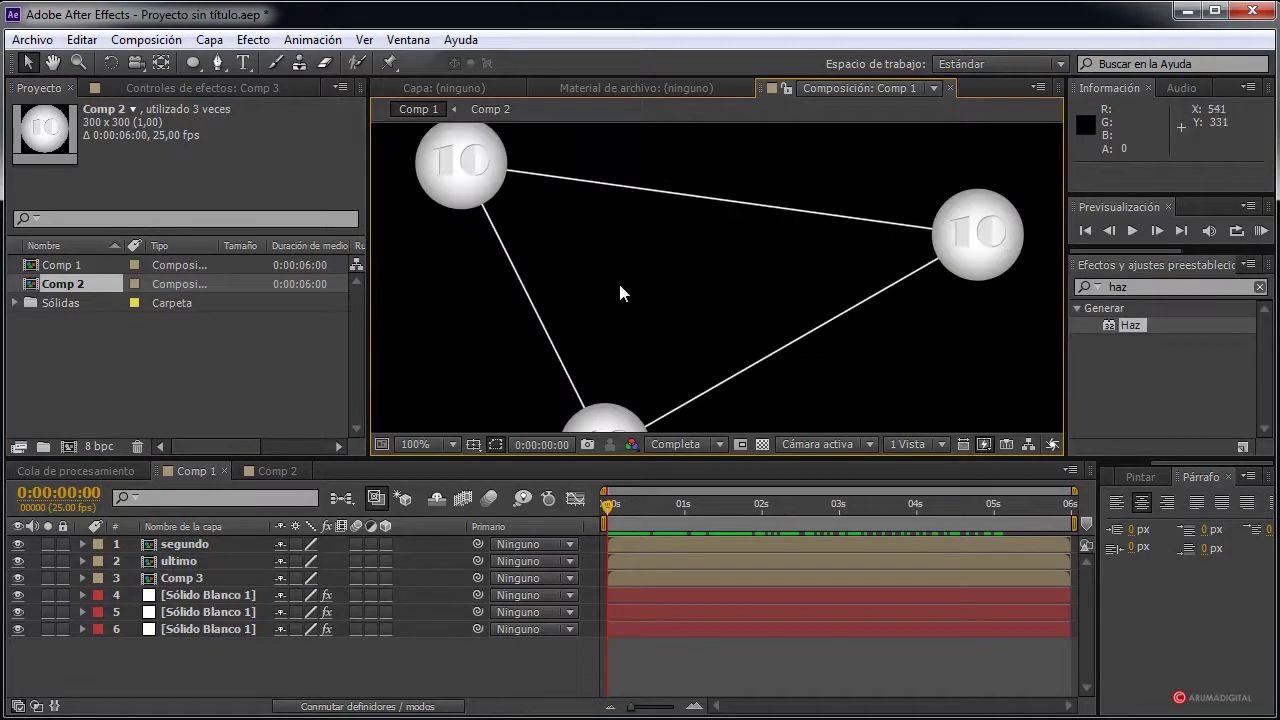
pyautogui.moveTo(620, 286); pyautogui.dragTo(666, 262)
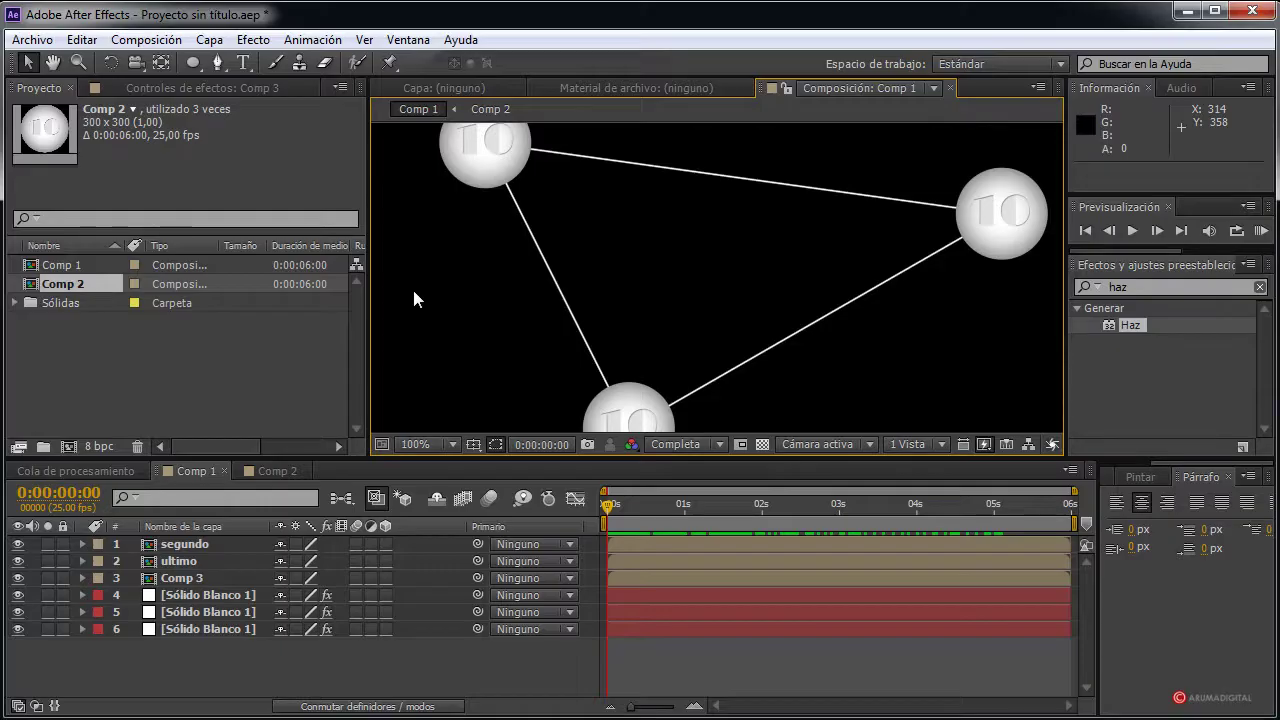
# Select the segundo and Comp 3 circle layers in turn to check the triangle links
pyautogui.click(199, 577)
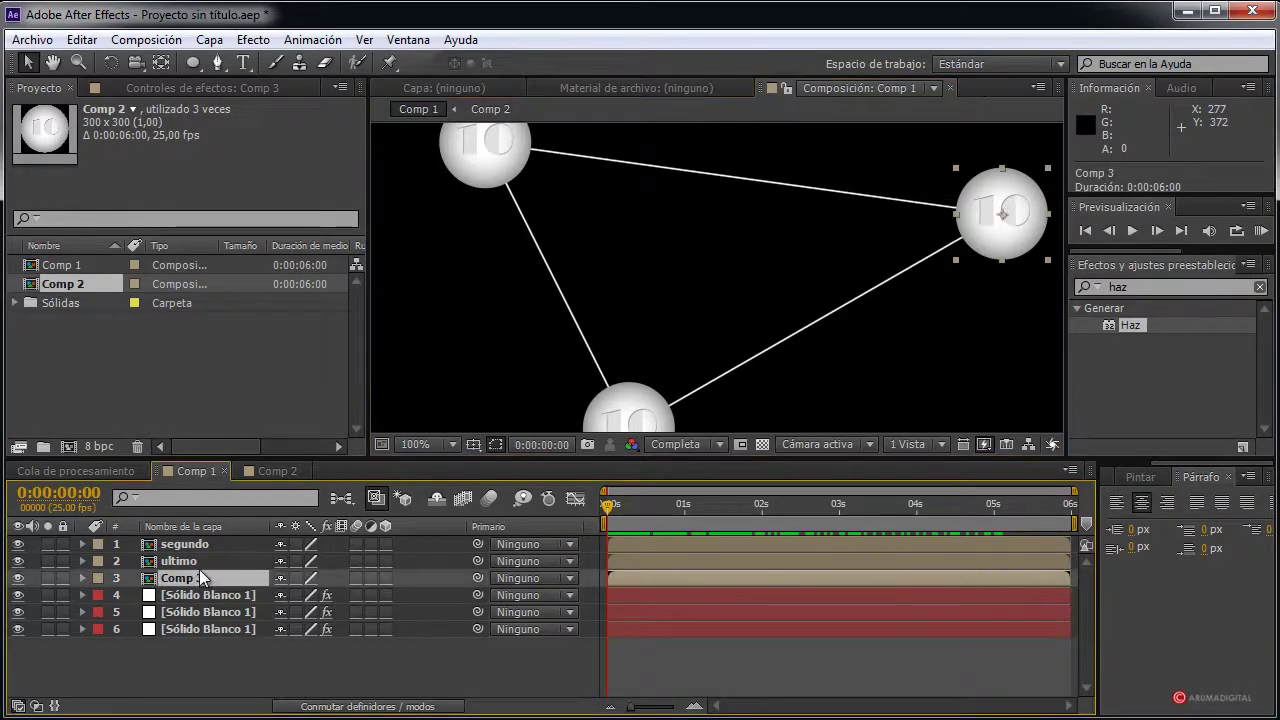
pyautogui.hotkey('ctrl', 'Up')
pyautogui.hotkey('ctrl', 'Up')
pyautogui.click(1028, 218)
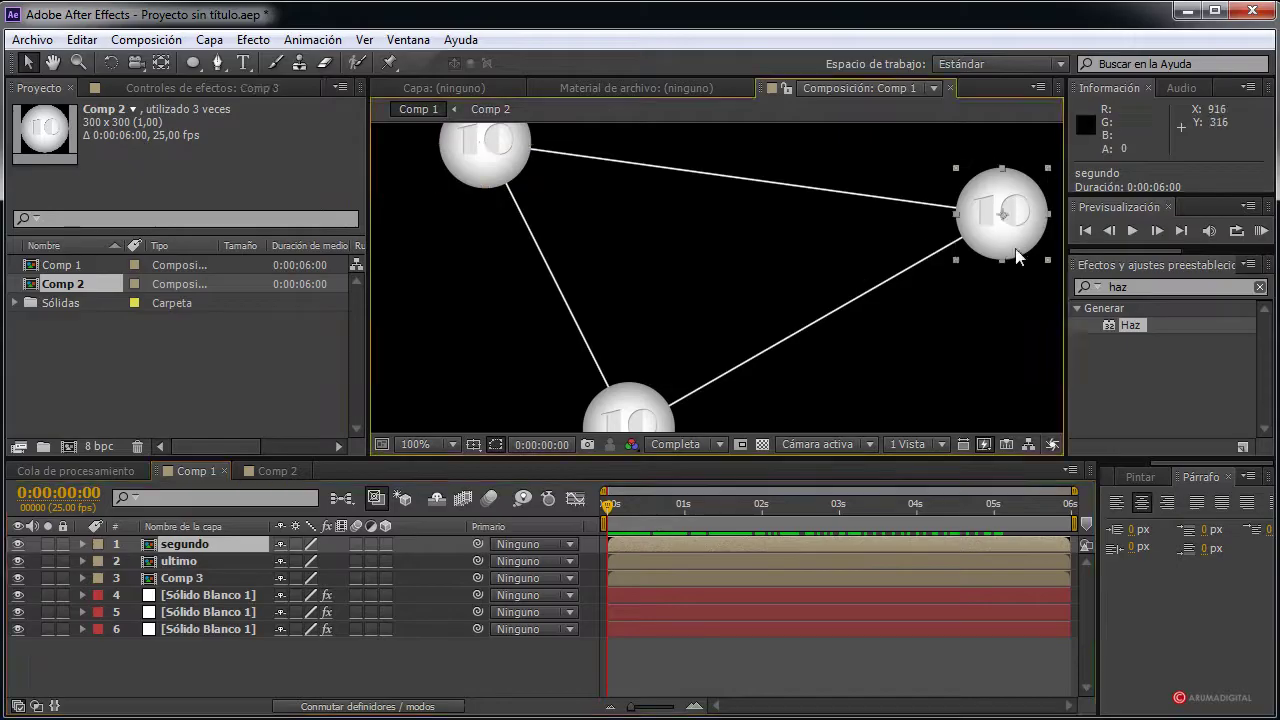
pyautogui.click(500, 170)
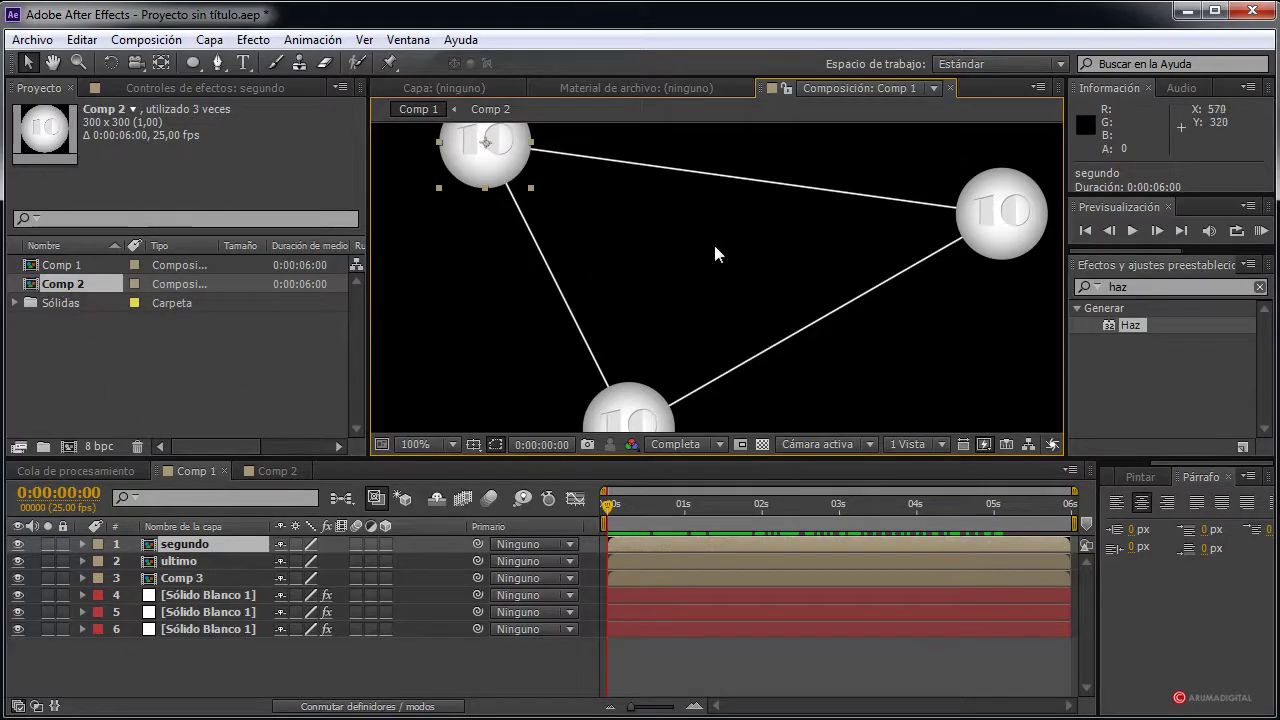
pyautogui.click(981, 253)
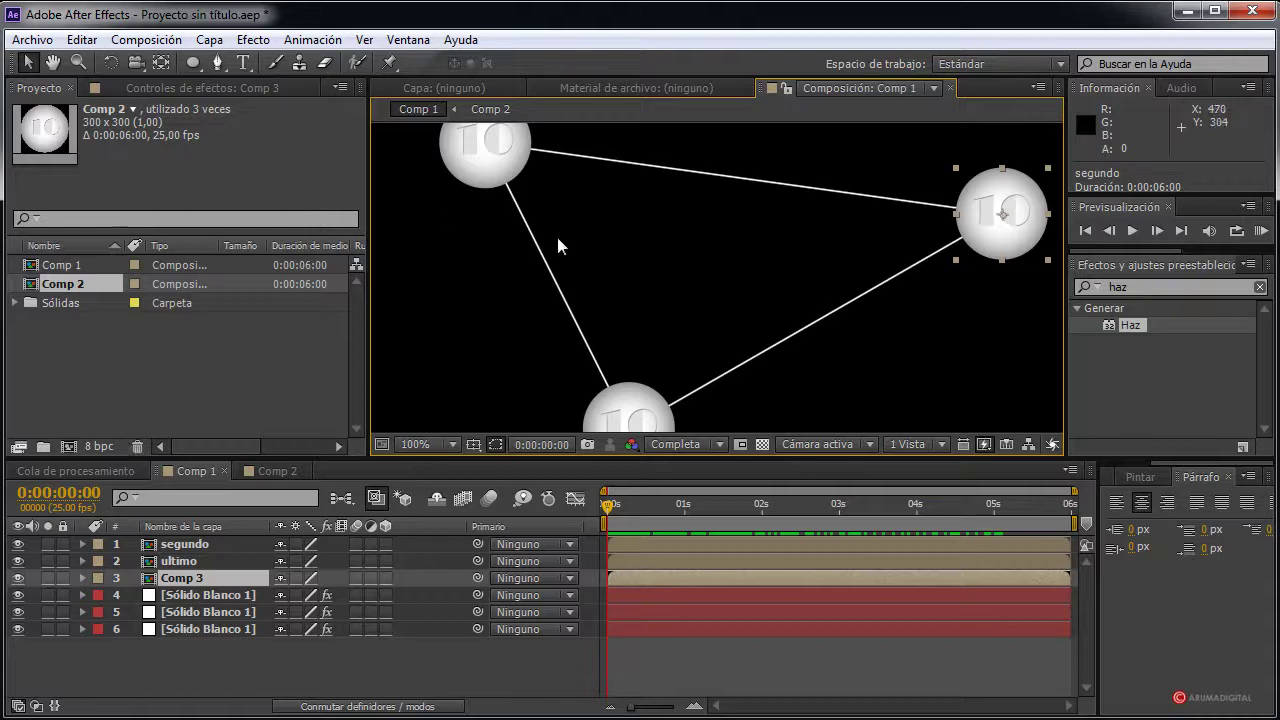
pyautogui.click(485, 150)
pyautogui.click(993, 258)
pyautogui.click(250, 40)
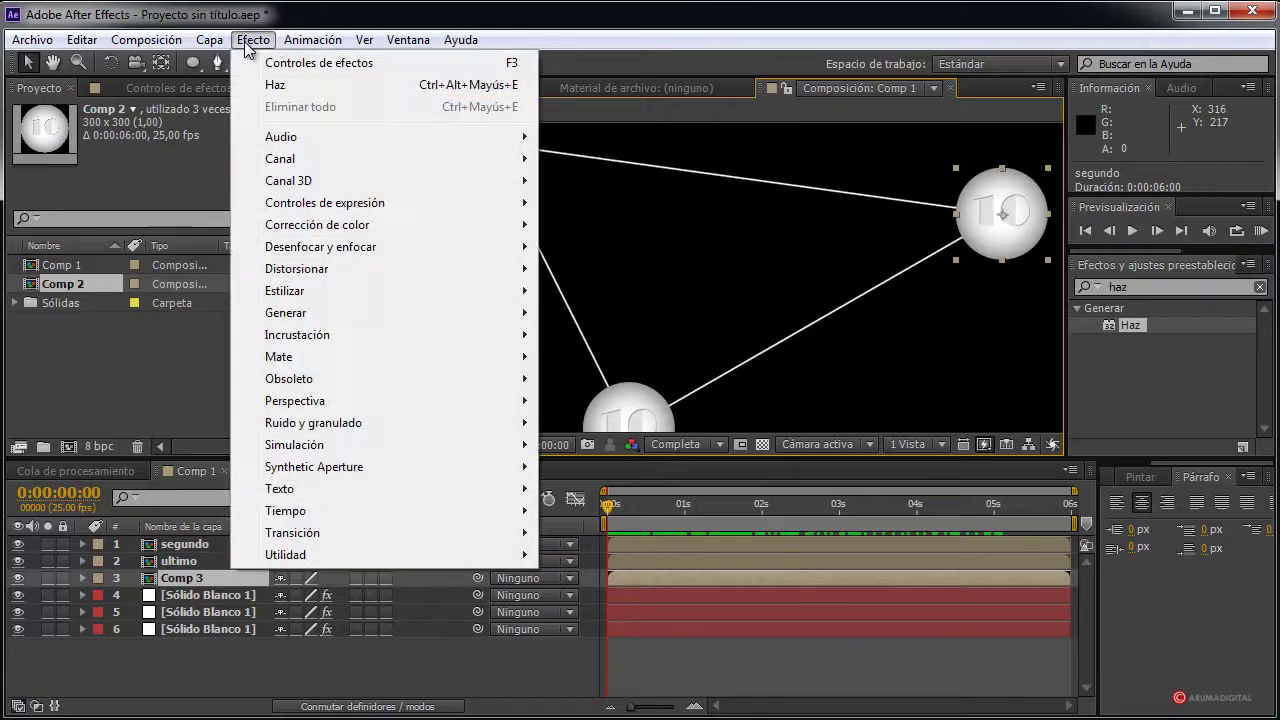
pyautogui.click(188, 383)
pyautogui.click(1135, 286)
pyautogui.write('respla')
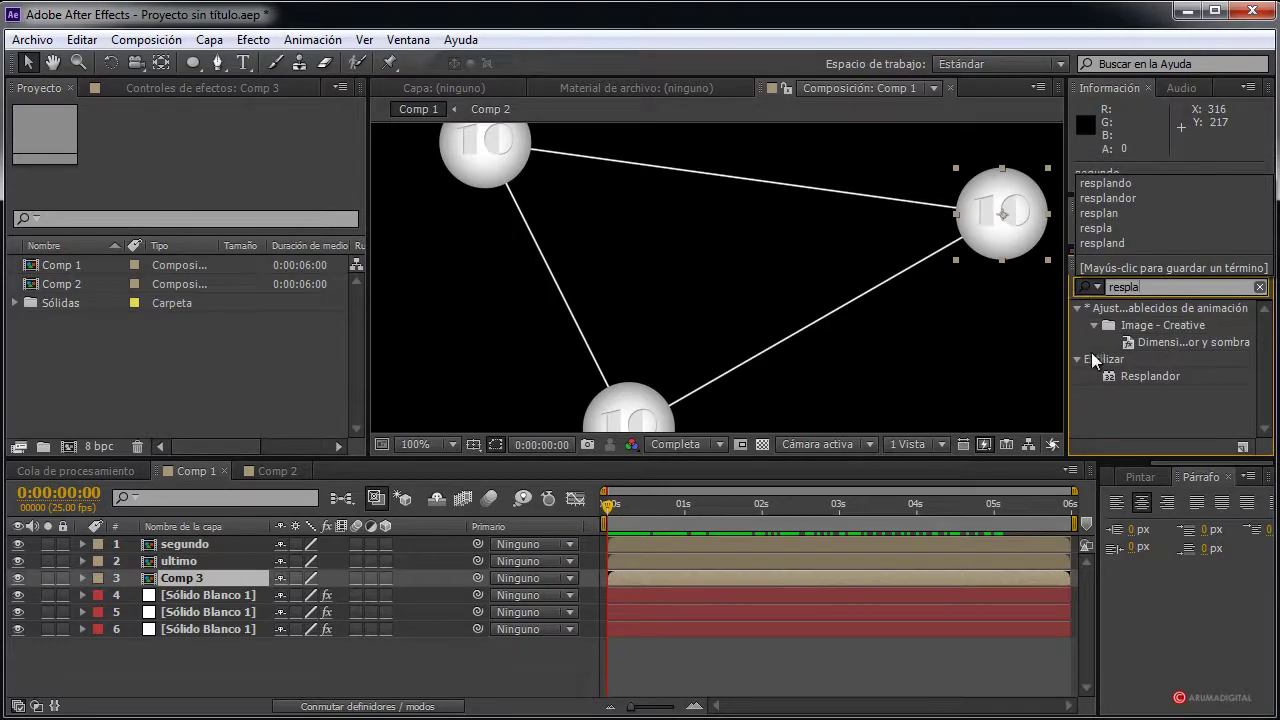
pyautogui.moveTo(1150, 376); pyautogui.dragTo(1039, 248)
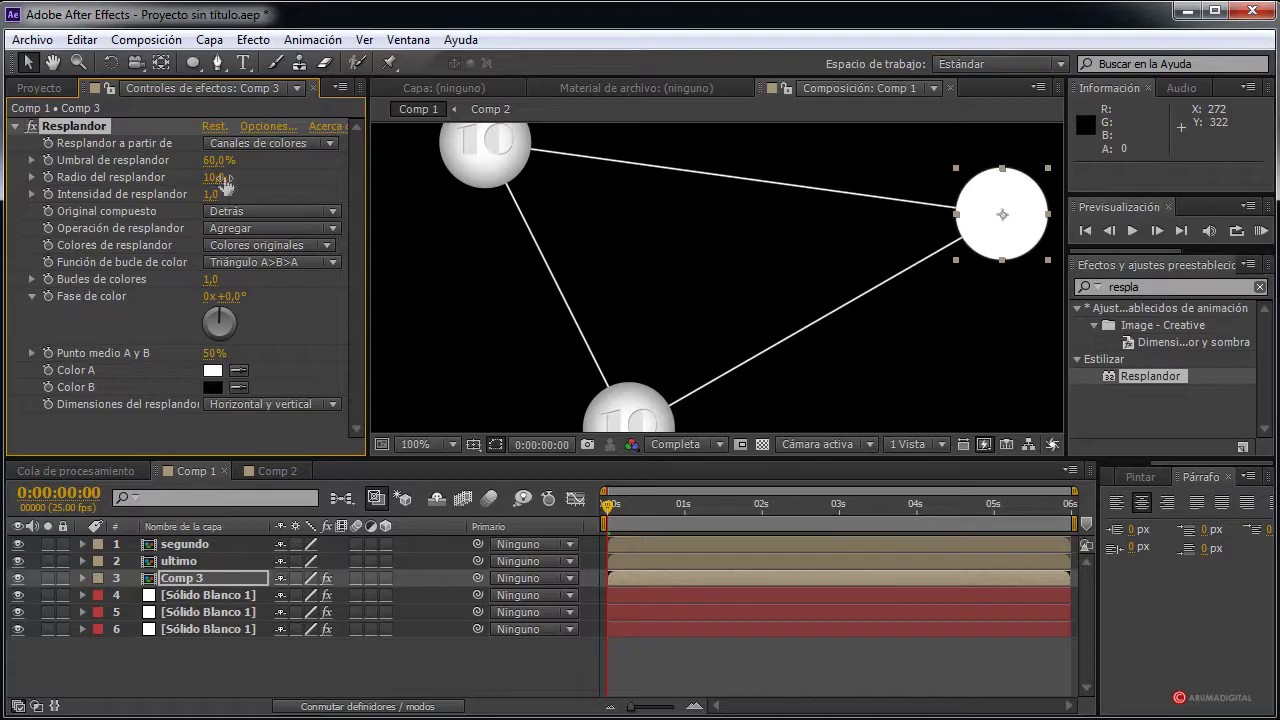
pyautogui.click(212, 194)
pyautogui.write('1,8')
pyautogui.press('Return')
pyautogui.click(218, 162)
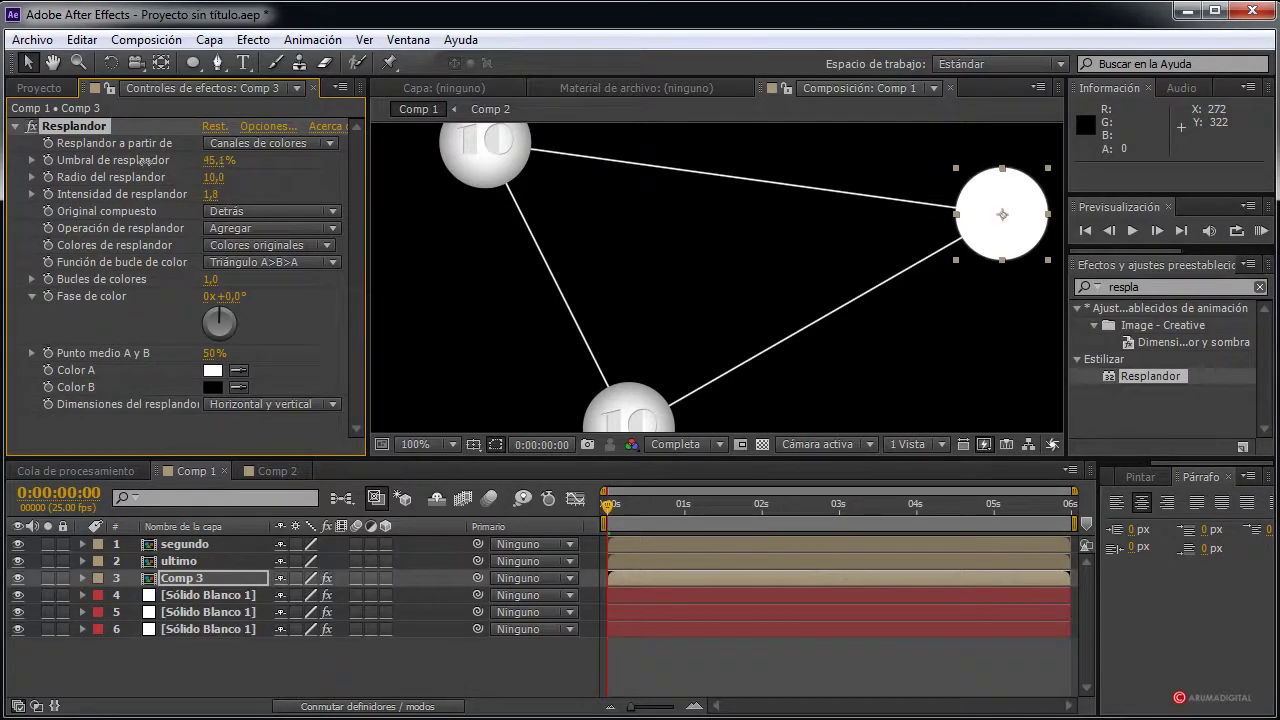
pyautogui.write('16,9')
pyautogui.press('Return')
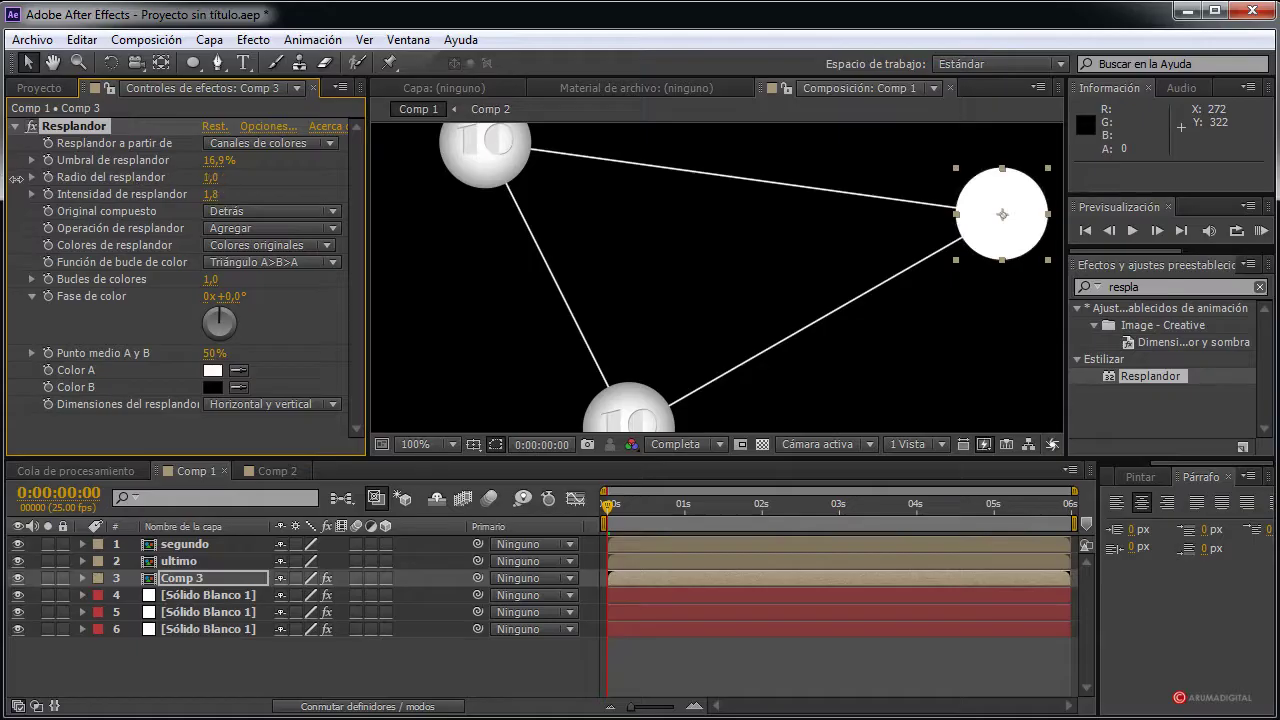
pyautogui.moveTo(181, 177); pyautogui.dragTo(303, 180)
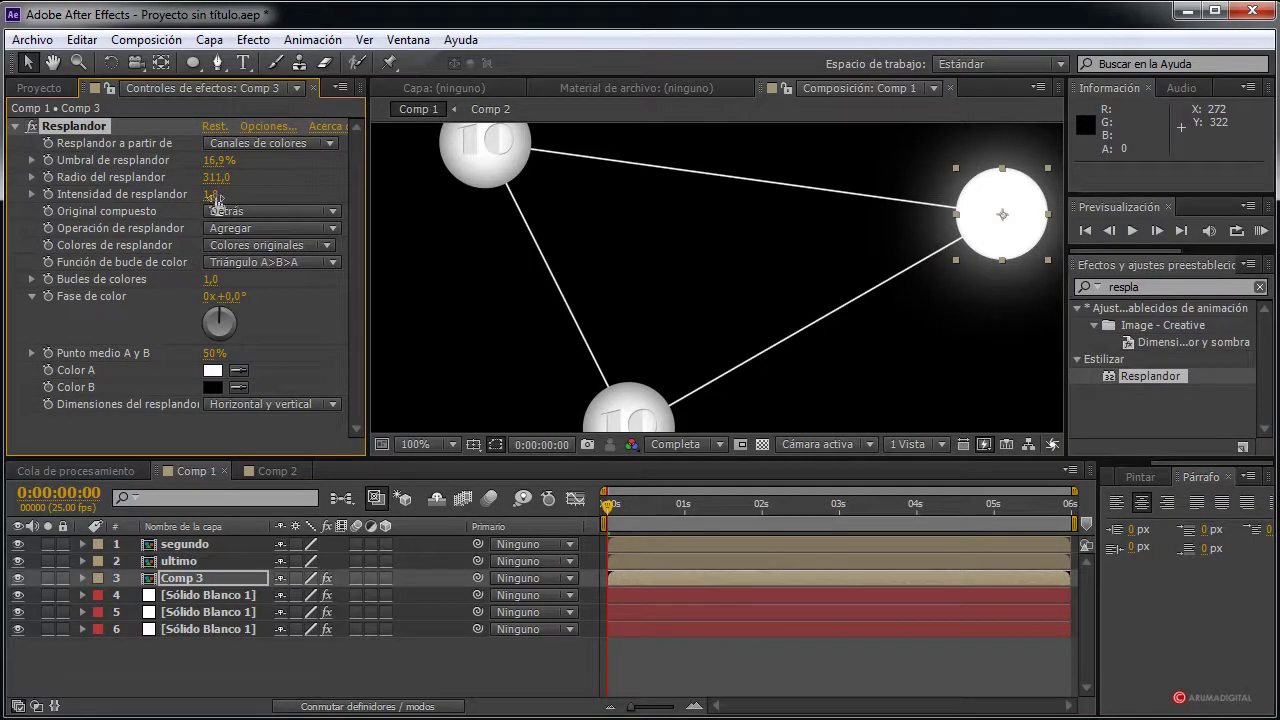
pyautogui.moveTo(217, 198); pyautogui.dragTo(280, 199)
pyautogui.moveTo(214, 160)
pyautogui.mouseDown()
pyautogui.moveTo(88, 160)
pyautogui.moveTo(121, 188)
pyautogui.moveTo(103, 192)
pyautogui.moveTo(153, 191)
pyautogui.moveTo(209, 215)
pyautogui.mouseUp()
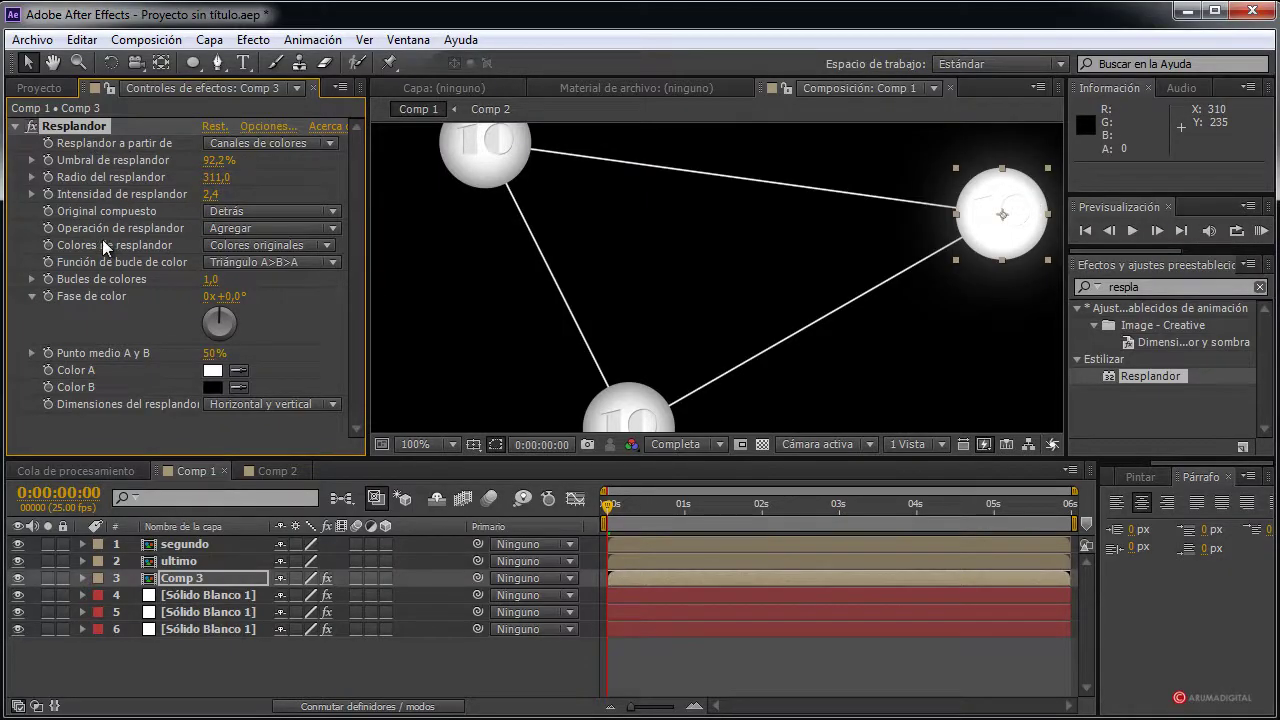
pyautogui.press('Delete')
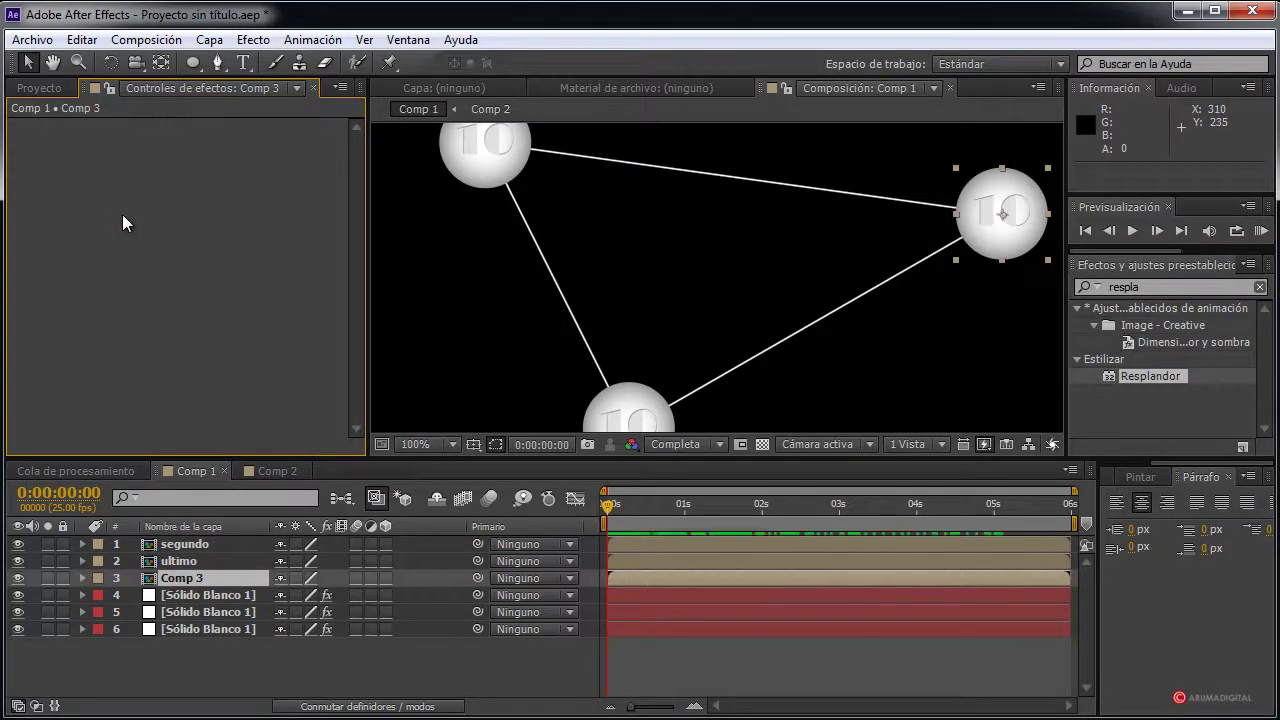
# Create a new 1280x720 composition named Comp 3 via Composición > Nueva composición
pyautogui.click(49, 94)
pyautogui.click(72, 286)
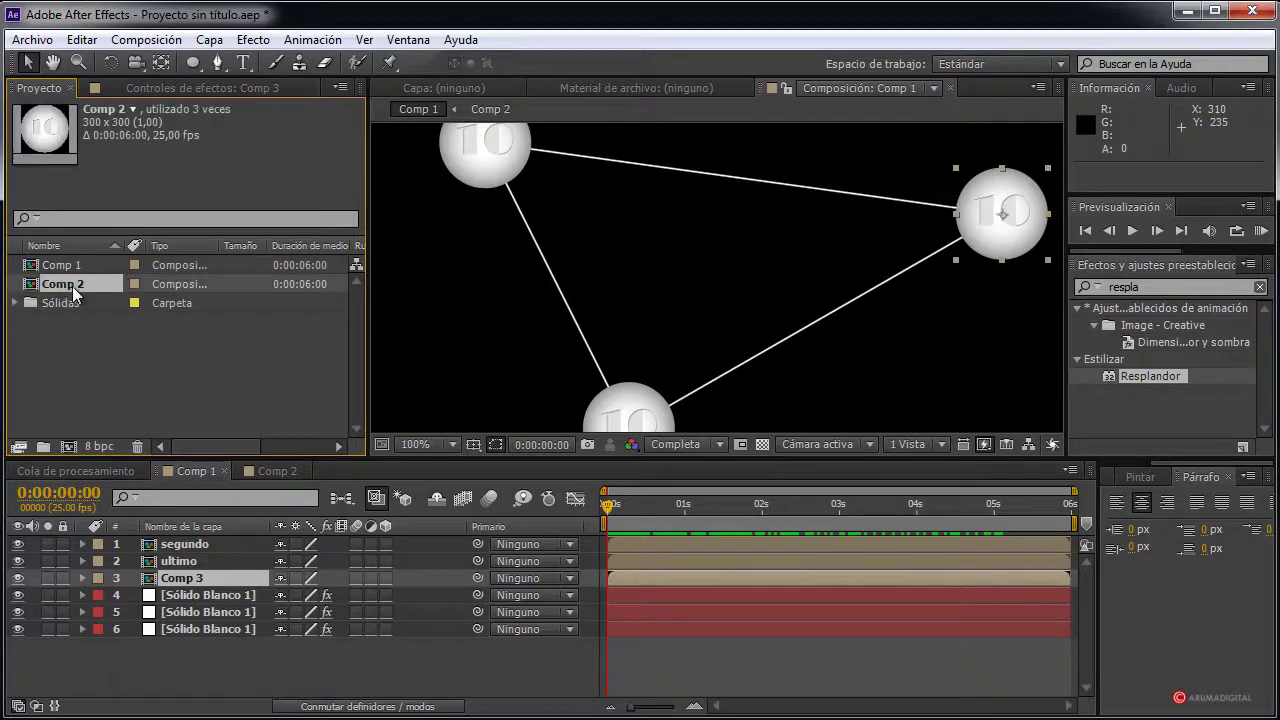
pyautogui.click(148, 40)
pyautogui.click(145, 89)
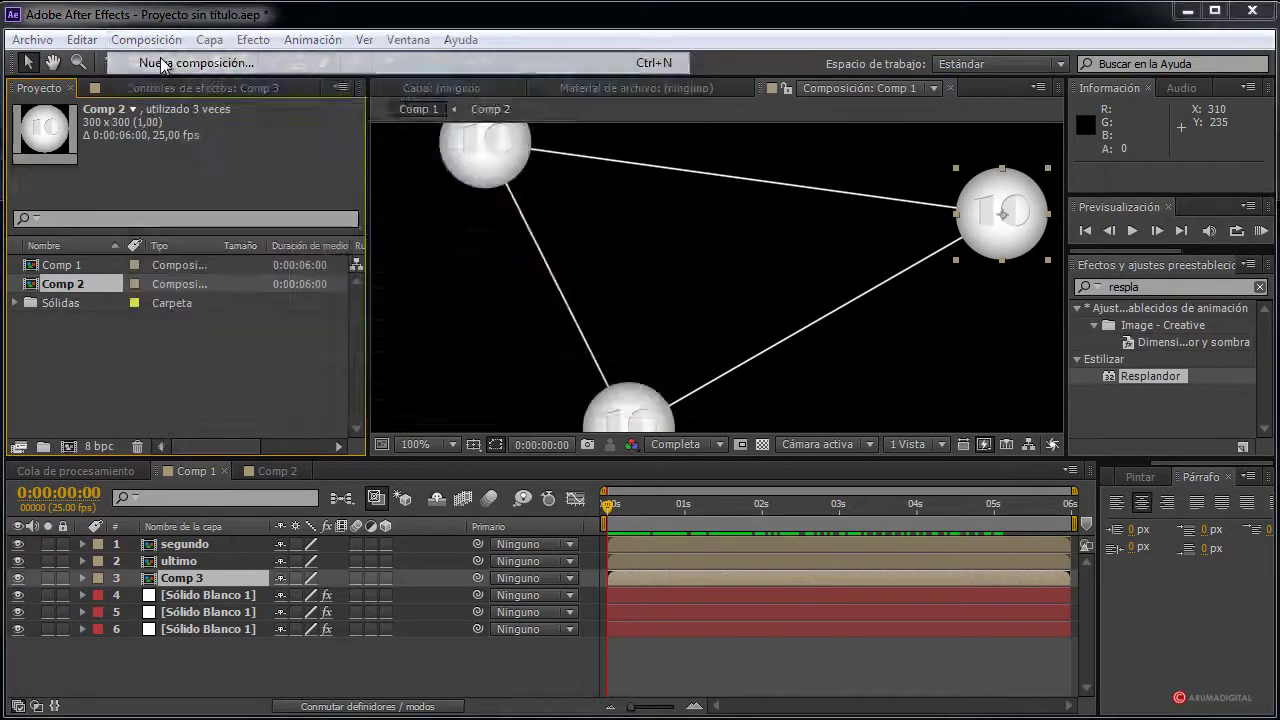
pyautogui.click(456, 260)
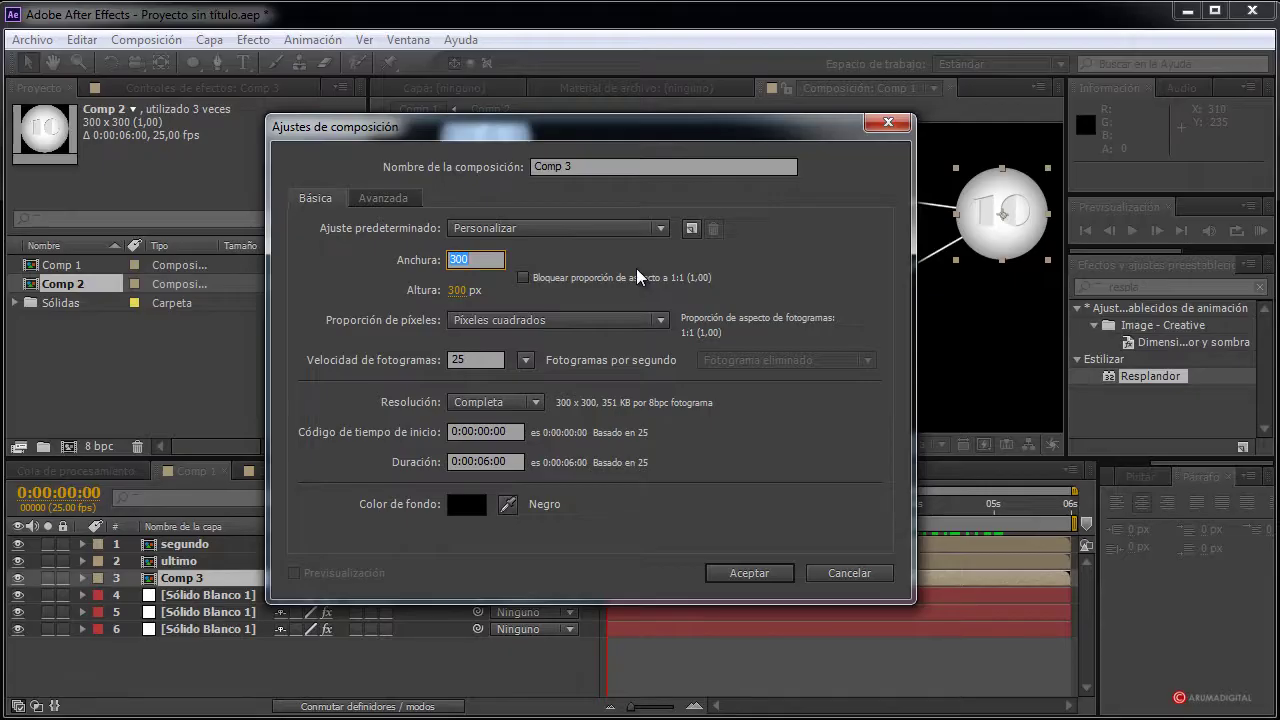
pyautogui.write('1280')
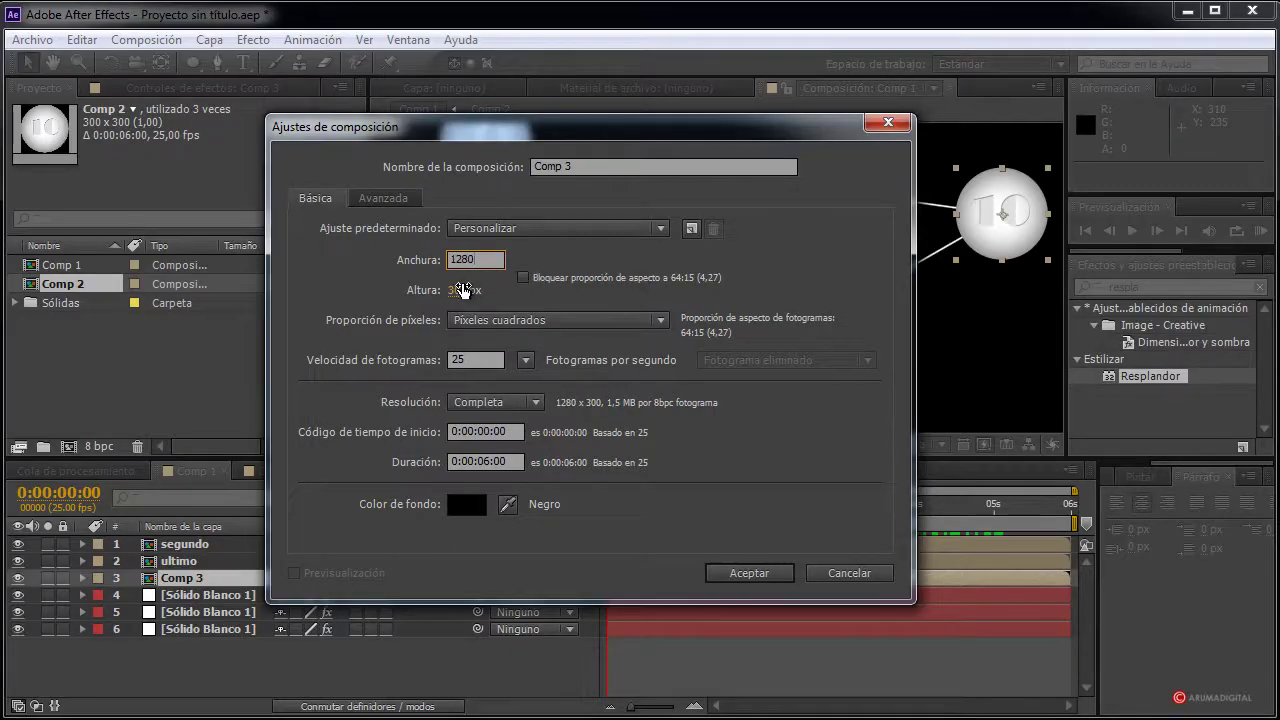
pyautogui.click(462, 290)
pyautogui.write('720')
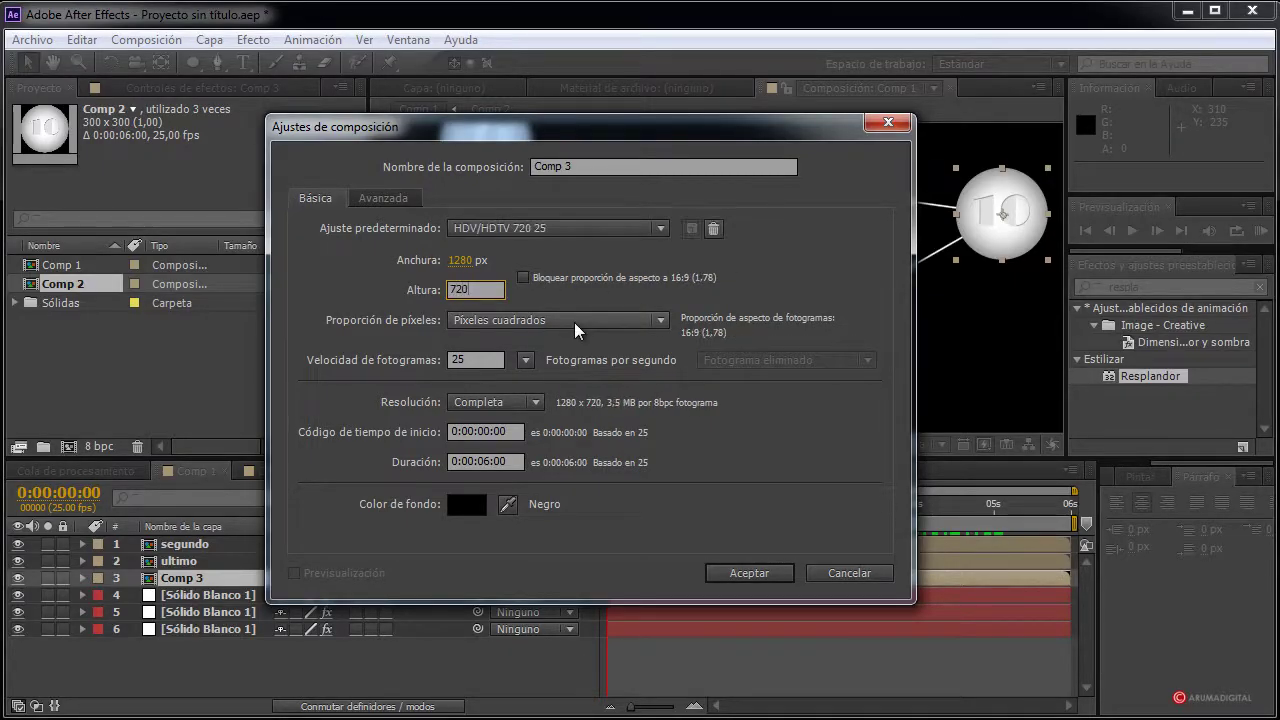
pyautogui.click(742, 573)
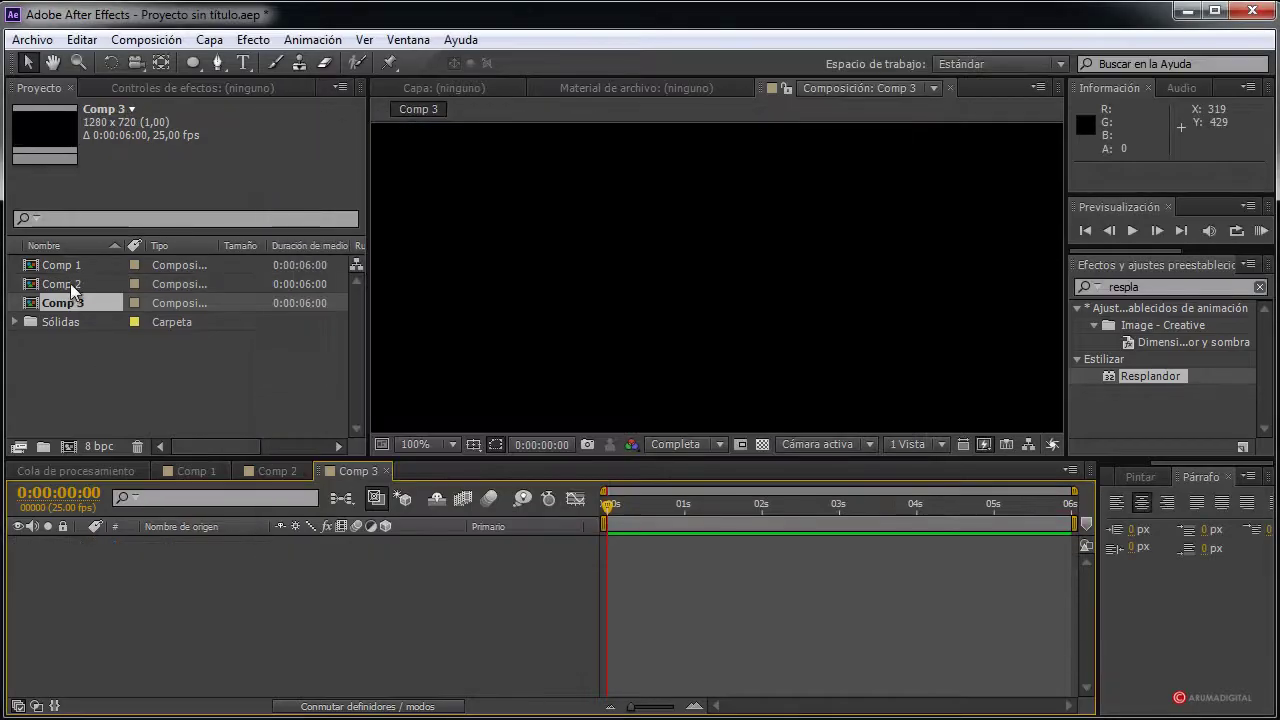
pyautogui.click(70, 283)
# Replace Comp 3's Comp 2 layer with Comp 1 from the Project panel and reset the zoom
pyautogui.hotkey('ctrl', '/')
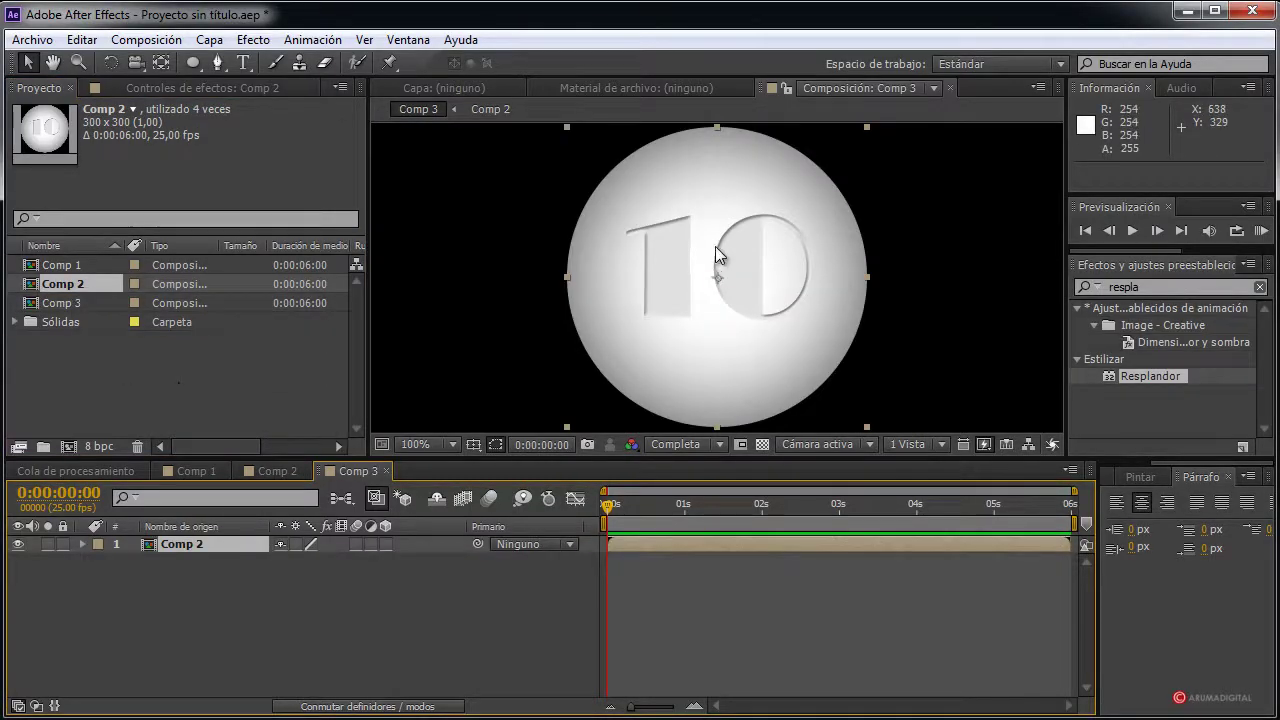
pyautogui.press('Delete')
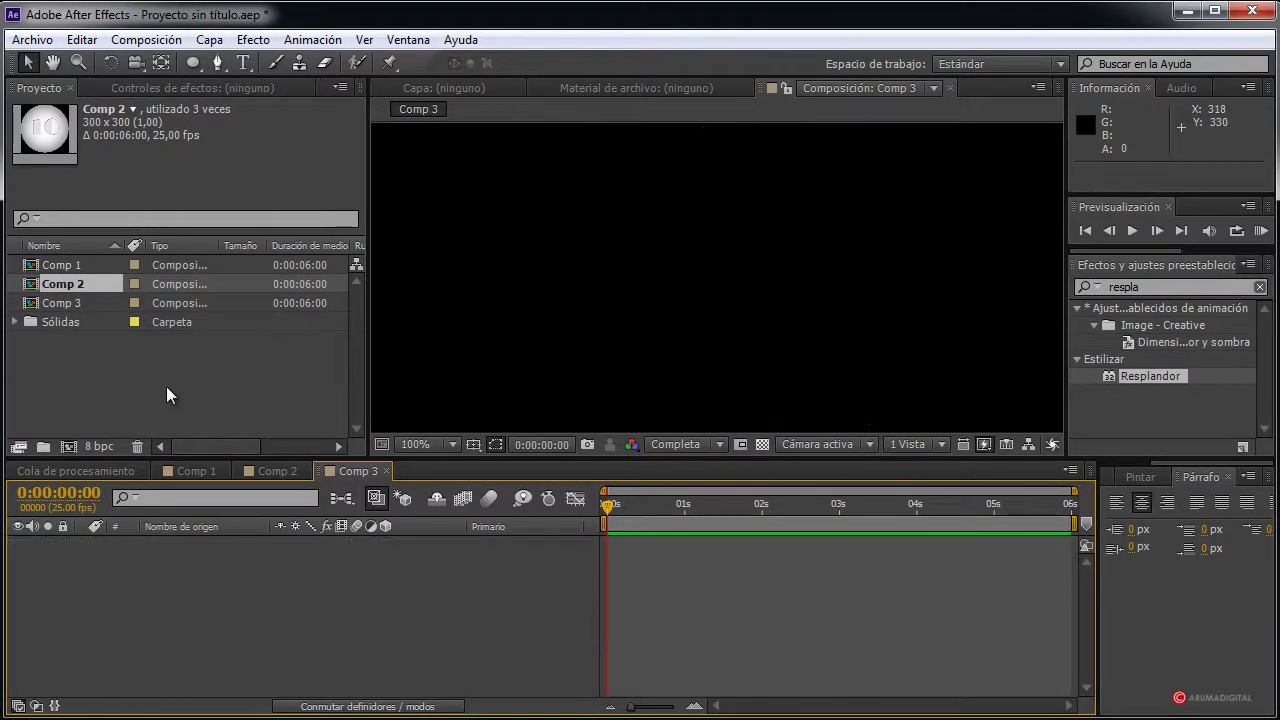
pyautogui.moveTo(89, 272); pyautogui.dragTo(73, 289)
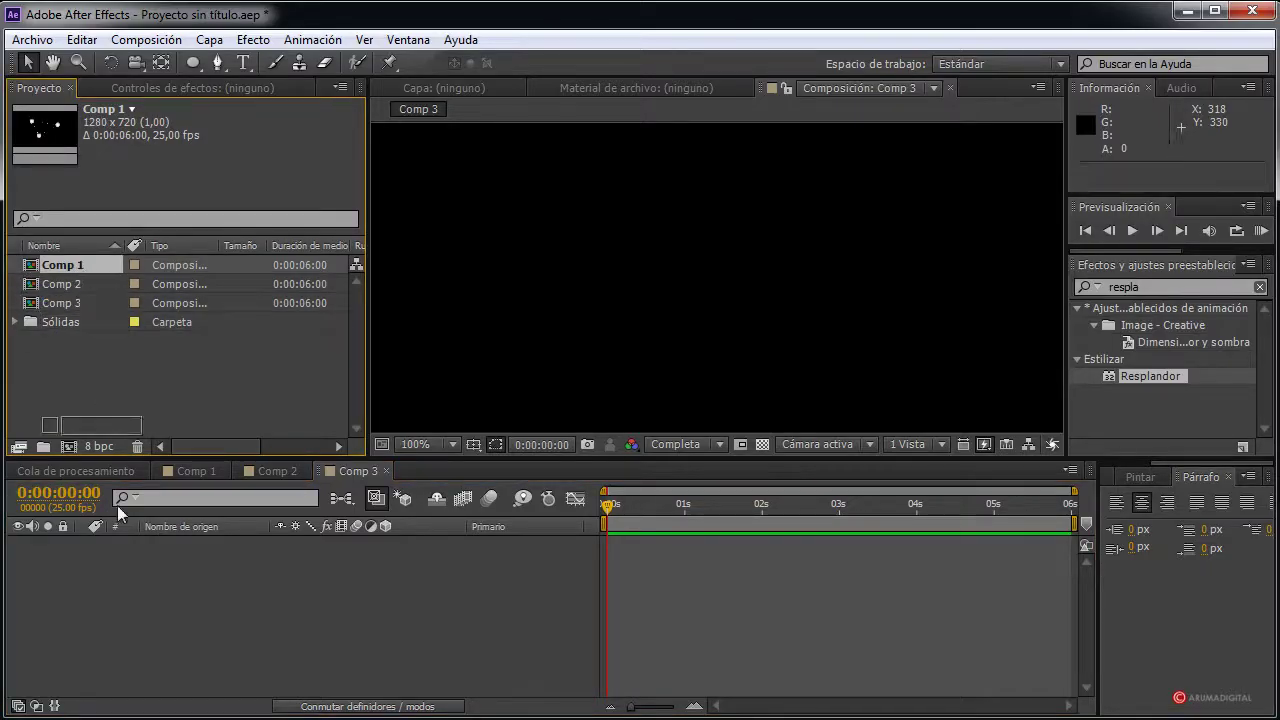
pyautogui.moveTo(73, 289); pyautogui.dragTo(160, 611)
pyautogui.press(',')
pyautogui.press('.')
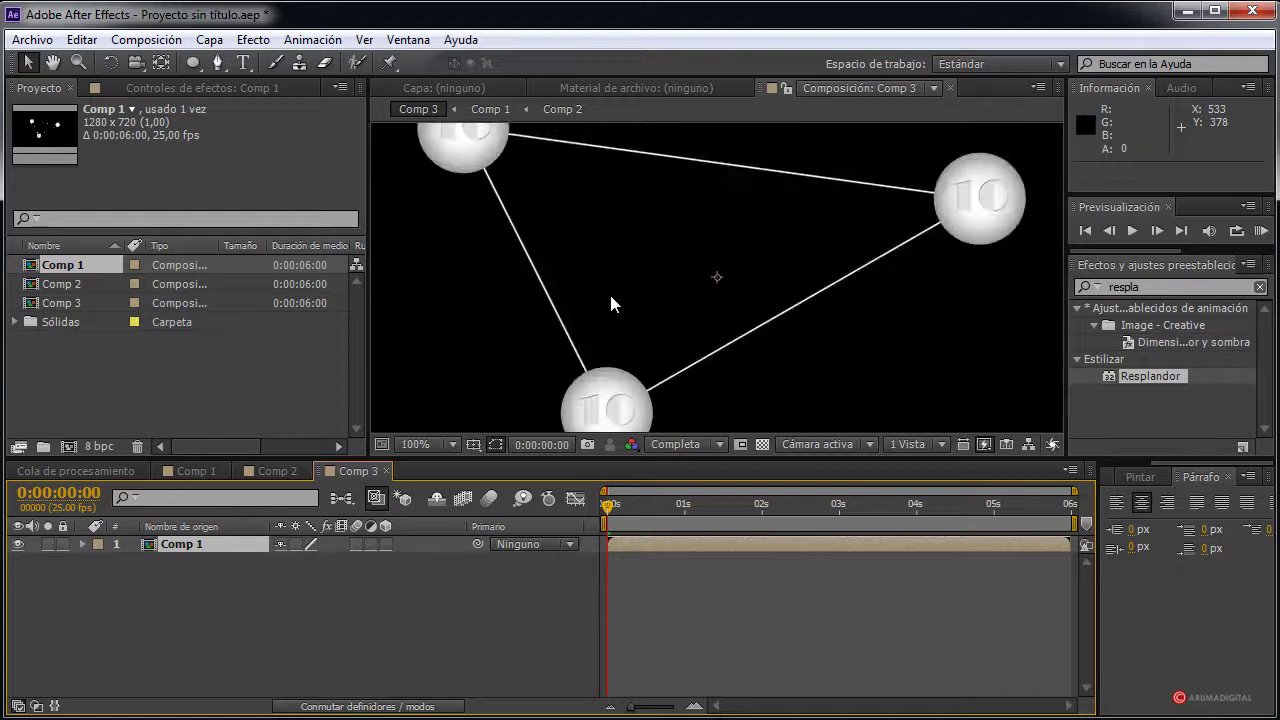
pyautogui.press(',')
pyautogui.click(386, 315)
pyautogui.press('.')
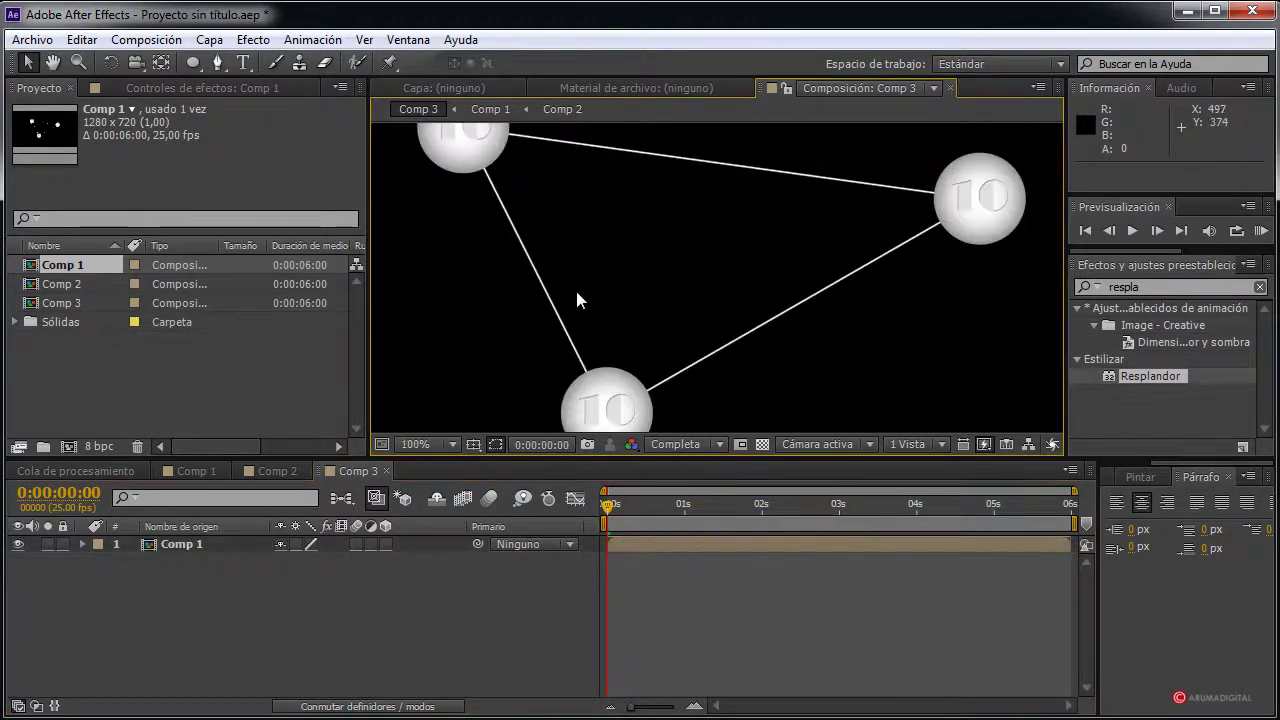
pyautogui.moveTo(610, 294); pyautogui.dragTo(652, 316)
# Apply CC Force Motion Blur to the Comp 1 layer with Shutter Angle 200
pyautogui.click(1172, 290)
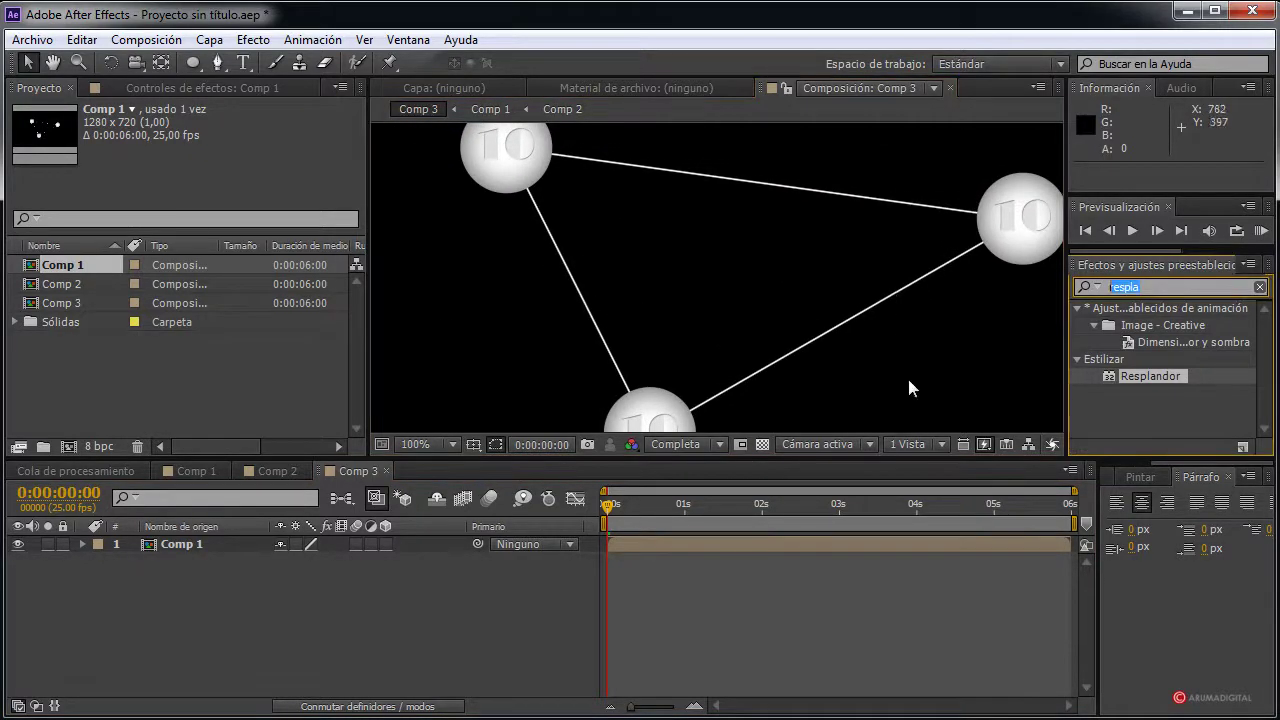
pyautogui.press('BackSpace')
pyautogui.write('cc')
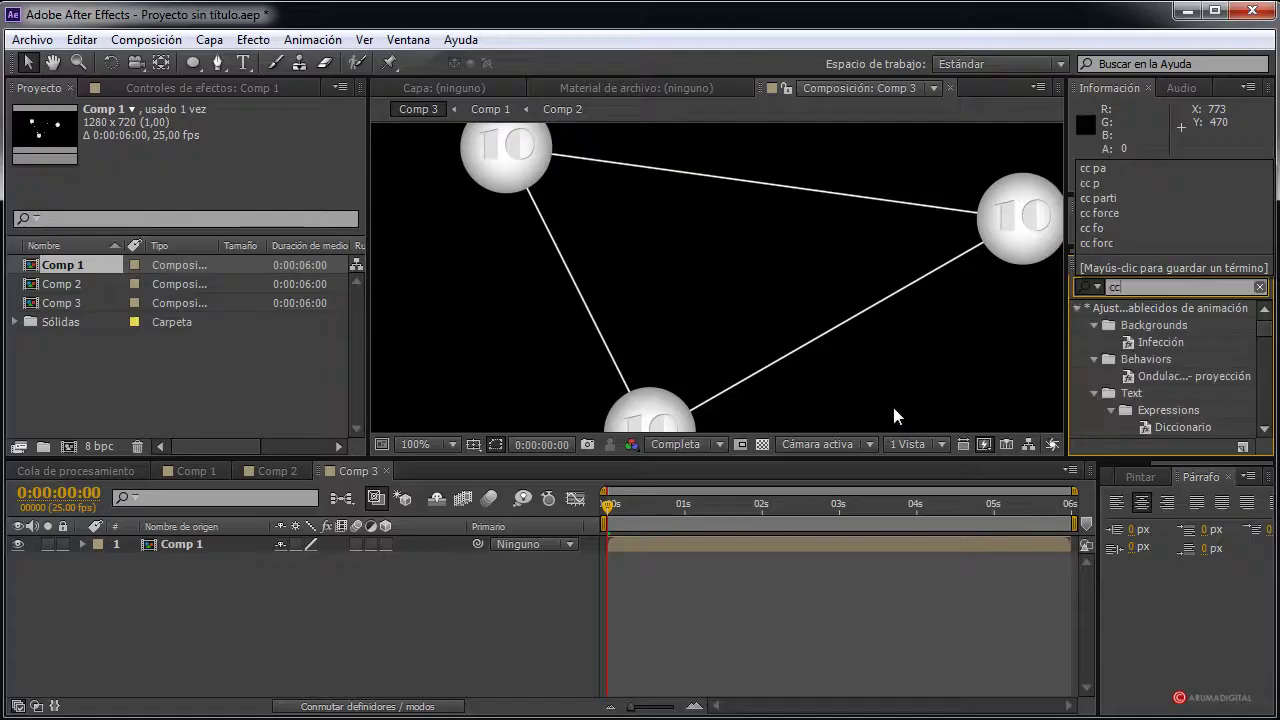
pyautogui.write(' force')
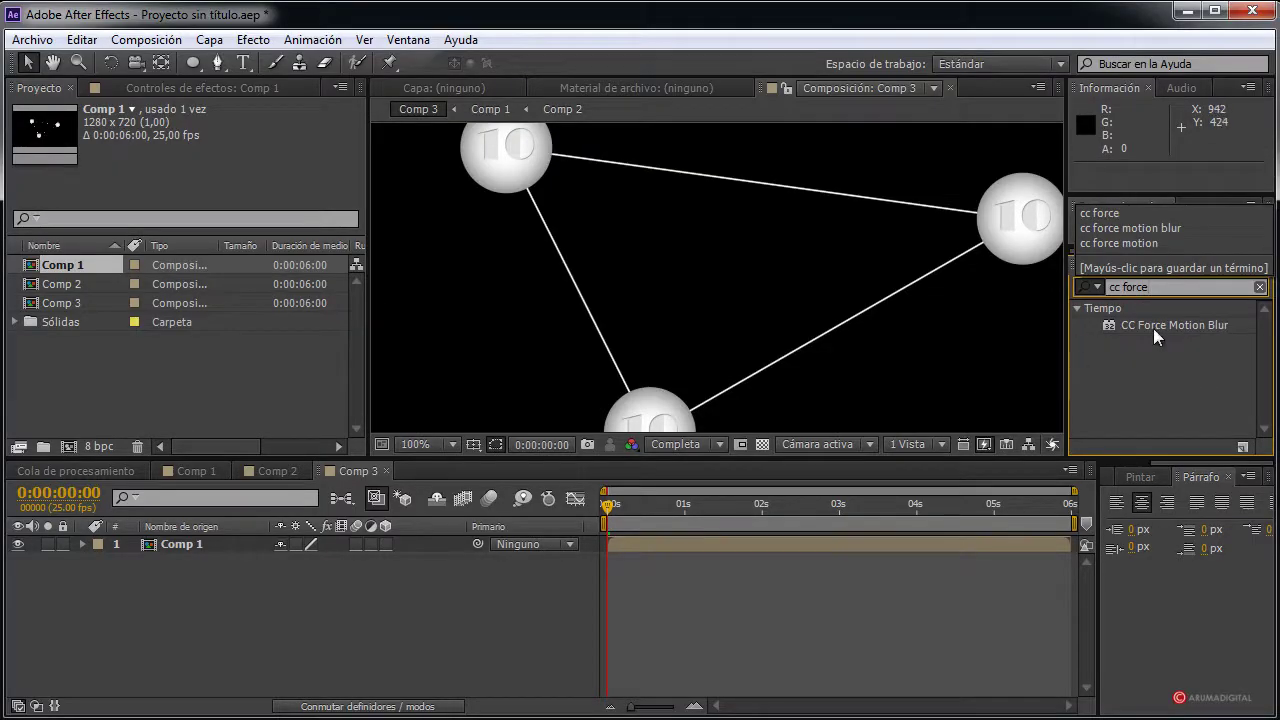
pyautogui.moveTo(1160, 325)
pyautogui.mouseDown()
pyautogui.moveTo(590, 292)
pyautogui.moveTo(562, 305)
pyautogui.mouseUp()
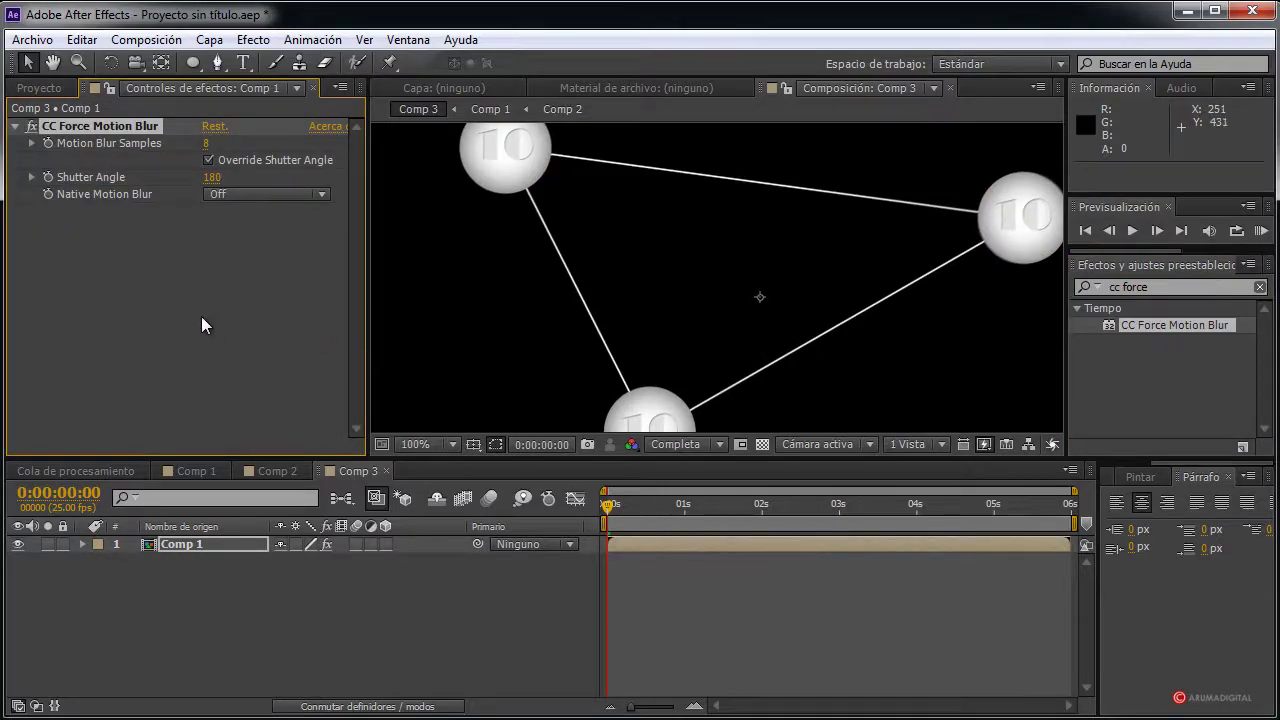
pyautogui.moveTo(212, 177); pyautogui.dragTo(235, 177)
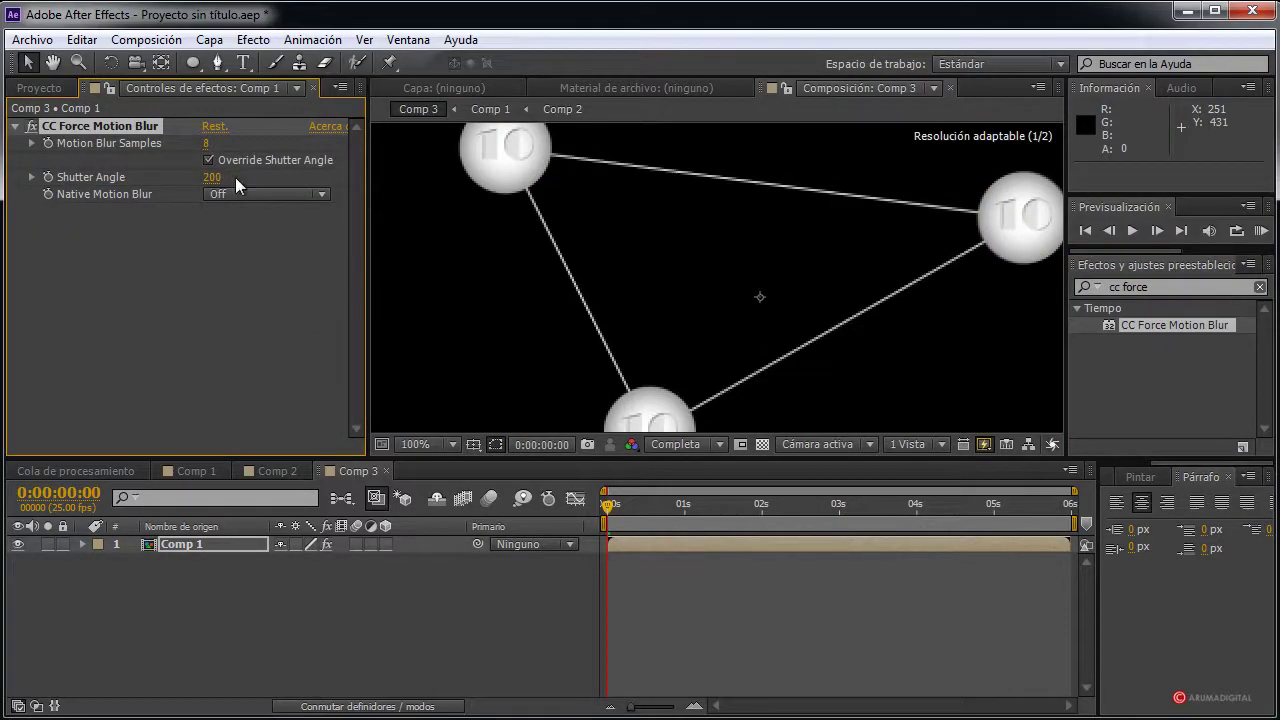
pyautogui.press(',')
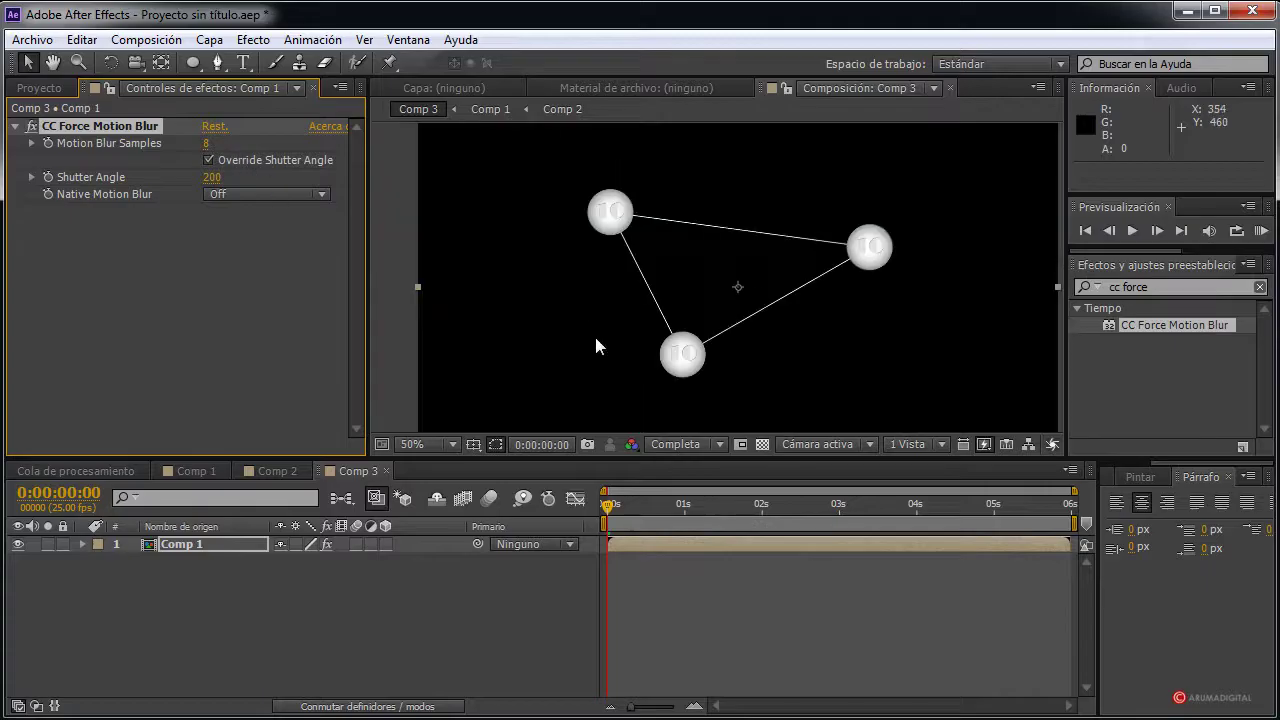
pyautogui.click(404, 340)
pyautogui.press('.')
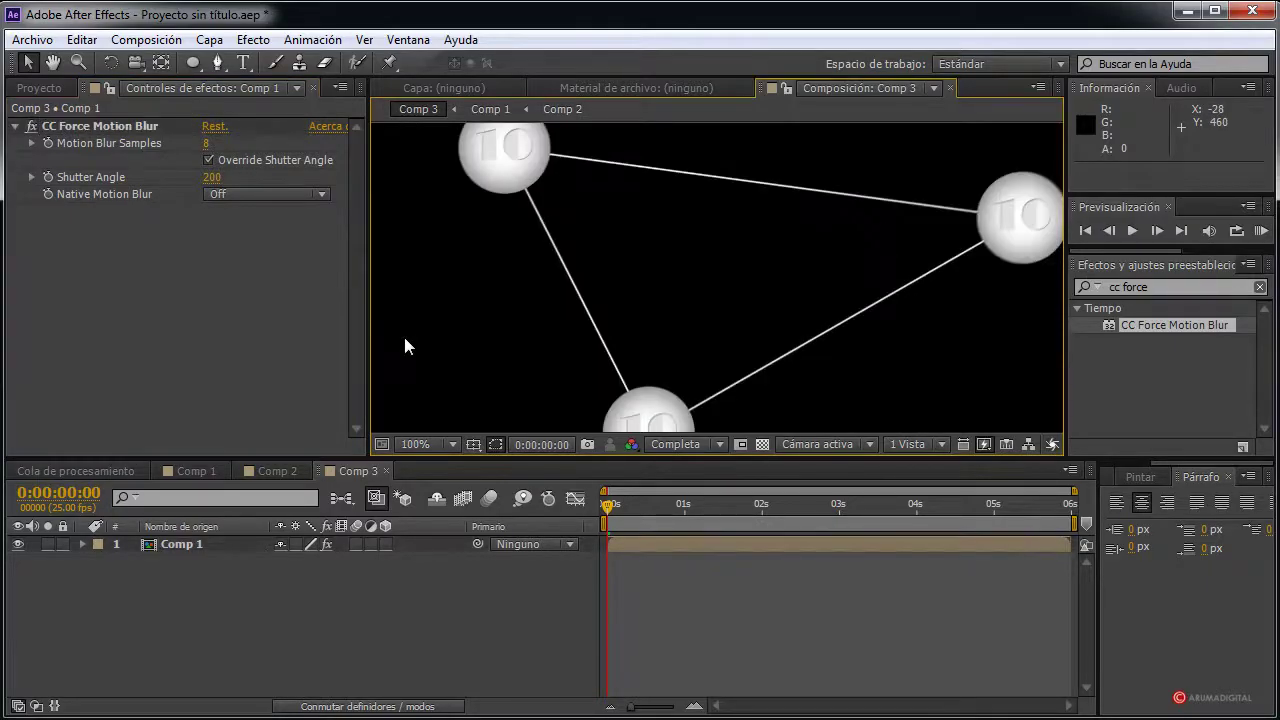
pyautogui.click(600, 510)
# Find the Eco effect in Effects & Presets and apply it to Comp 1
pyautogui.click(1172, 287)
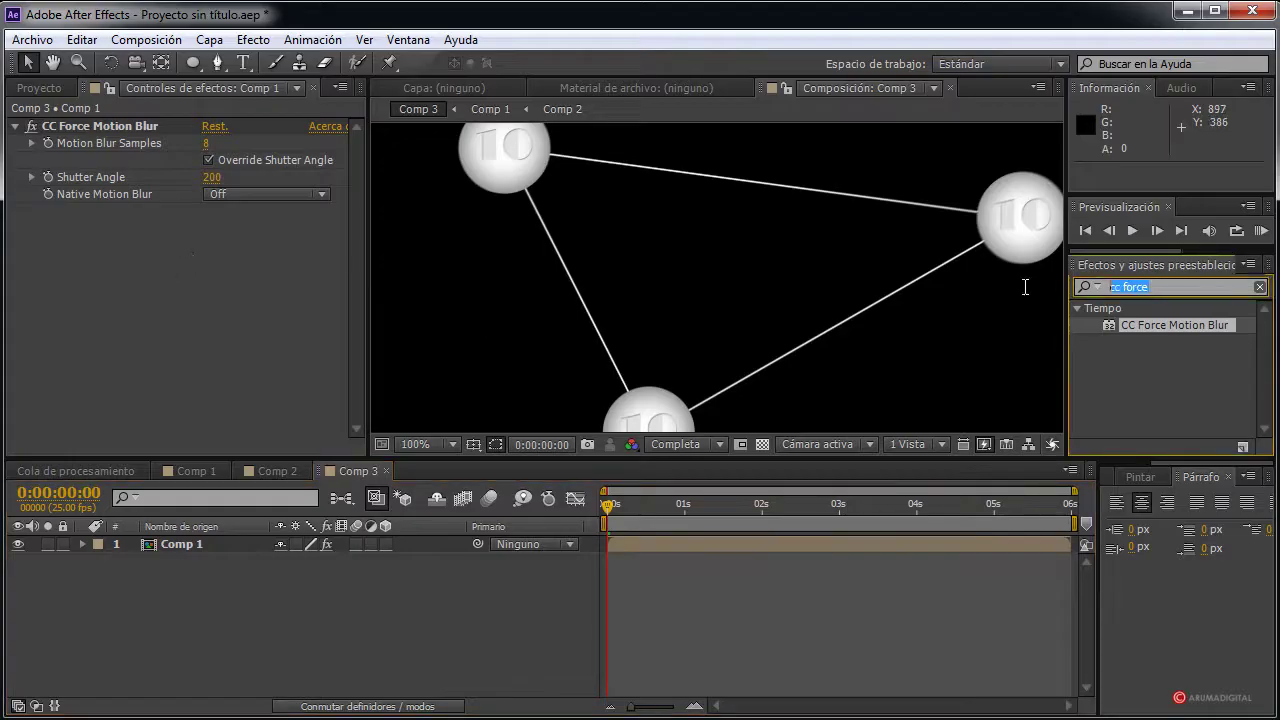
pyautogui.write('eco')
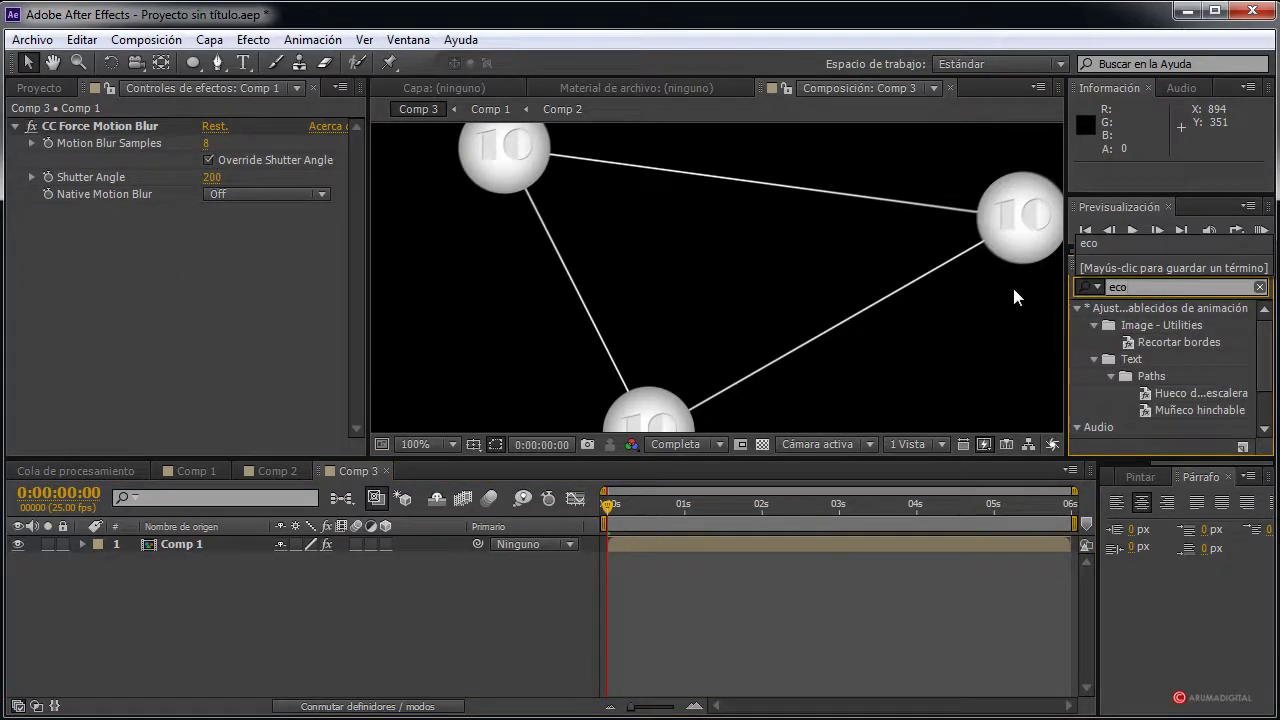
pyautogui.scroll(-2, 1249, 386)
pyautogui.moveTo(1130, 429)
pyautogui.mouseDown()
pyautogui.moveTo(151, 210)
pyautogui.moveTo(139, 122)
pyautogui.mouseUp()
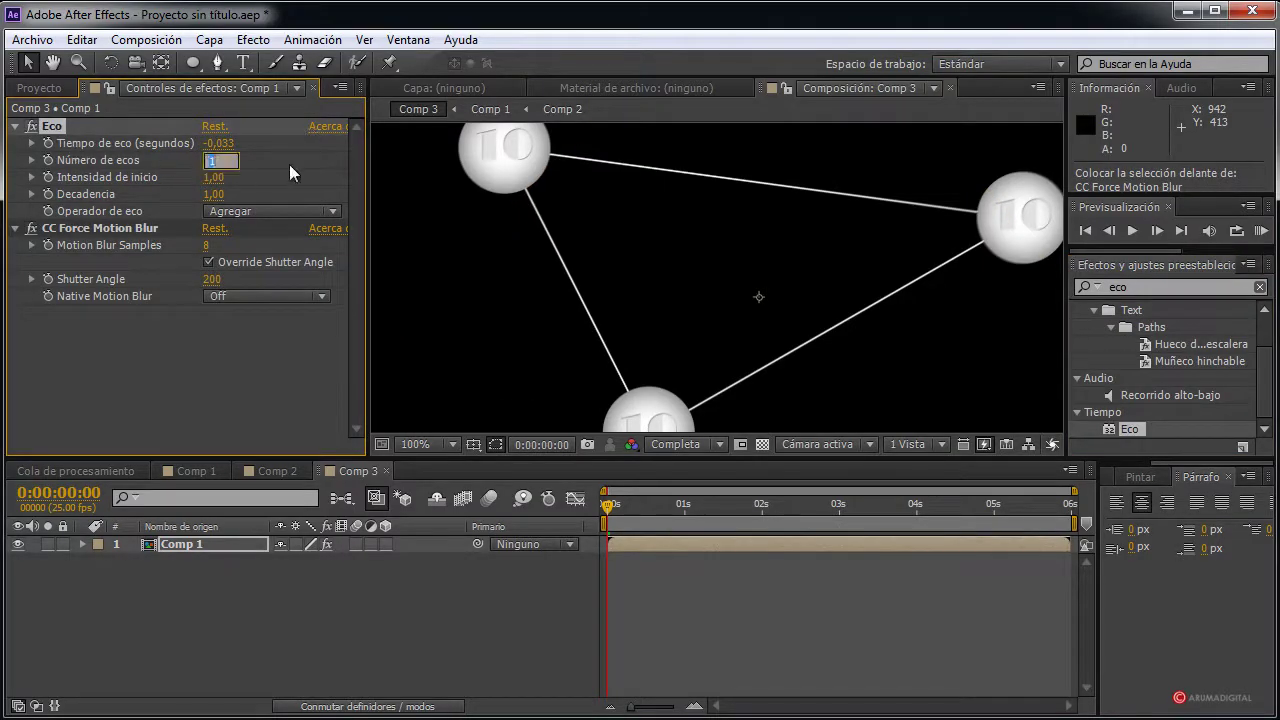
# Set Eco to 3 echoes and temporarily disable CC Force Motion Blur
pyautogui.write('3')
pyautogui.click(271, 360)
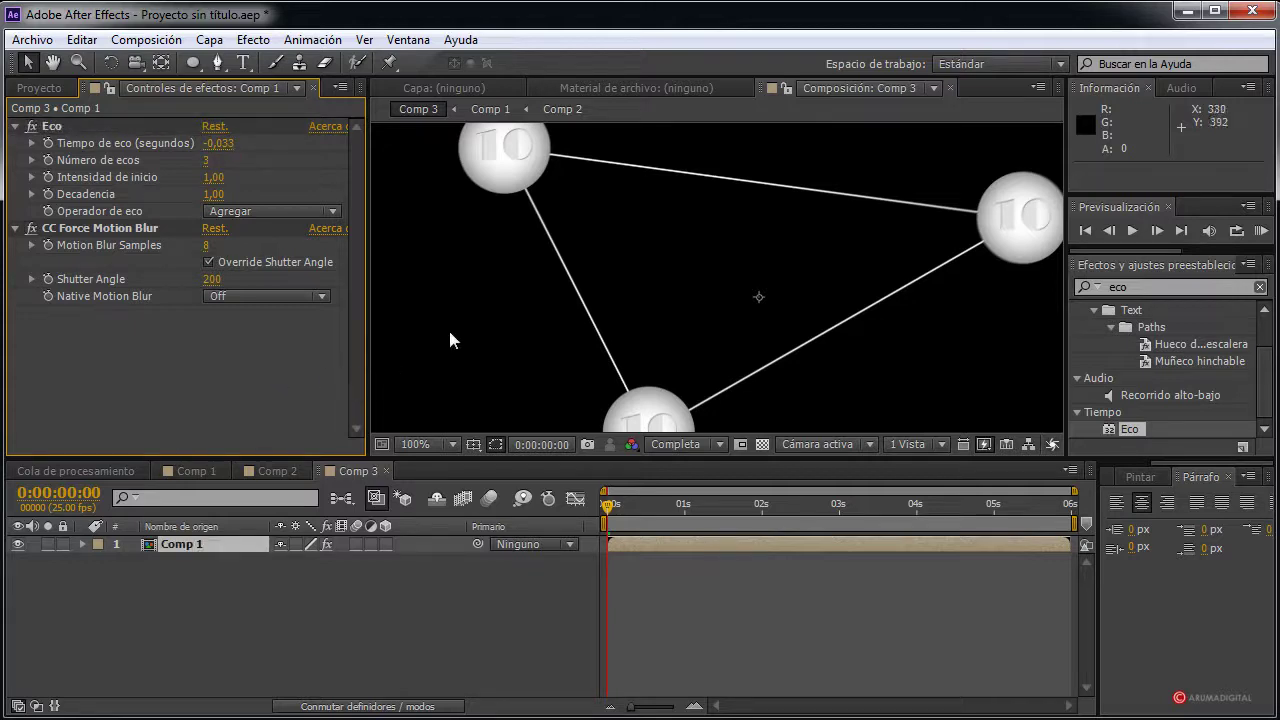
pyautogui.scroll(-2, 446, 330)
pyautogui.click(388, 319)
pyautogui.scroll(2, 388, 319)
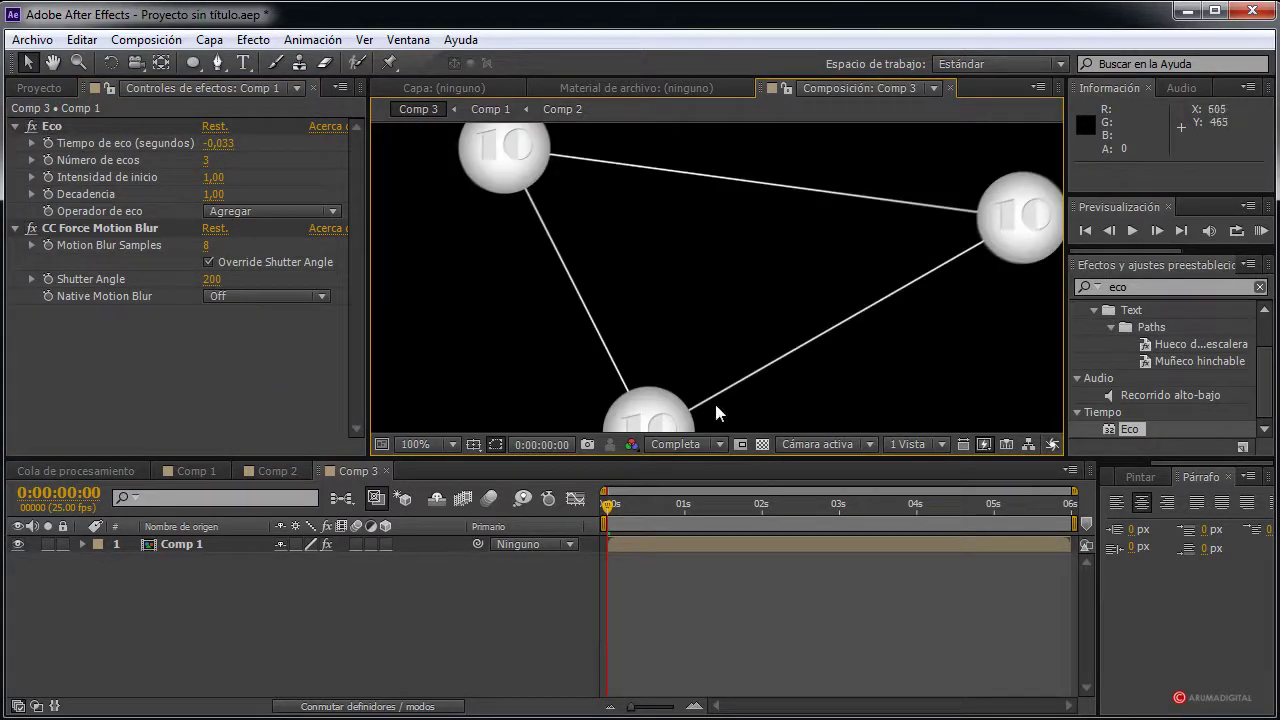
pyautogui.click(595, 372)
pyautogui.click(155, 338)
pyautogui.click(33, 229)
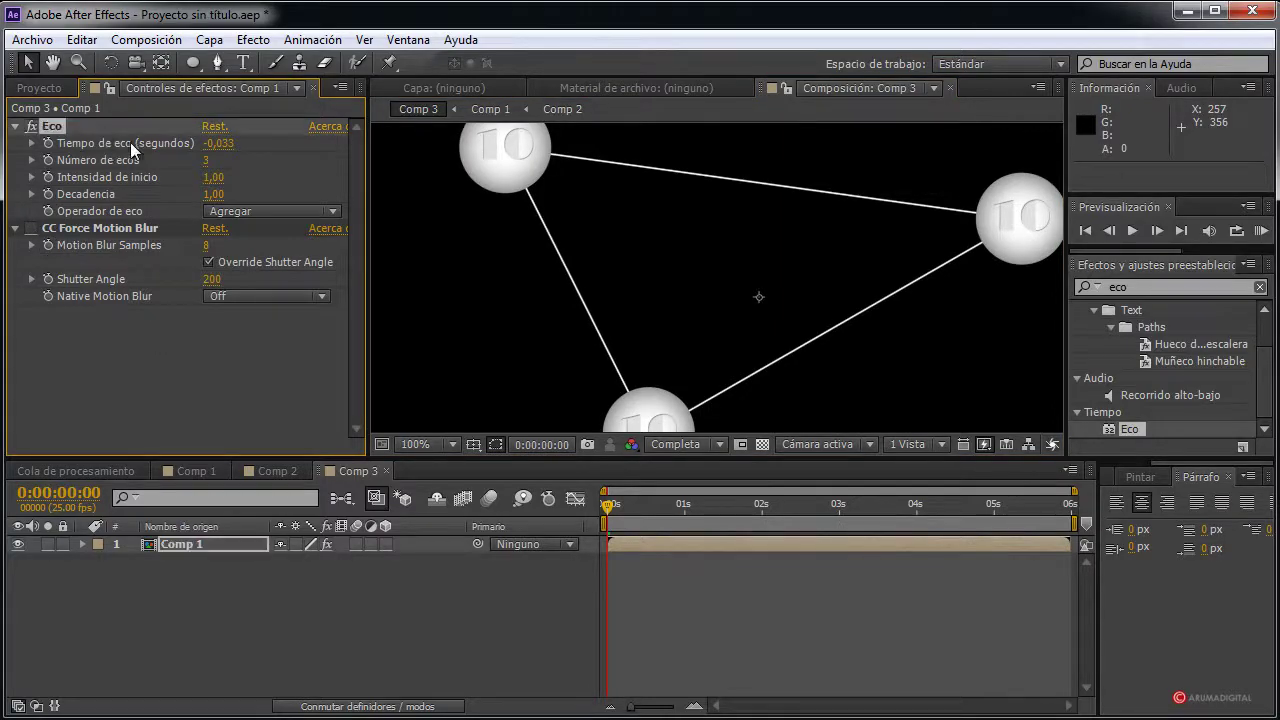
# Set the Eco operator to Máximo, intensity 0,74 and decay 0,54
pyautogui.moveTo(218, 143)
pyautogui.mouseDown()
pyautogui.moveTo(248, 147)
pyautogui.moveTo(232, 151)
pyautogui.mouseUp()
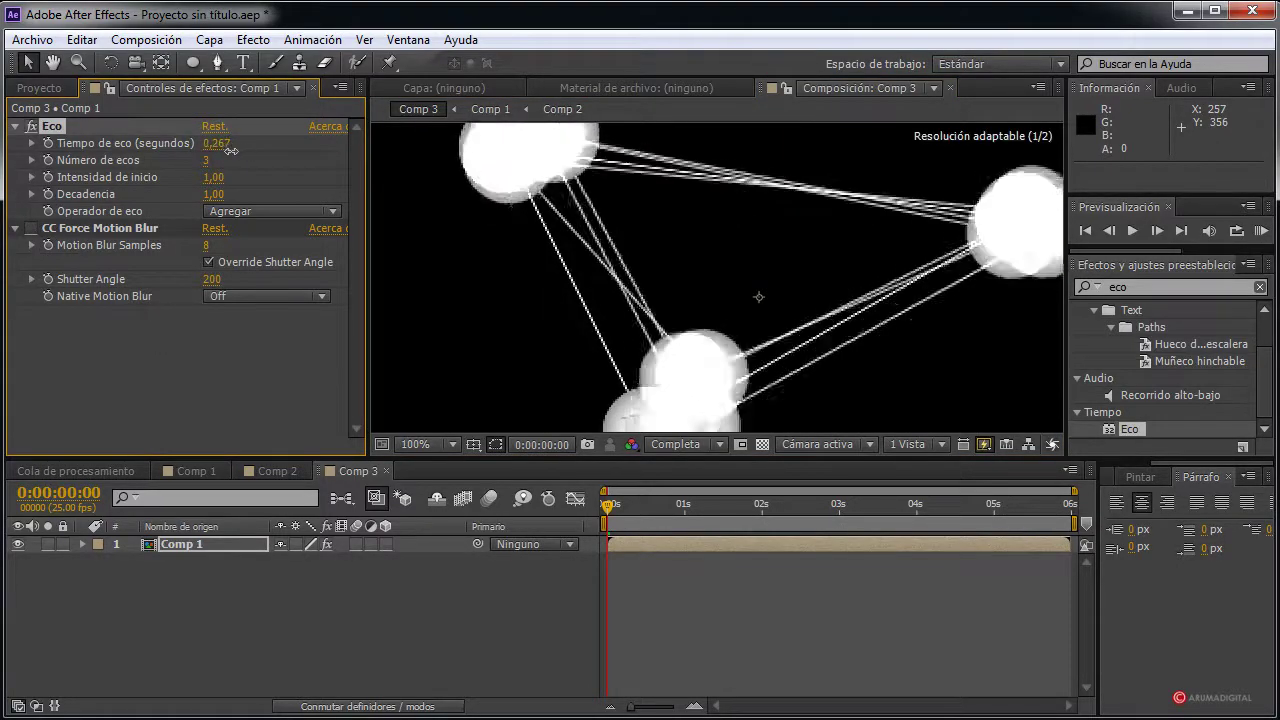
pyautogui.click(192, 335)
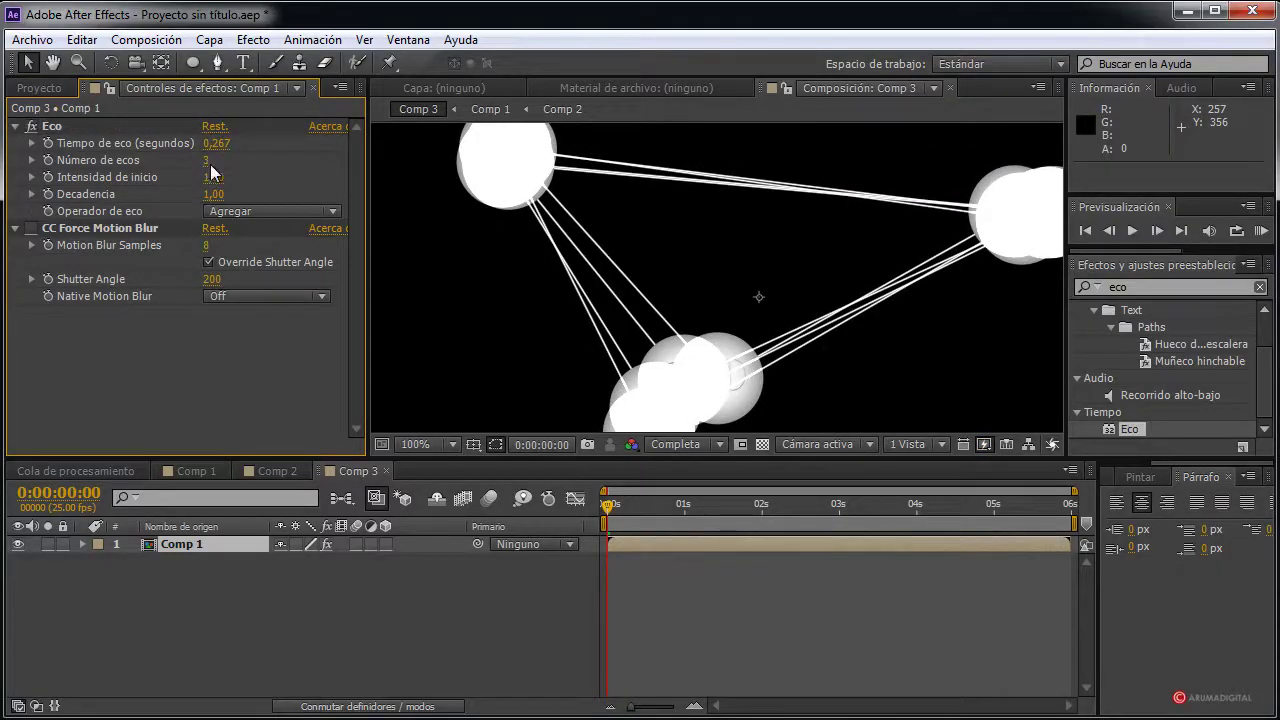
pyautogui.click(258, 214)
pyautogui.click(258, 257)
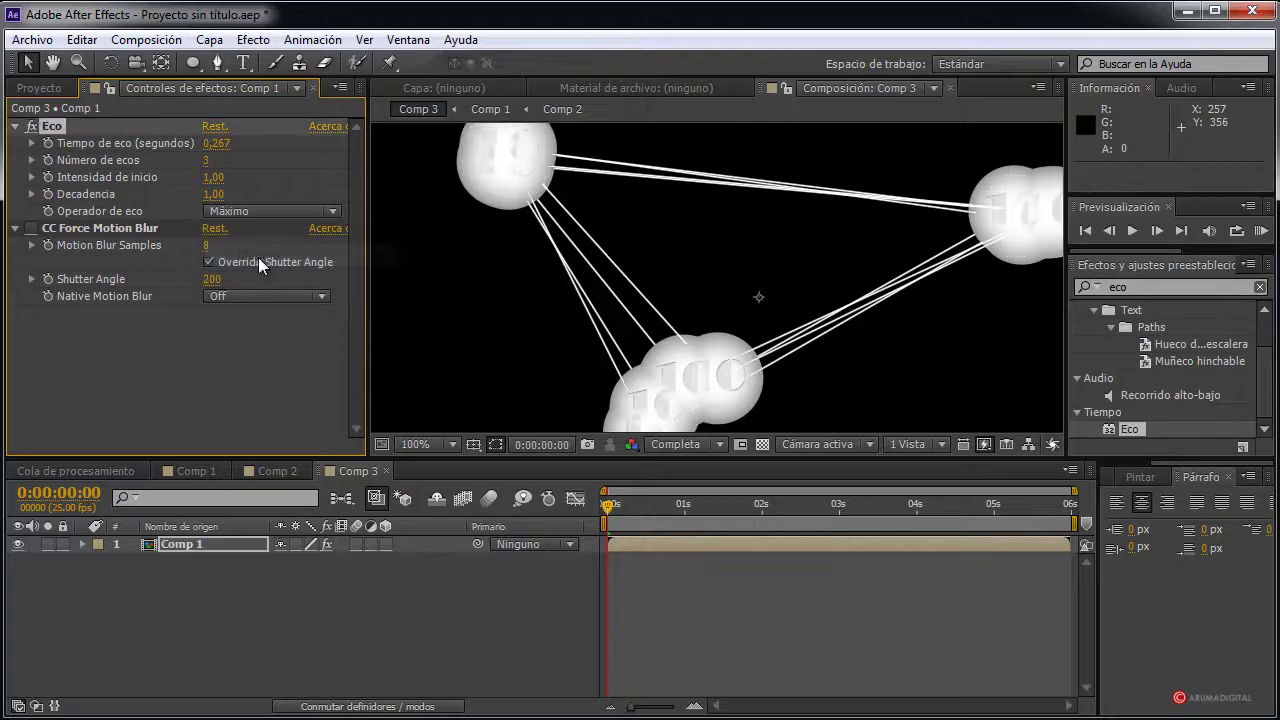
pyautogui.moveTo(213, 177); pyautogui.dragTo(129, 177)
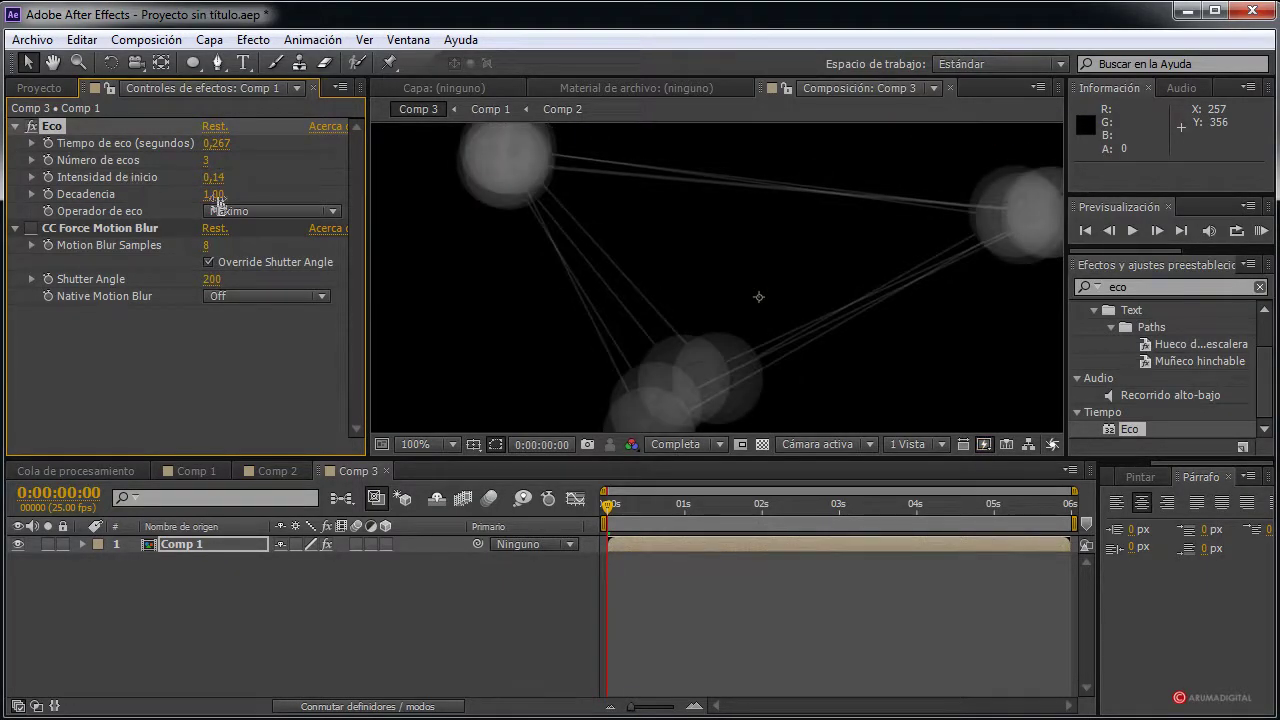
pyautogui.moveTo(217, 197)
pyautogui.mouseDown()
pyautogui.moveTo(163, 194)
pyautogui.moveTo(318, 179)
pyautogui.mouseUp()
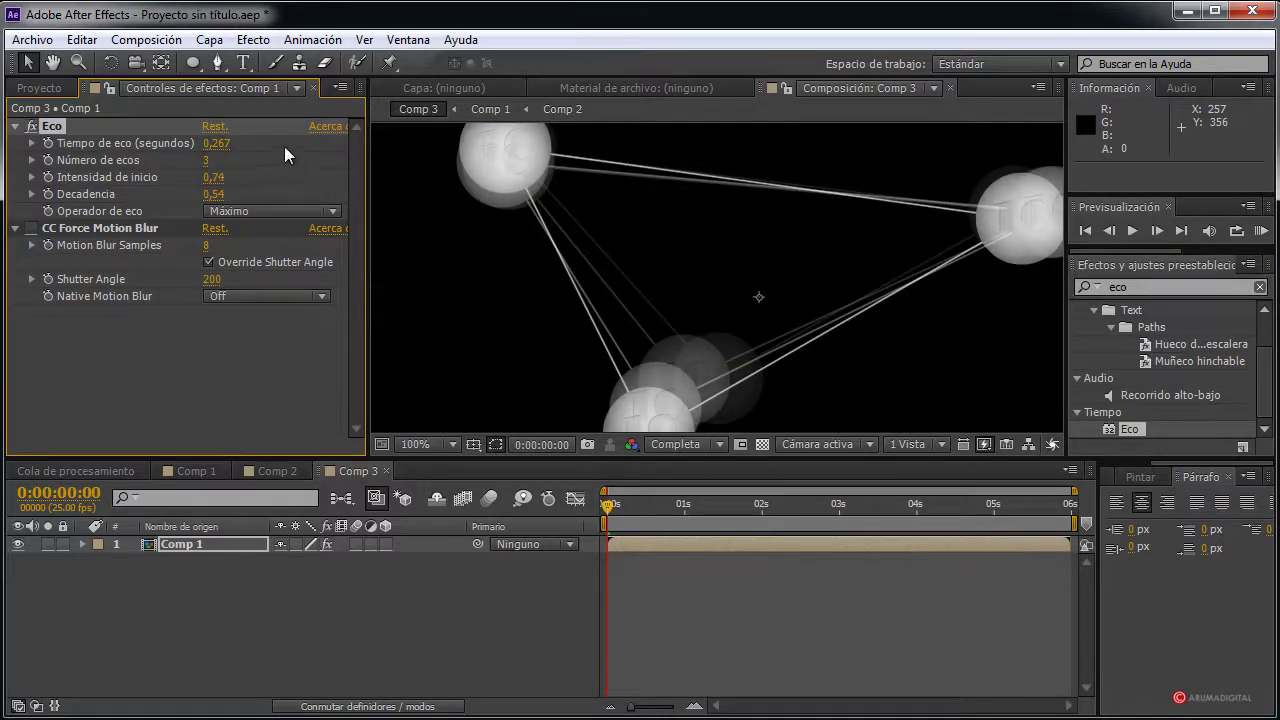
# Set the Eco echo time to 0,050 seconds
pyautogui.moveTo(218, 143)
pyautogui.mouseDown()
pyautogui.moveTo(190, 143)
pyautogui.moveTo(219, 143)
pyautogui.mouseUp()
pyautogui.scroll(-2, 457, 312)
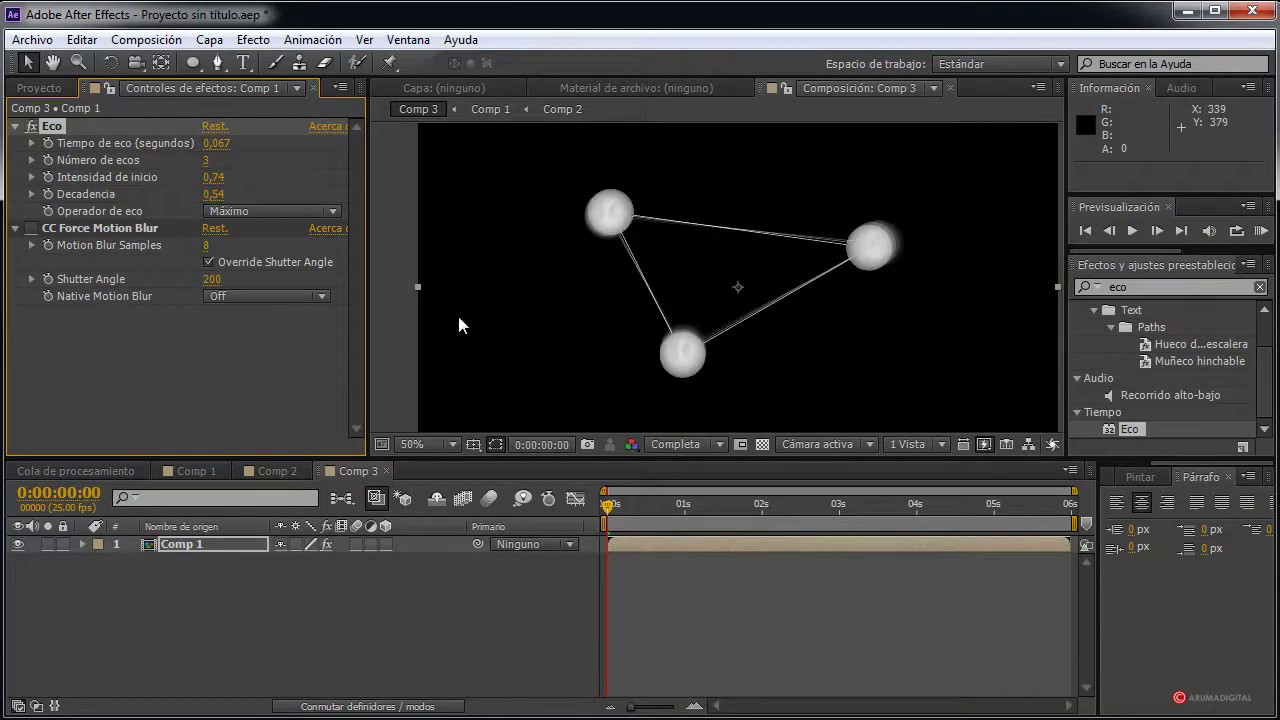
pyautogui.scroll(2, 386, 260)
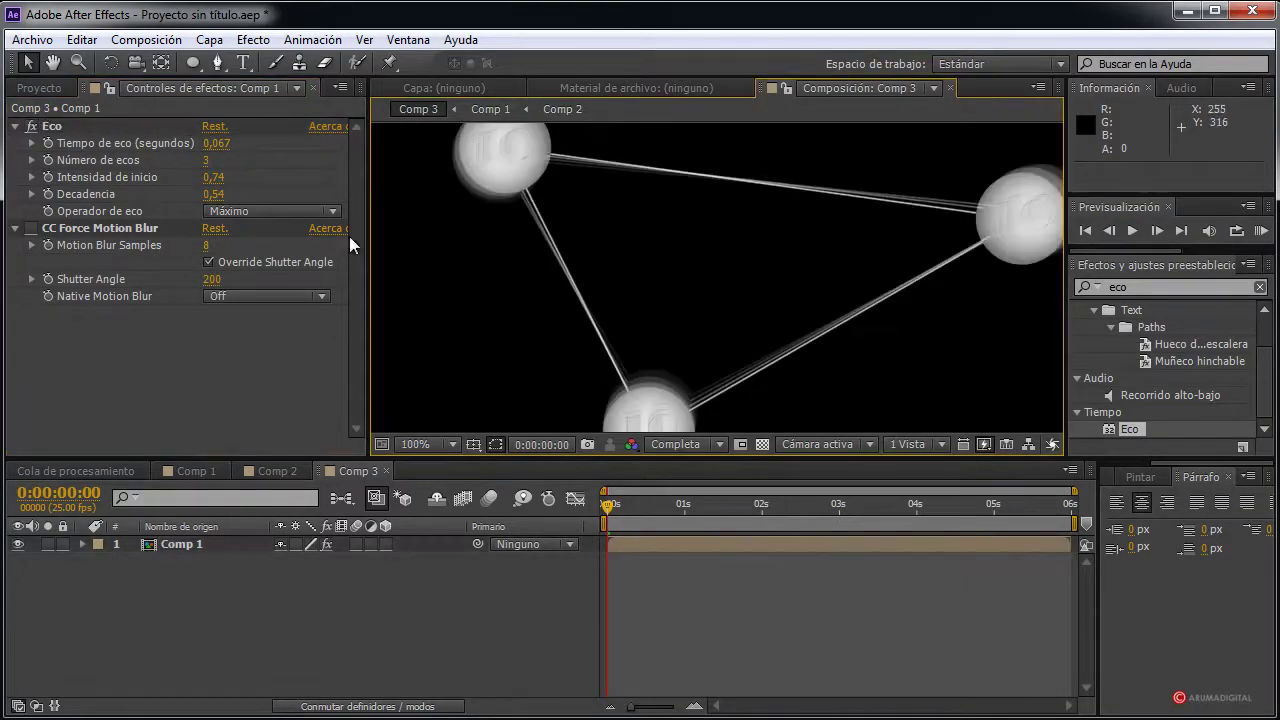
pyautogui.click(217, 144)
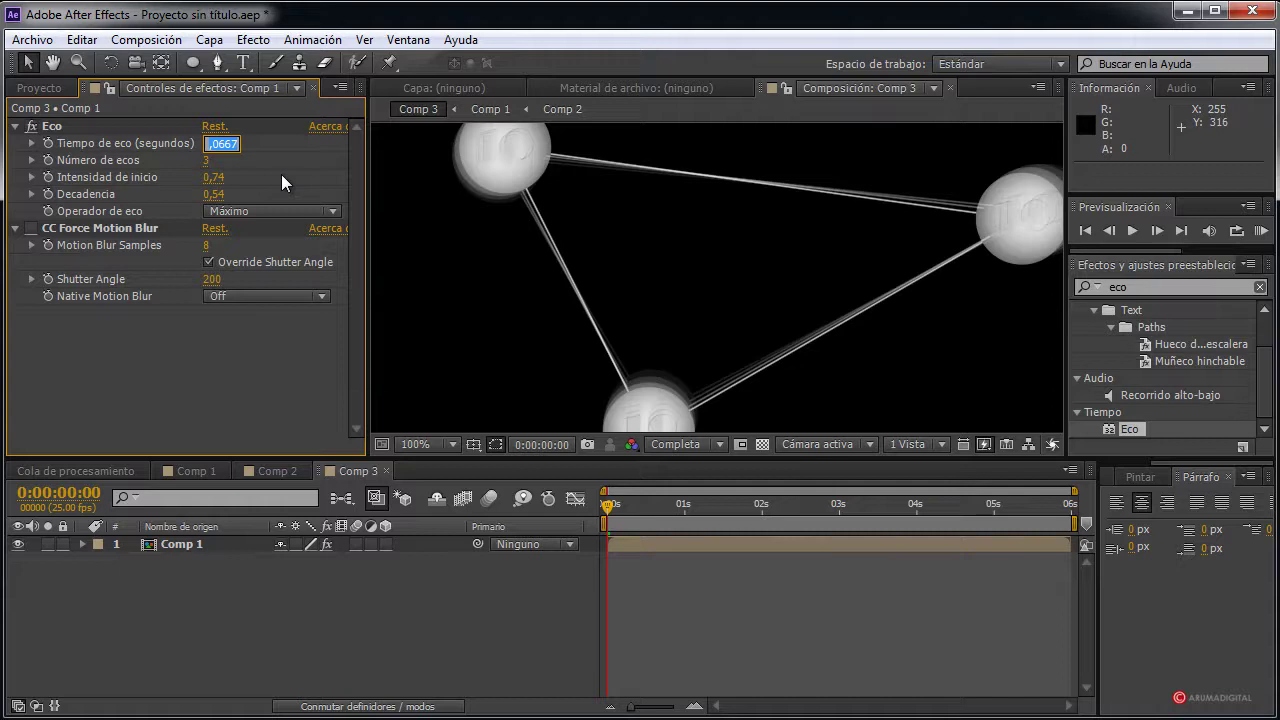
pyautogui.write('0')
pyautogui.write(',05')
pyautogui.press('Return')
pyautogui.click(247, 397)
pyautogui.scroll(-2, 551, 279)
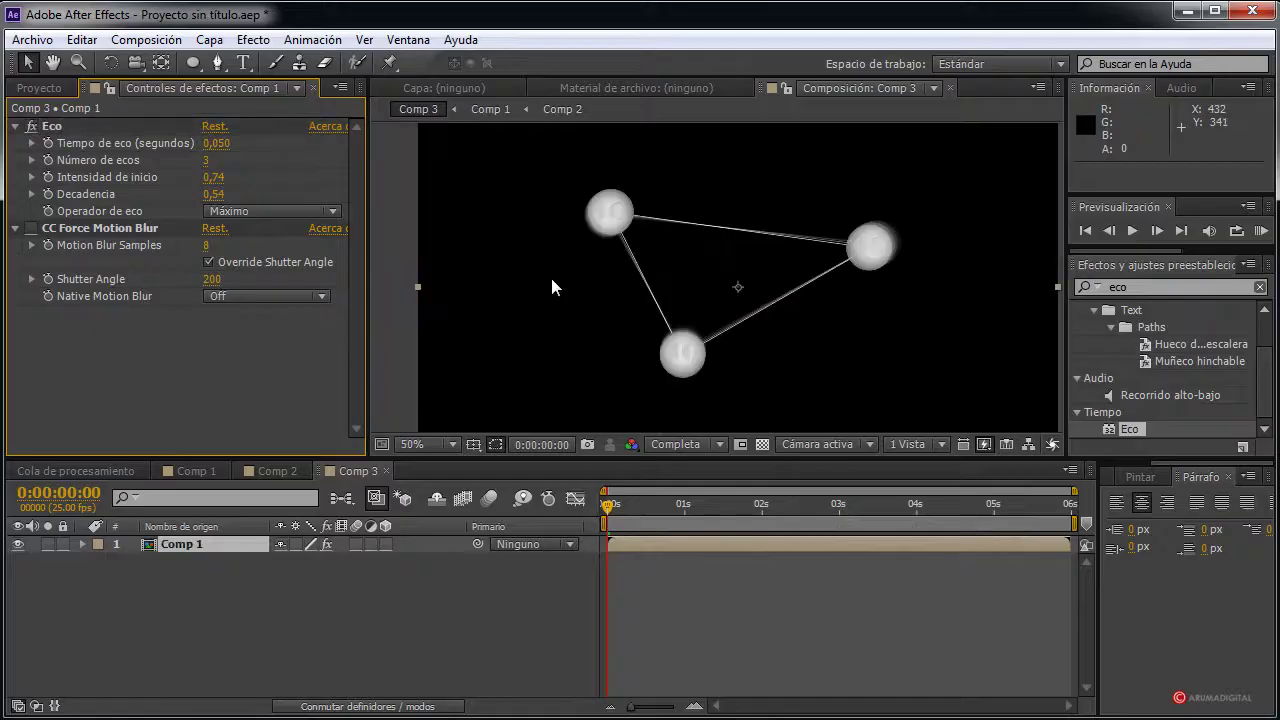
pyautogui.scroll(2, 550, 274)
pyautogui.scroll(-2, 556, 278)
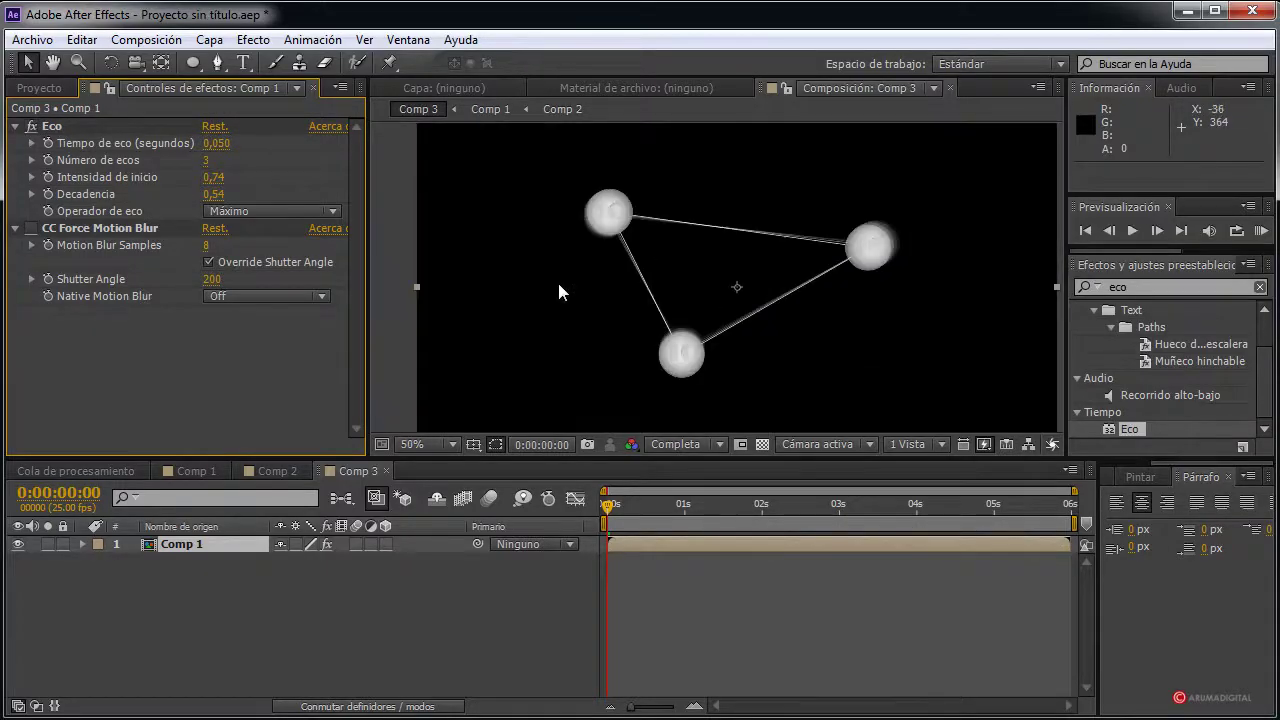
pyautogui.scroll(2, 750, 385)
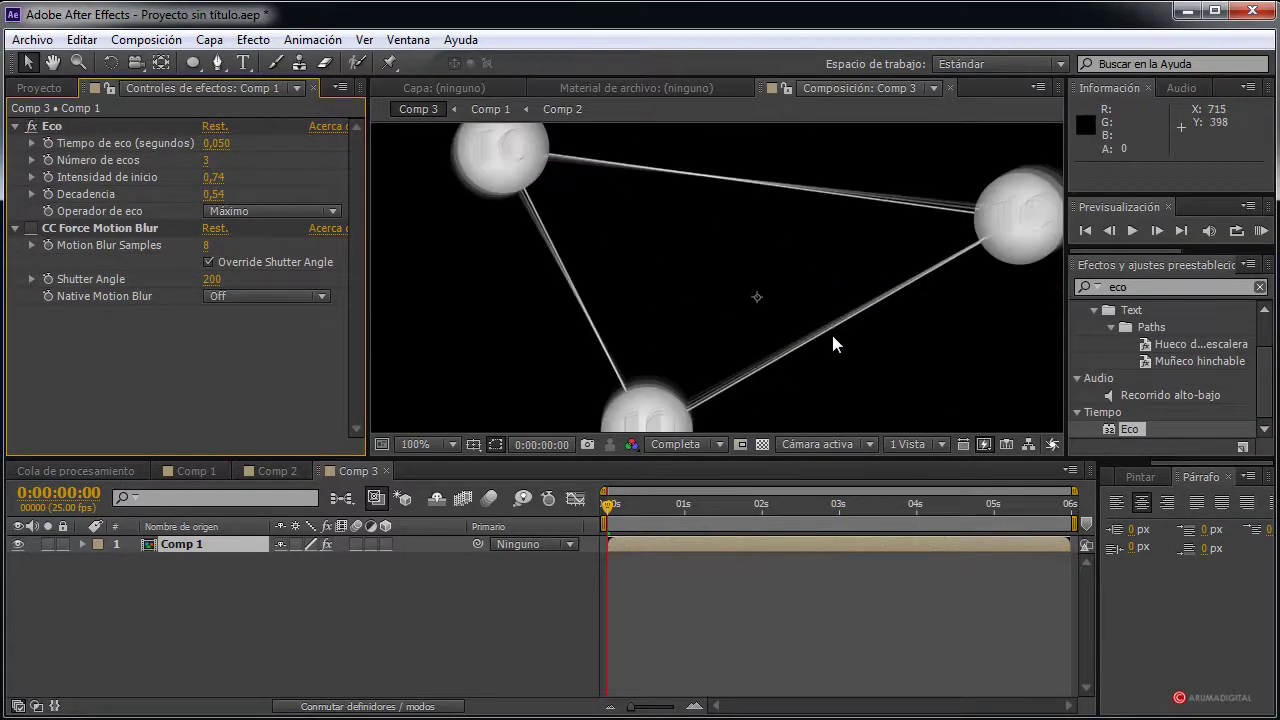
# Preview Comp 3 briefly, then re-enable CC Force Motion Blur
pyautogui.press('KP_0')
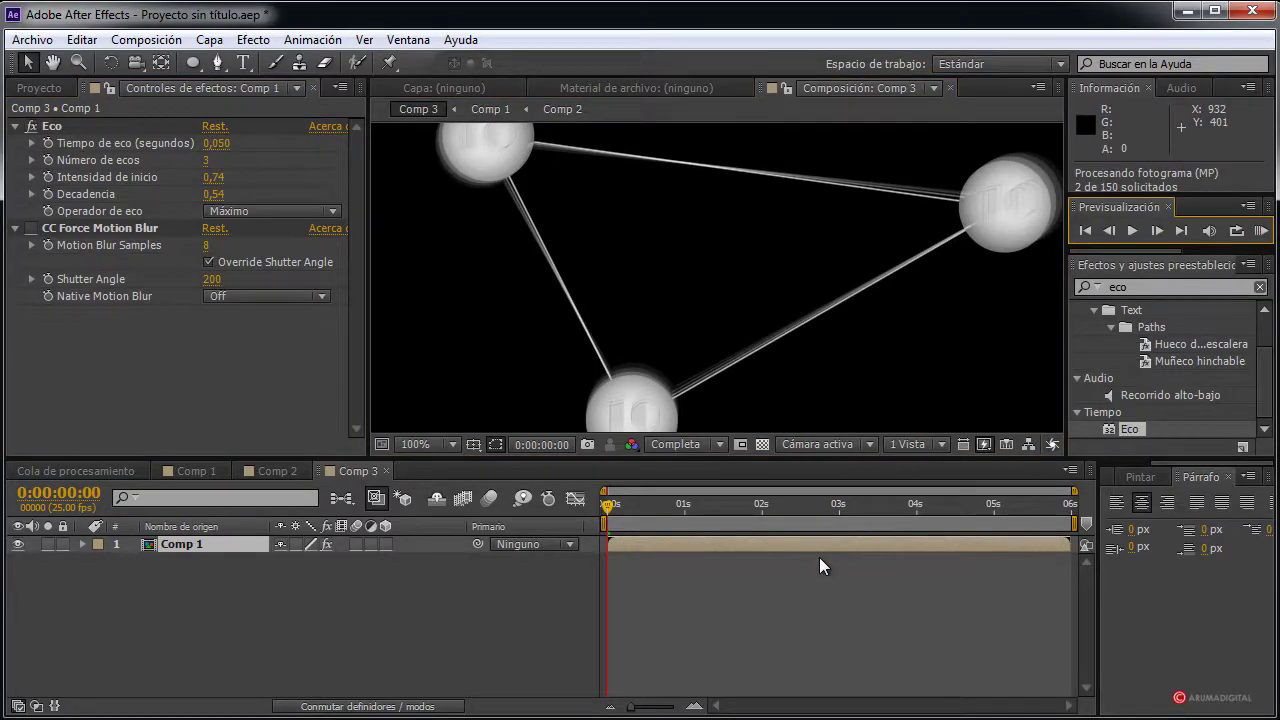
pyautogui.click(1264, 233)
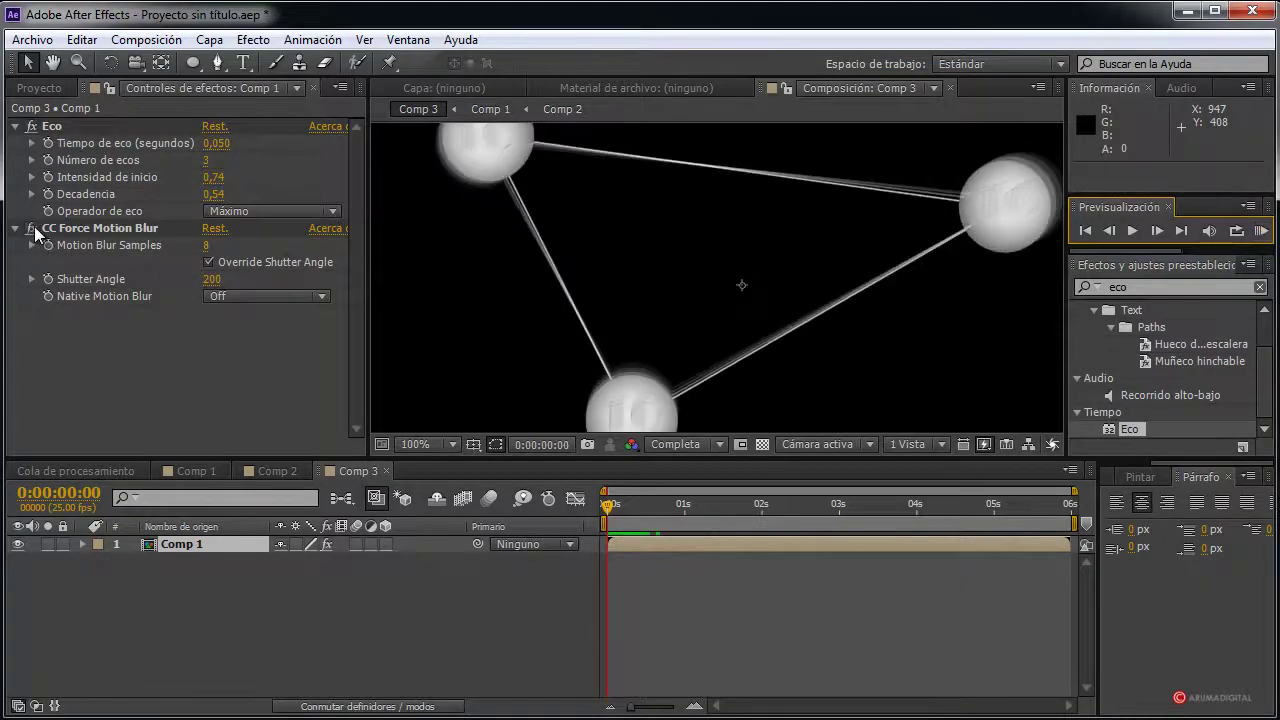
pyautogui.click(1262, 231)
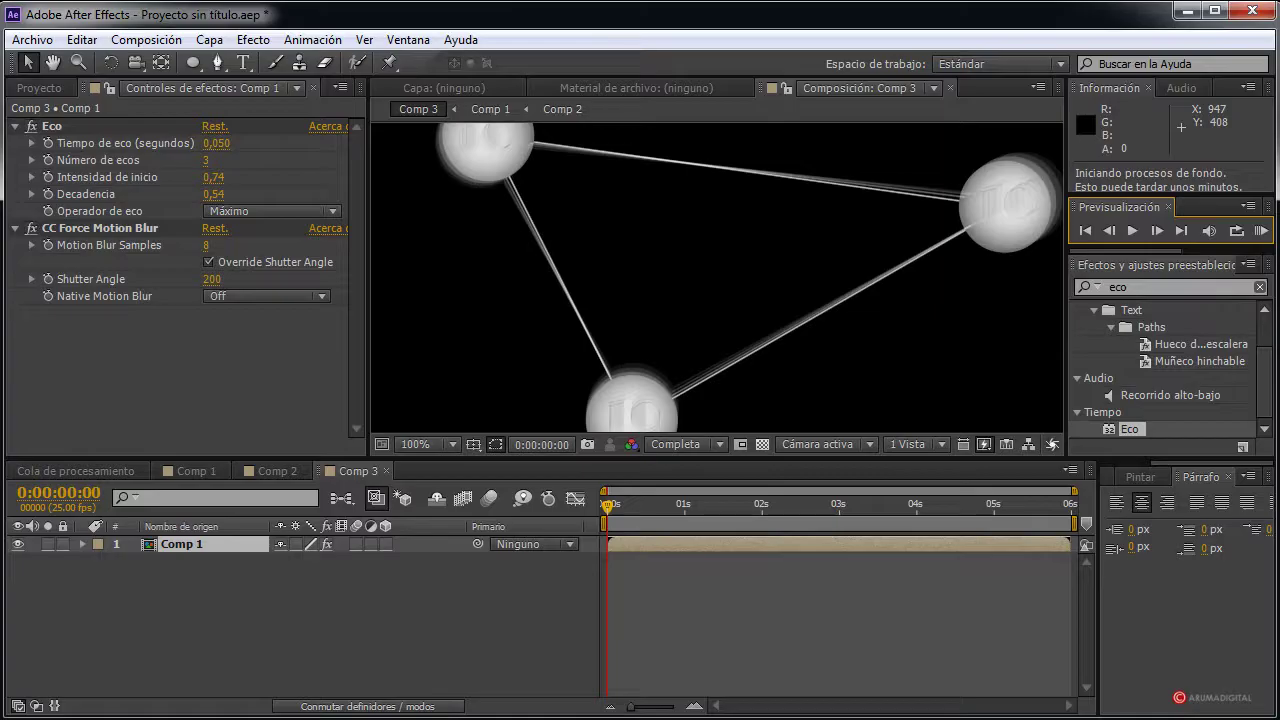
# Run a RAM preview of Comp 3 with motion blur and Eco trails
pyautogui.click(1262, 231)
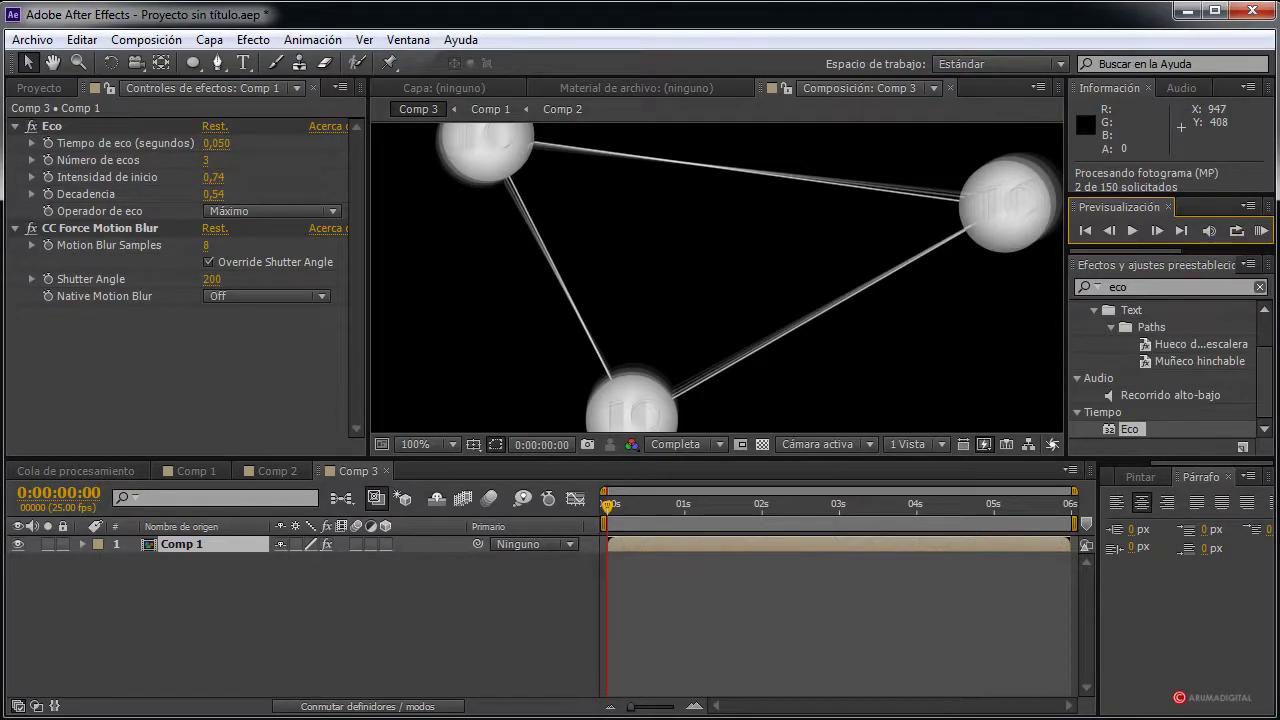
pyautogui.click(1270, 232)
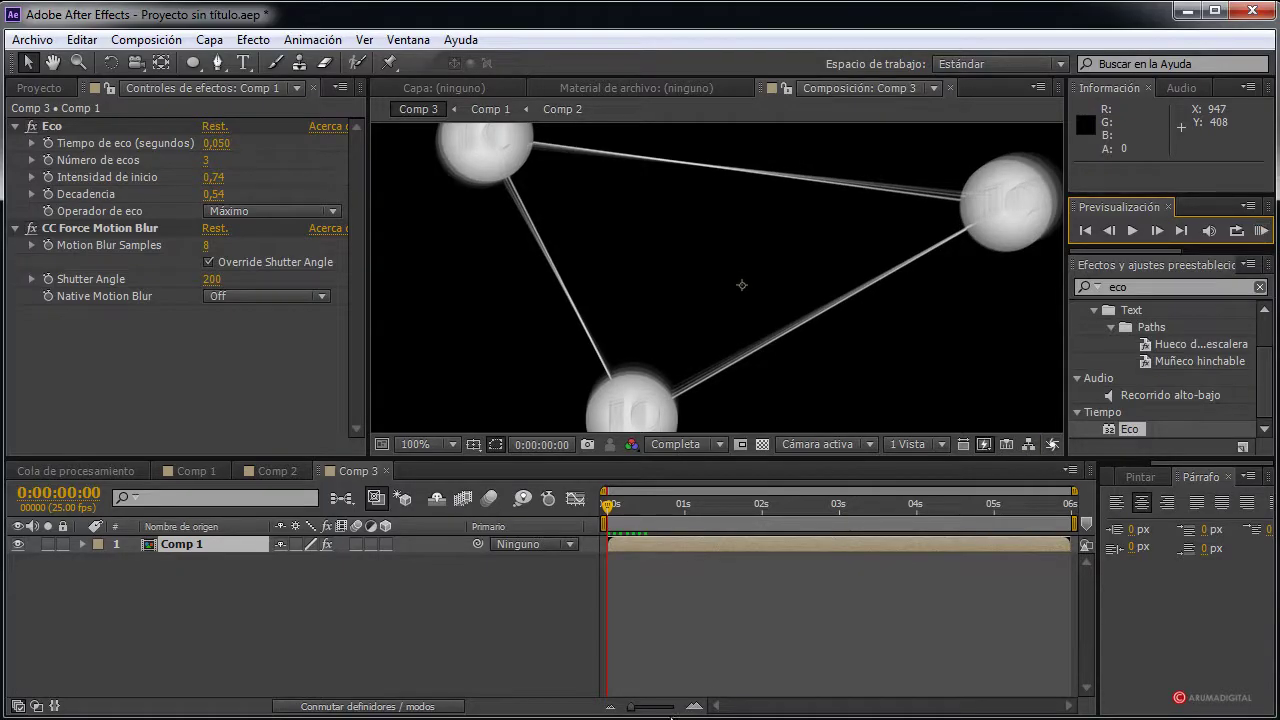
pyautogui.click(1262, 231)
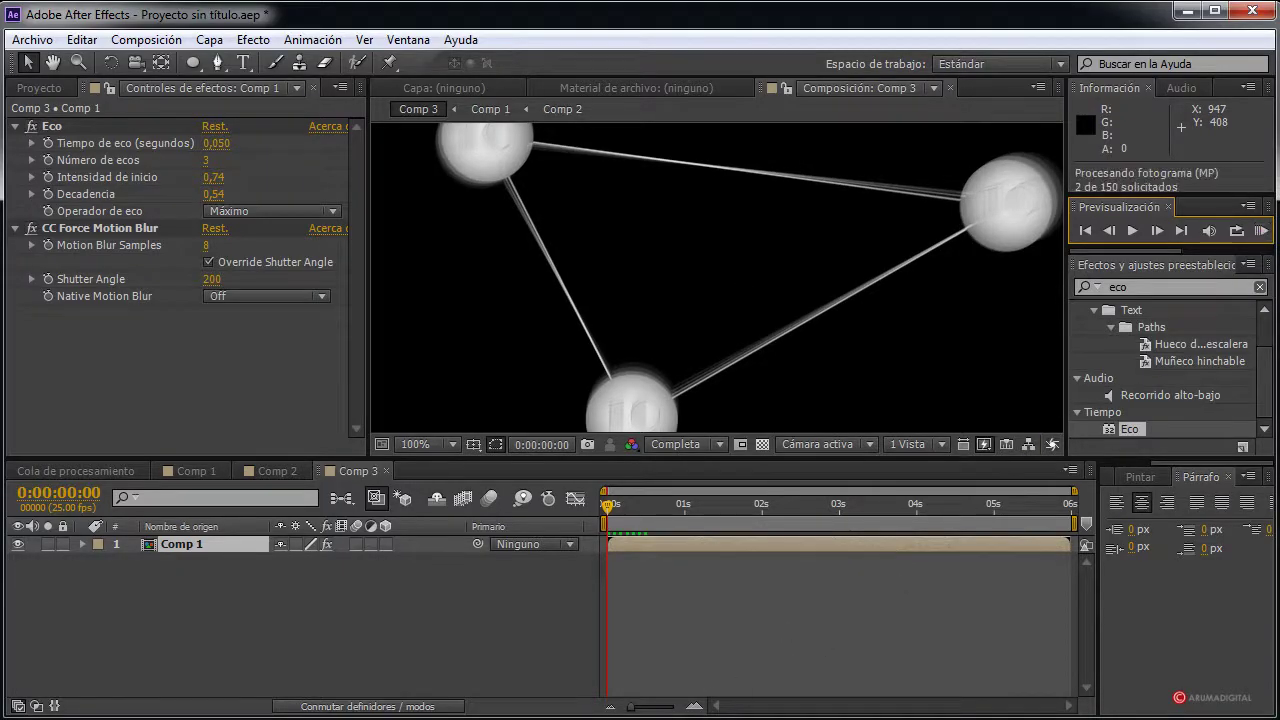
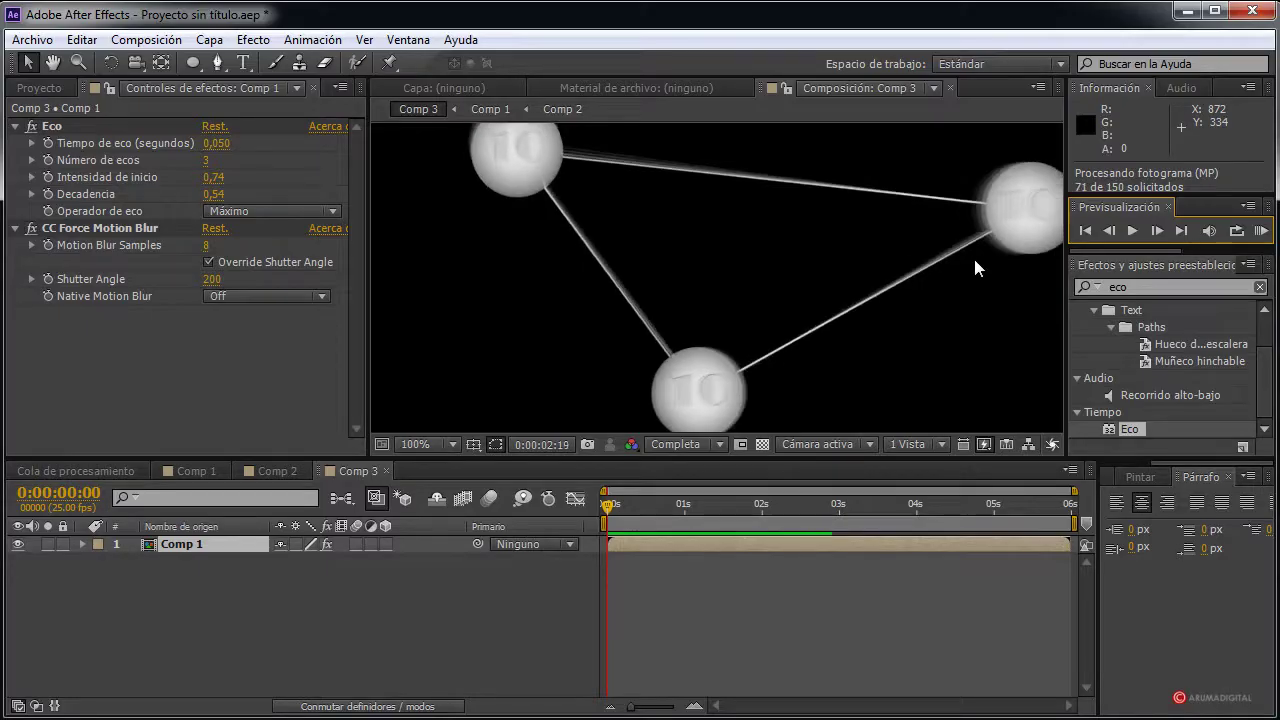
# RAM-preview Comp 3's echoing, blurred spheres, then stop at the first frame and zoom the viewer to 50%
pyautogui.click(1263, 232)
pyautogui.click(914, 535)
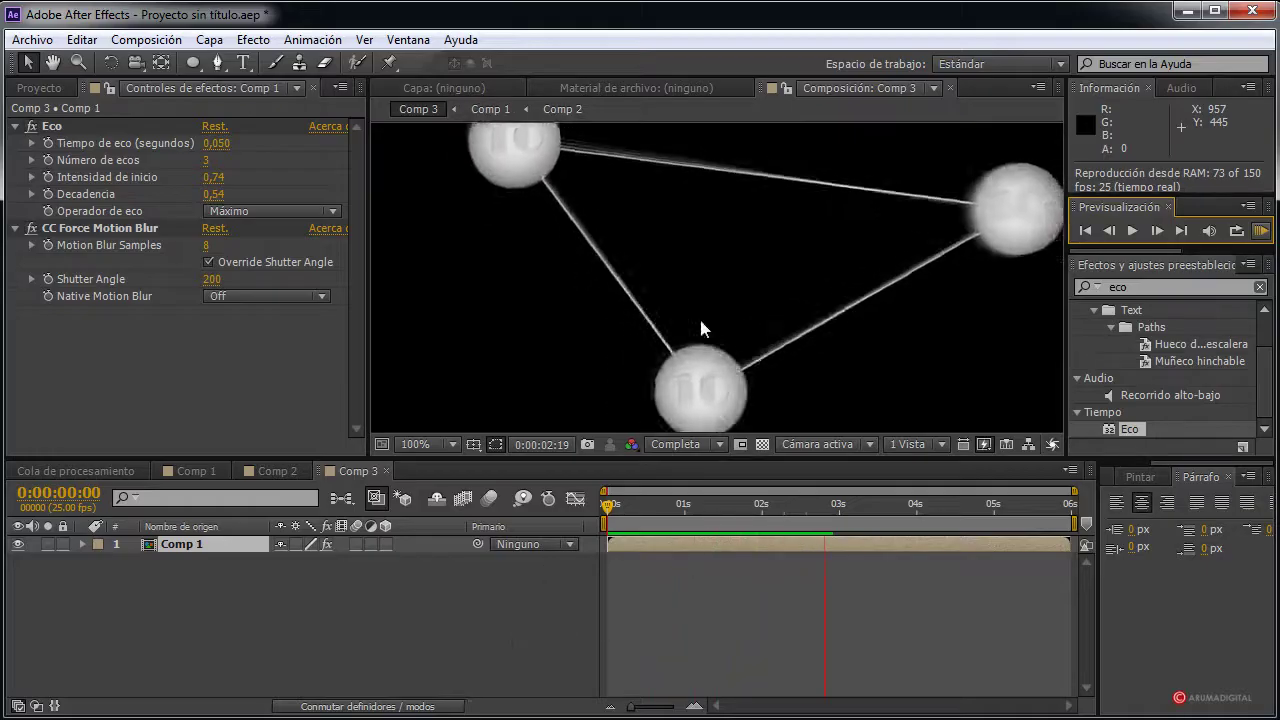
pyautogui.click(1260, 230)
pyautogui.scroll(-1, 896, 293)
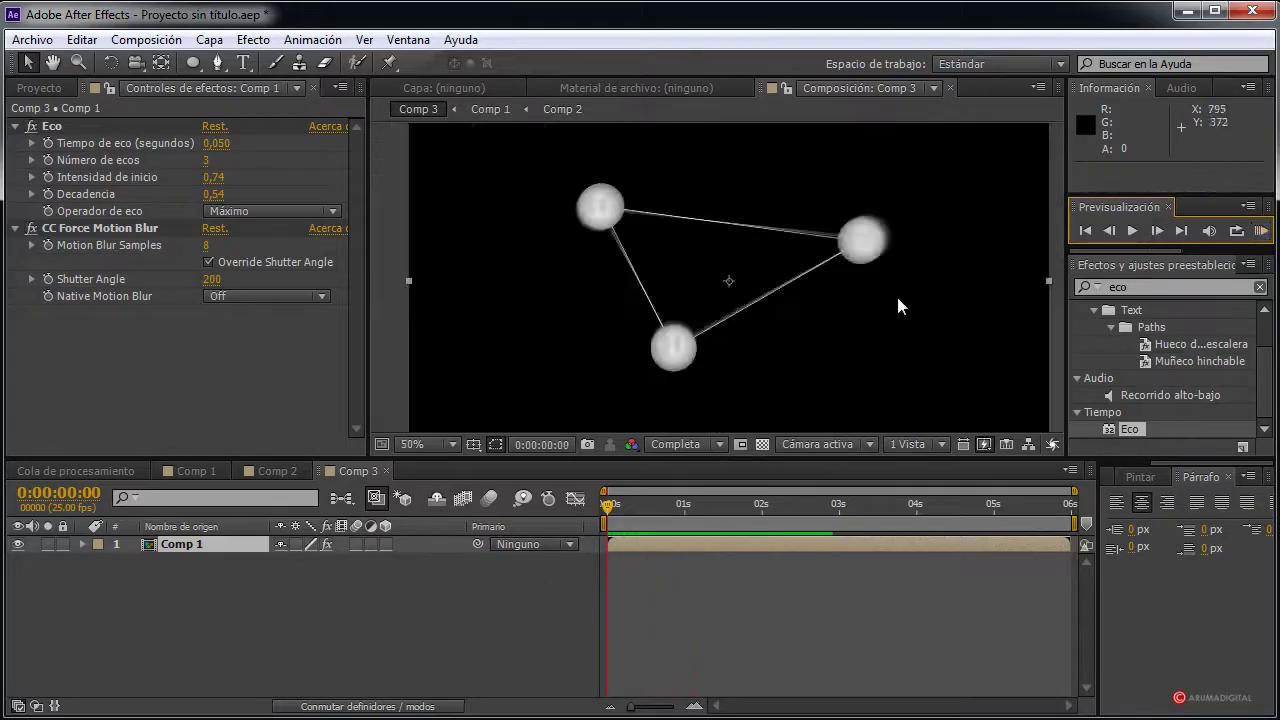
pyautogui.click(823, 317)
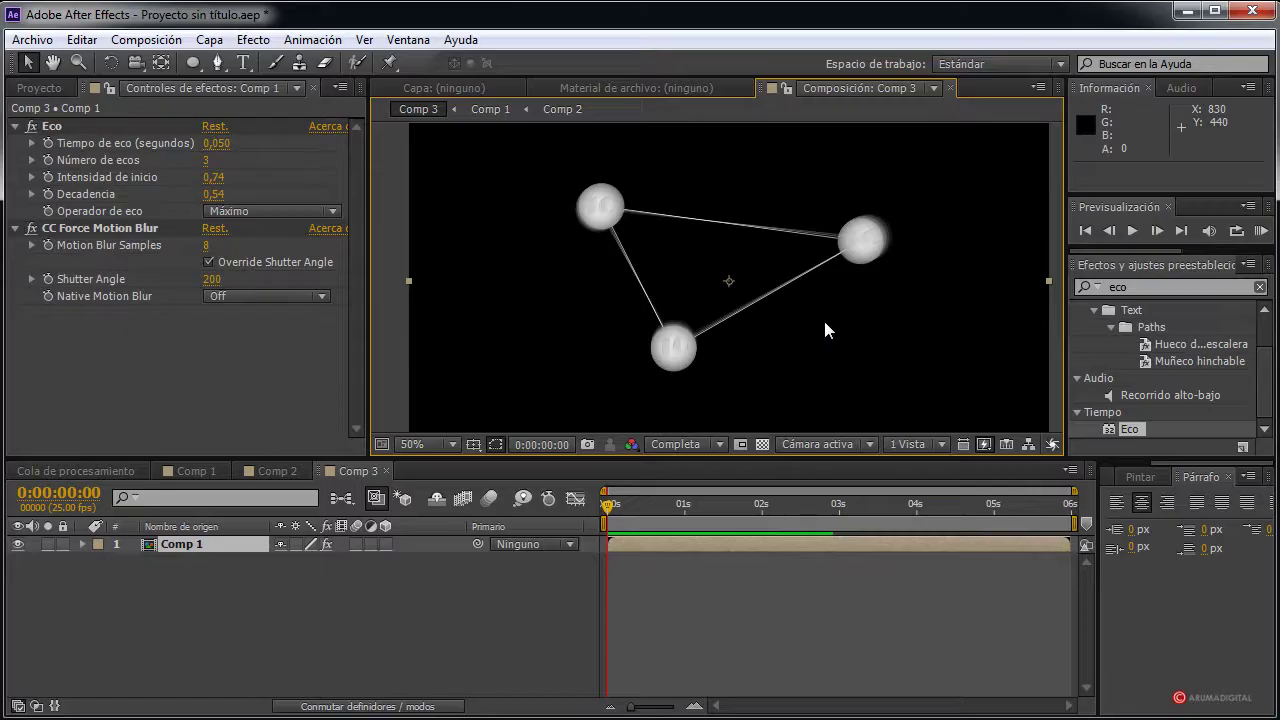